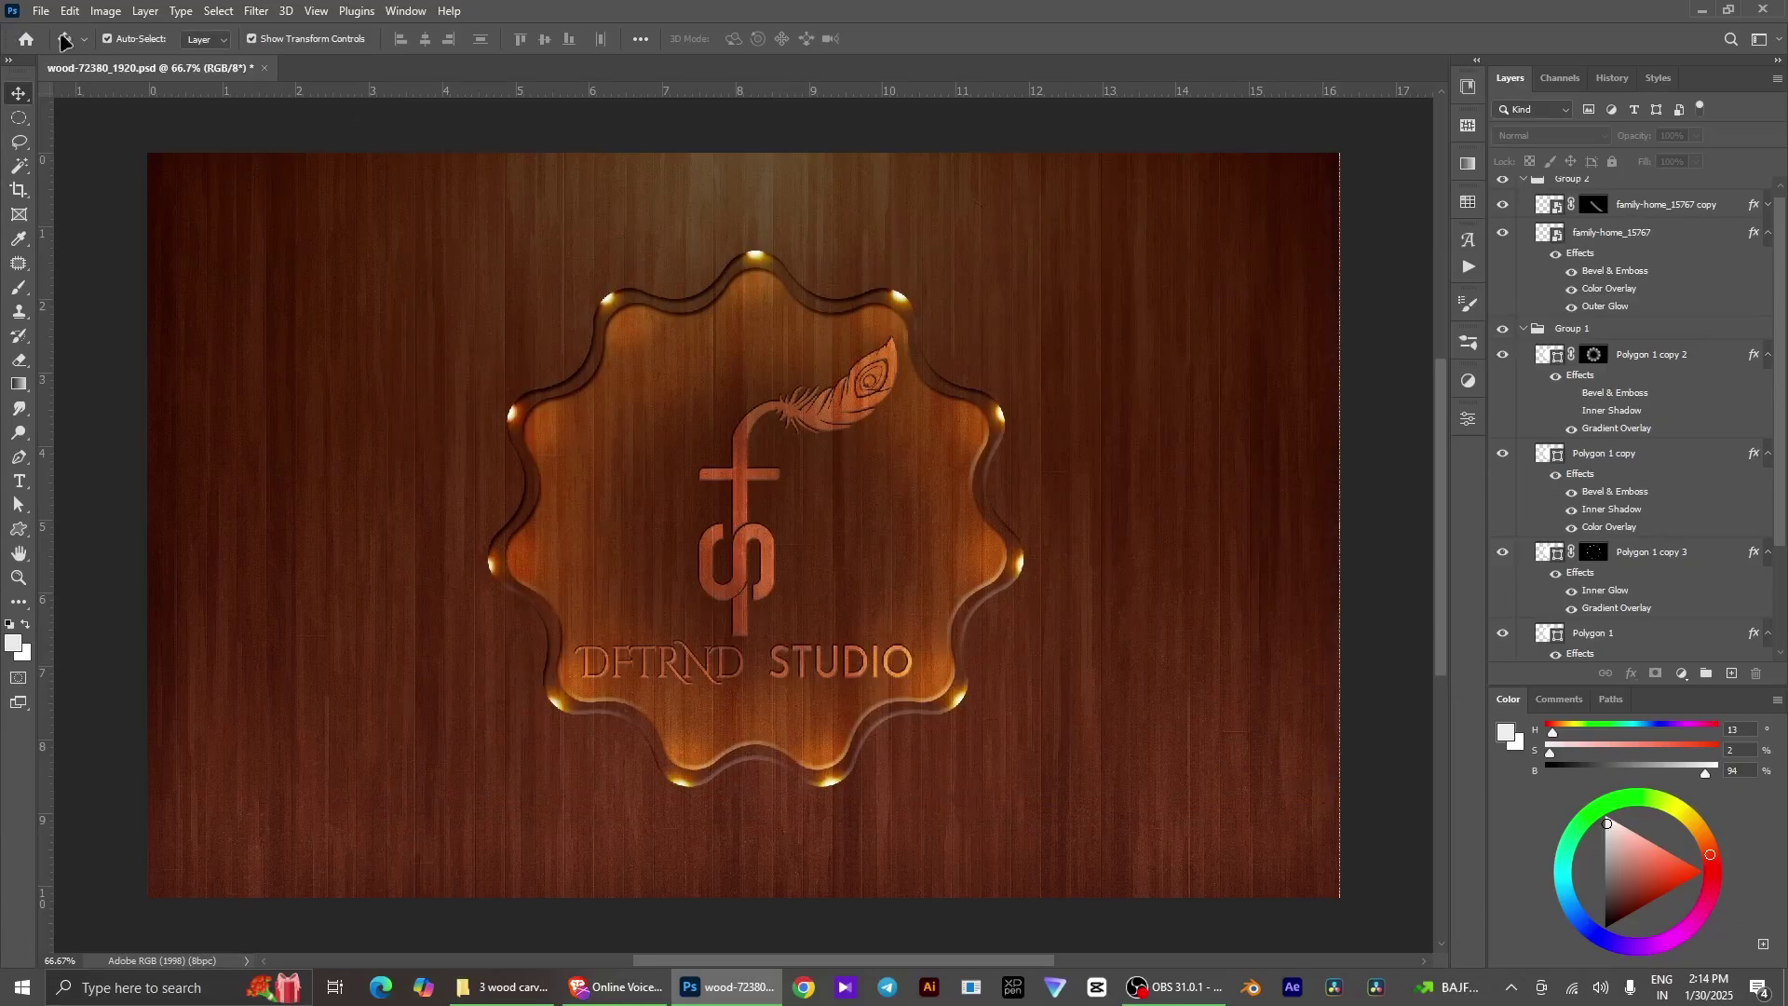
Create a new 1920 x 1080 px document at 300 ppi in RGB Color, 8 bit, with transparent background contents
click(41, 10)
click(77, 35)
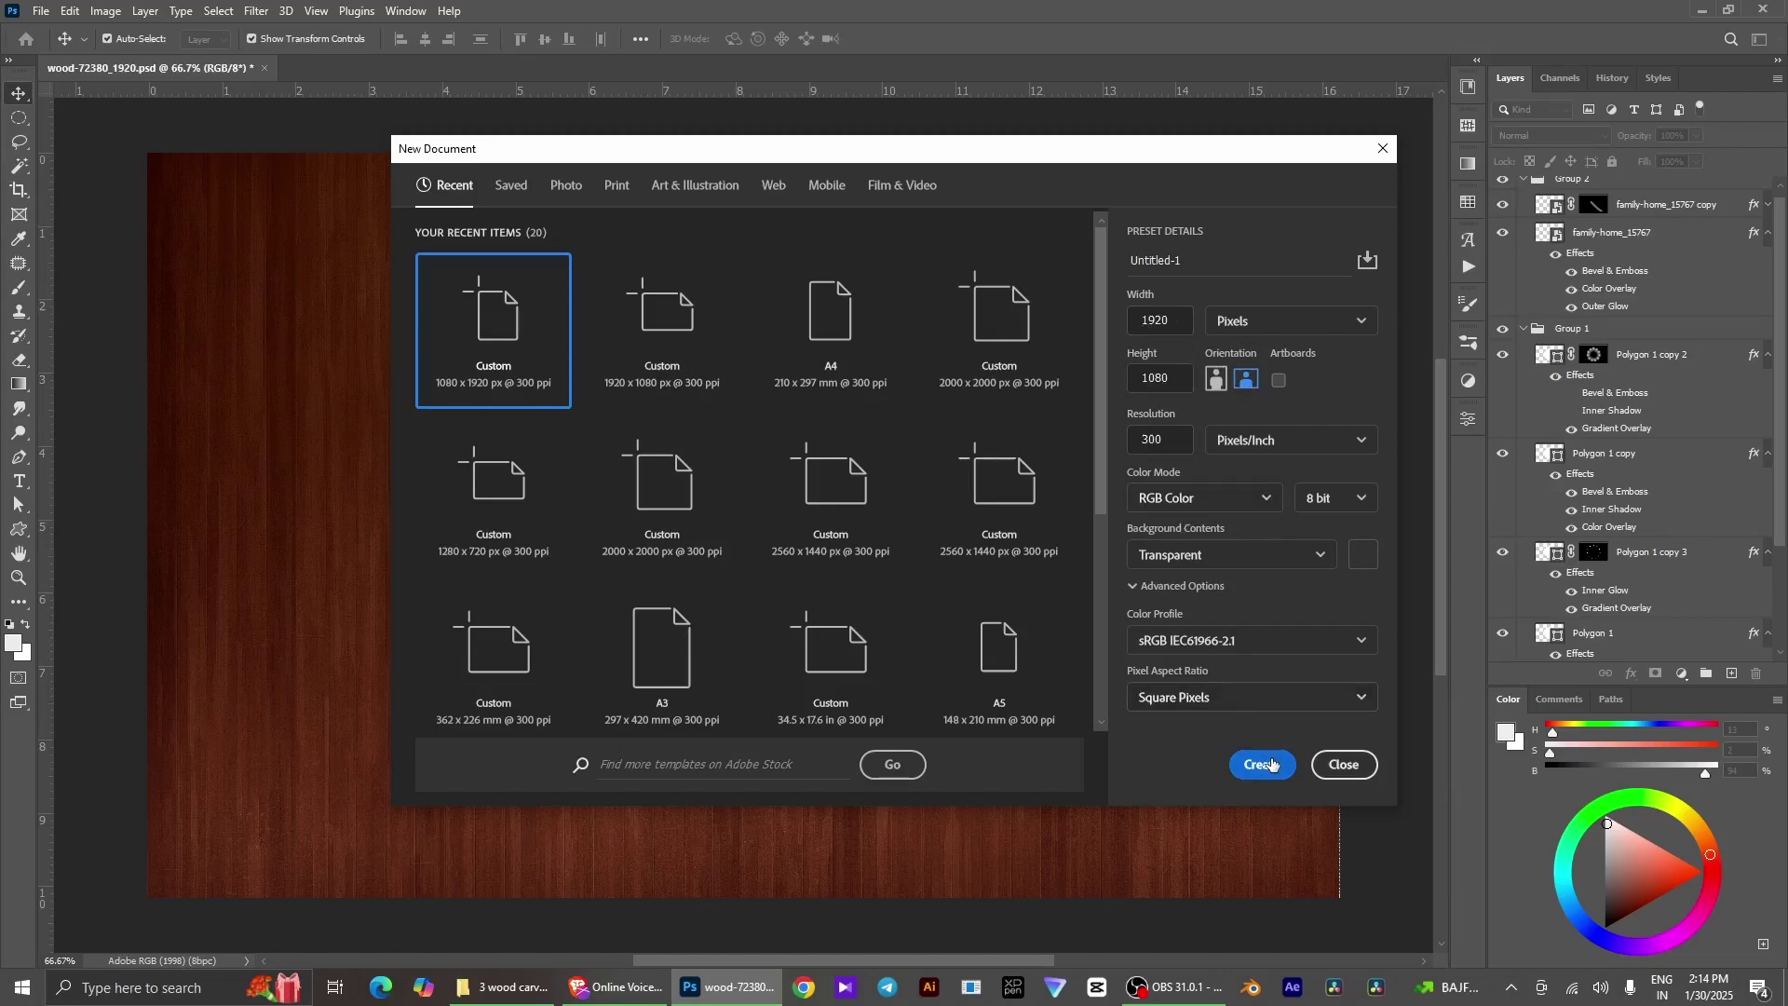
click(1264, 765)
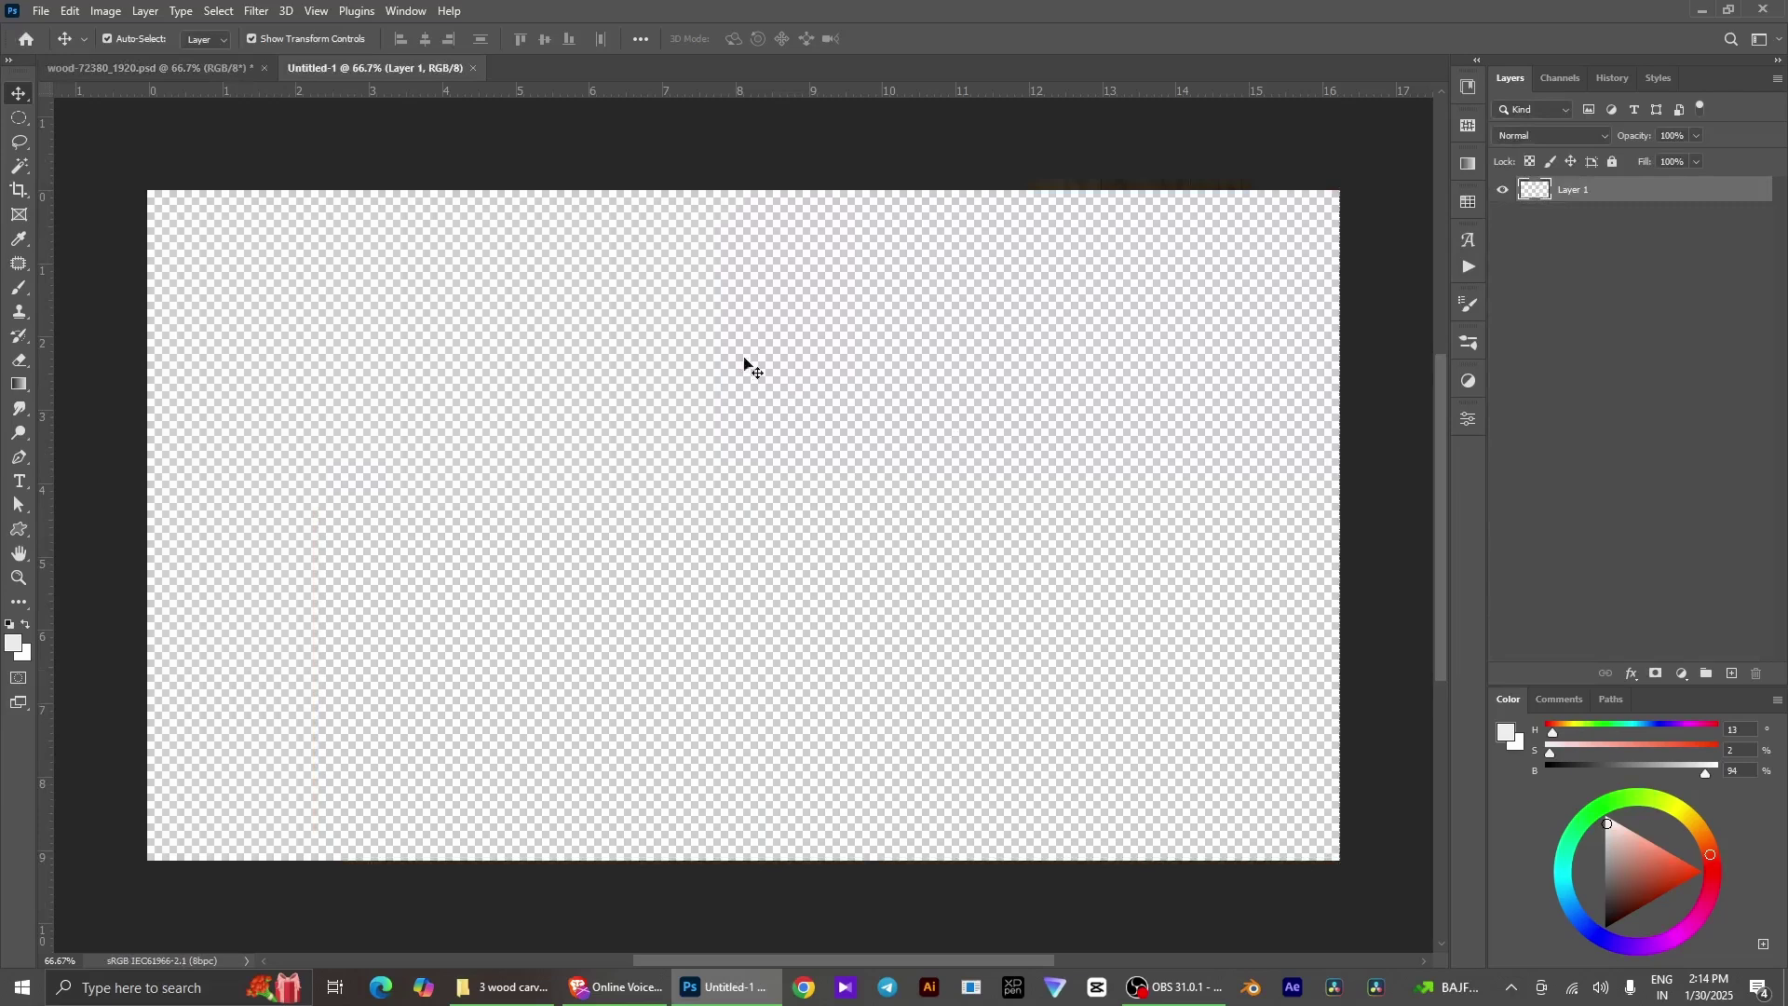
Open the wood texture wood-72380_1920.jpg as its own document, keeping the Camera Raw settings unchanged
click(41, 10)
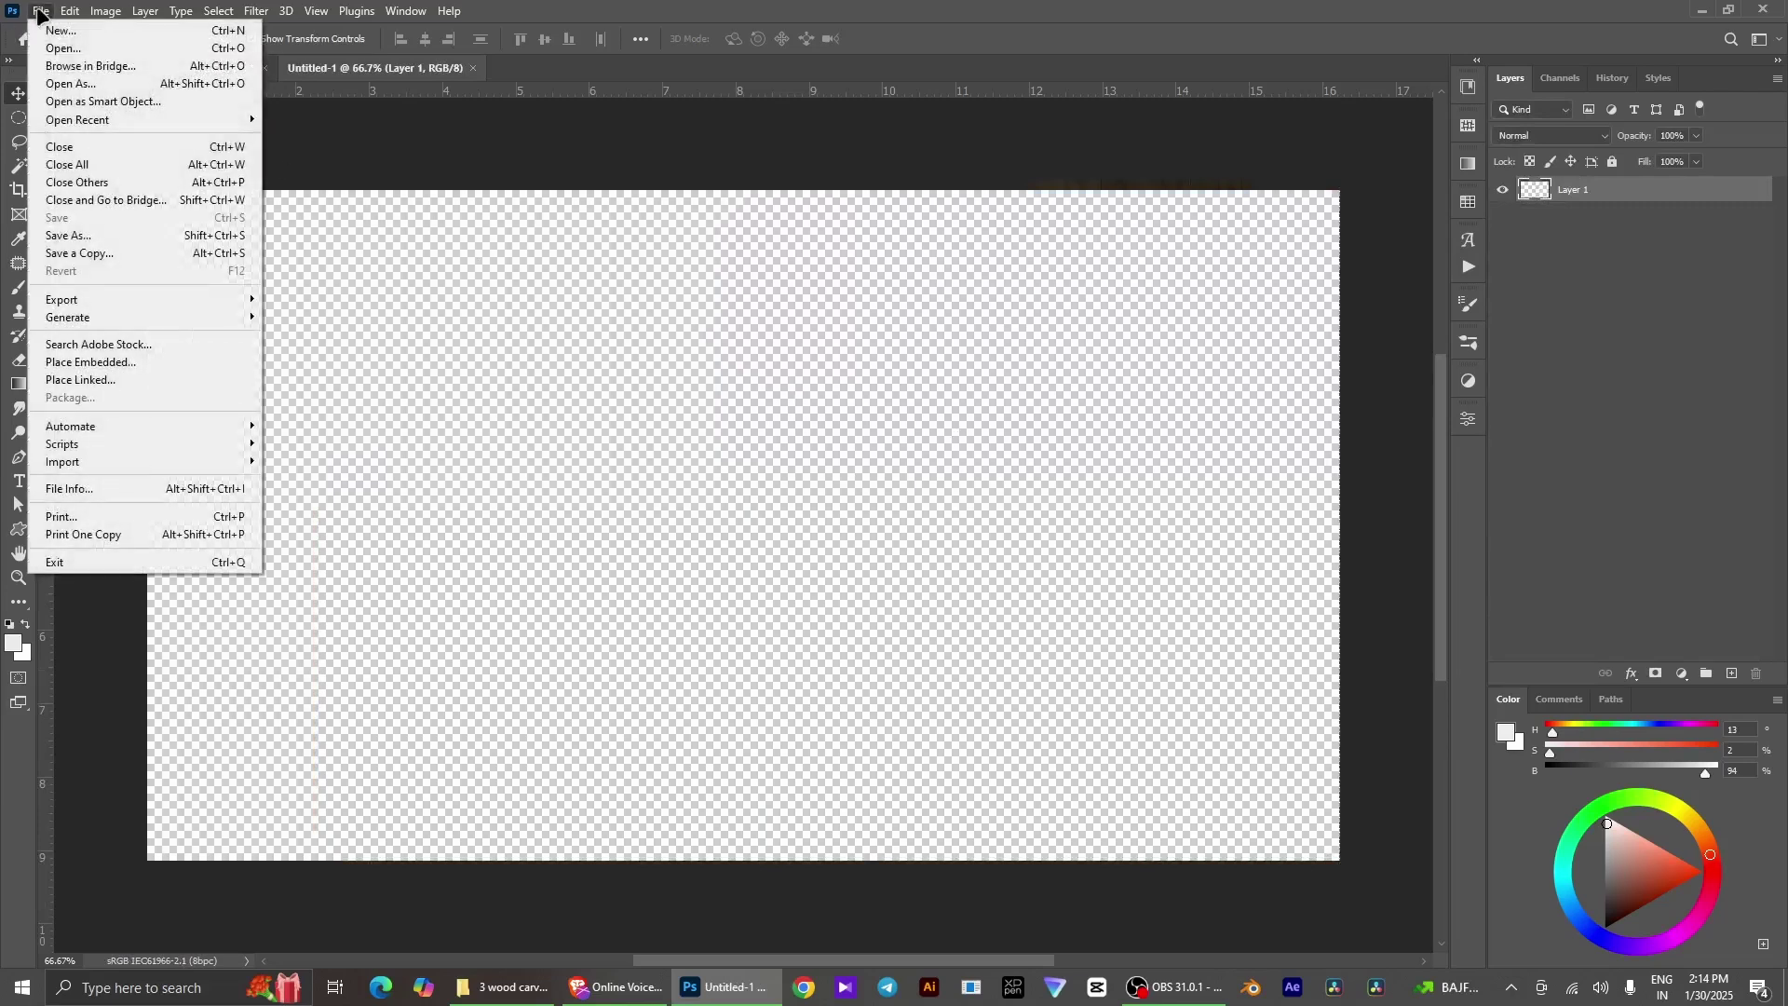
click(72, 49)
click(320, 170)
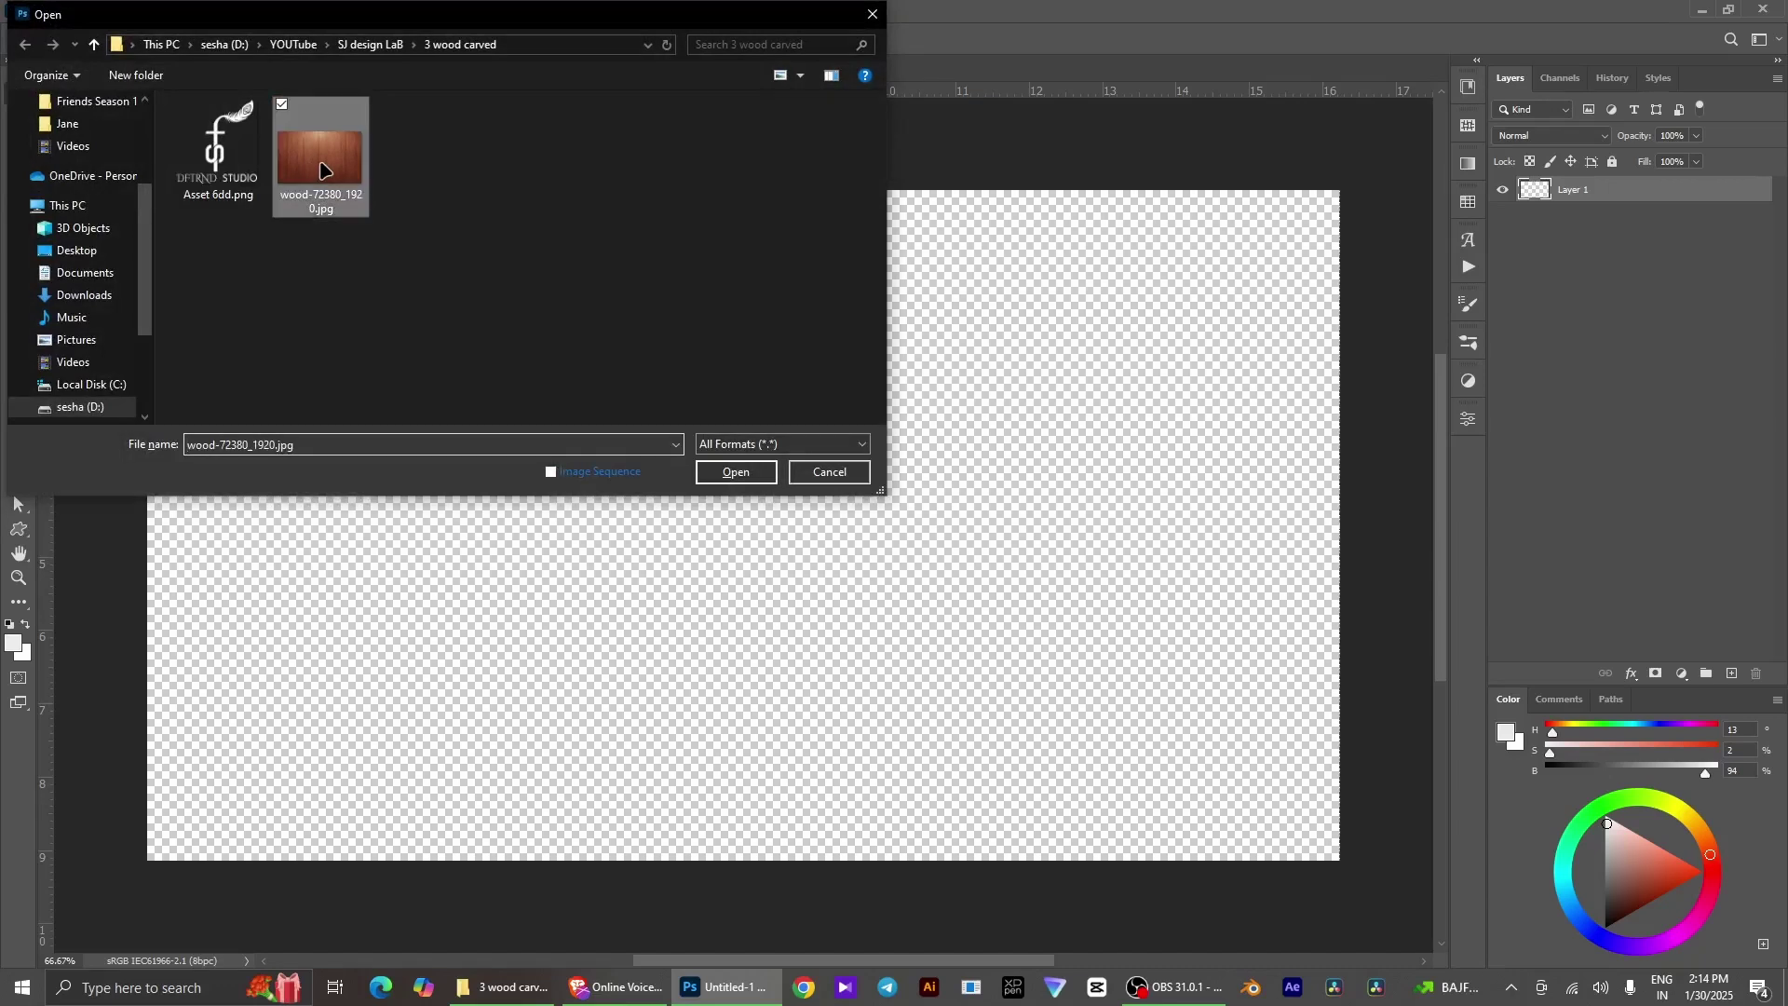
click(767, 474)
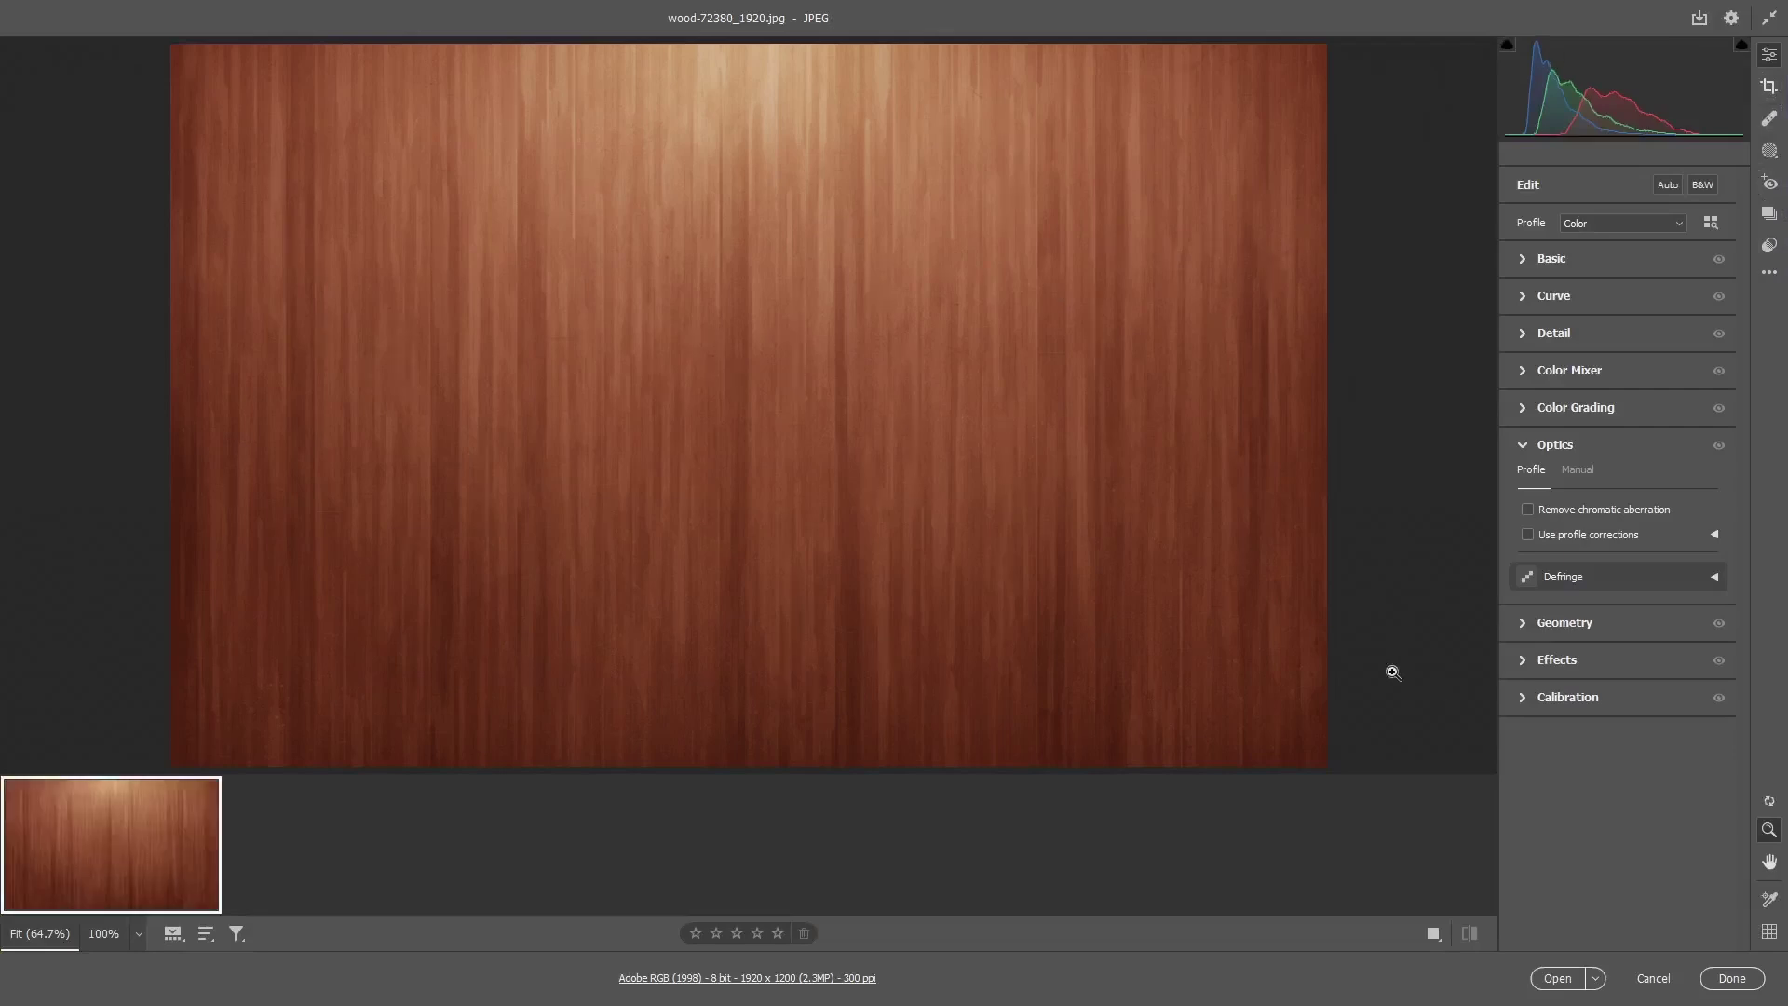
click(1559, 979)
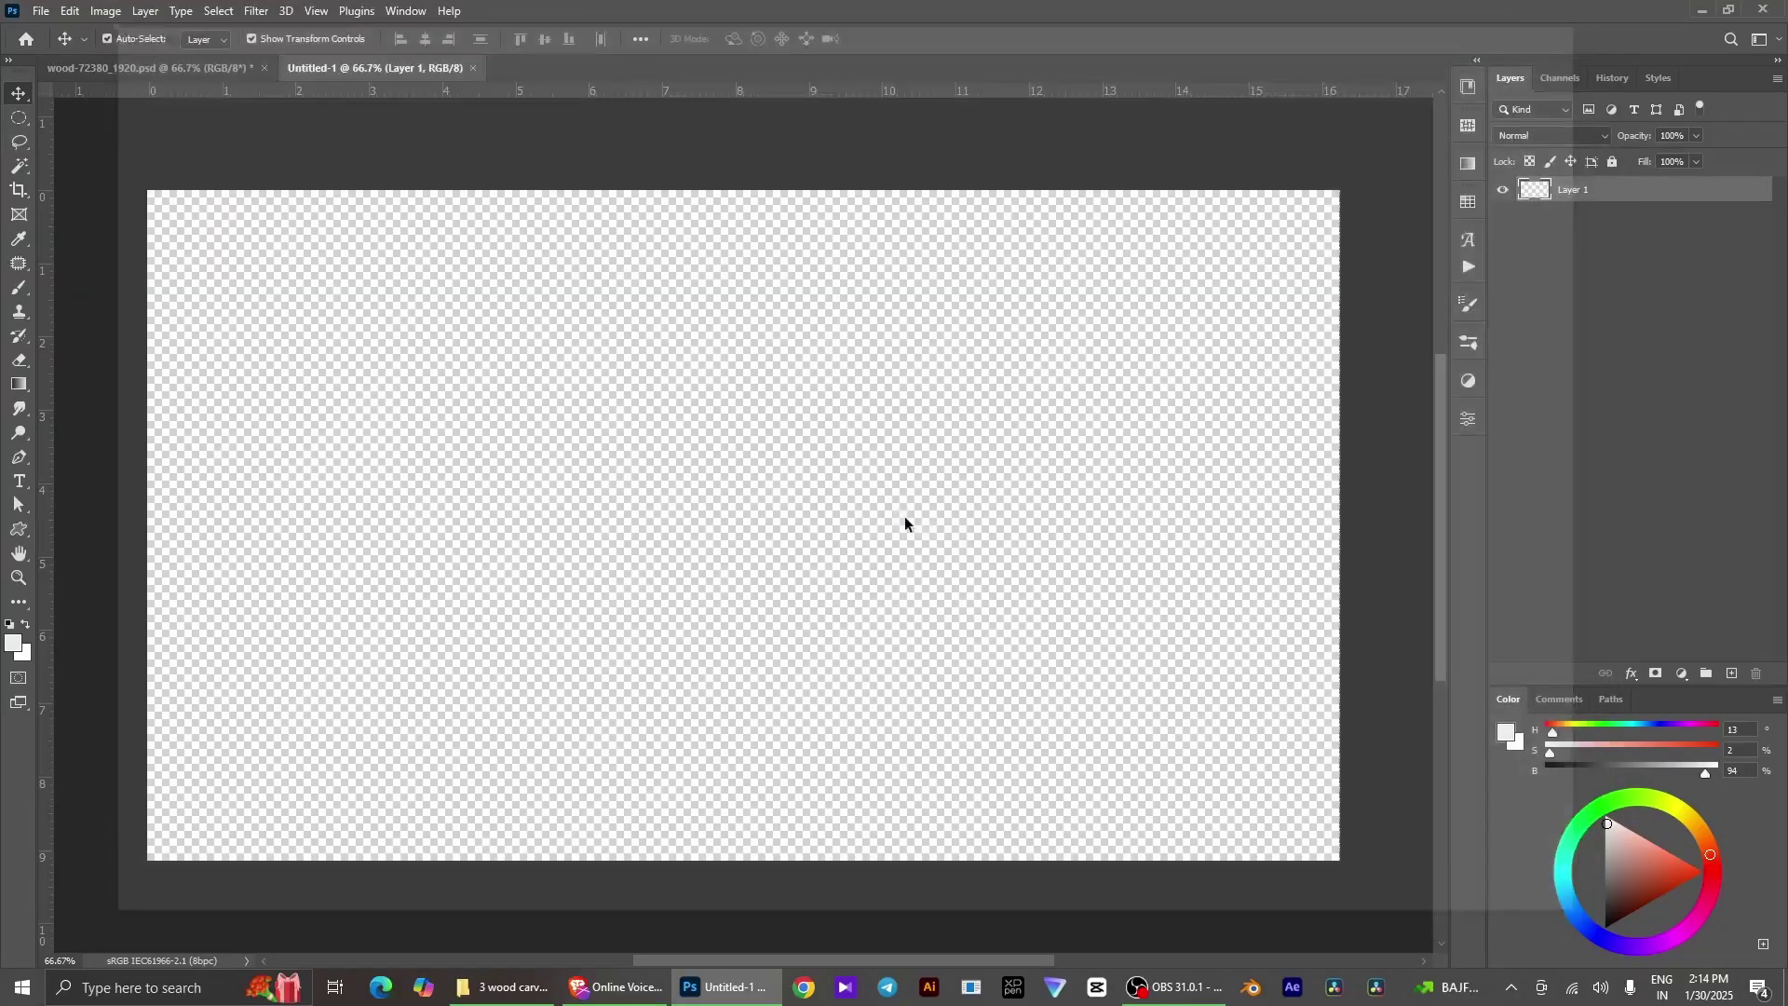
Move the whole wood image into the Untitled-1 document and align its bottom edge with the bottom of the canvas
key(ctrl+a)
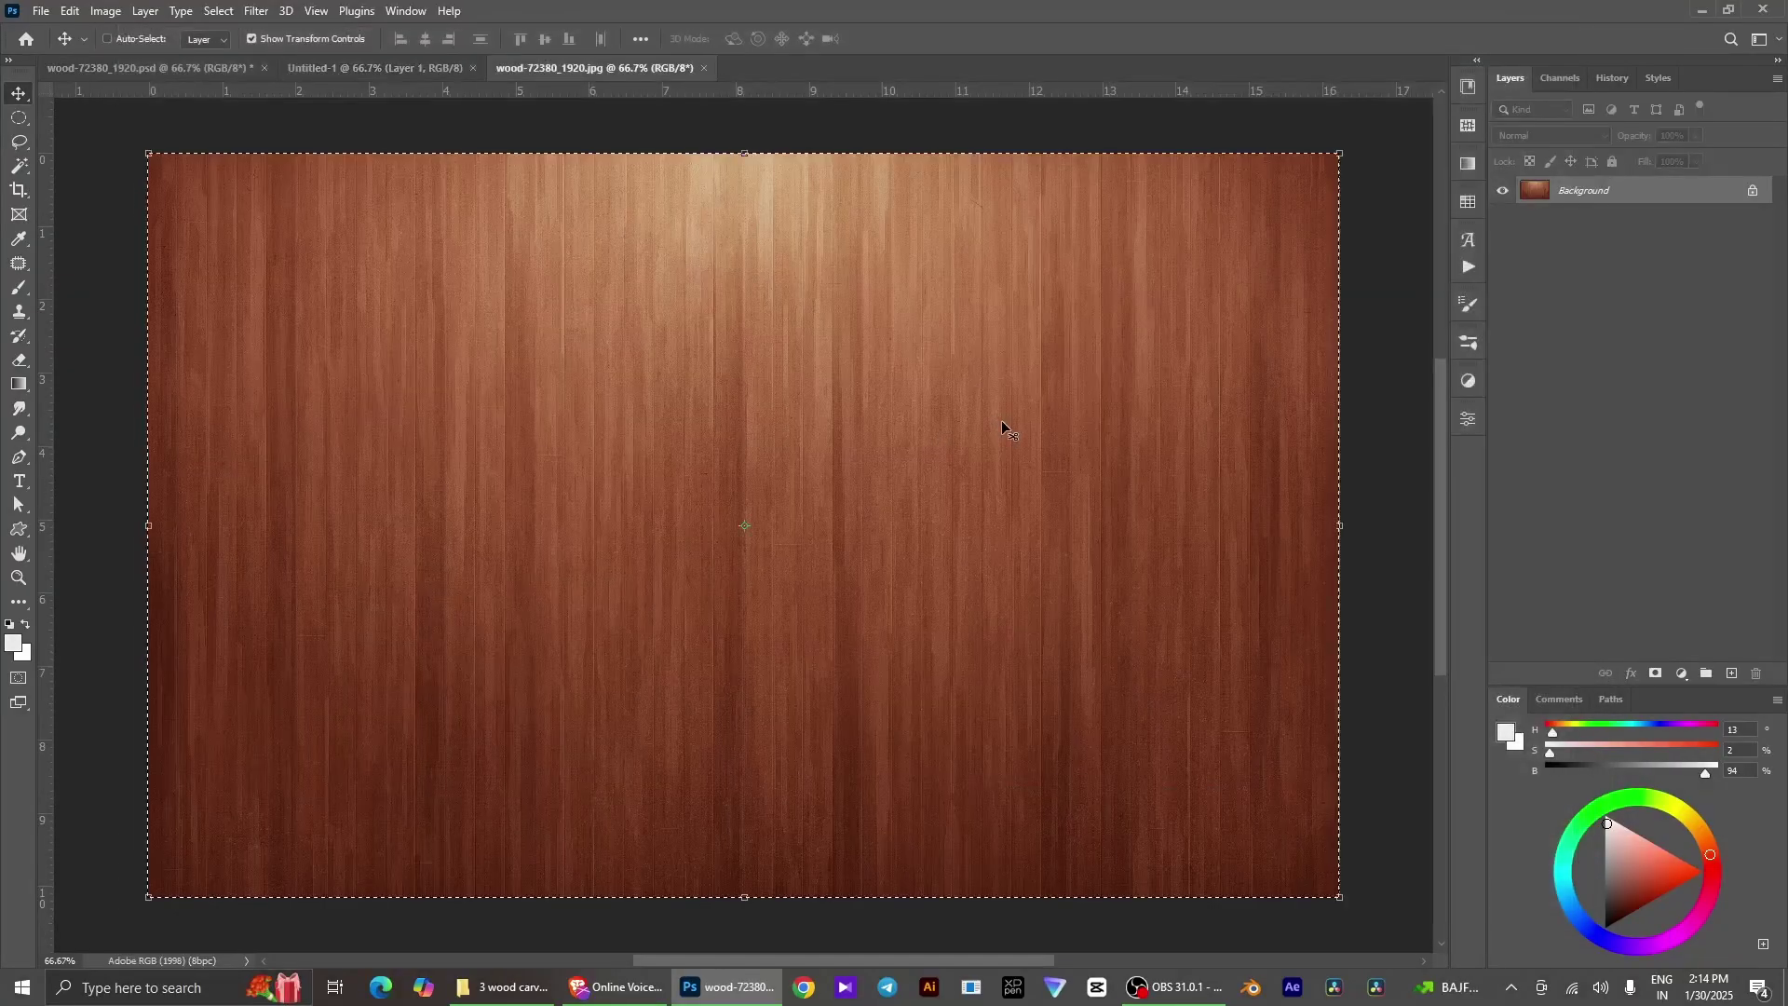
key(ctrl+x)
click(419, 68)
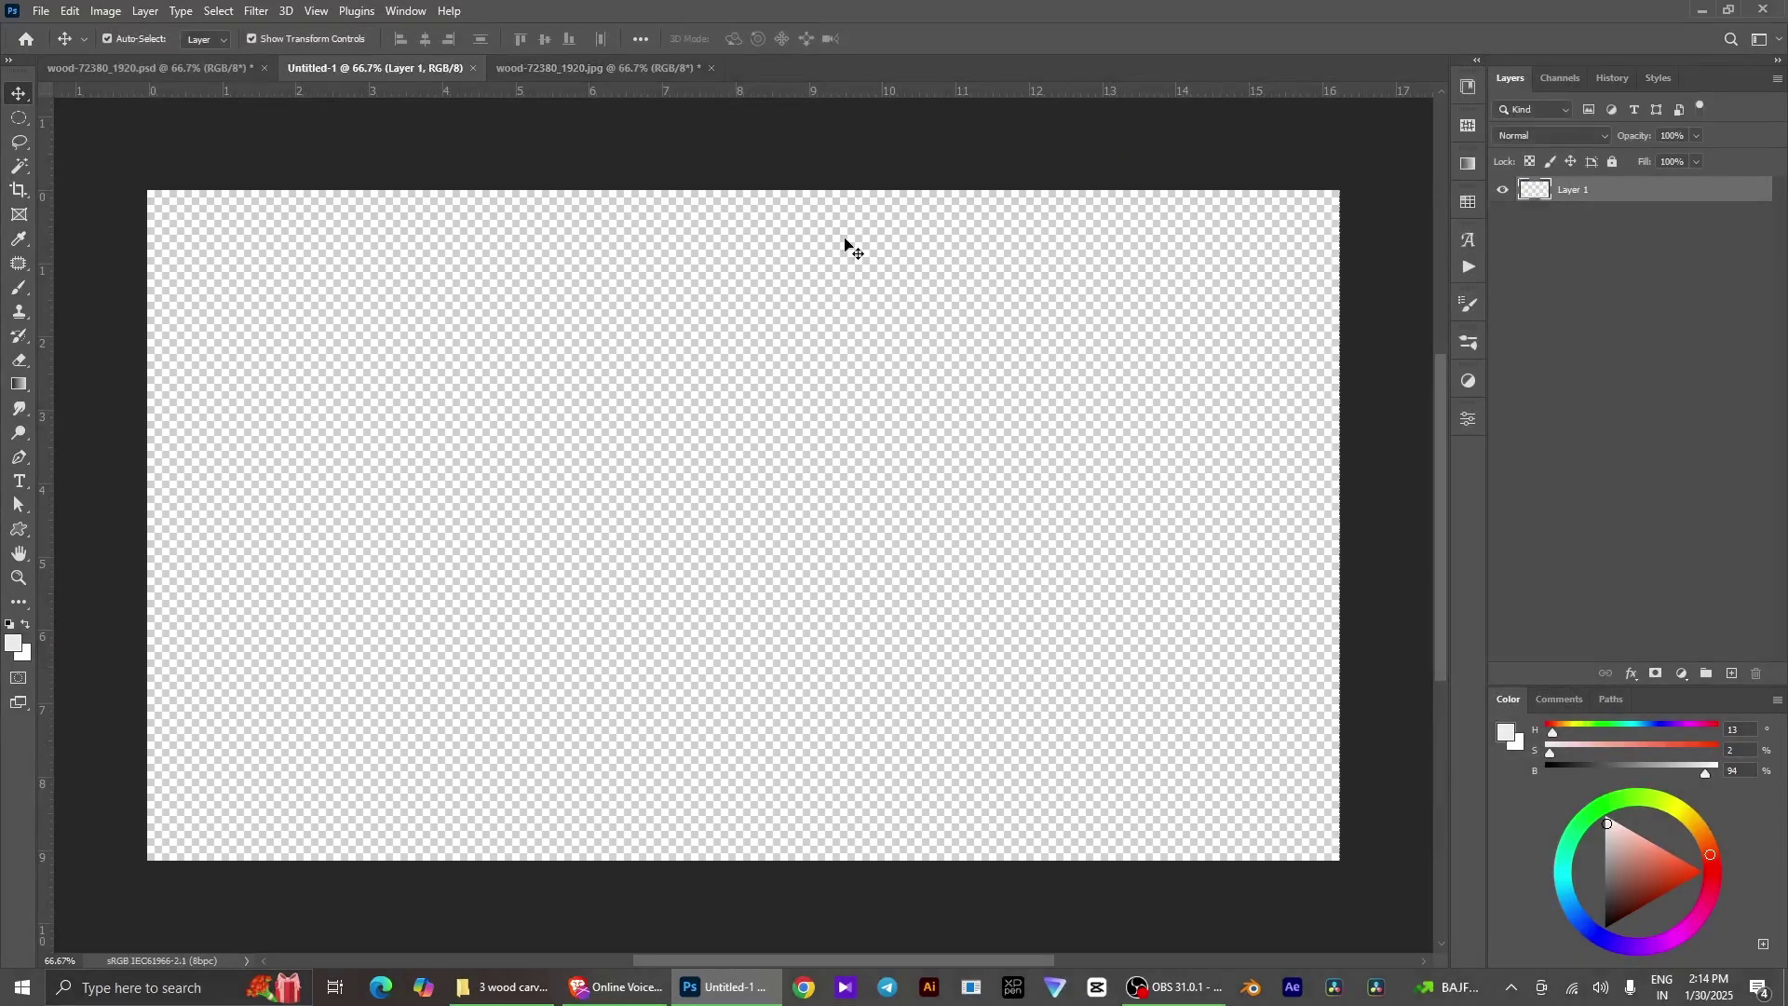
key(ctrl+v)
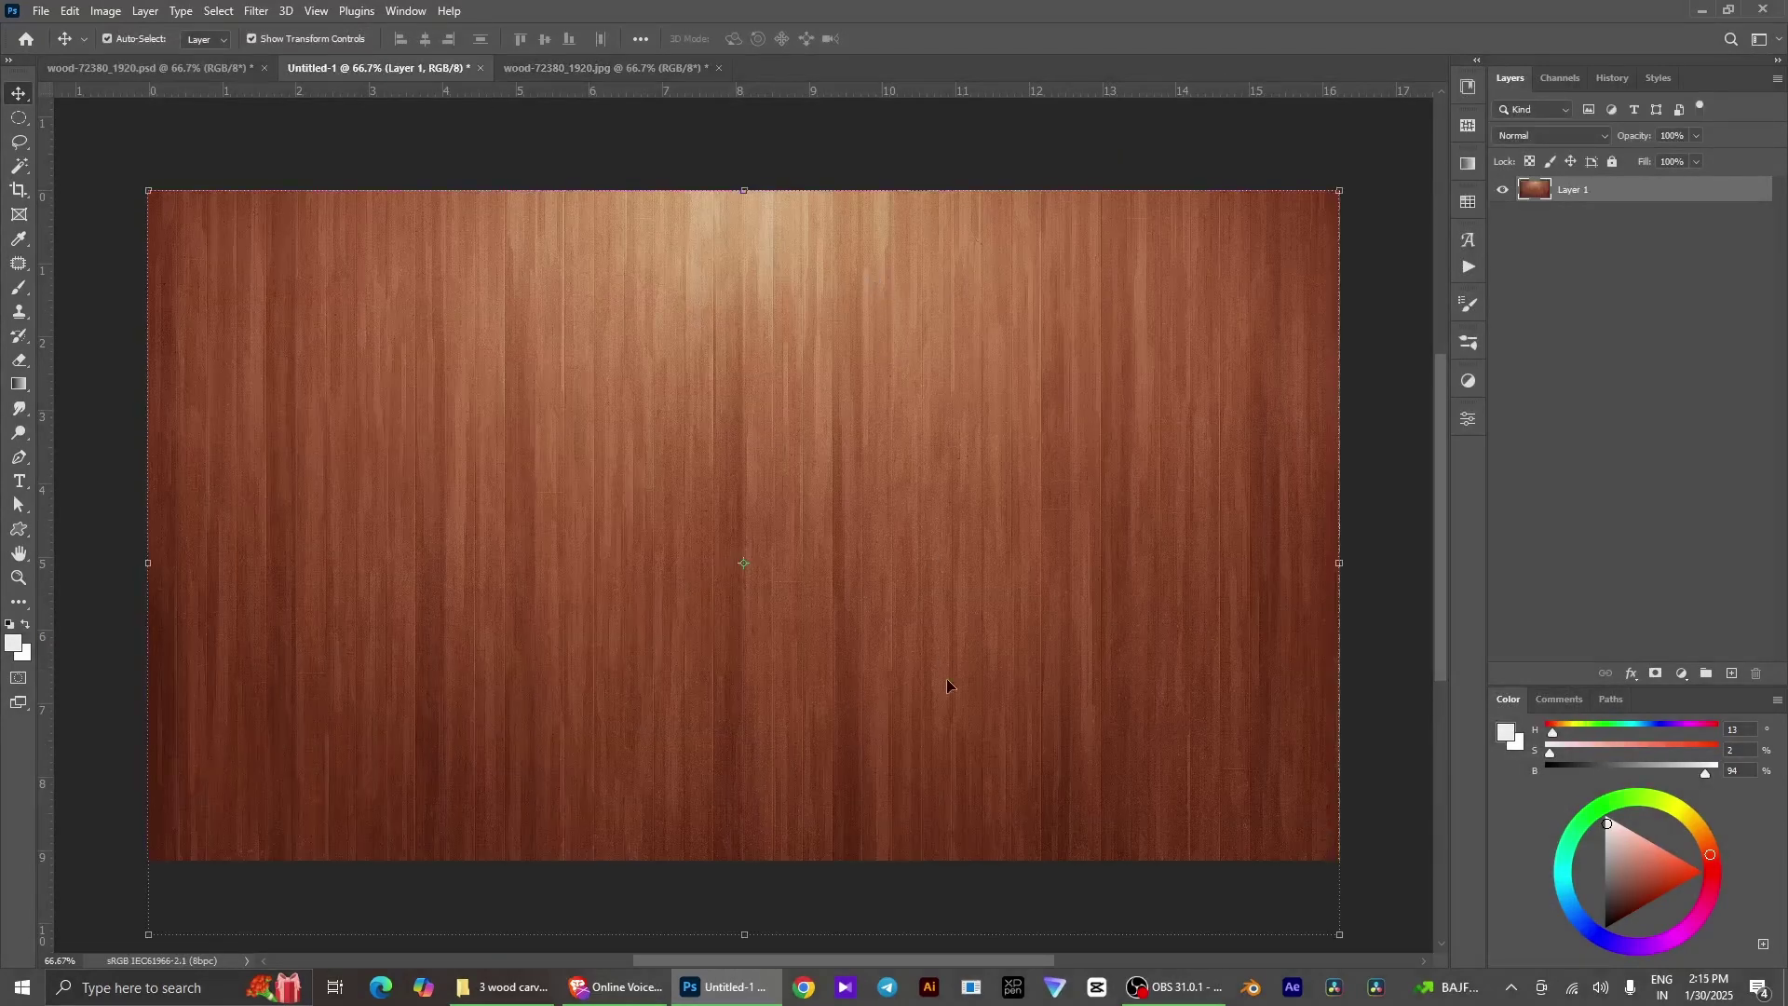
drag(796, 788, 822, 661)
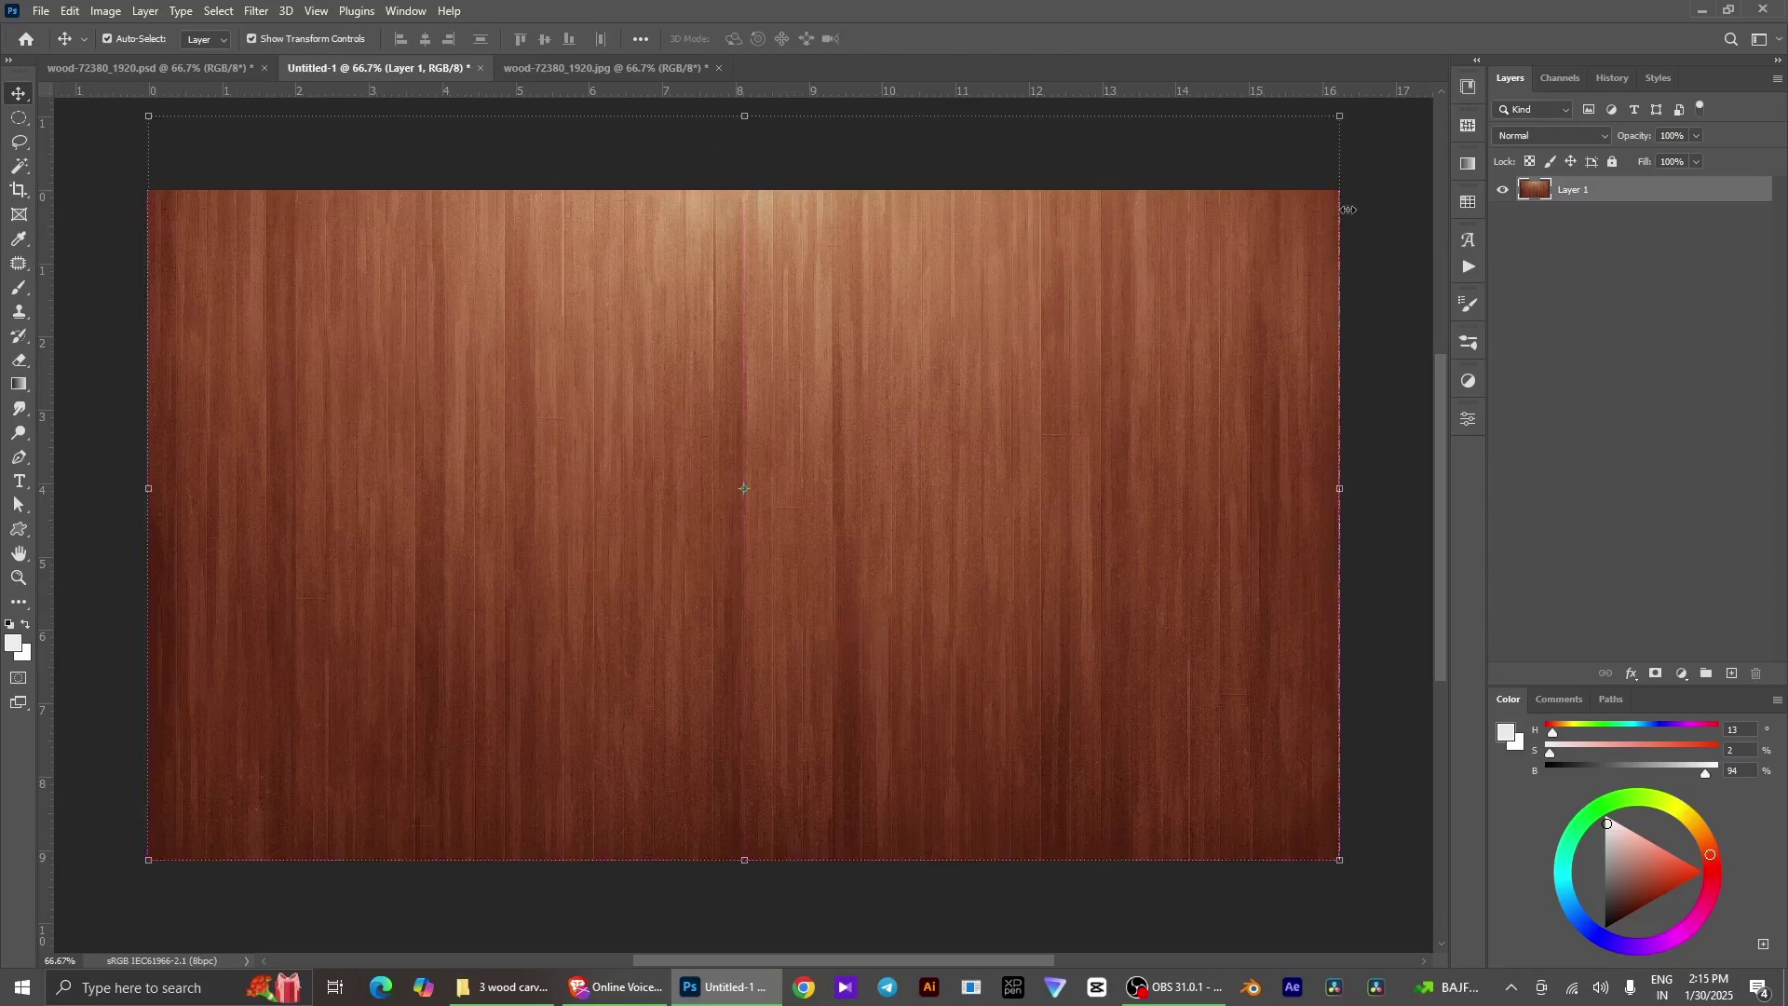
click(1412, 240)
Darken the wood layer with an Exposure adjustment layer, using exposure -0.61 and gamma correction 0.90
click(1586, 195)
click(1682, 673)
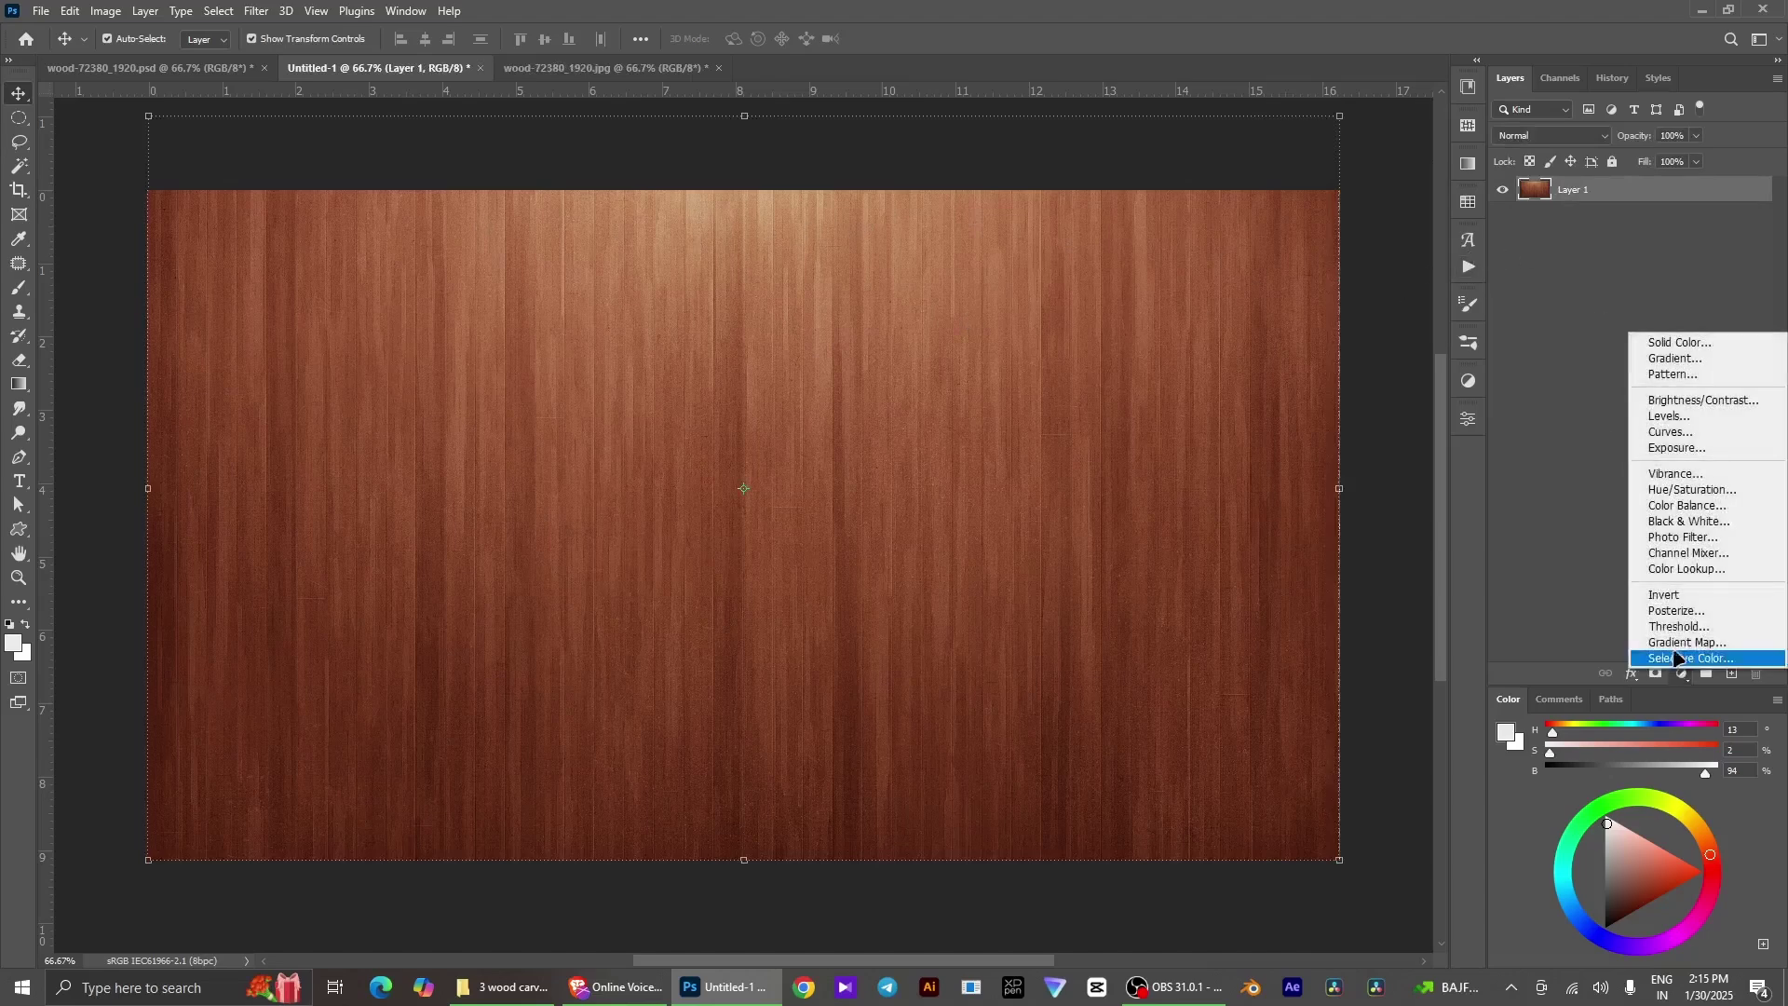
click(1680, 449)
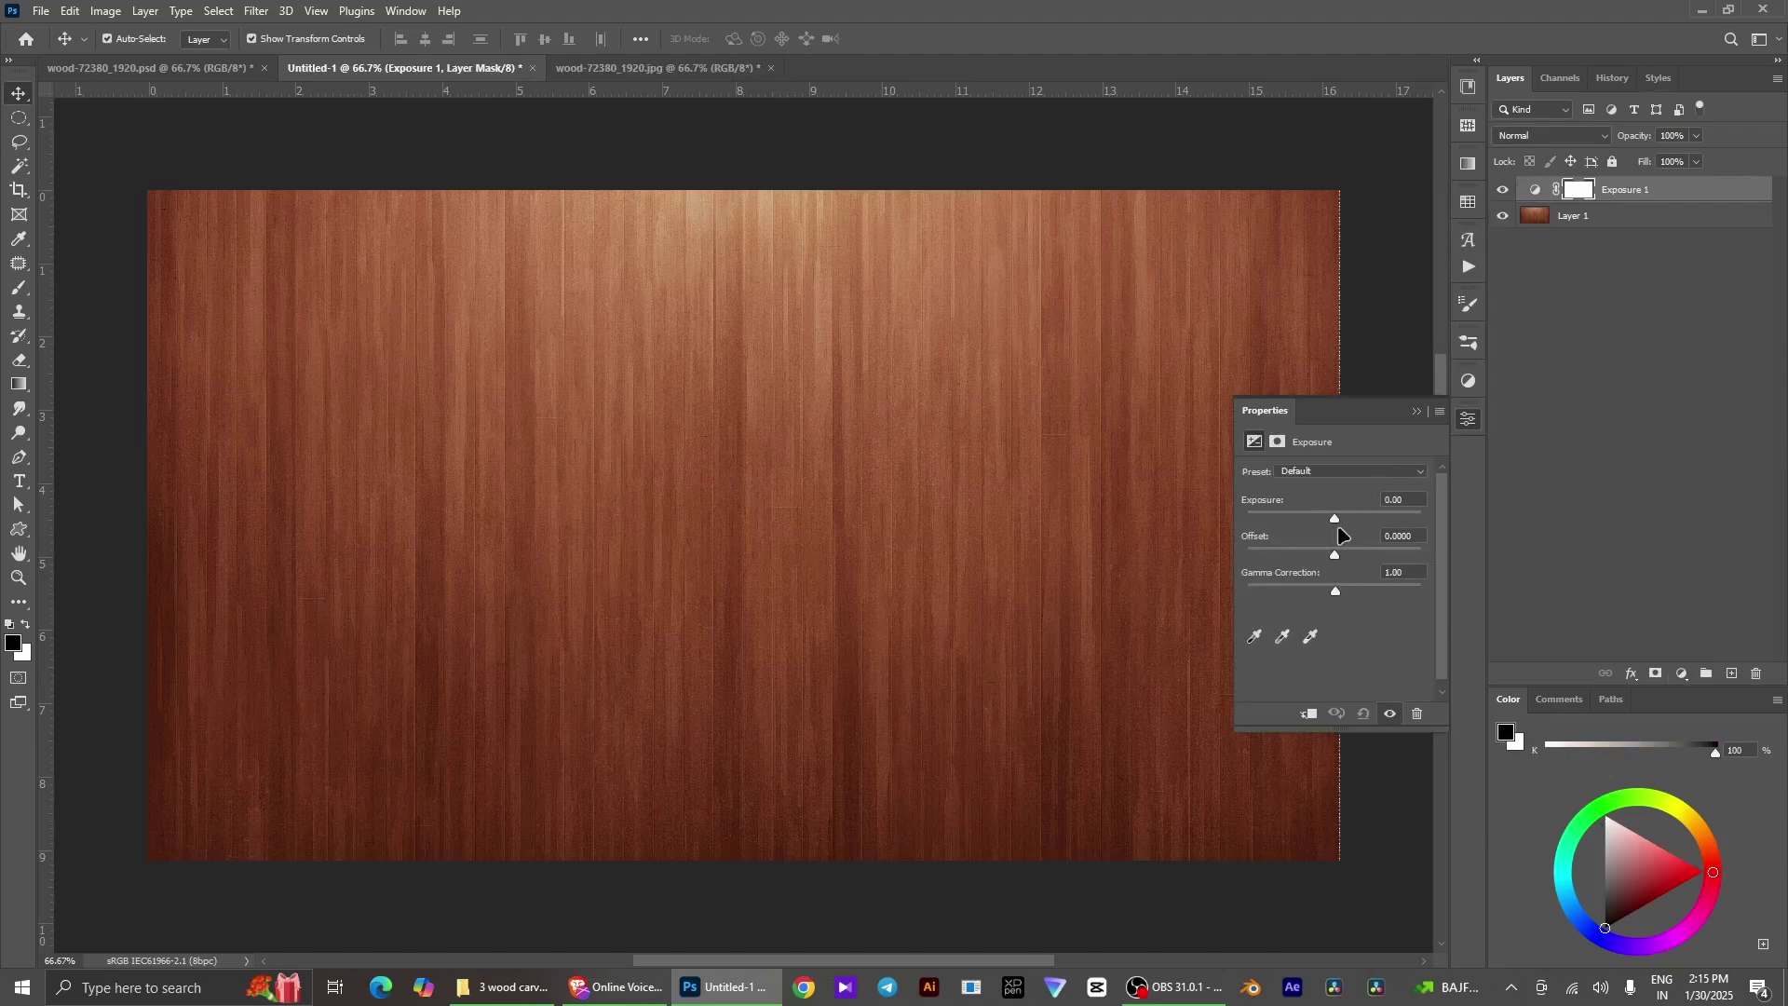
drag(1334, 526, 1329, 526)
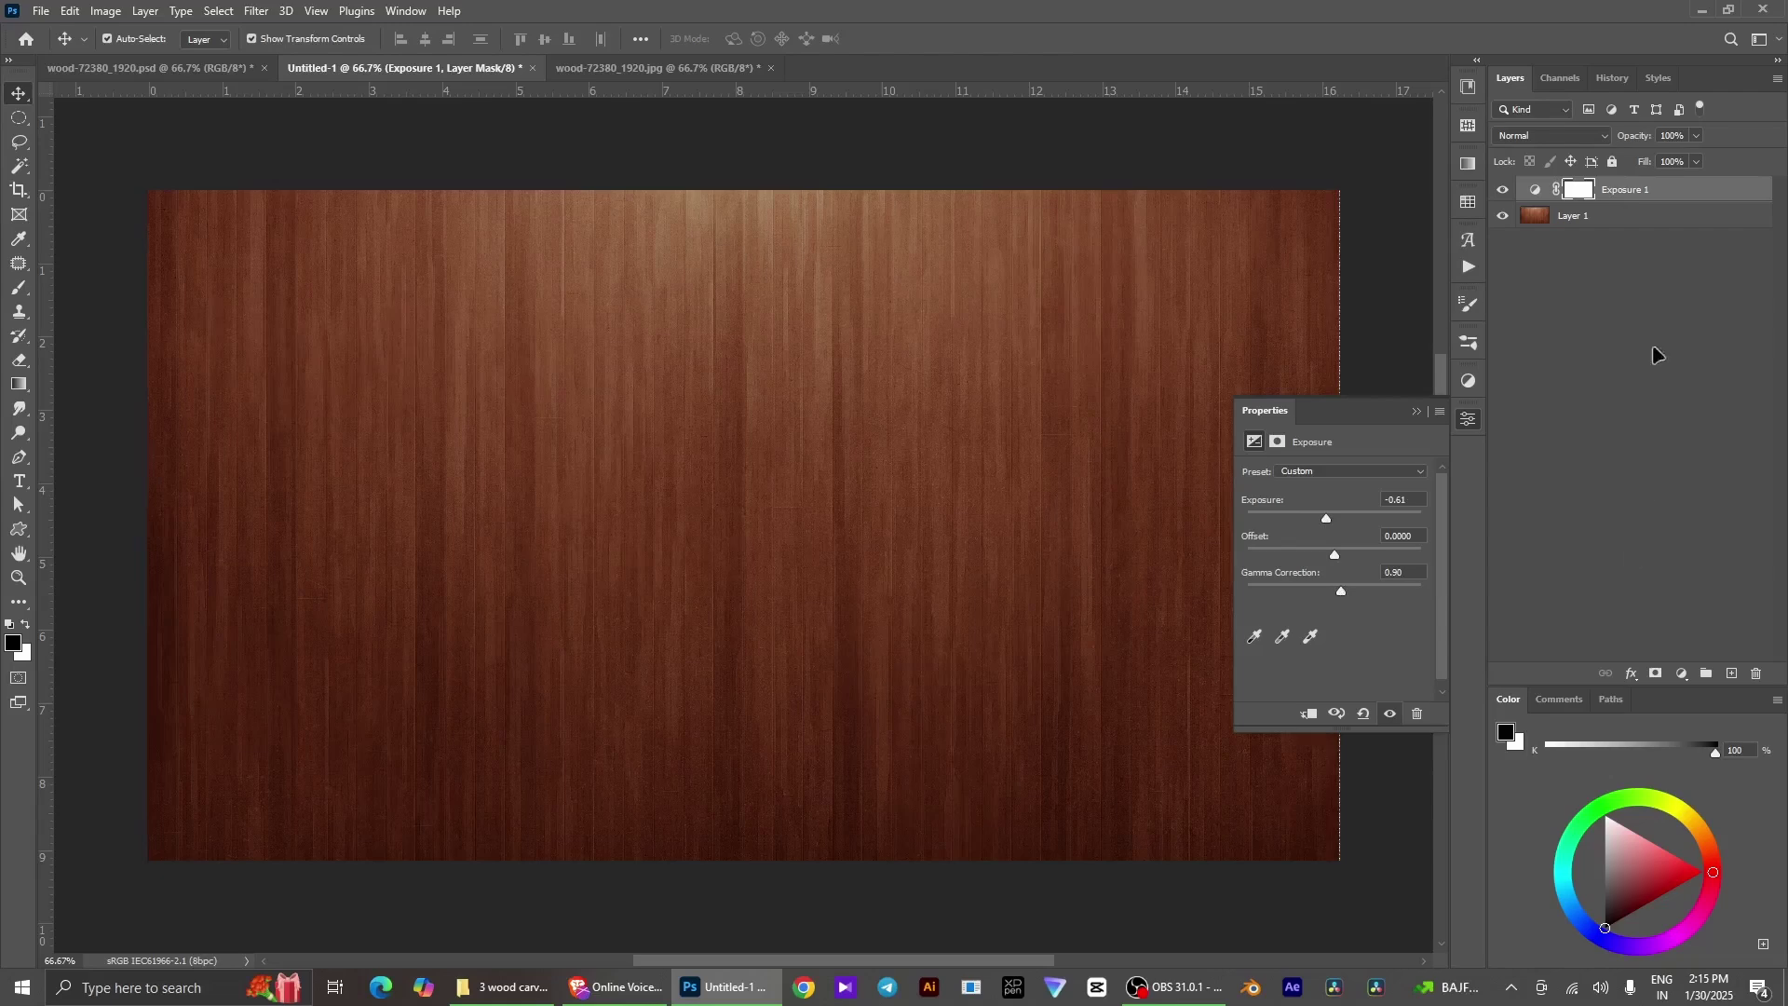
Fill the Exposure layer's mask with a black-and-white linear gradient running upward from near the canvas bottom, so the darkening fades out there
click(1677, 191)
click(1575, 190)
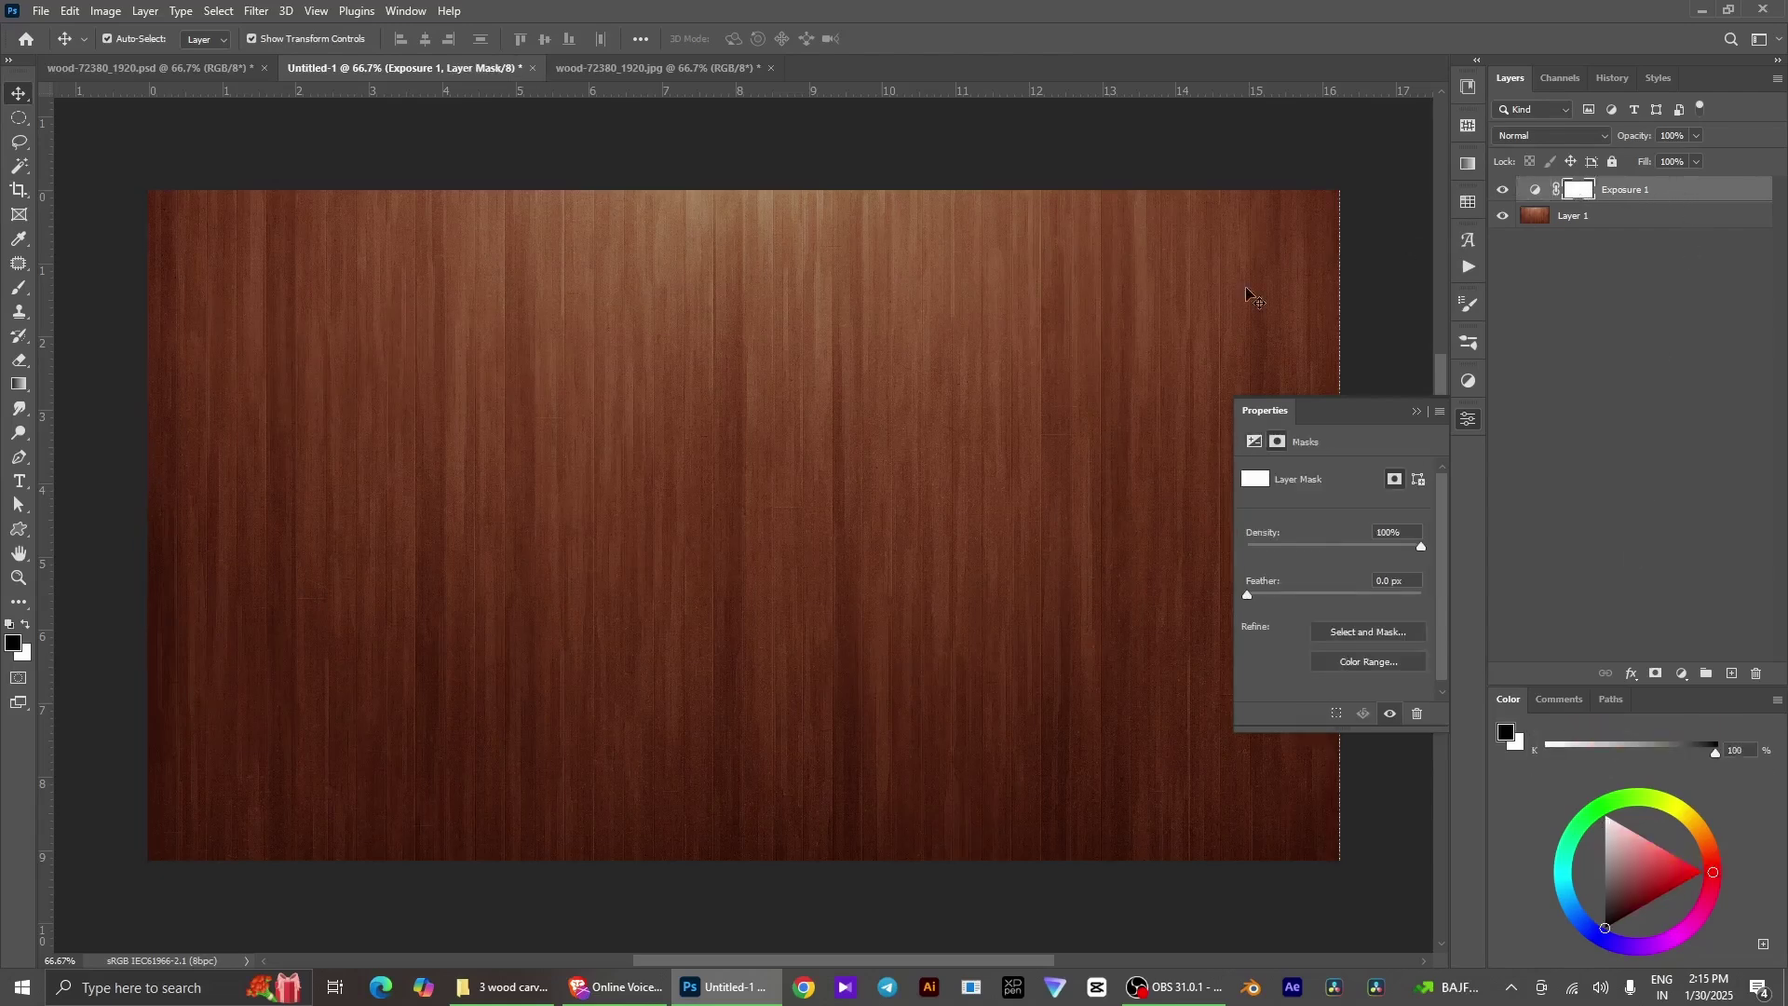
click(11, 387)
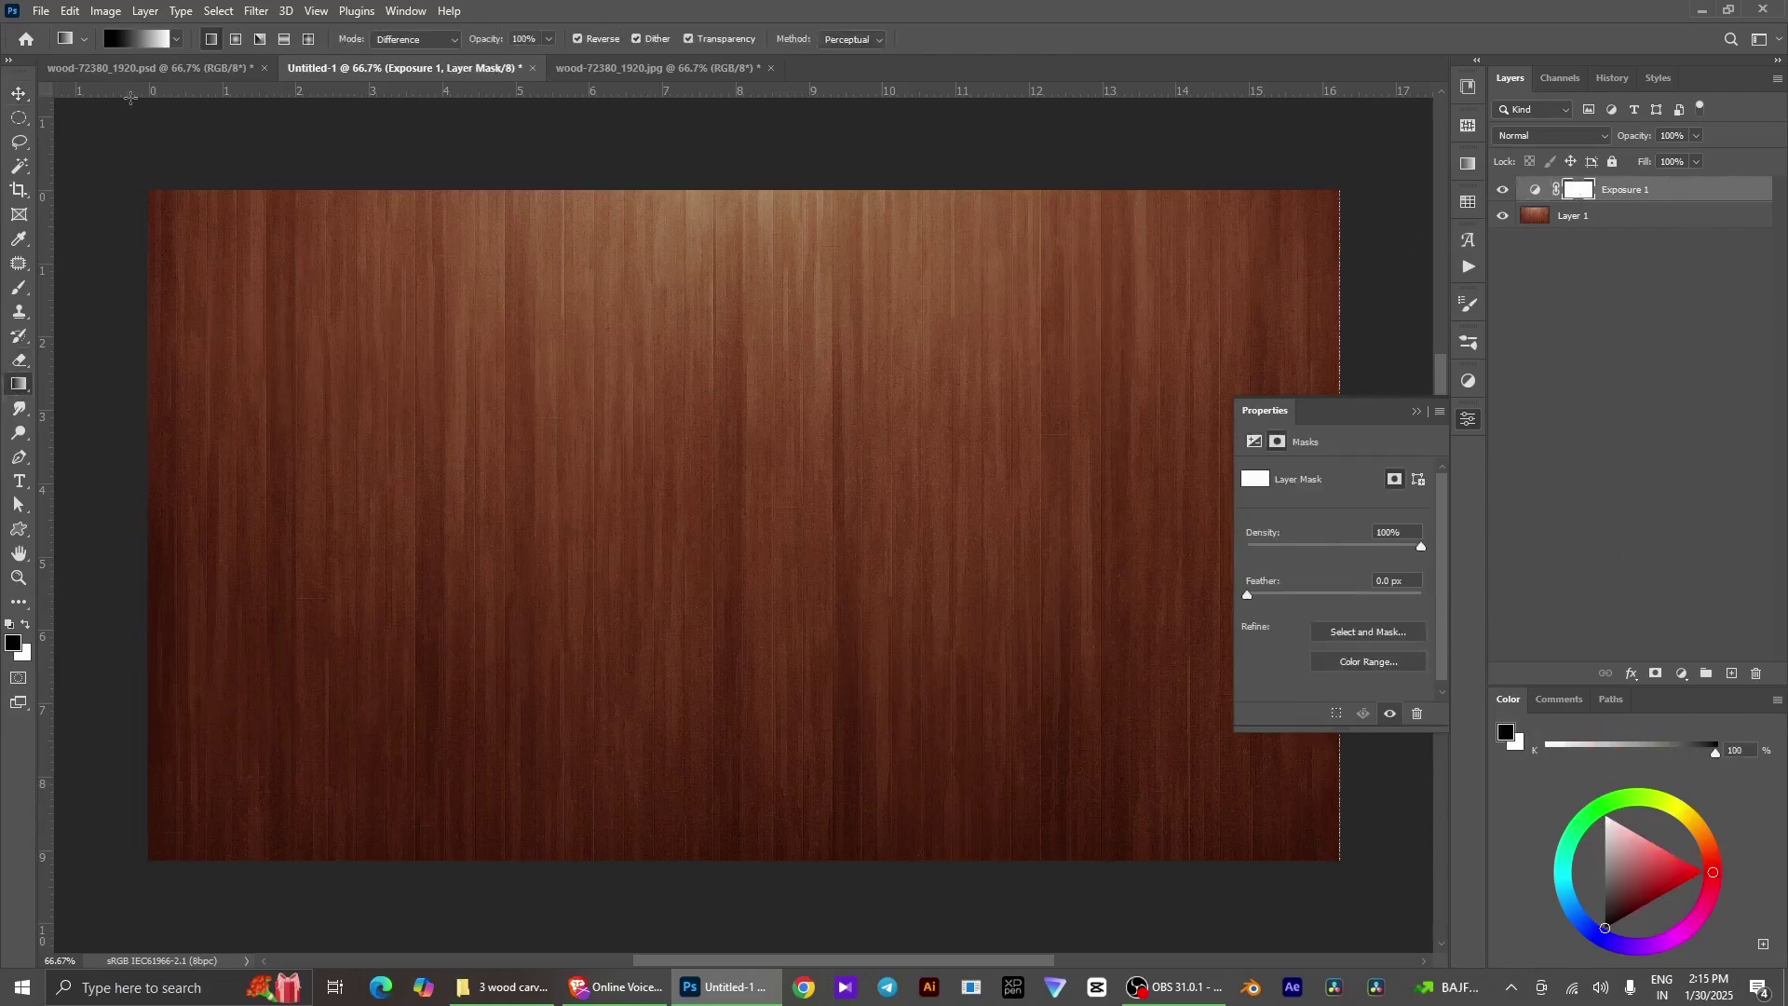
click(174, 41)
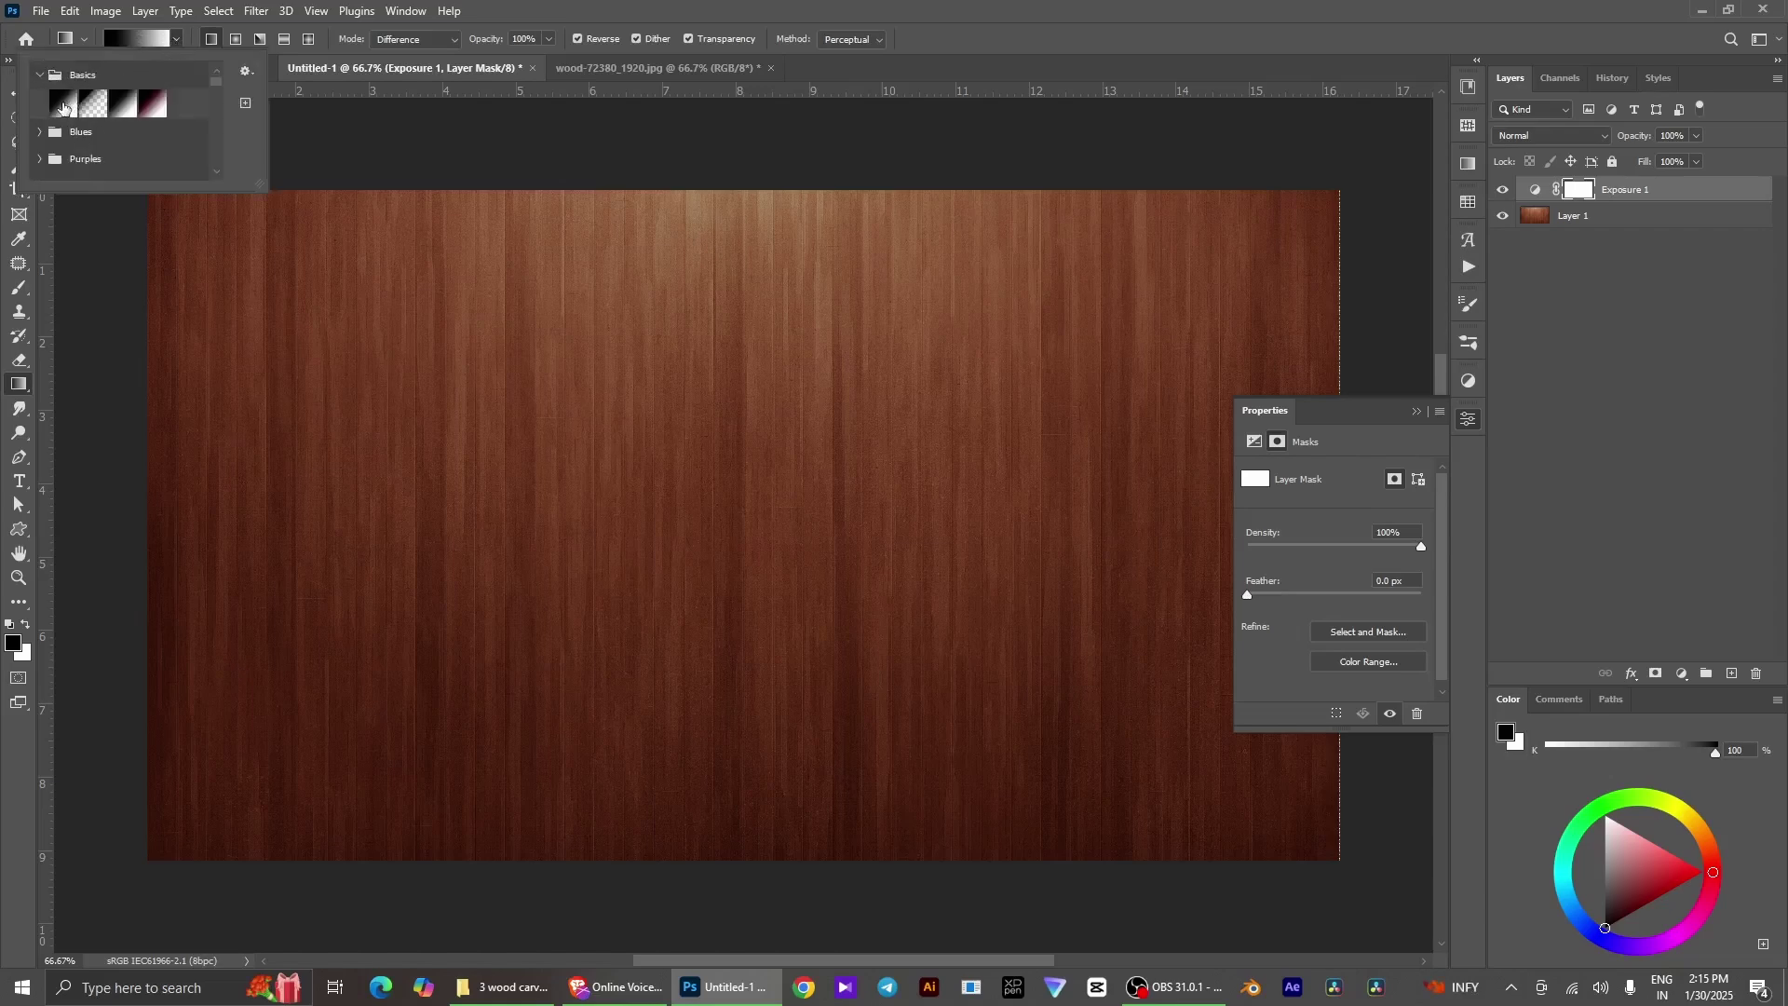
click(63, 109)
click(549, 7)
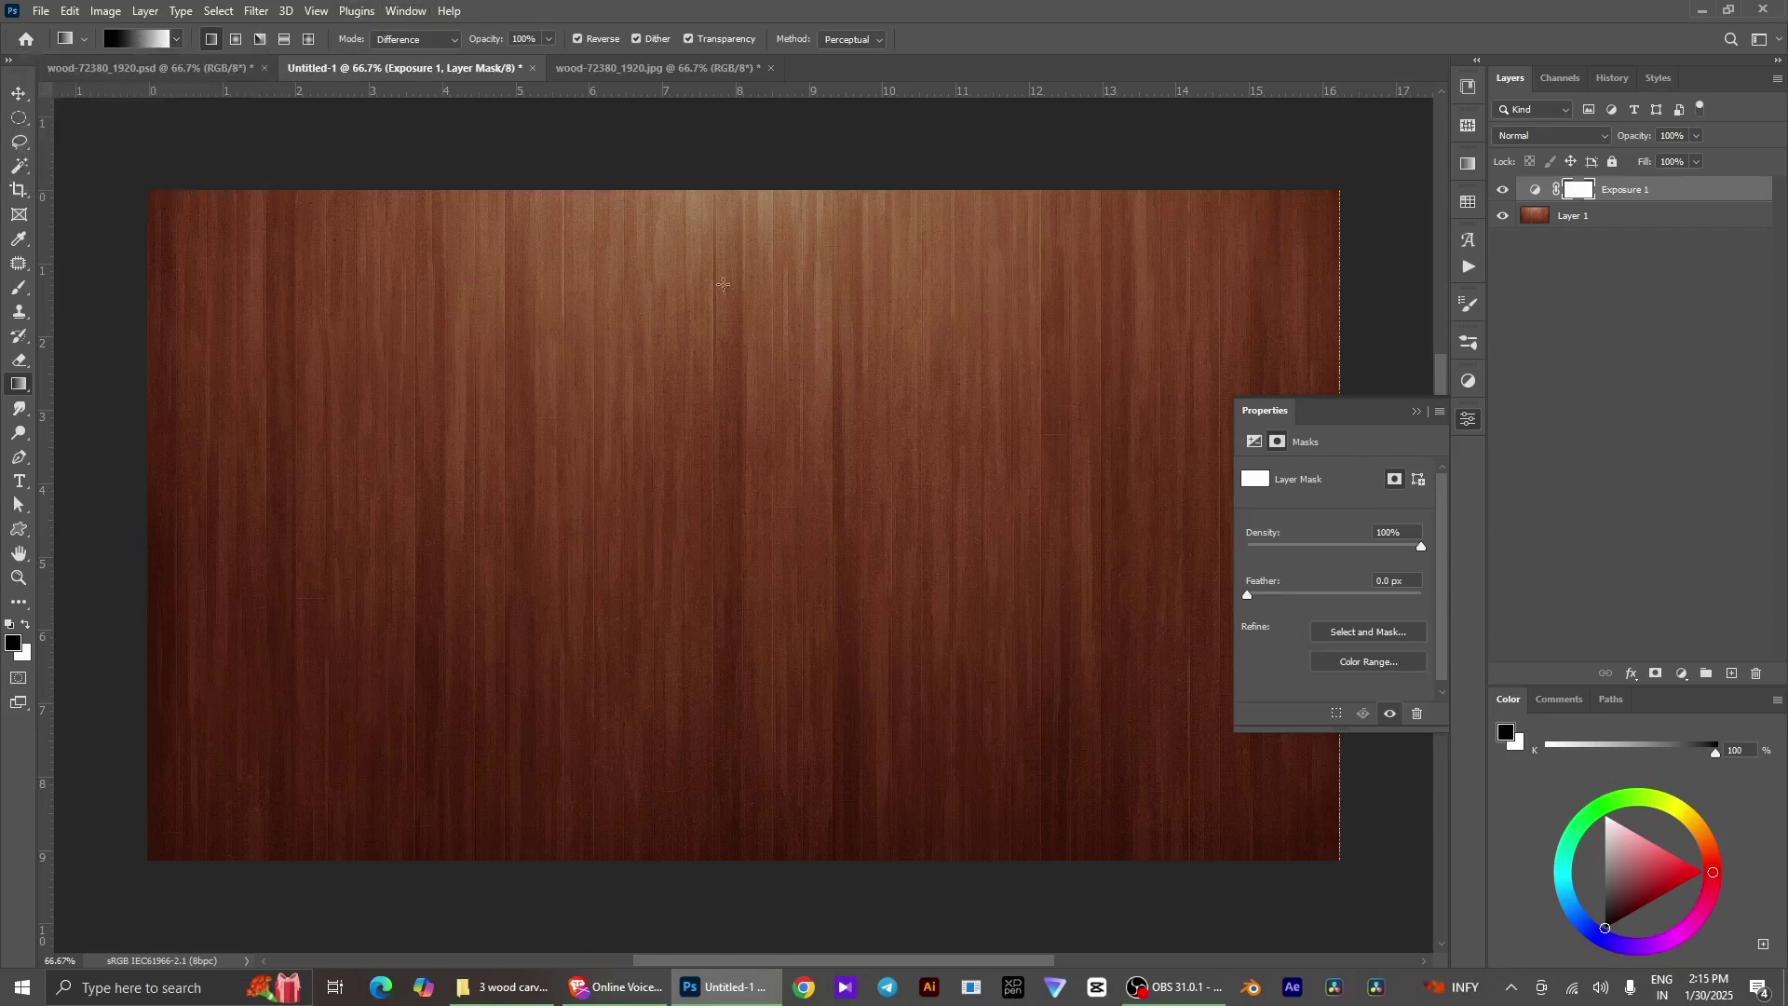
drag(709, 190, 710, 736)
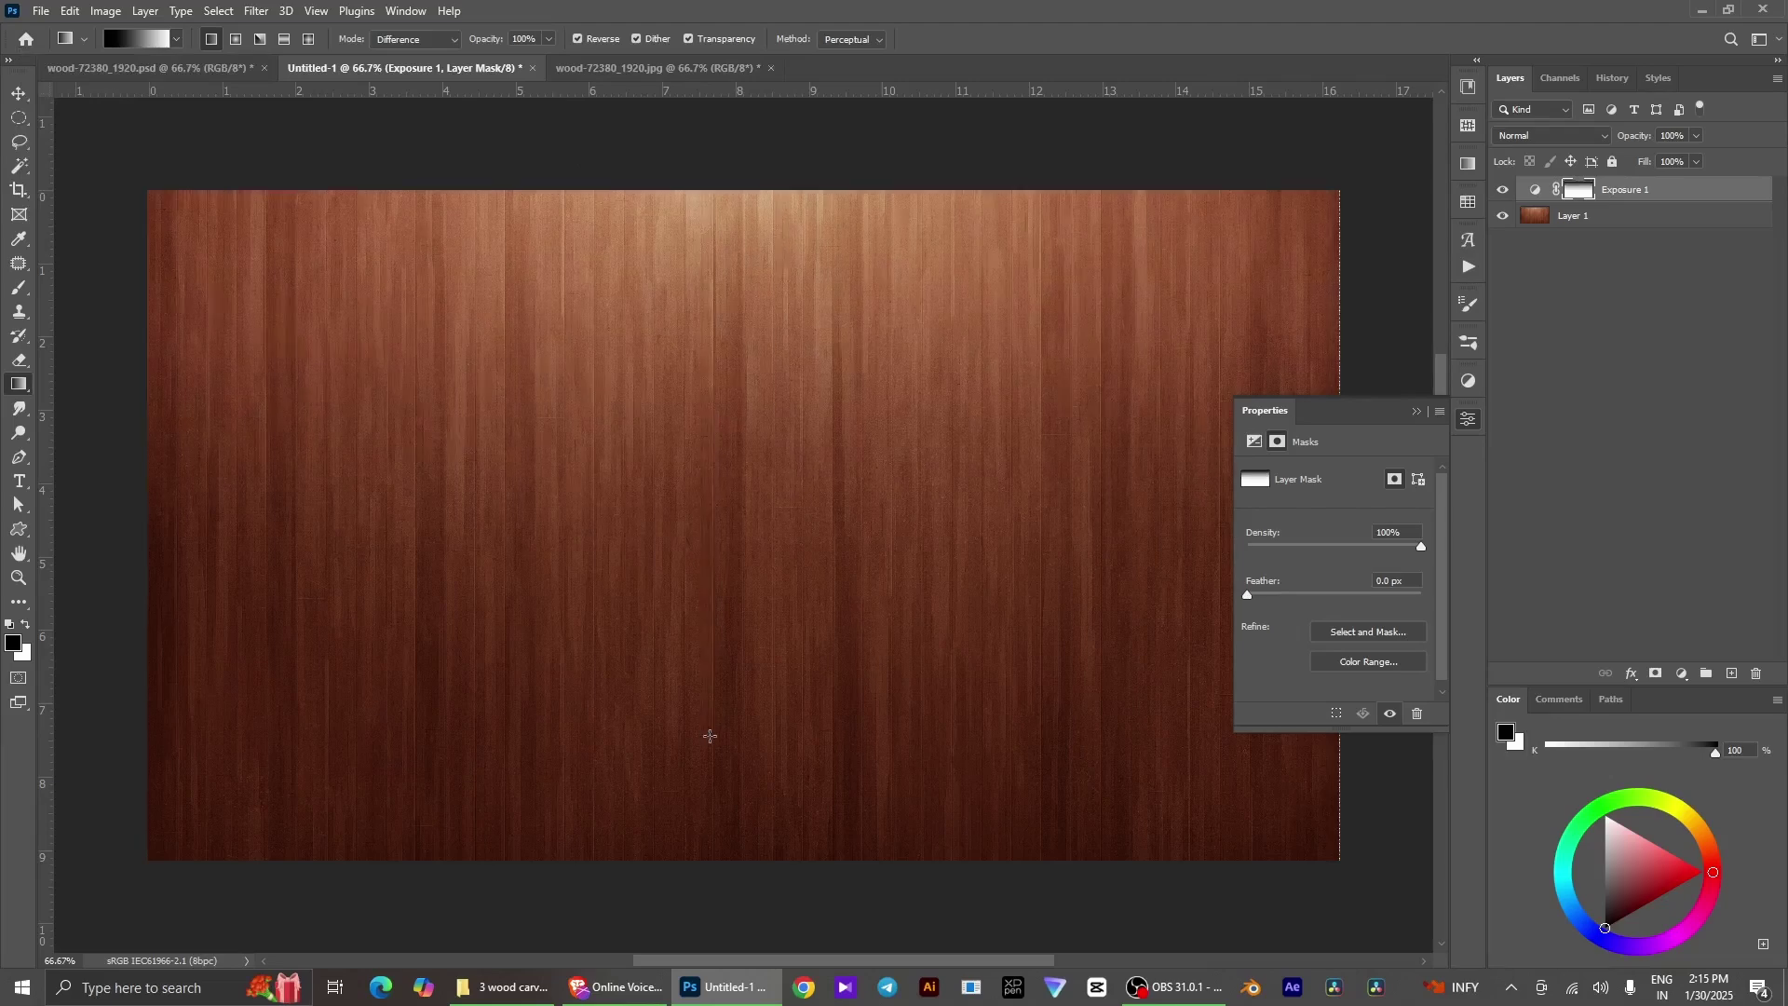
key(ctrl+z)
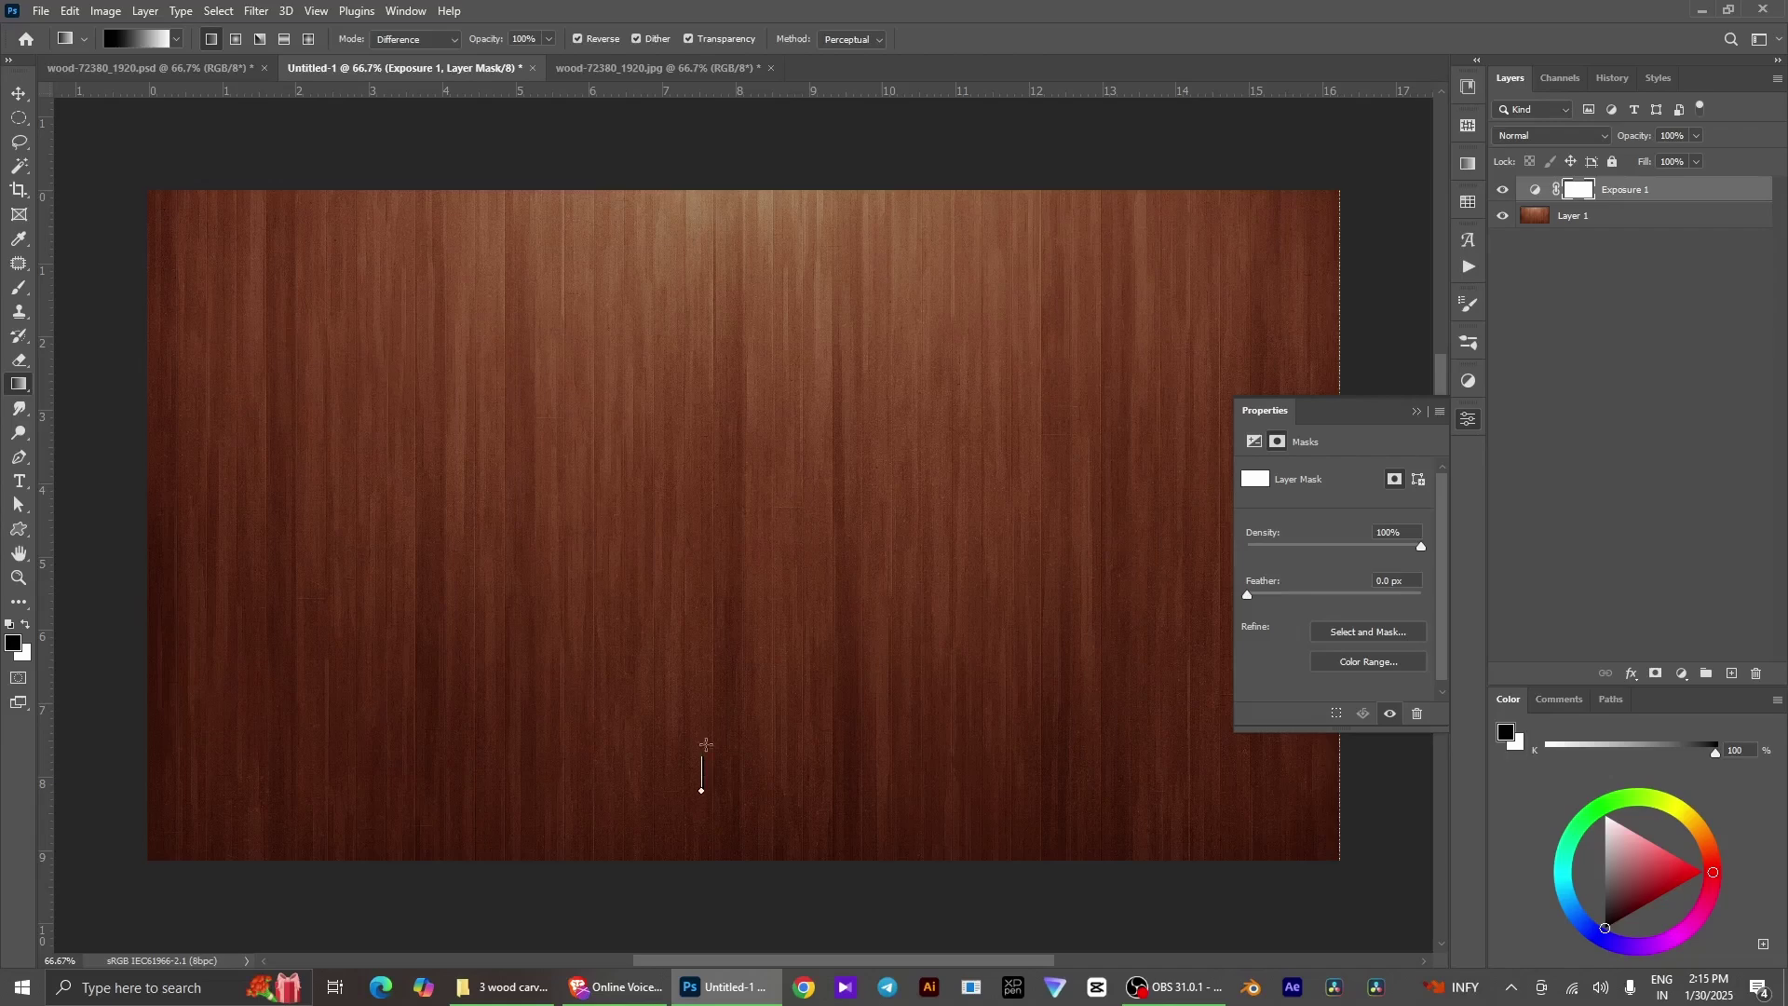
drag(707, 745, 713, 280)
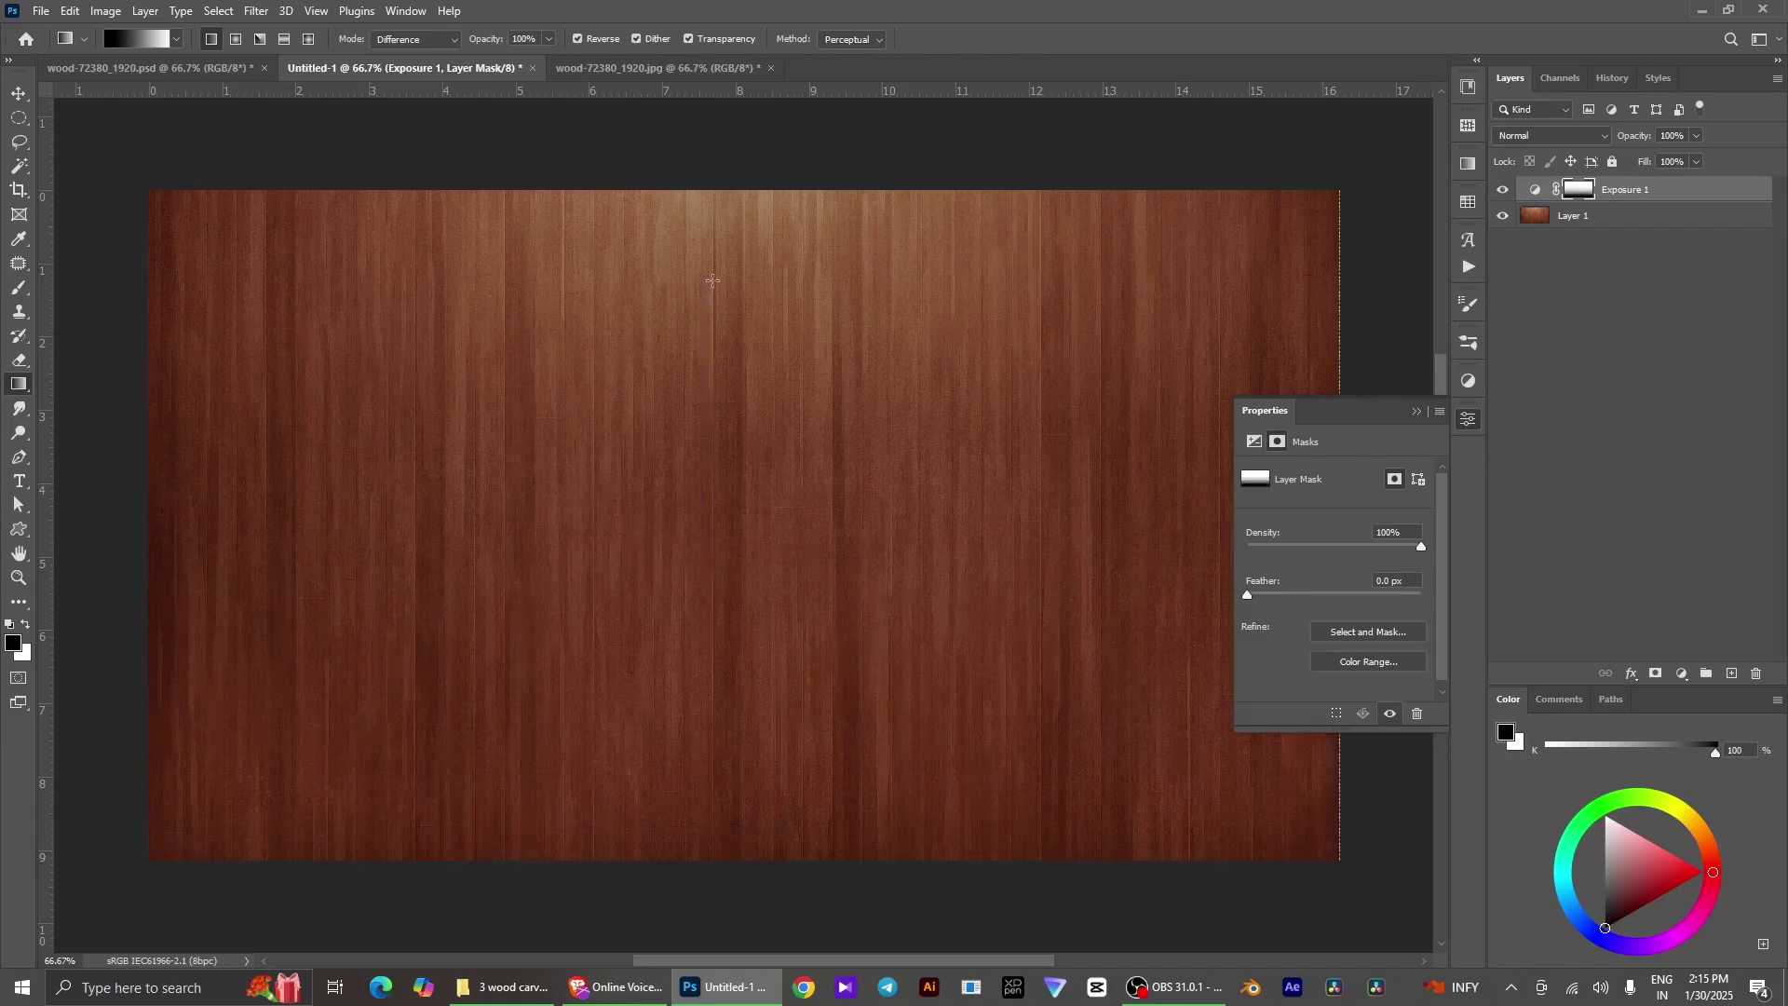
click(1504, 191)
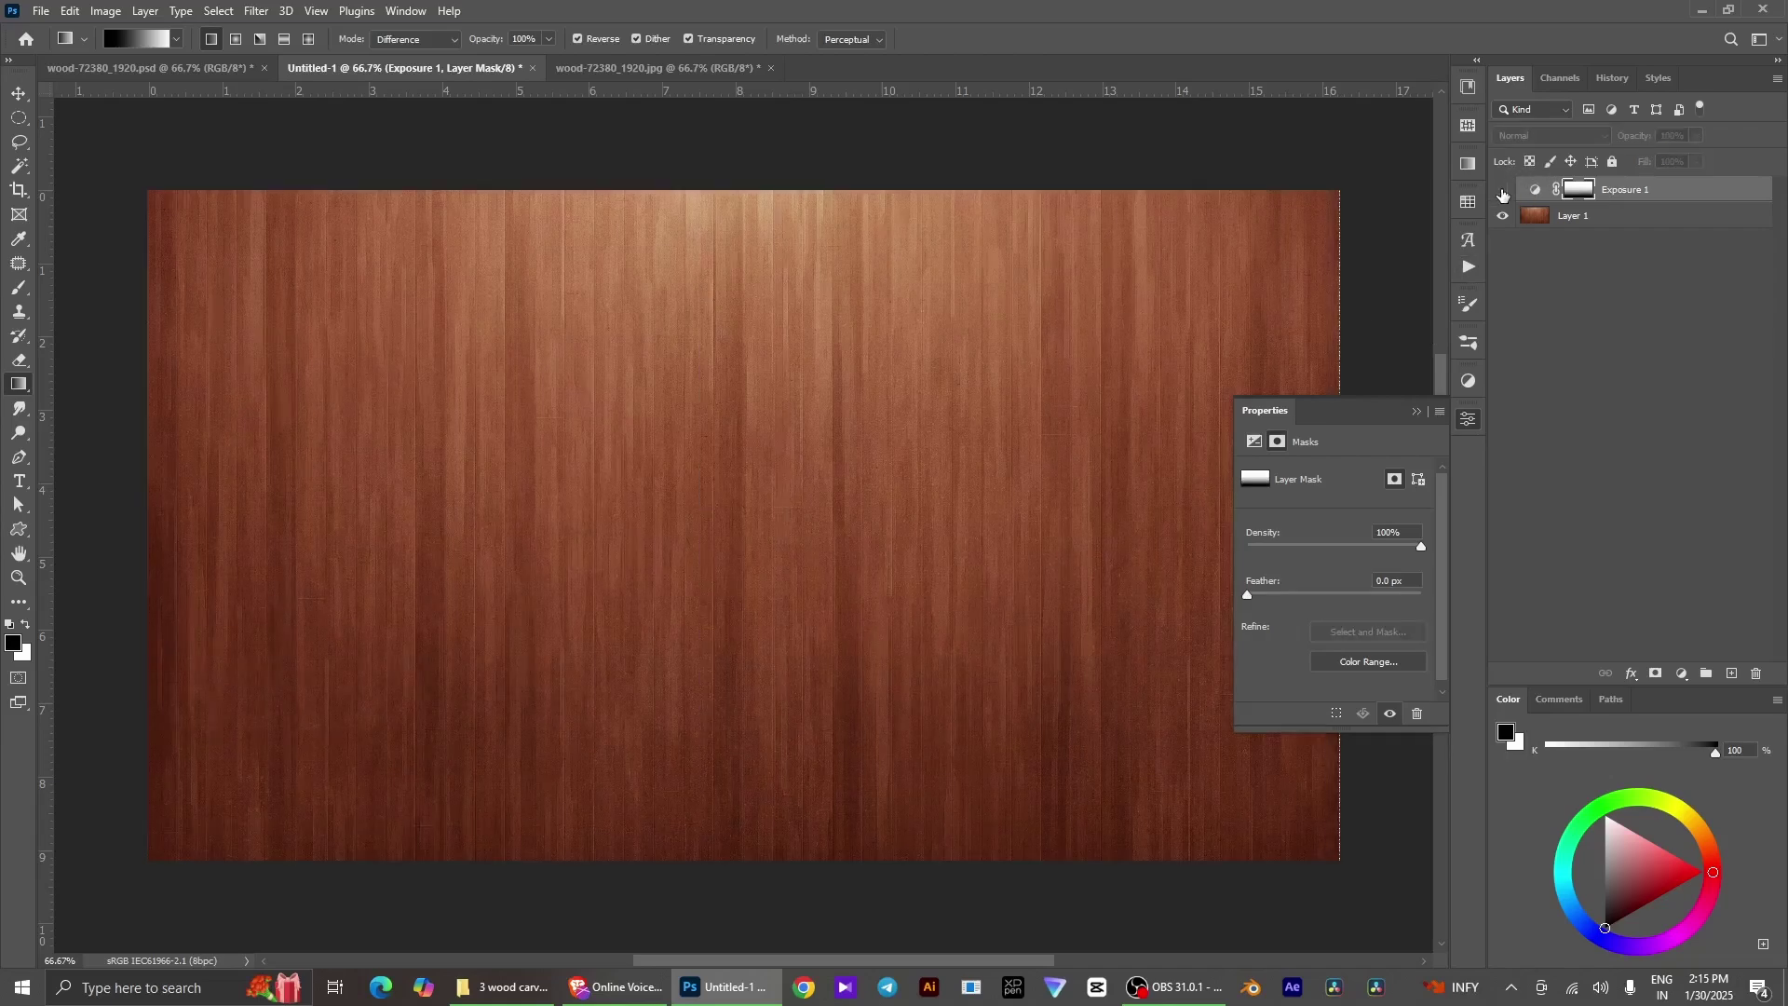
Add a Curves adjustment layer mapping input 157 to output 111, and replace its mask with a copy of the Exposure layer's gradient mask
click(1665, 198)
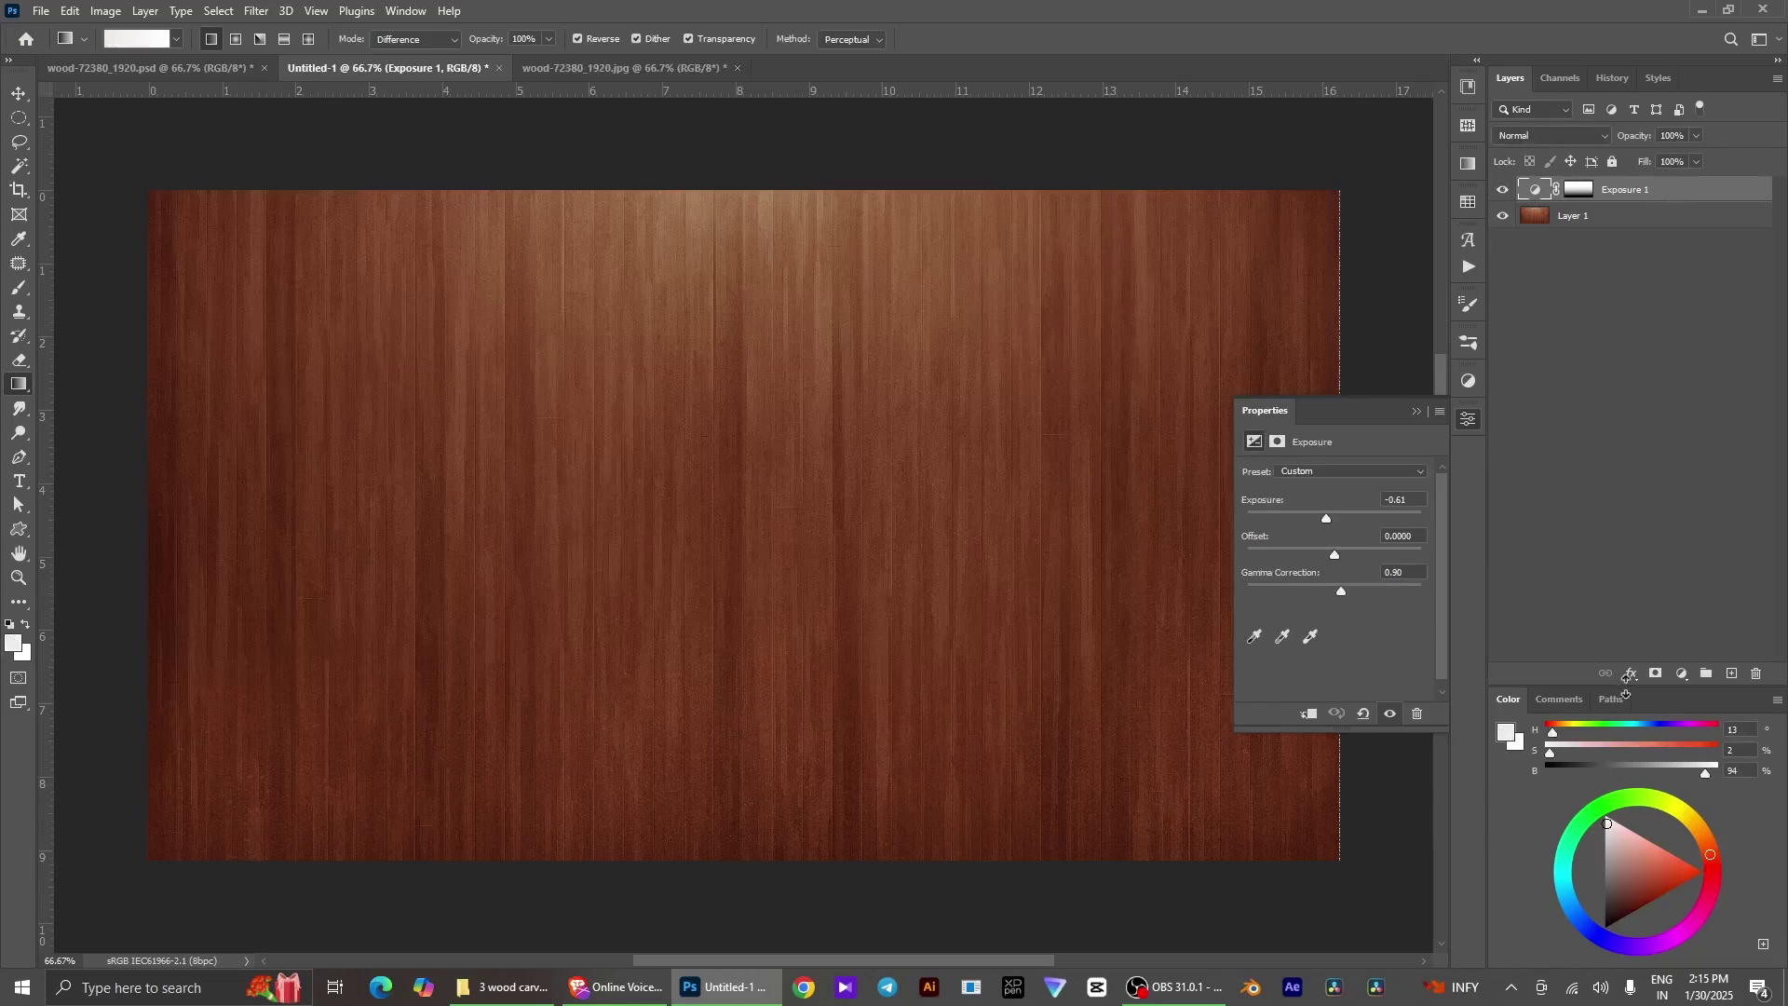
click(1682, 674)
click(1683, 439)
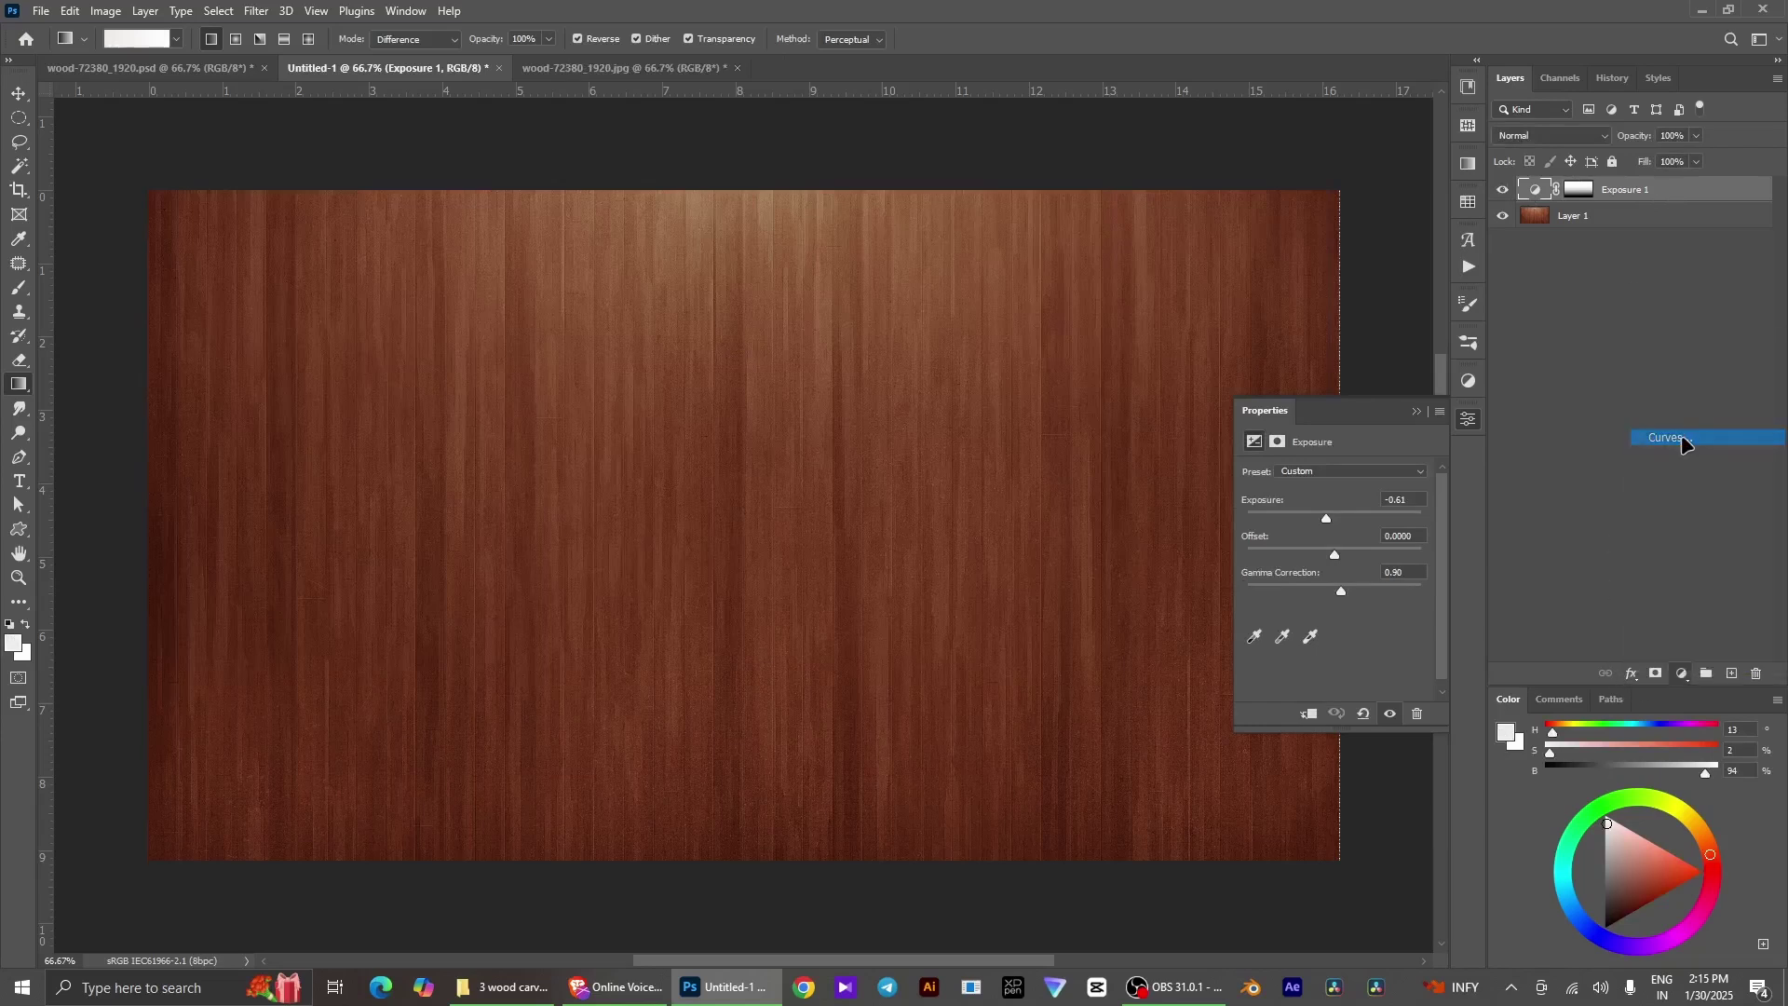
drag(1362, 575, 1368, 589)
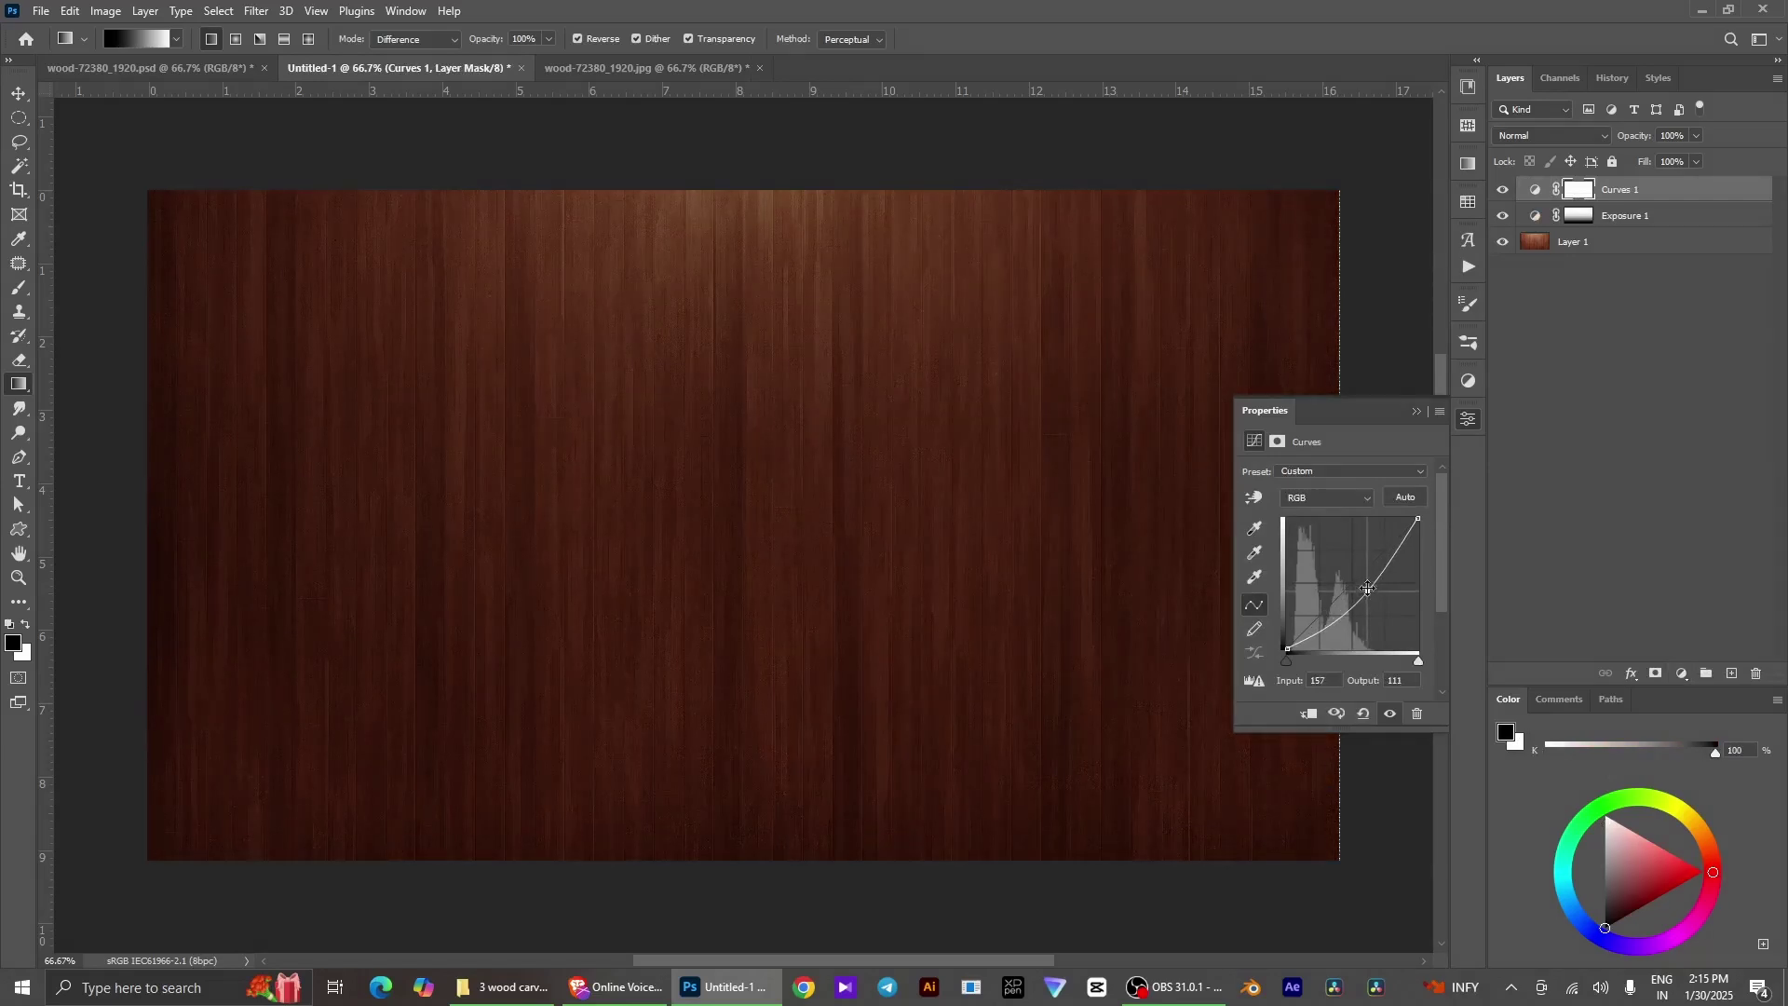
click(1418, 411)
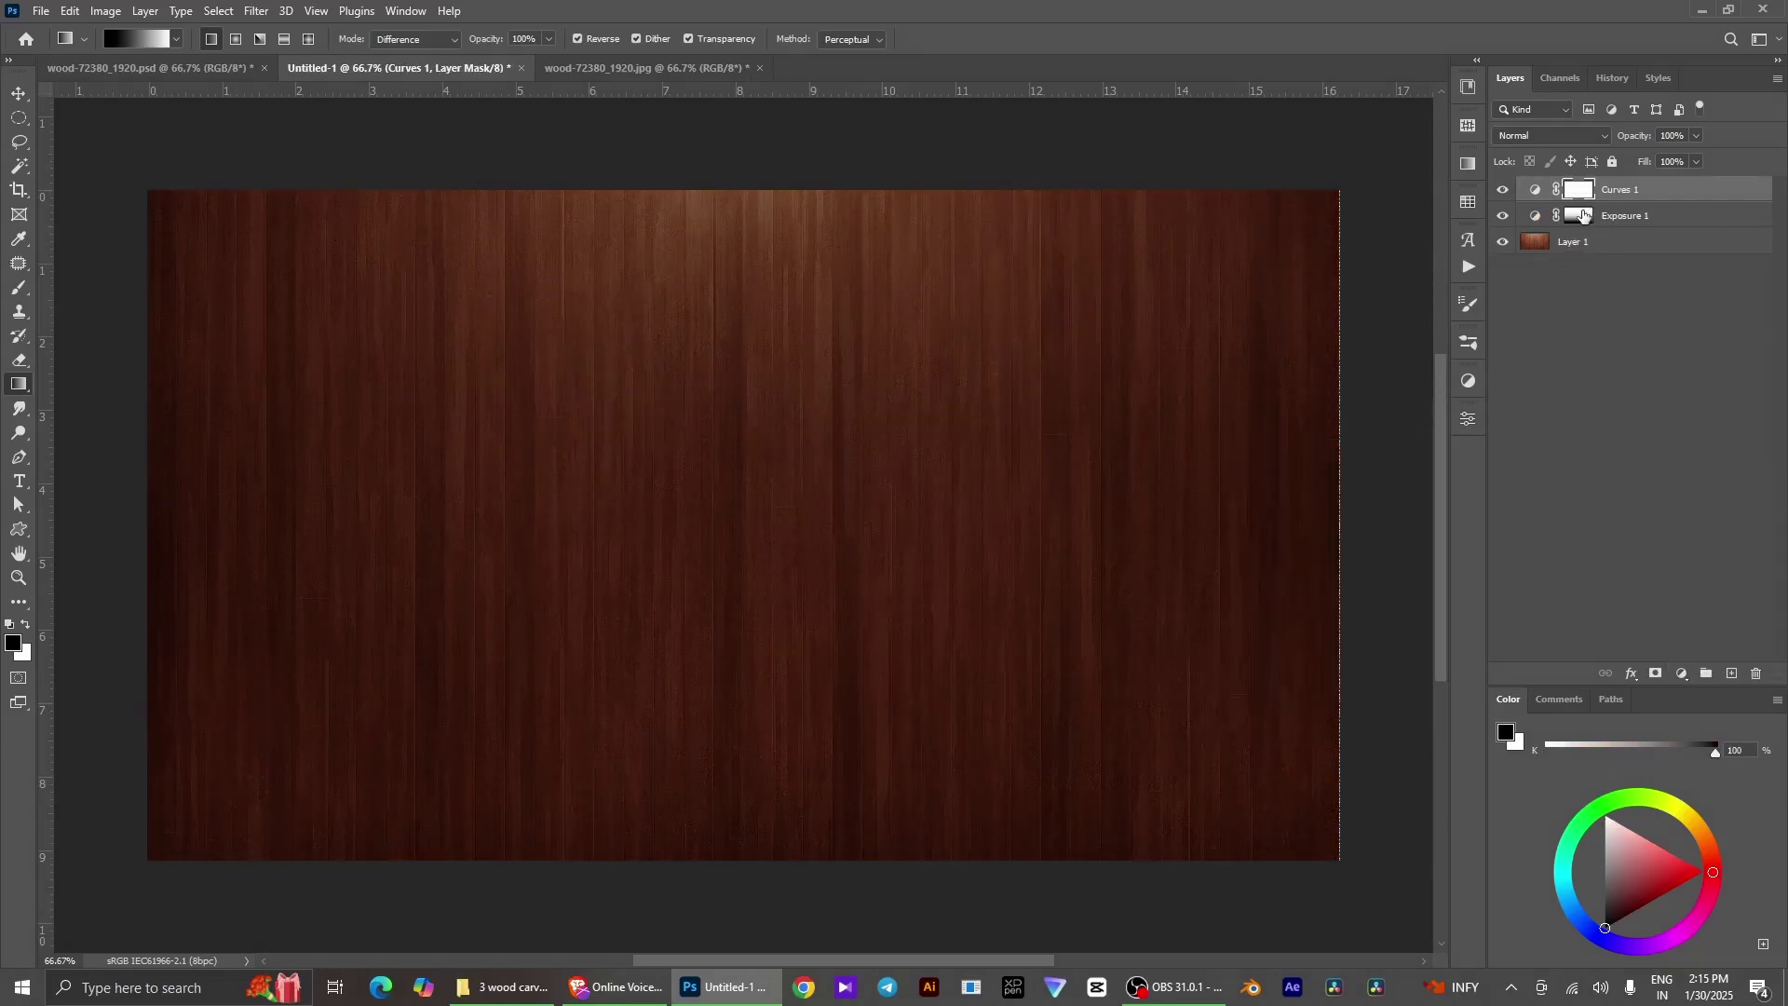
drag(1585, 216, 1582, 193)
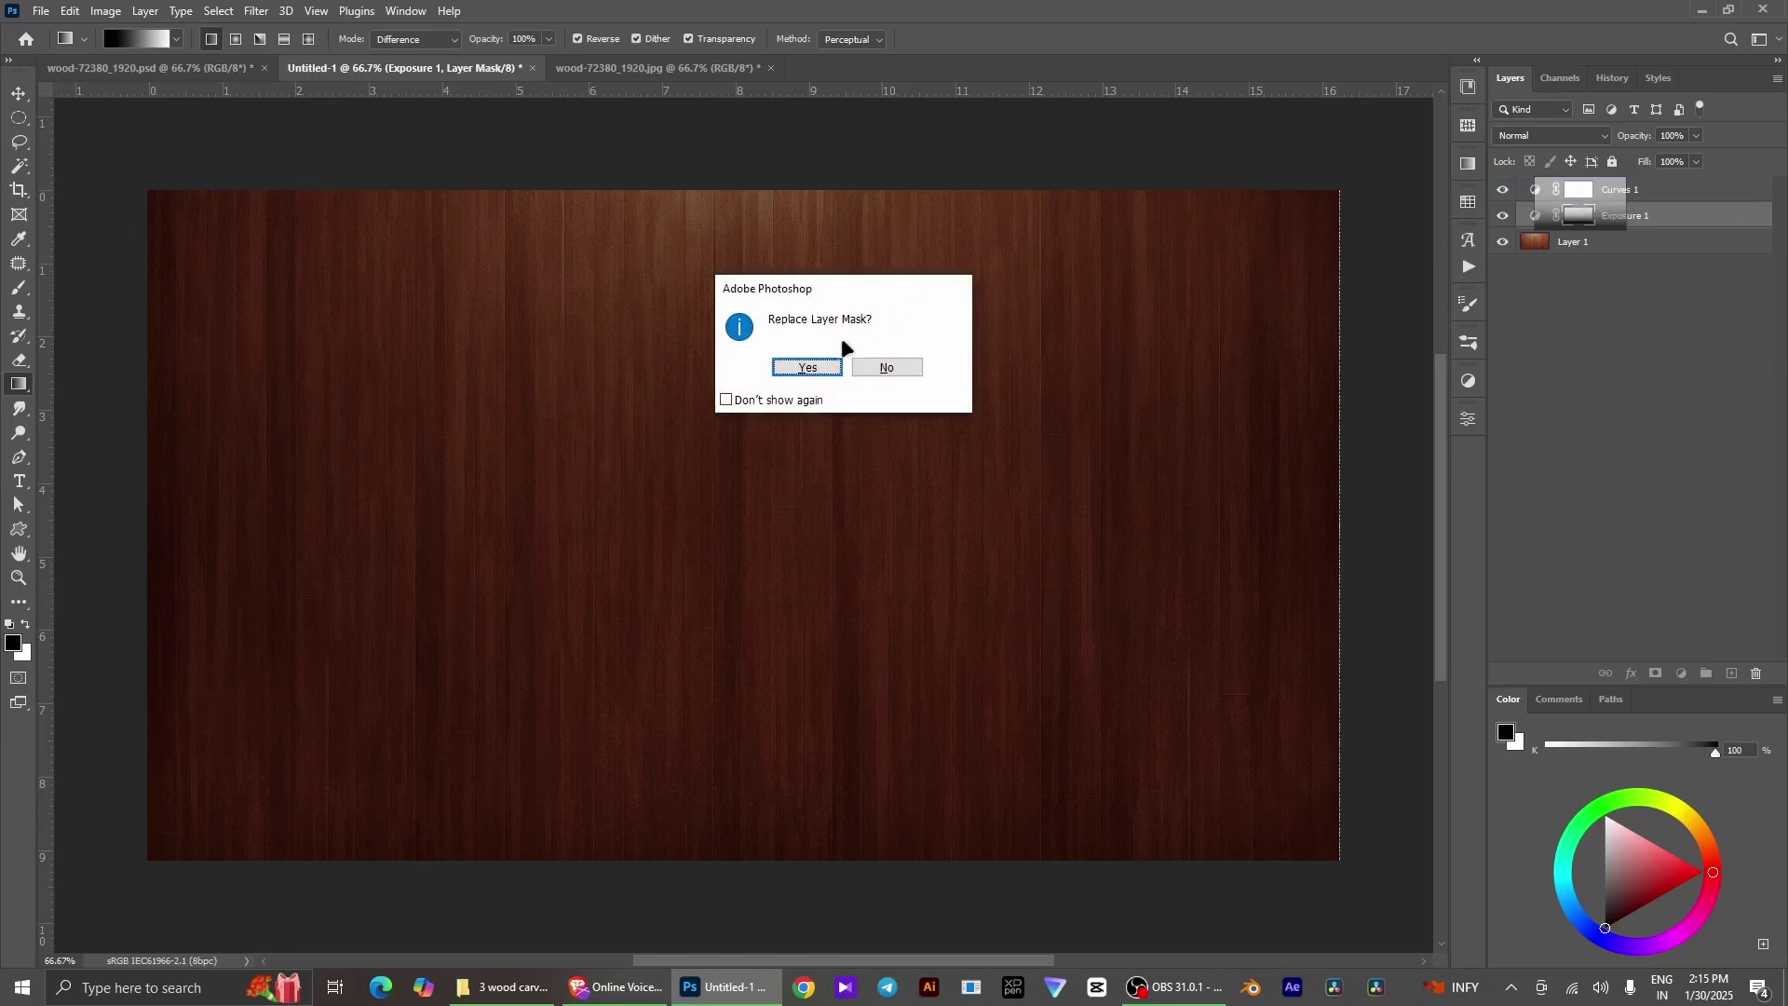
click(799, 364)
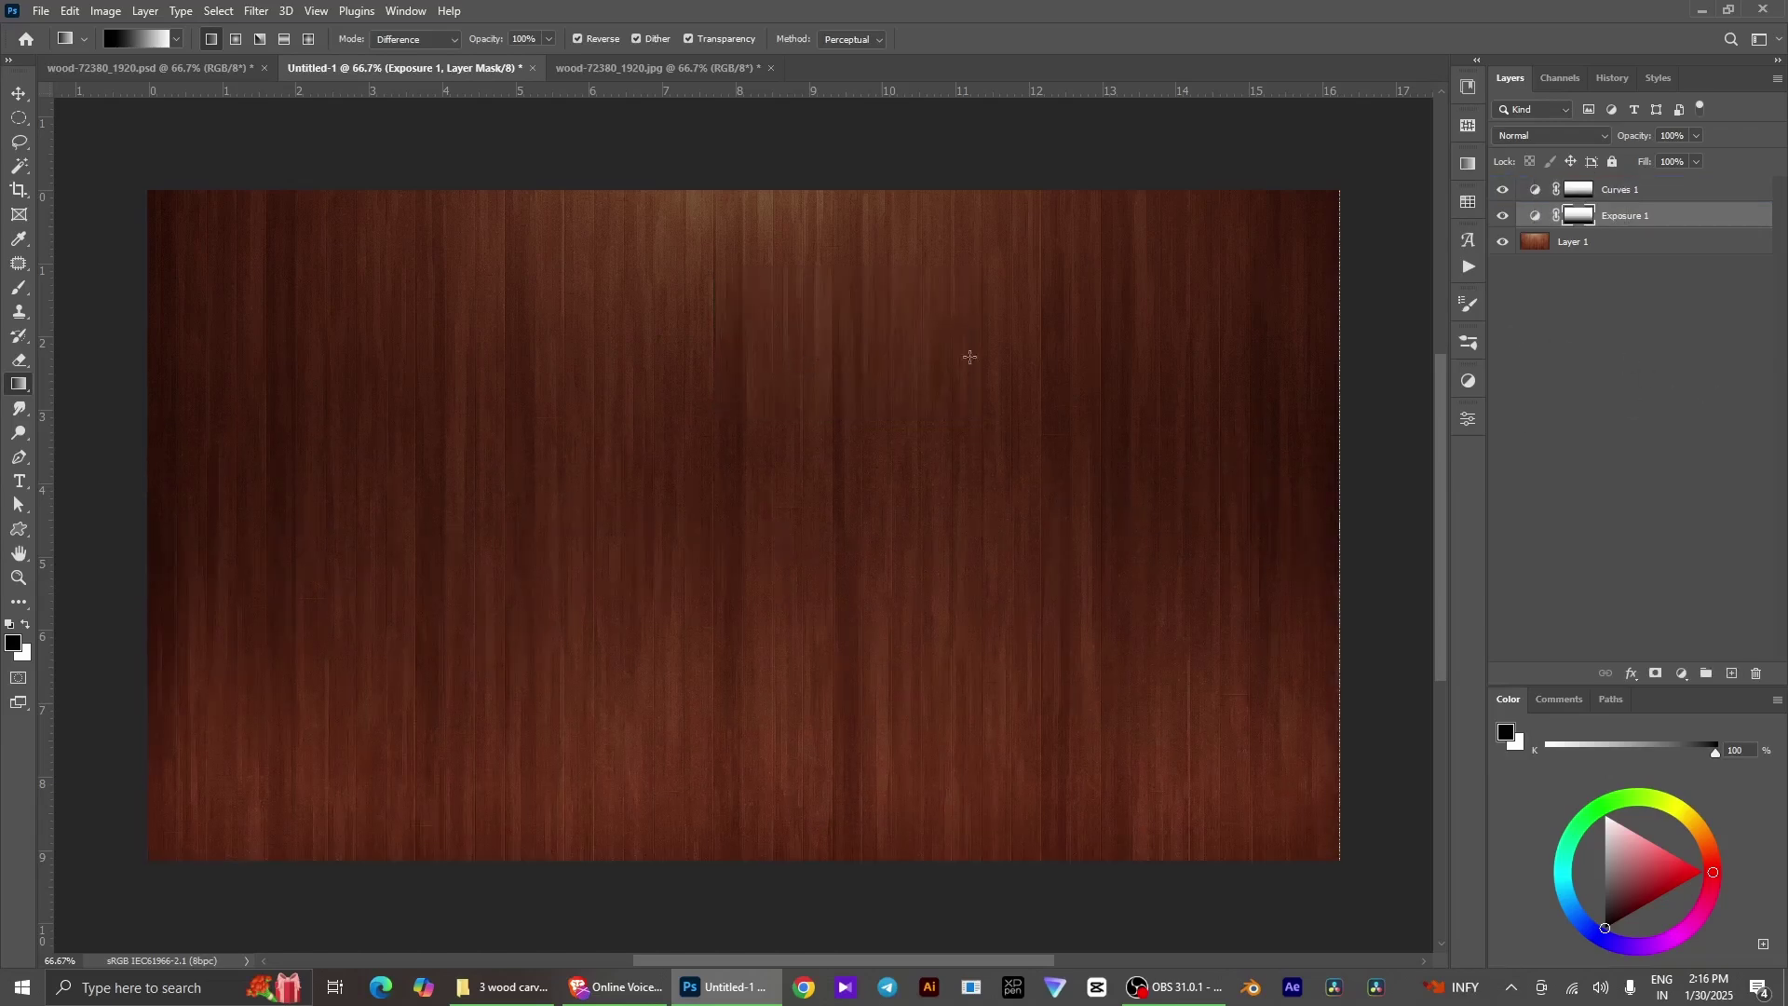
click(1659, 193)
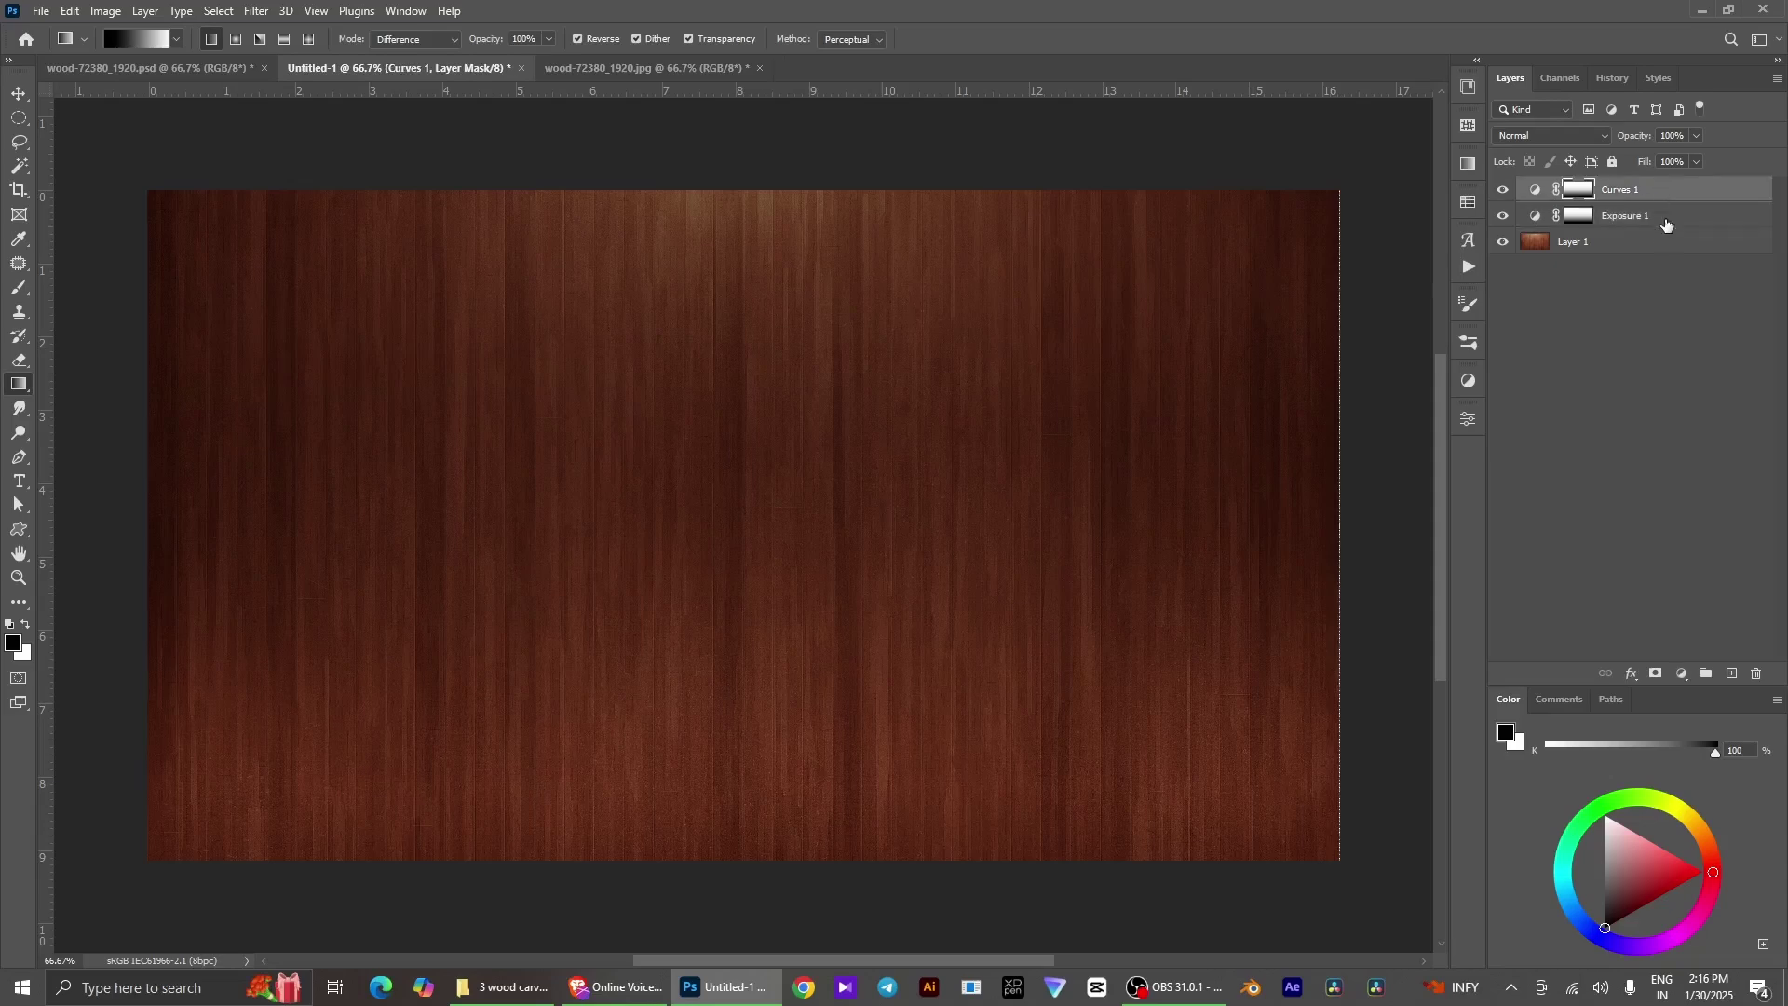
ctrl+click(1667, 241)
key(ctrl+g)
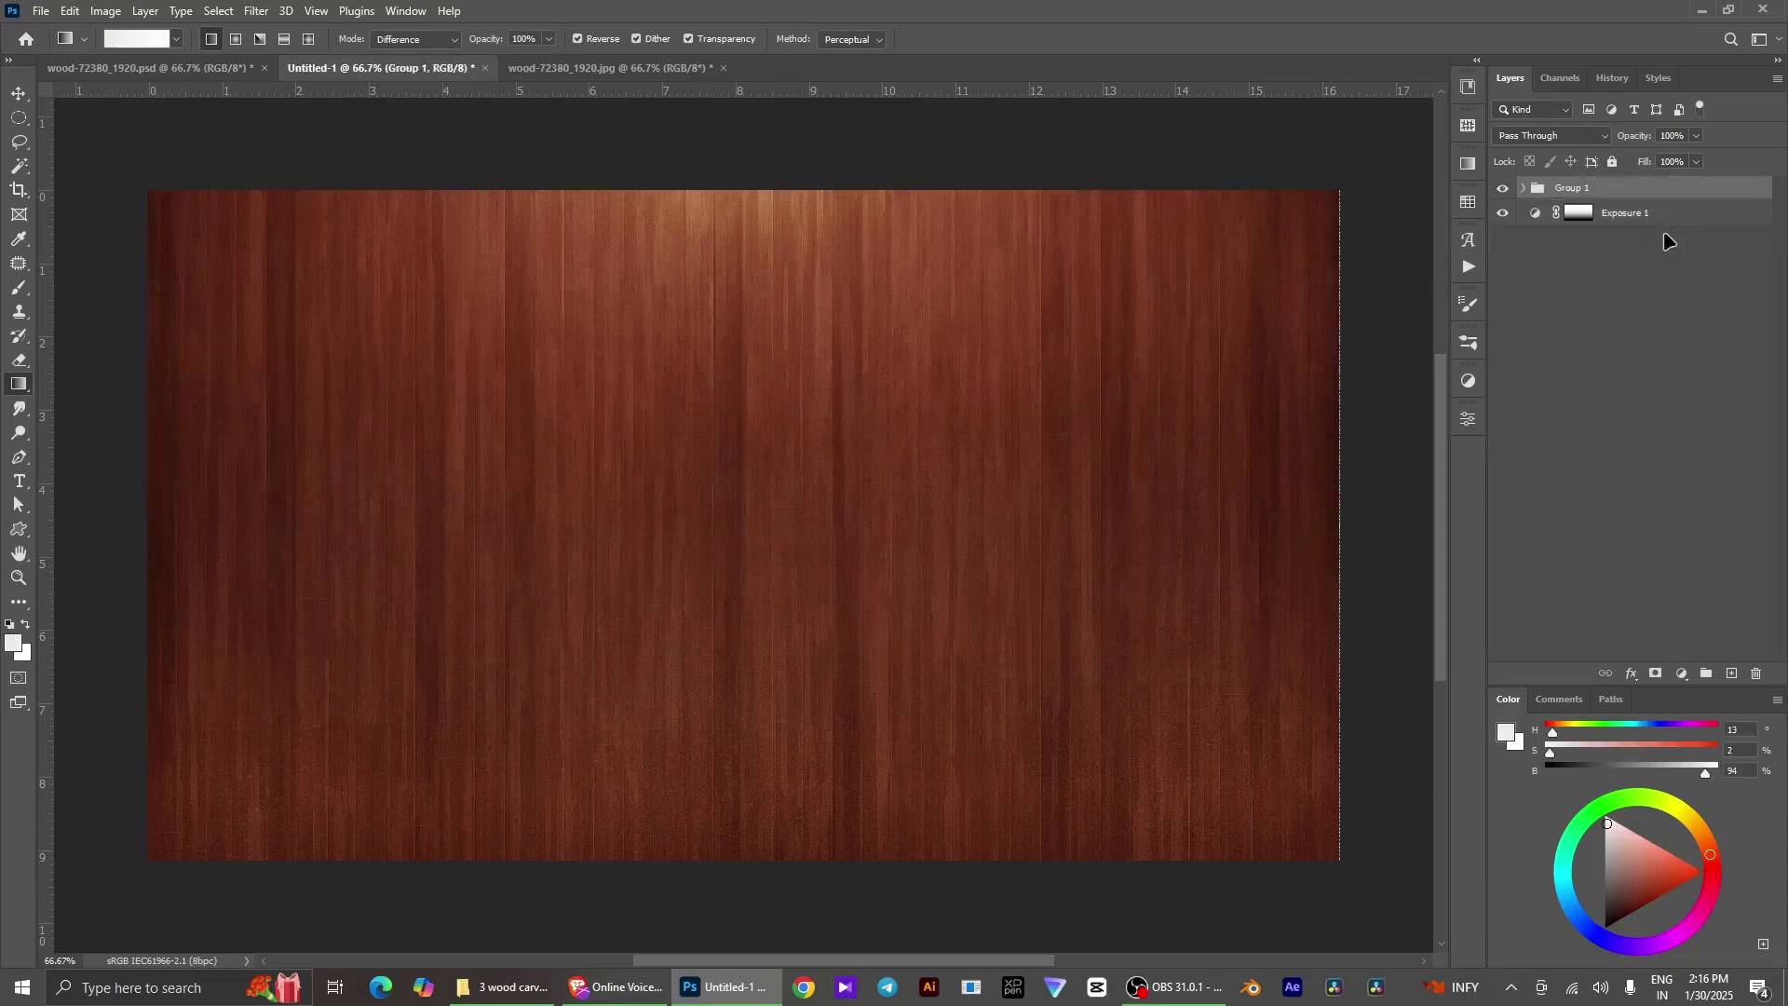
key(ctrl+z)
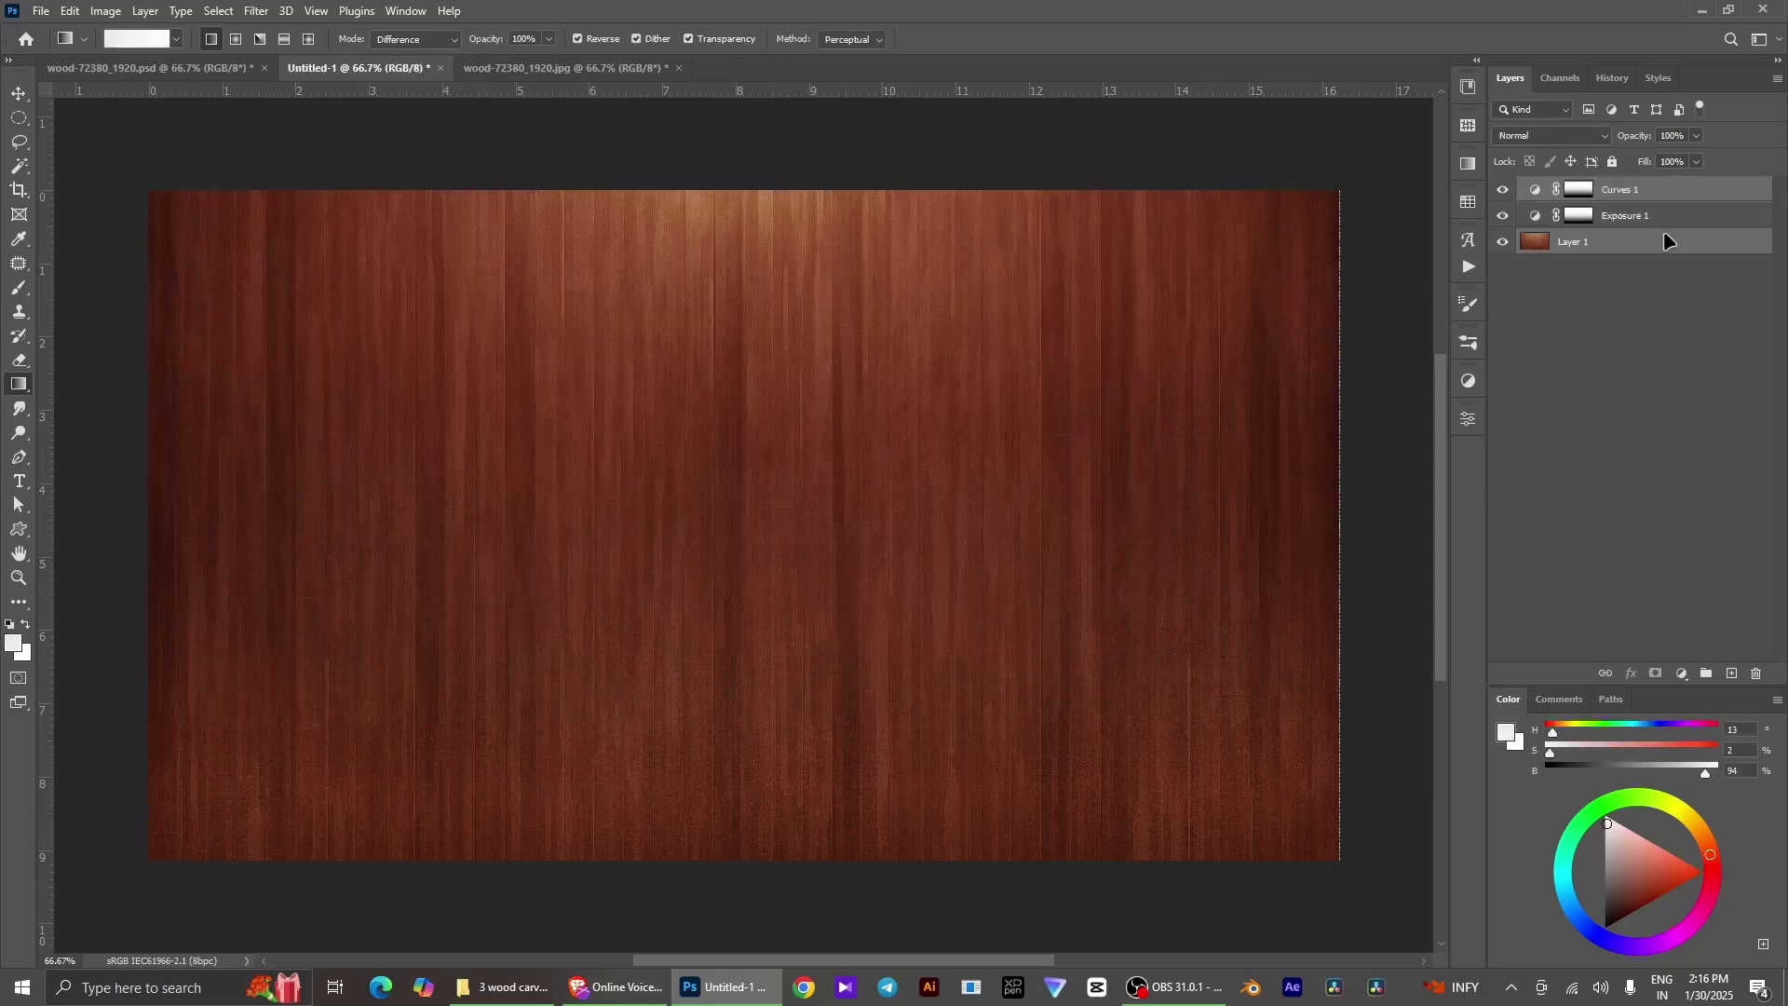
Group the Curves, Exposure and wood layers, name the group "bg" and lock it
click(1662, 247)
shift+click(1663, 191)
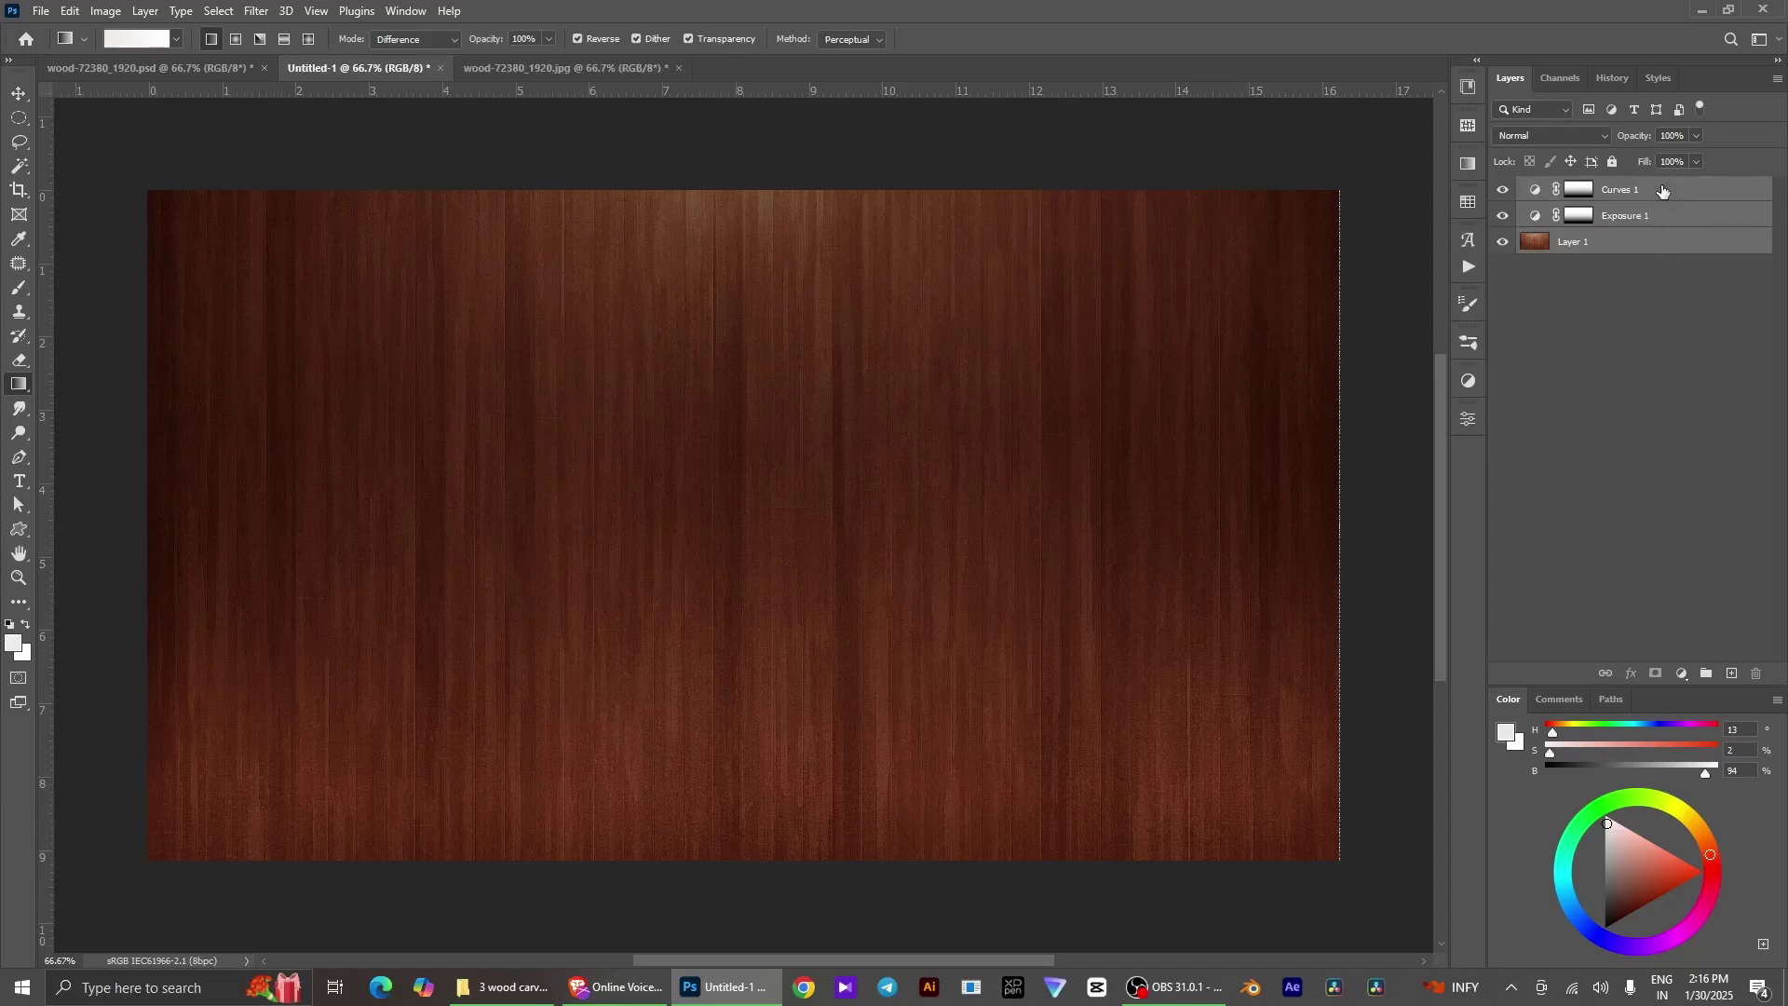
key(ctrl+g)
double_click(1574, 187)
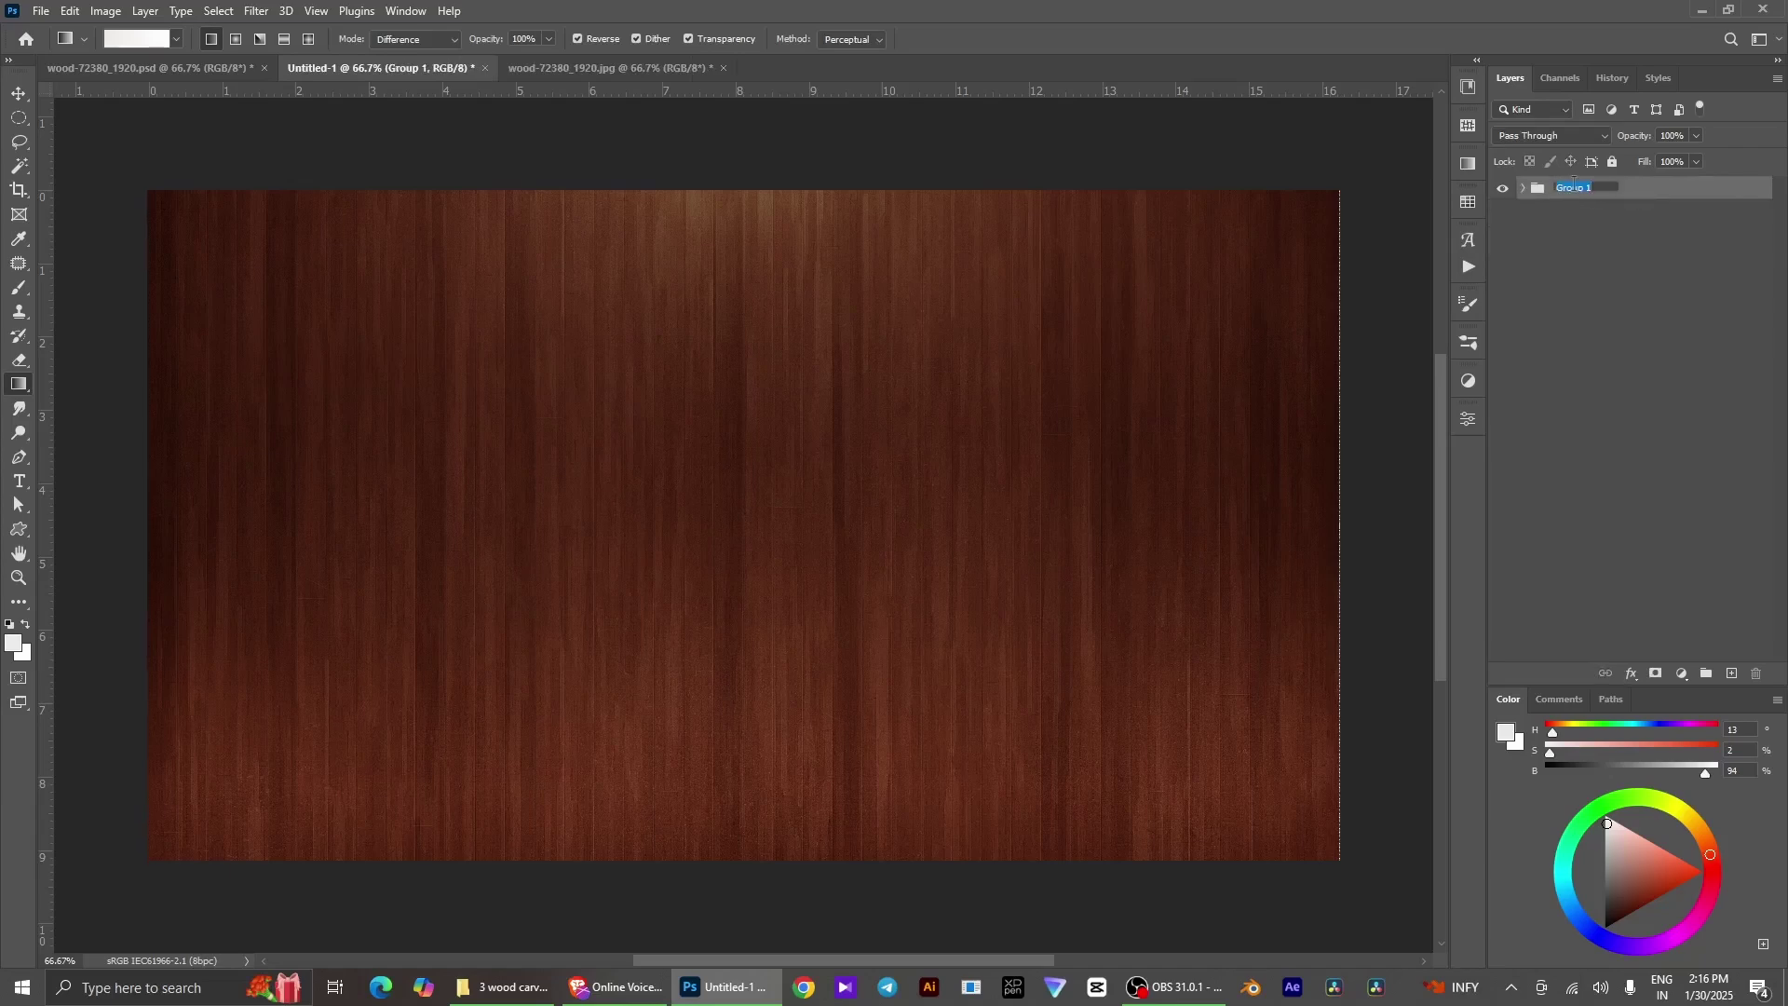
text(bg)
key(Return)
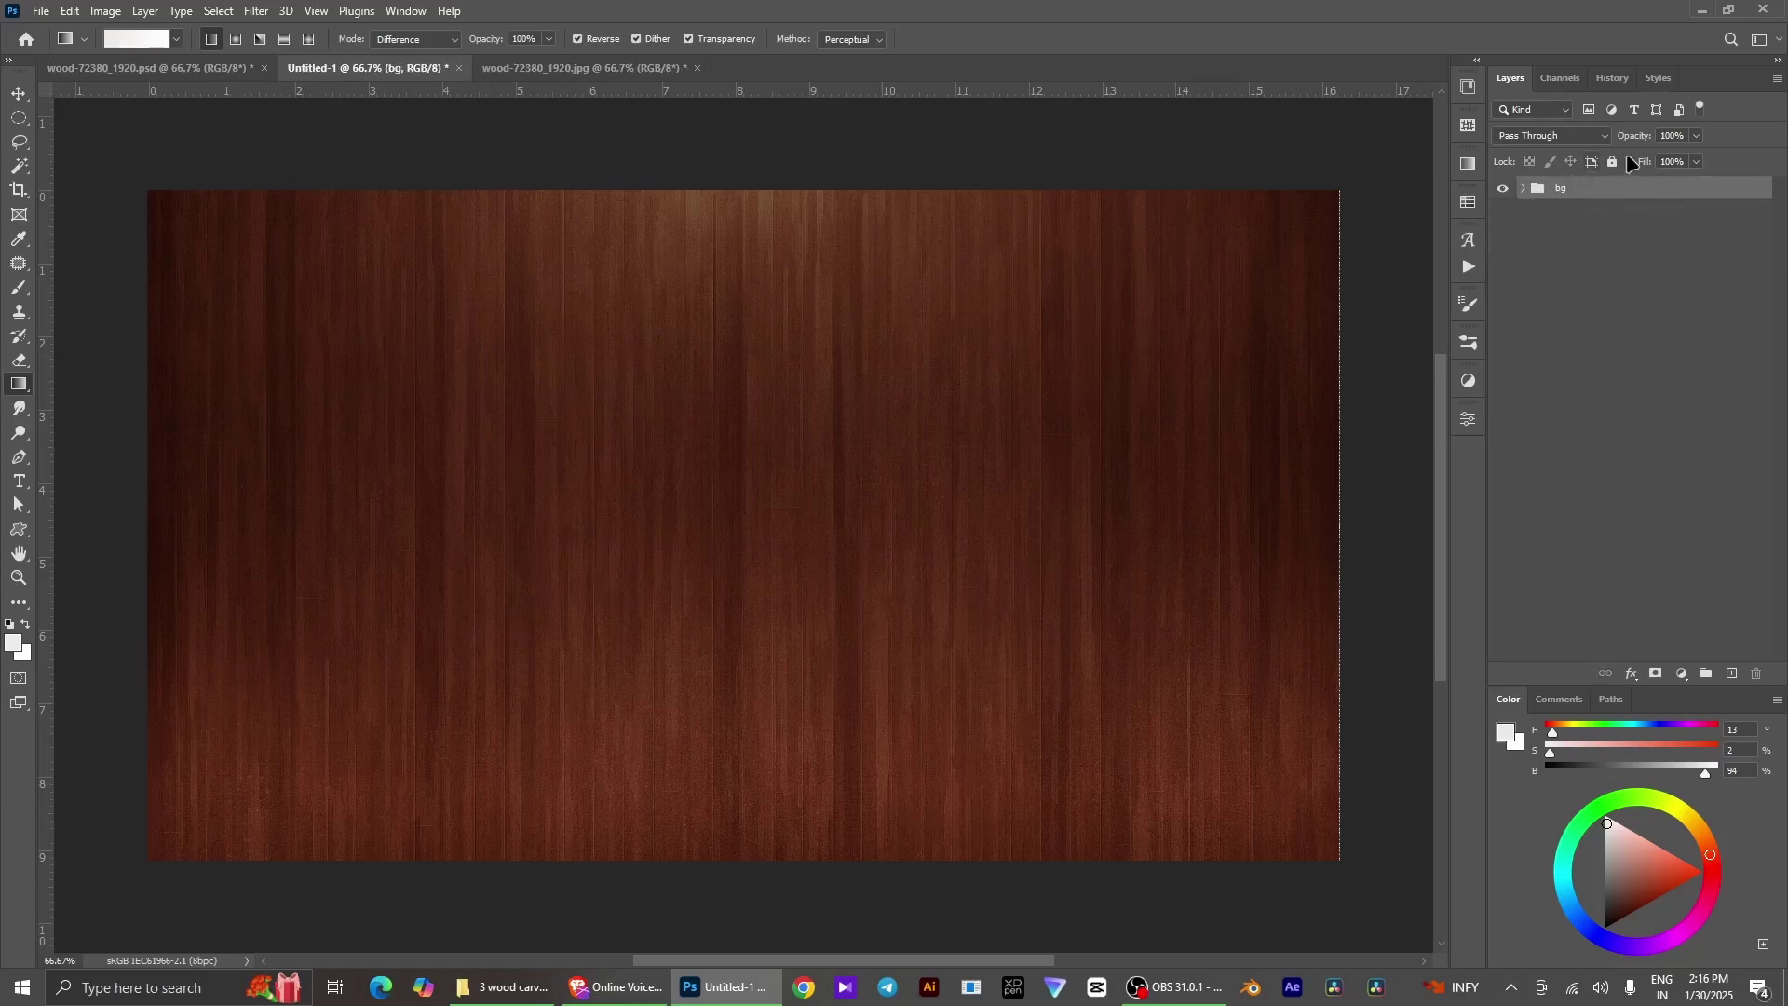
click(1614, 162)
Create a 100 x 100 px polygon with 11 sides, 100 px corner radius, 75% star ratio and smooth star indents above the wood background
click(23, 535)
right_click(23, 536)
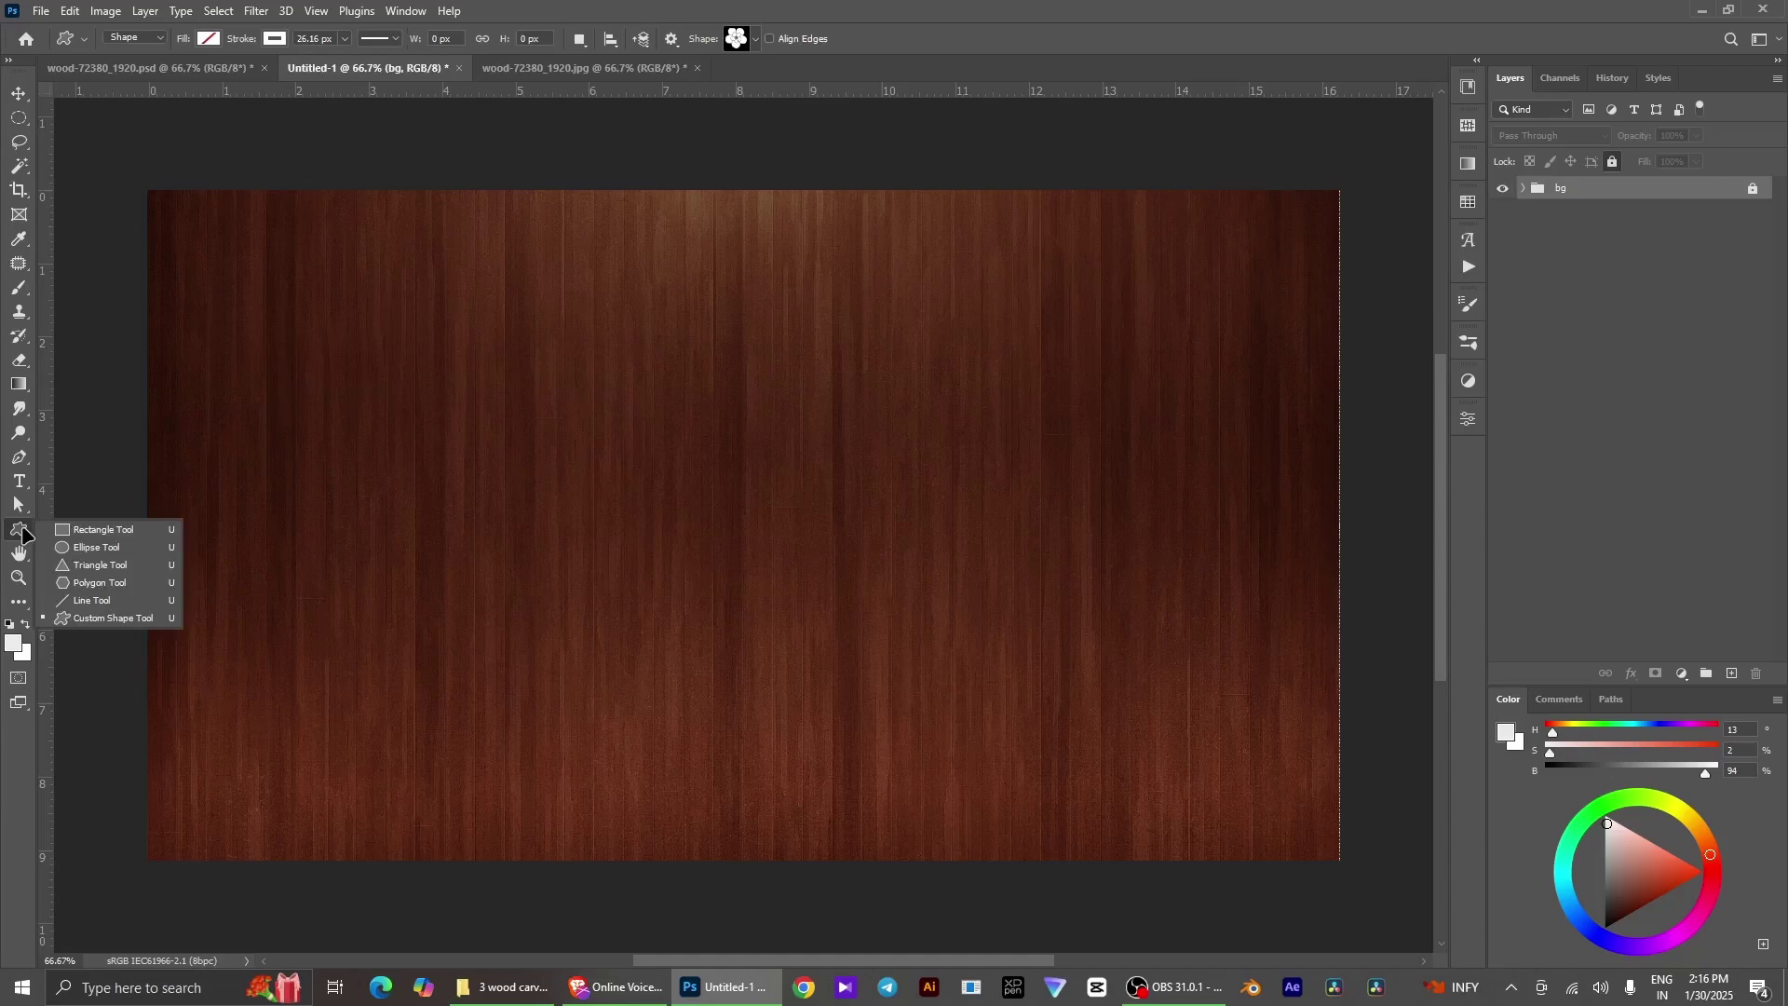
click(90, 584)
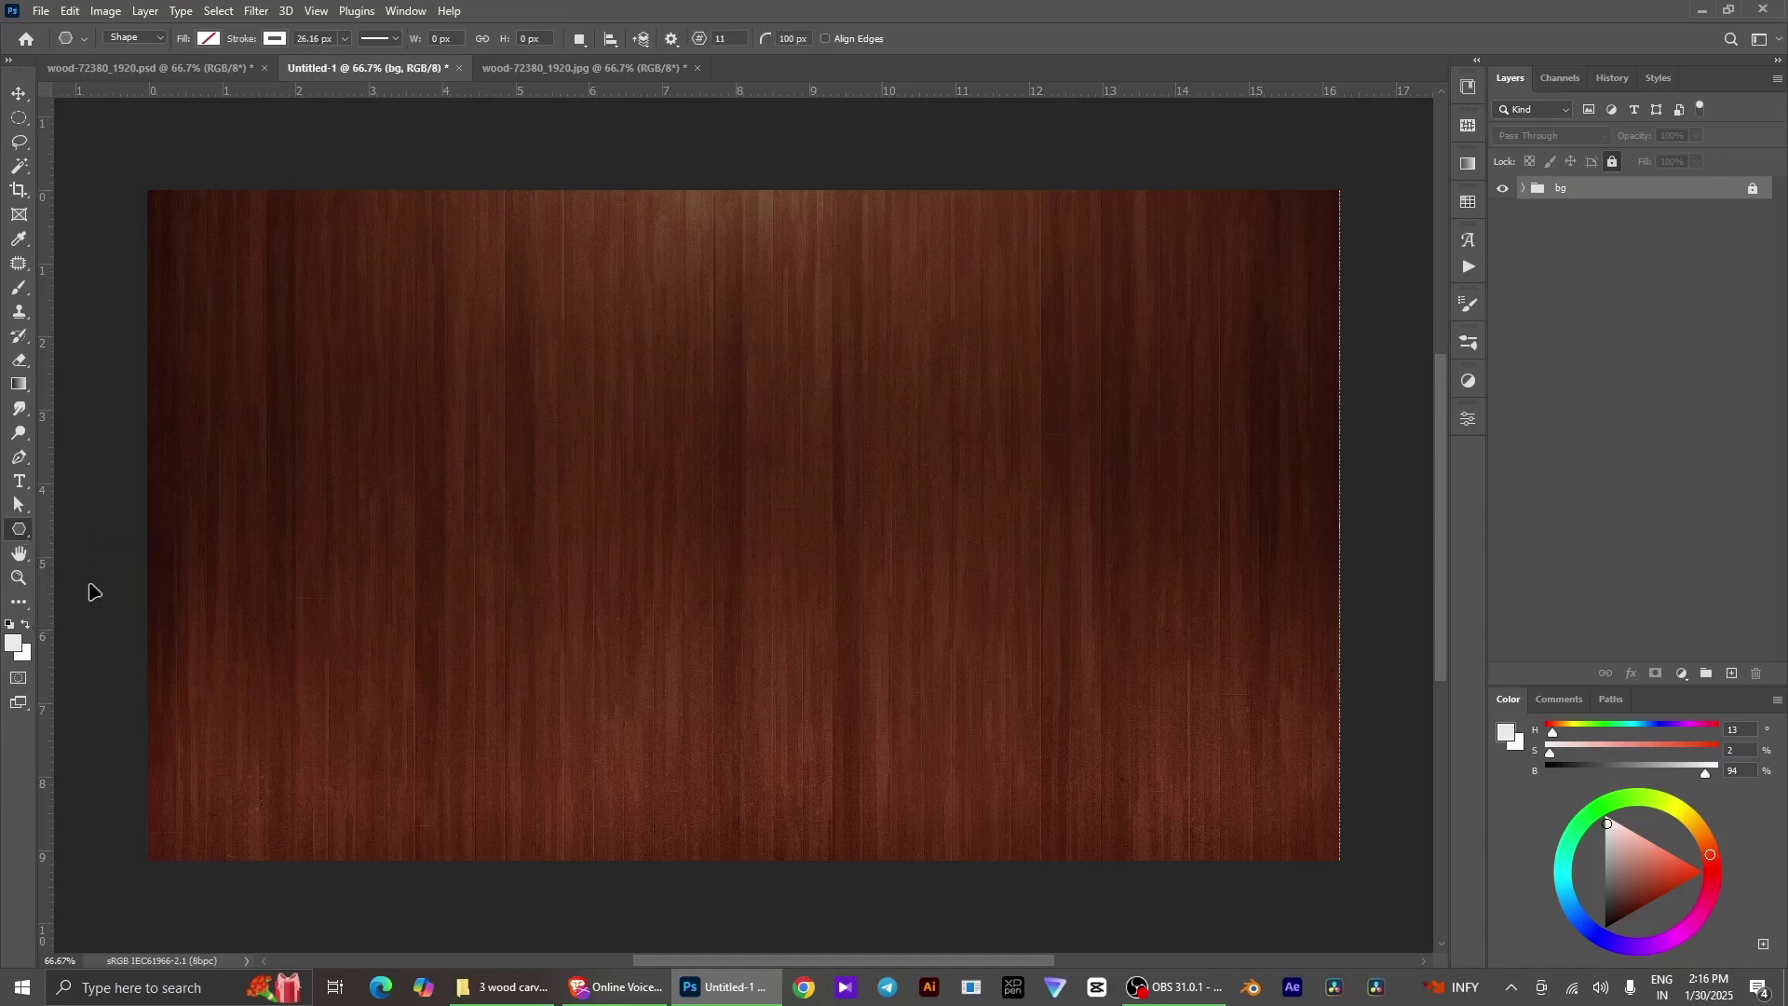
click(676, 345)
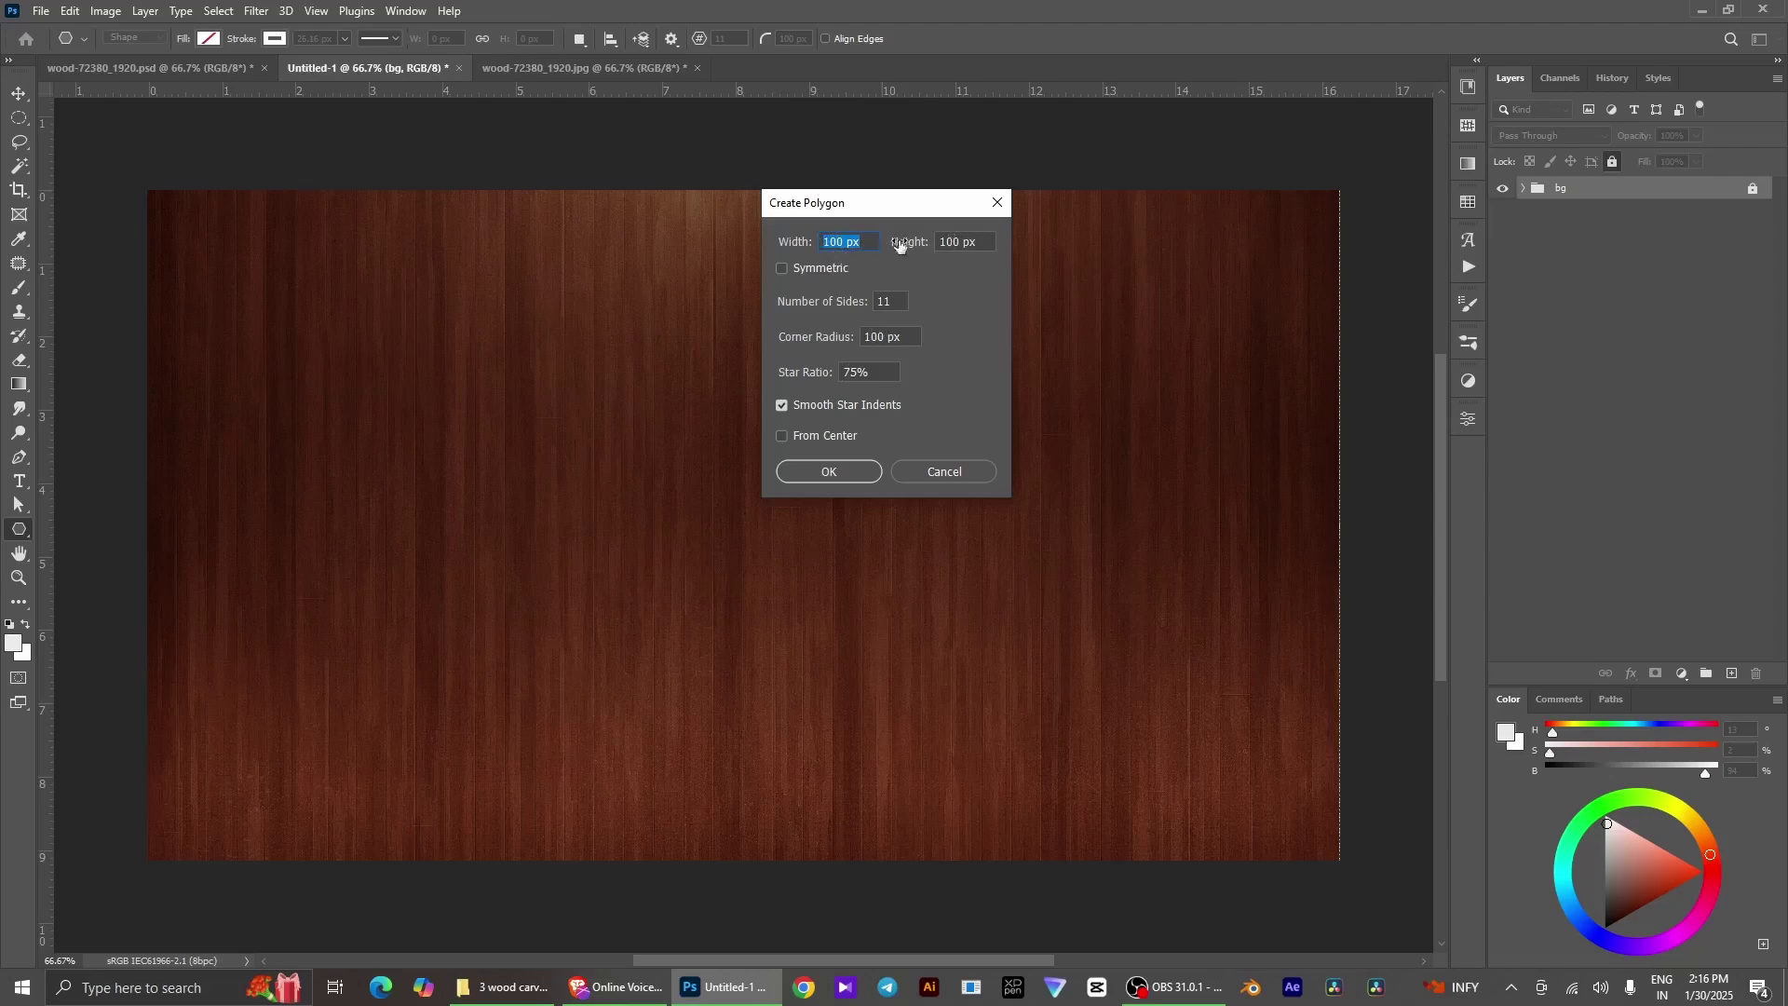
click(806, 473)
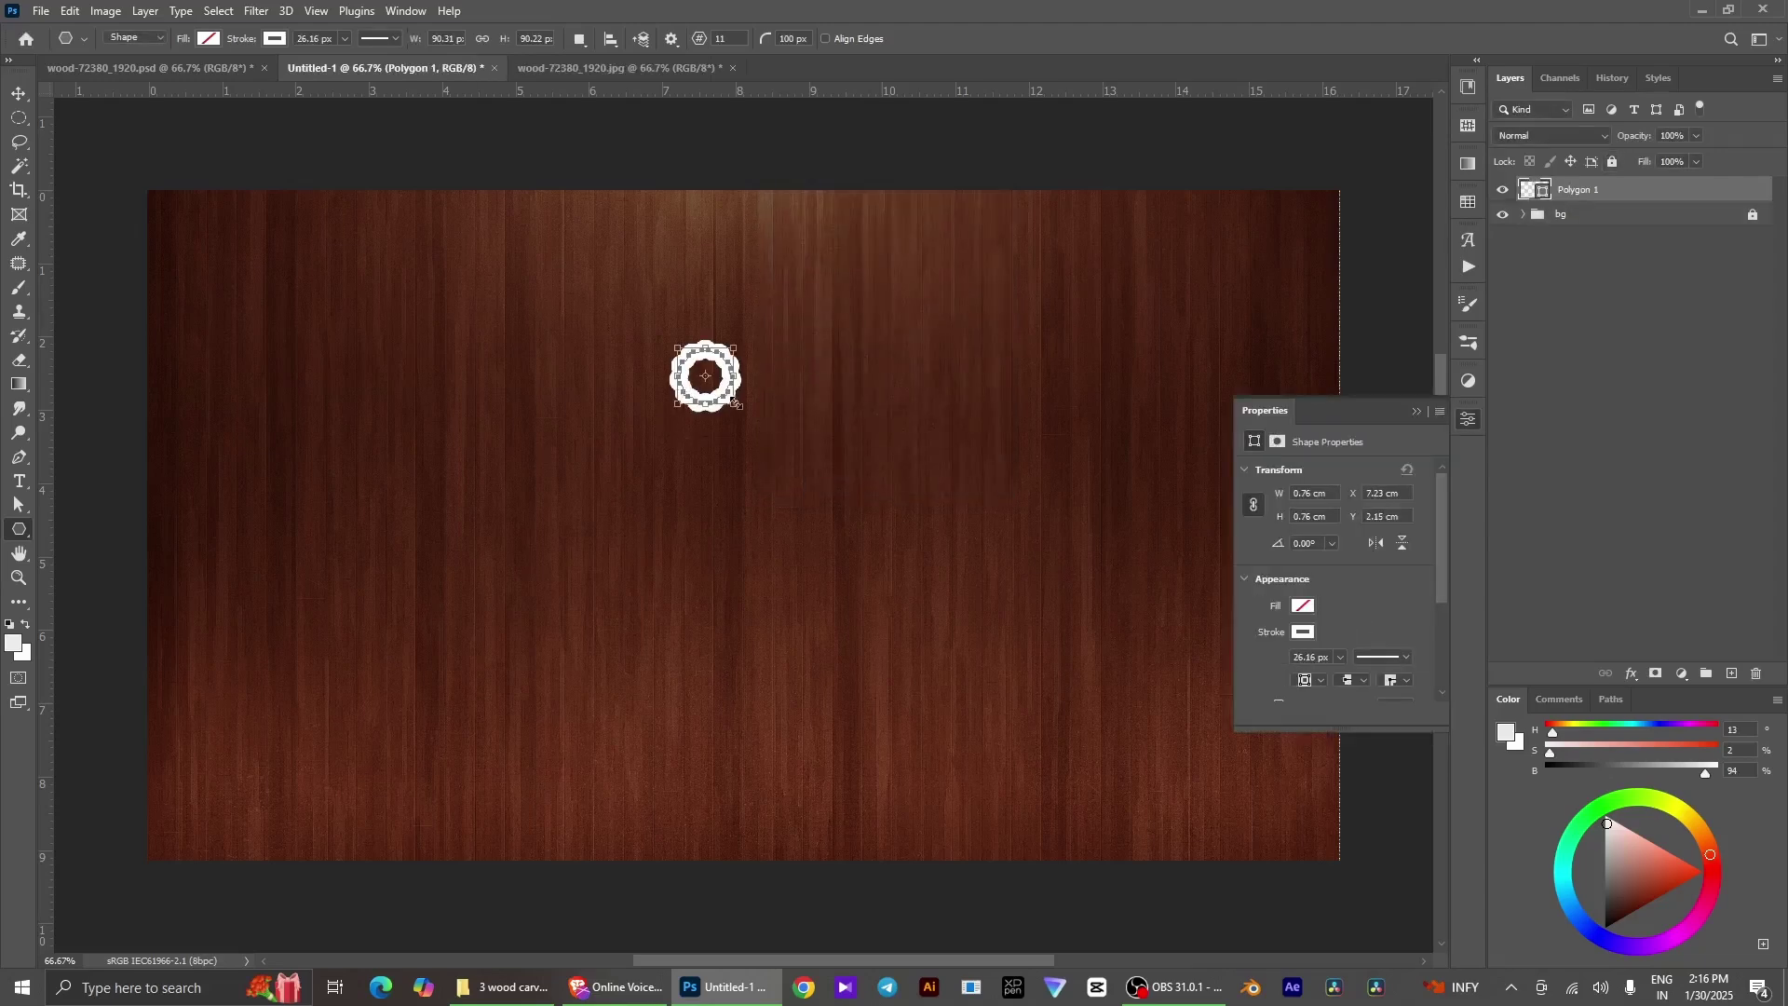
Enlarge the polygon to about 835 px wide and move it to the horizontal middle of the canvas
drag(736, 403, 1171, 803)
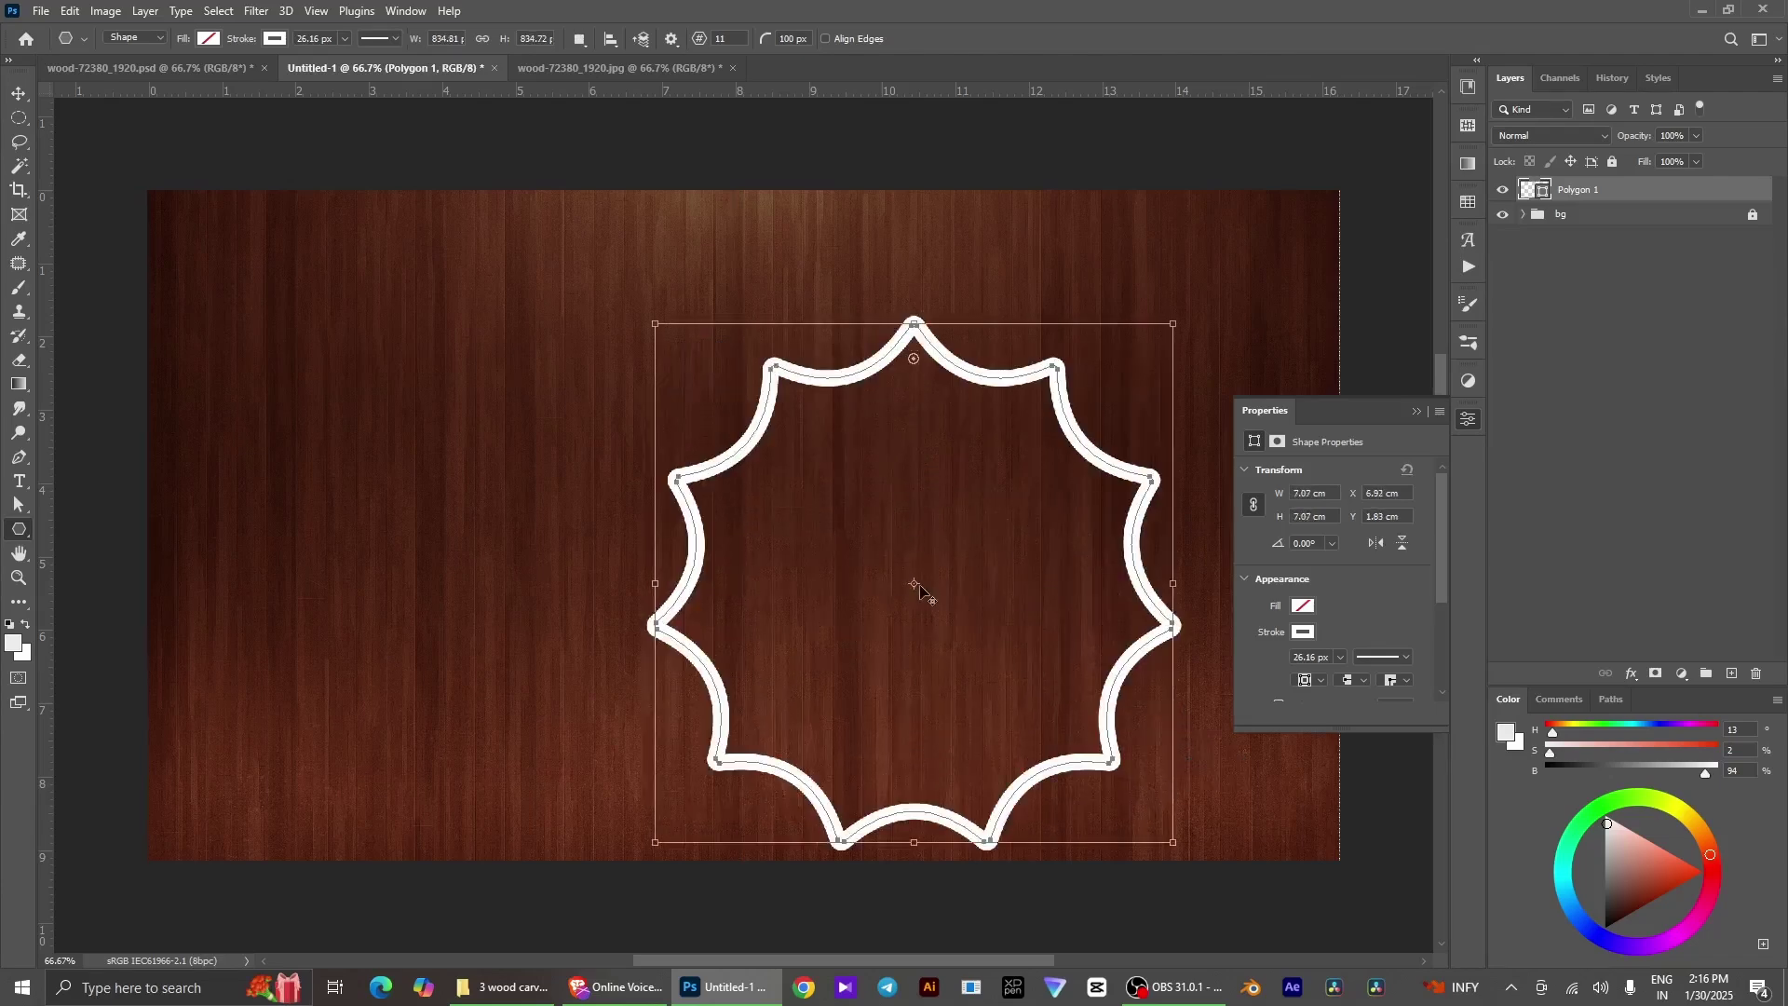
key(v)
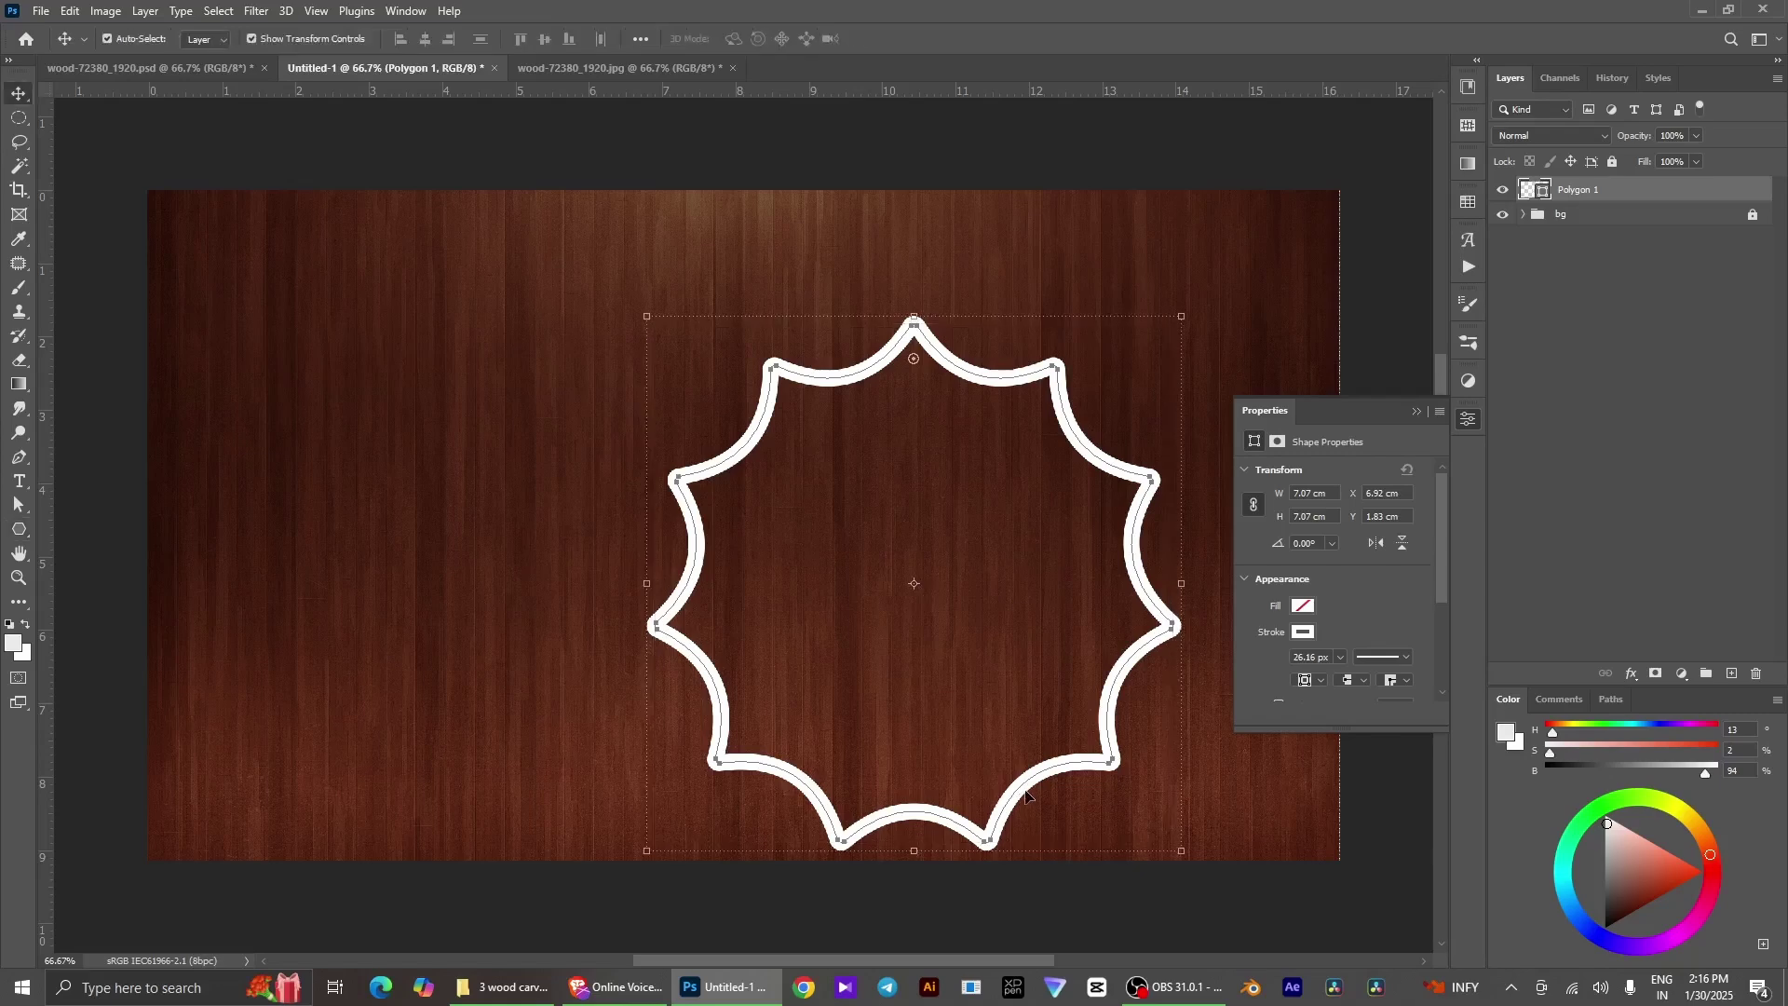
drag(1028, 794, 853, 691)
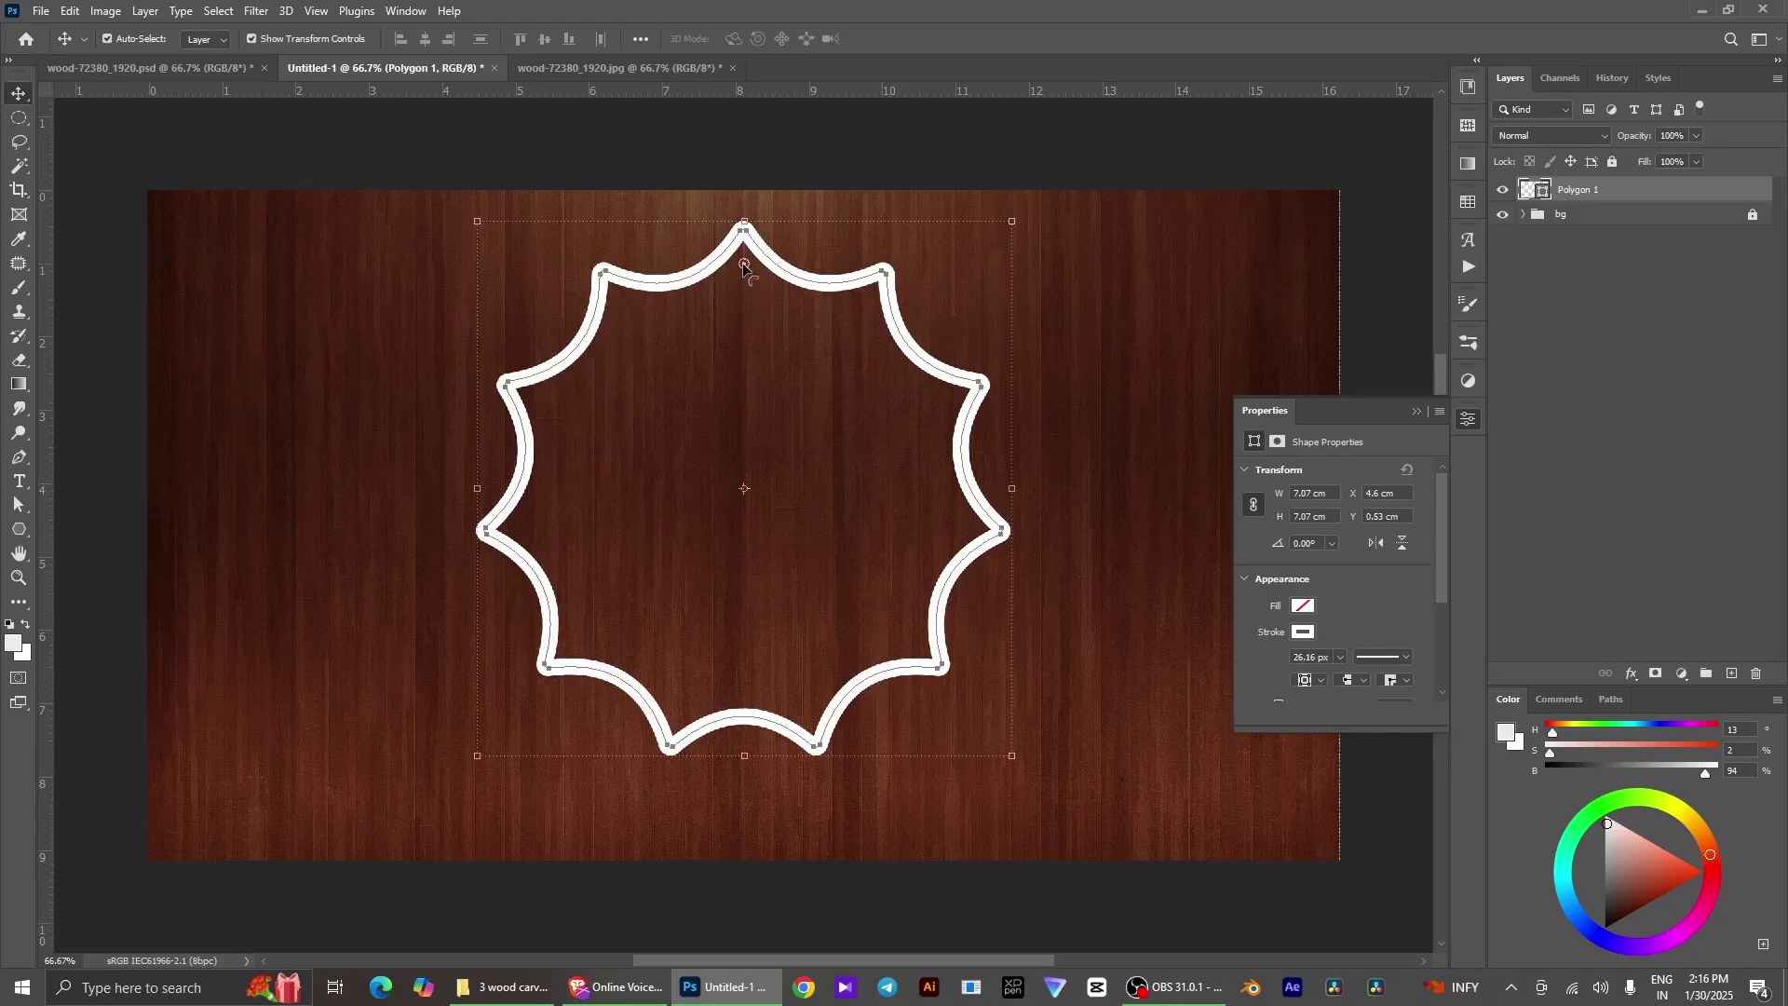
Round the polygon's points into soft waves, then scale it to about 115.5% centred on the canvas at 960, 540 px
mouse_move(746, 268)
mouse_down()
mouse_move(744, 339)
mouse_move(751, 301)
mouse_up()
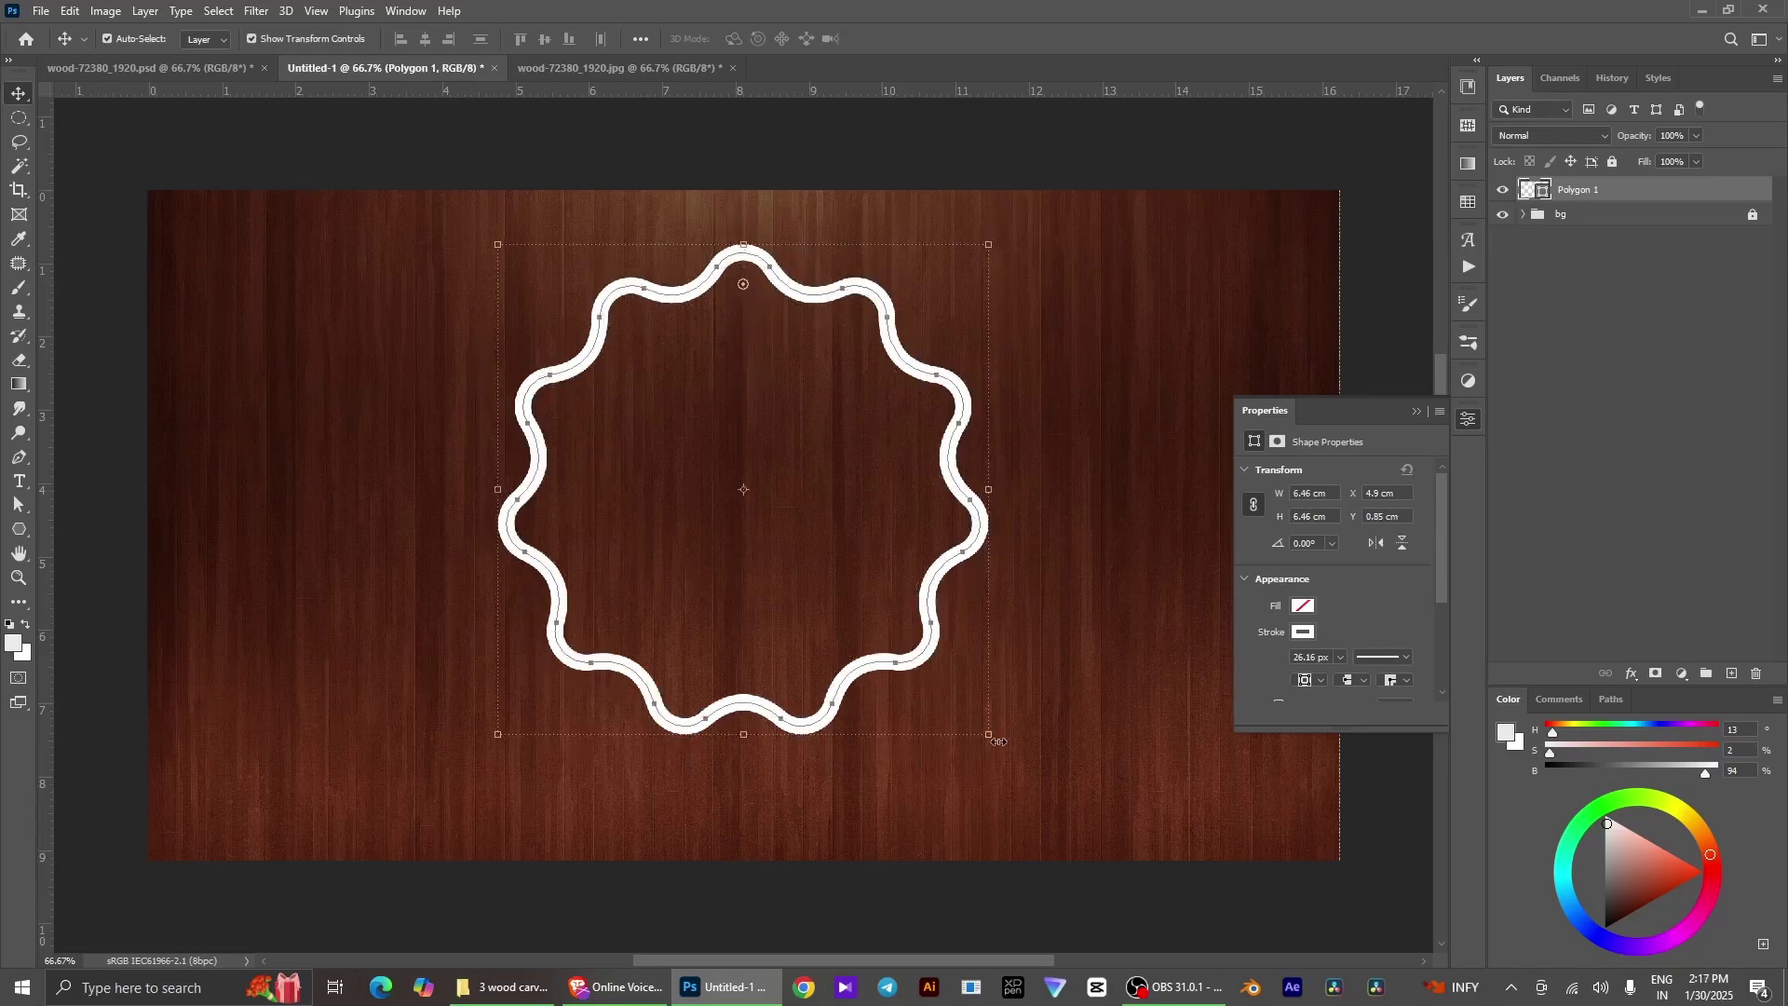
drag(988, 735, 1065, 809)
drag(902, 751, 855, 742)
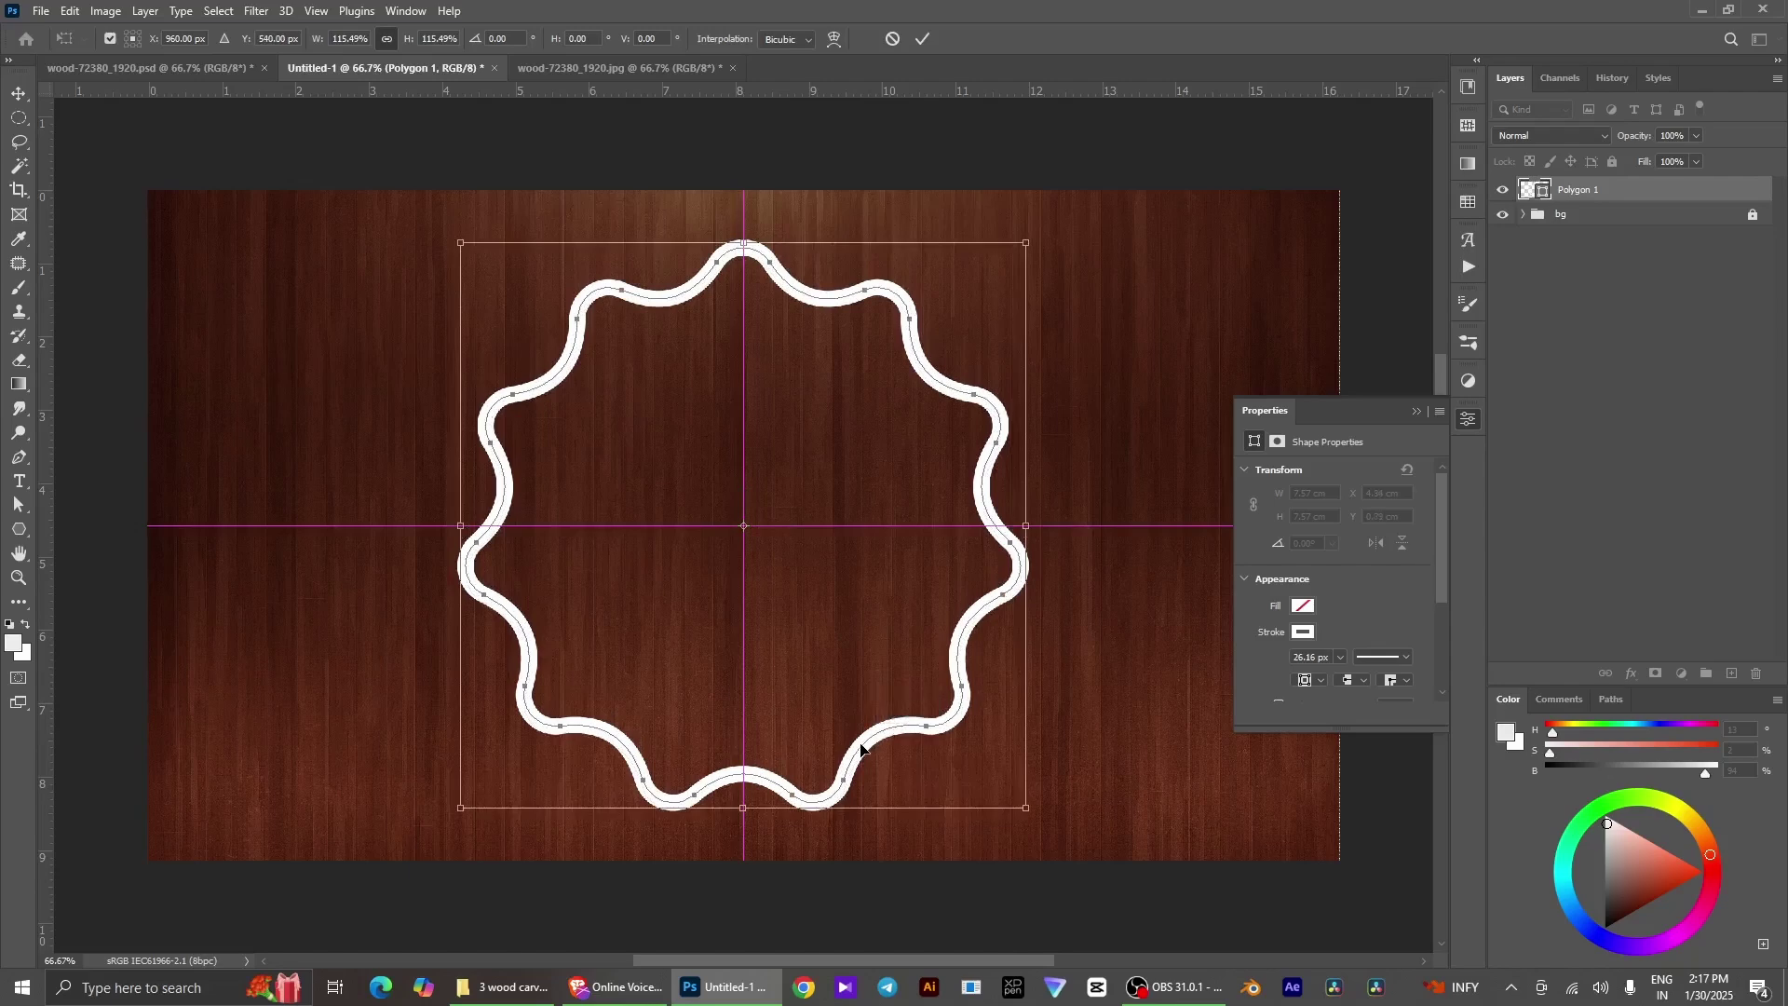
click(925, 41)
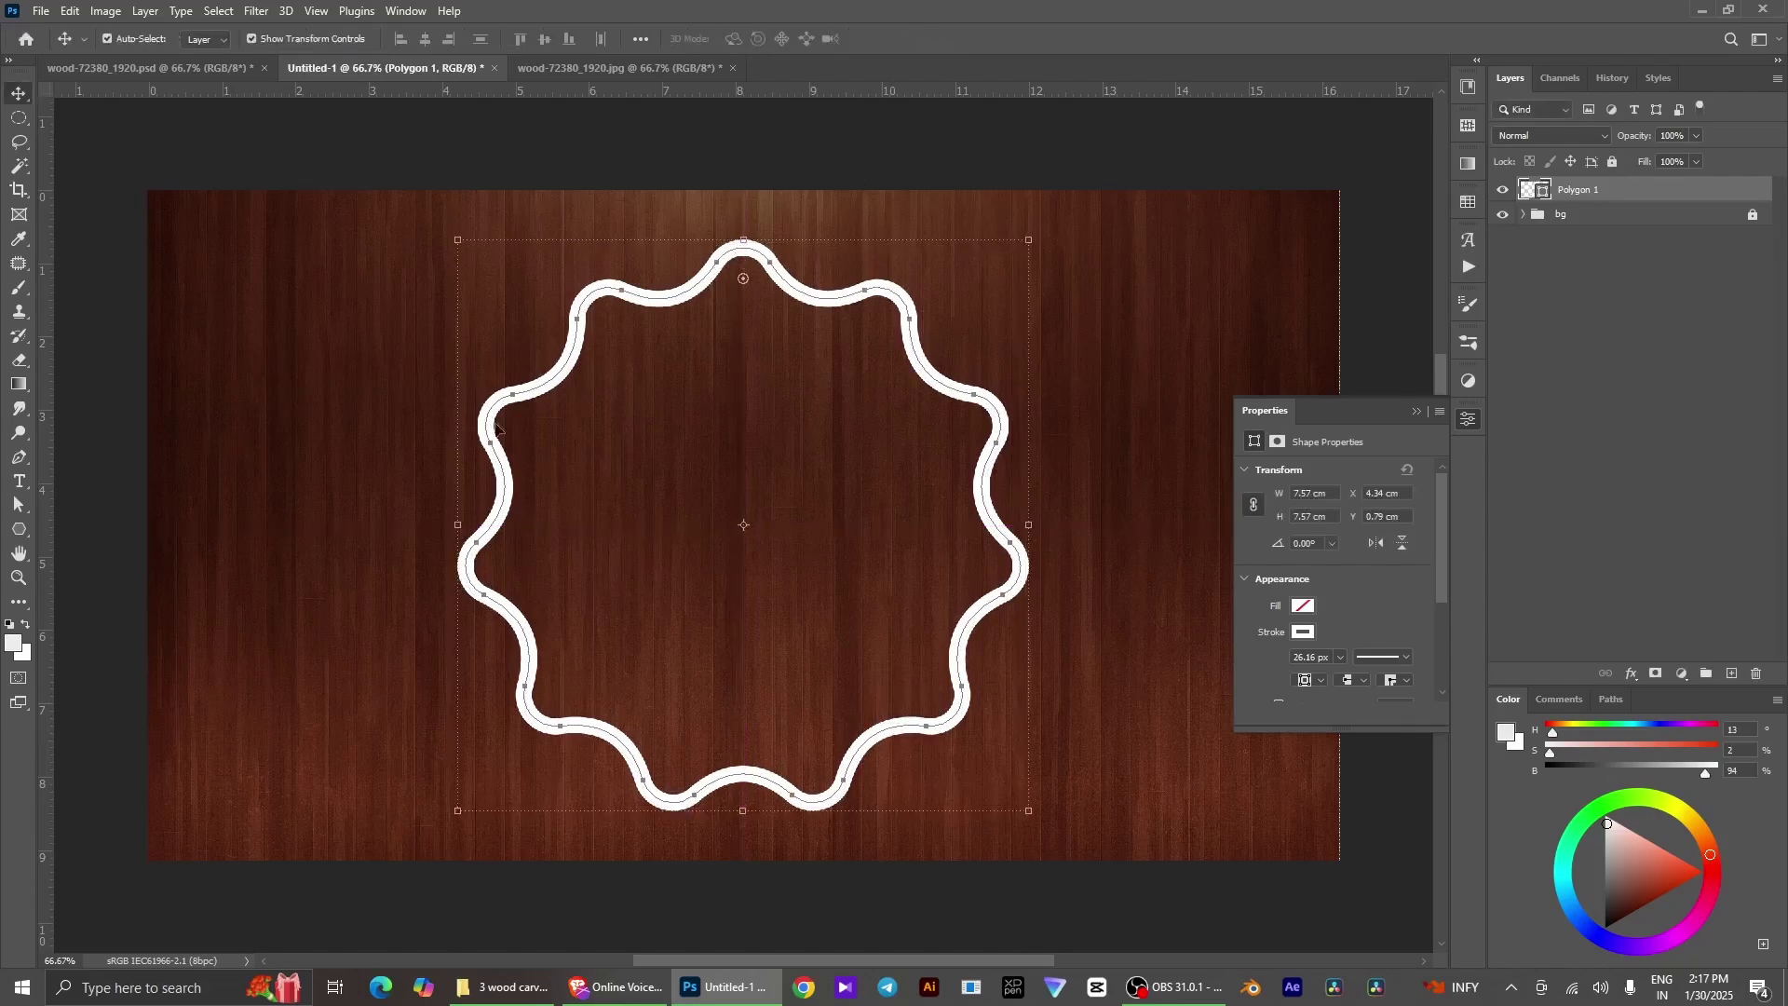
Give the polygon a solid white fill and remove its stroke
click(18, 530)
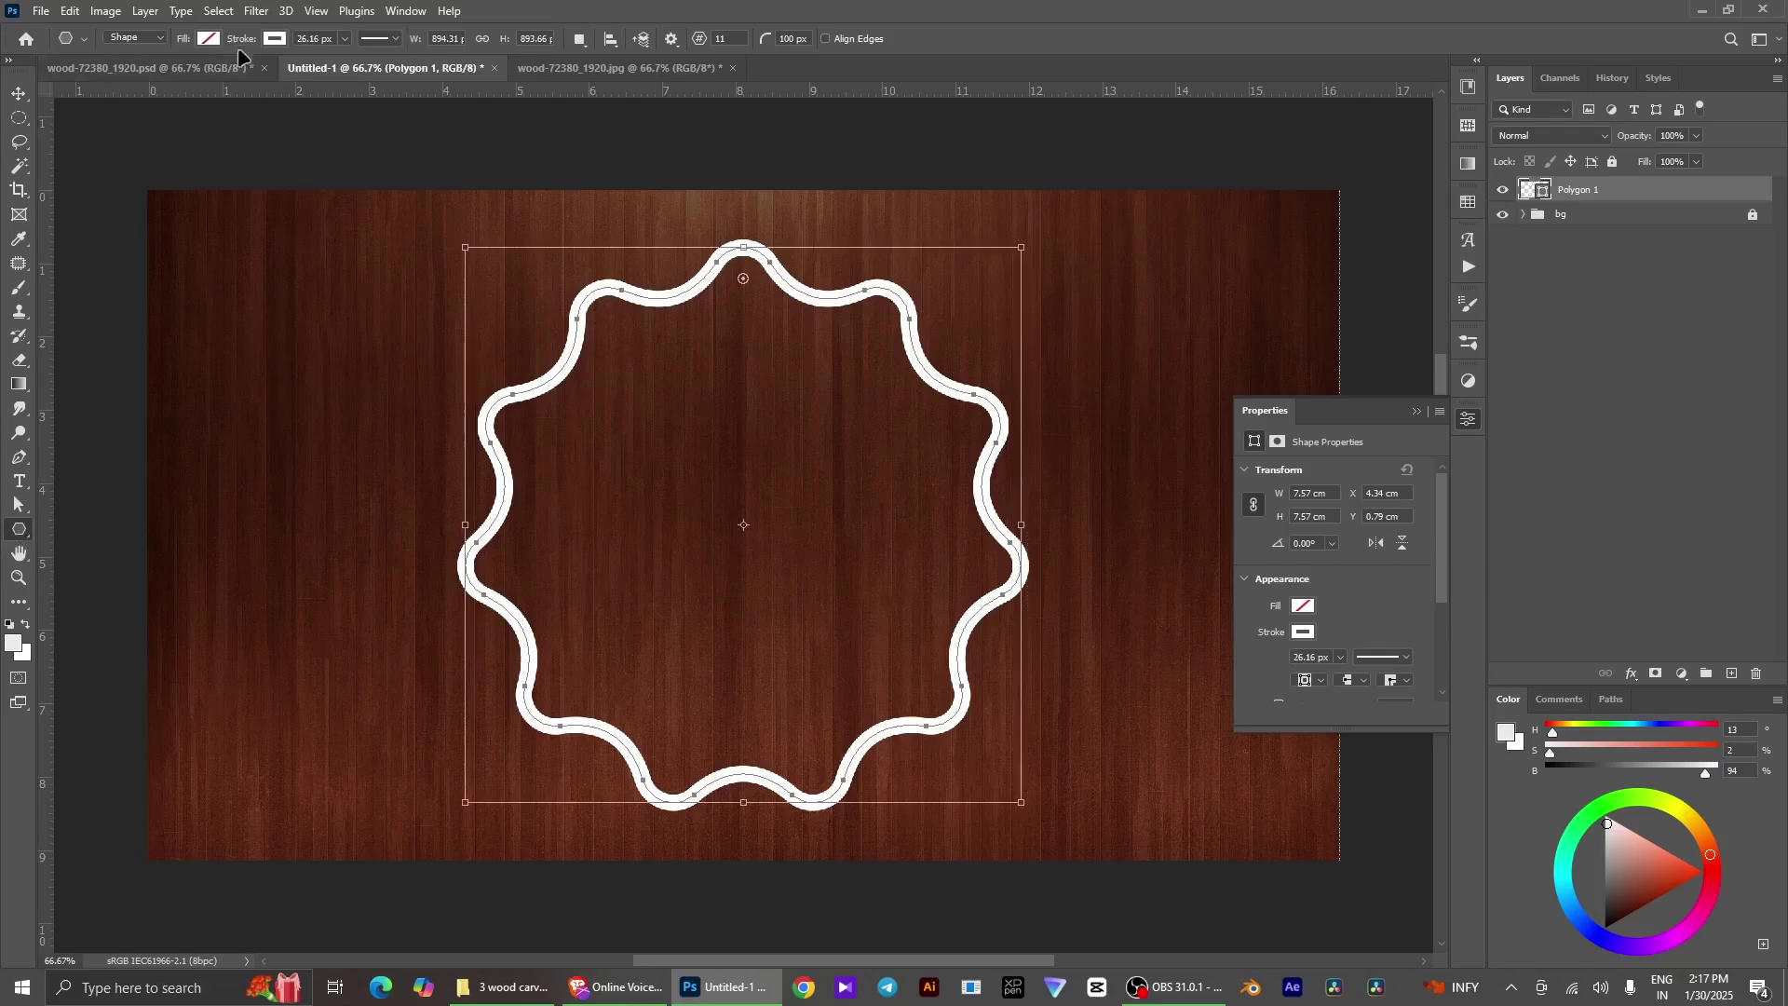
click(211, 40)
click(107, 137)
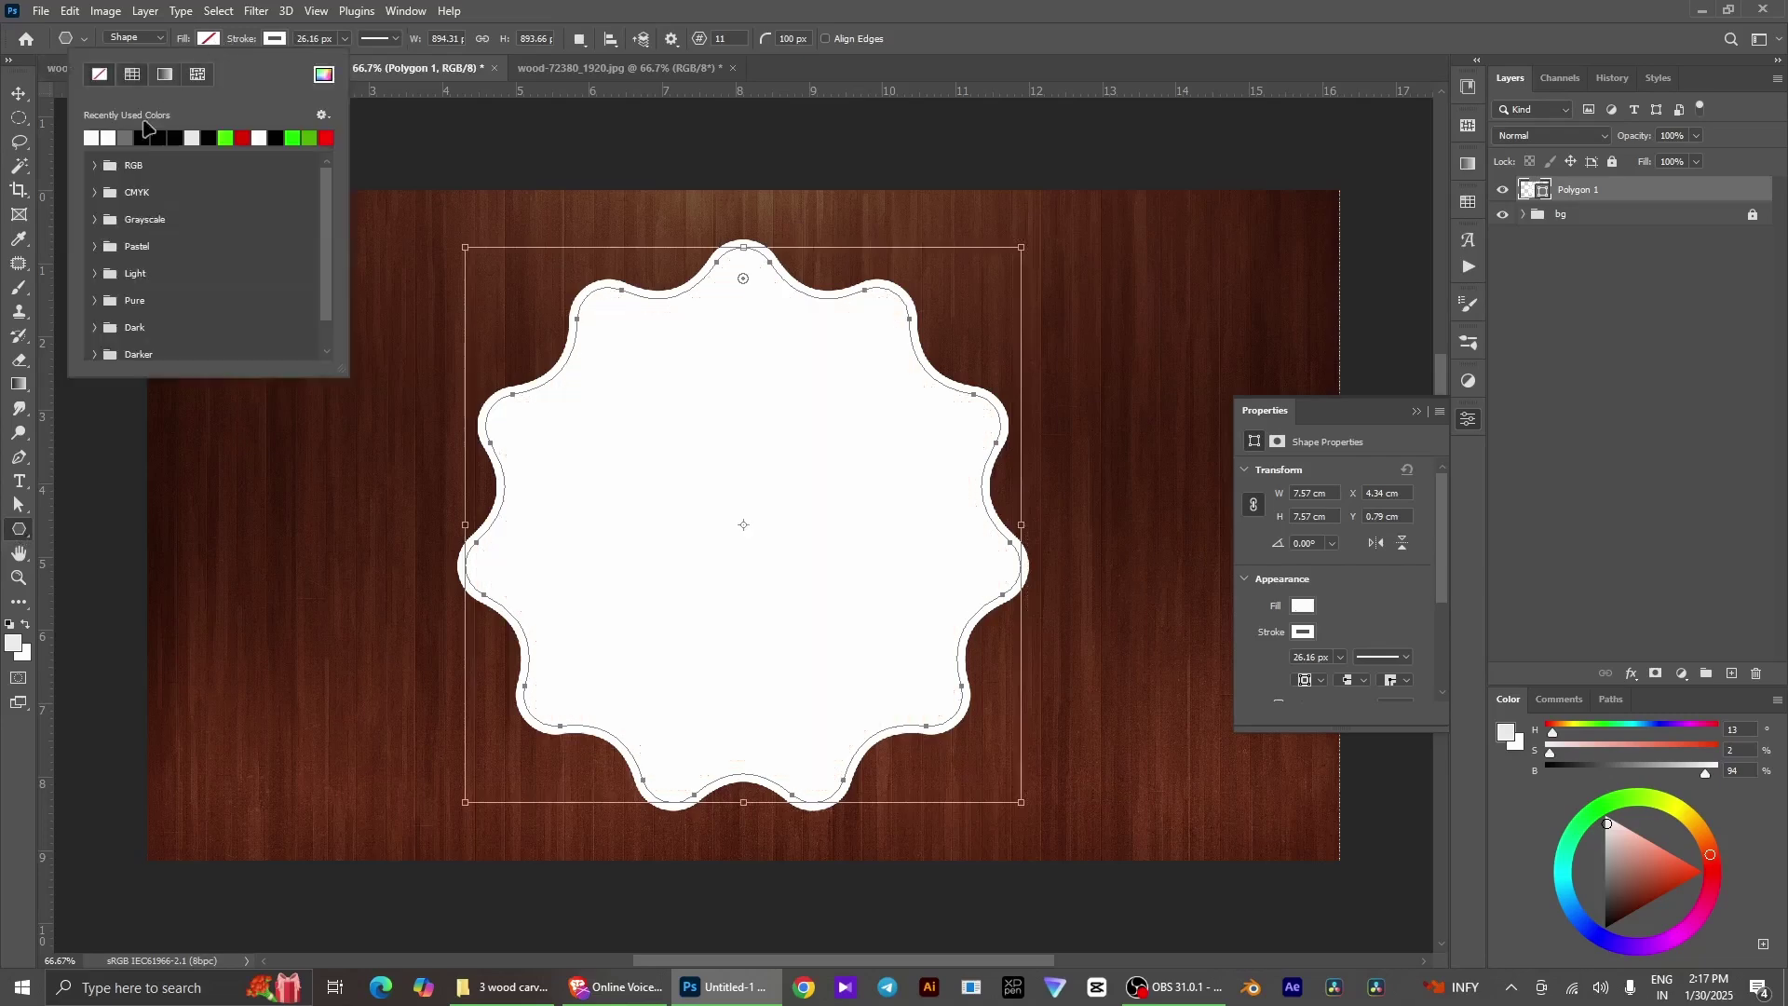
click(275, 39)
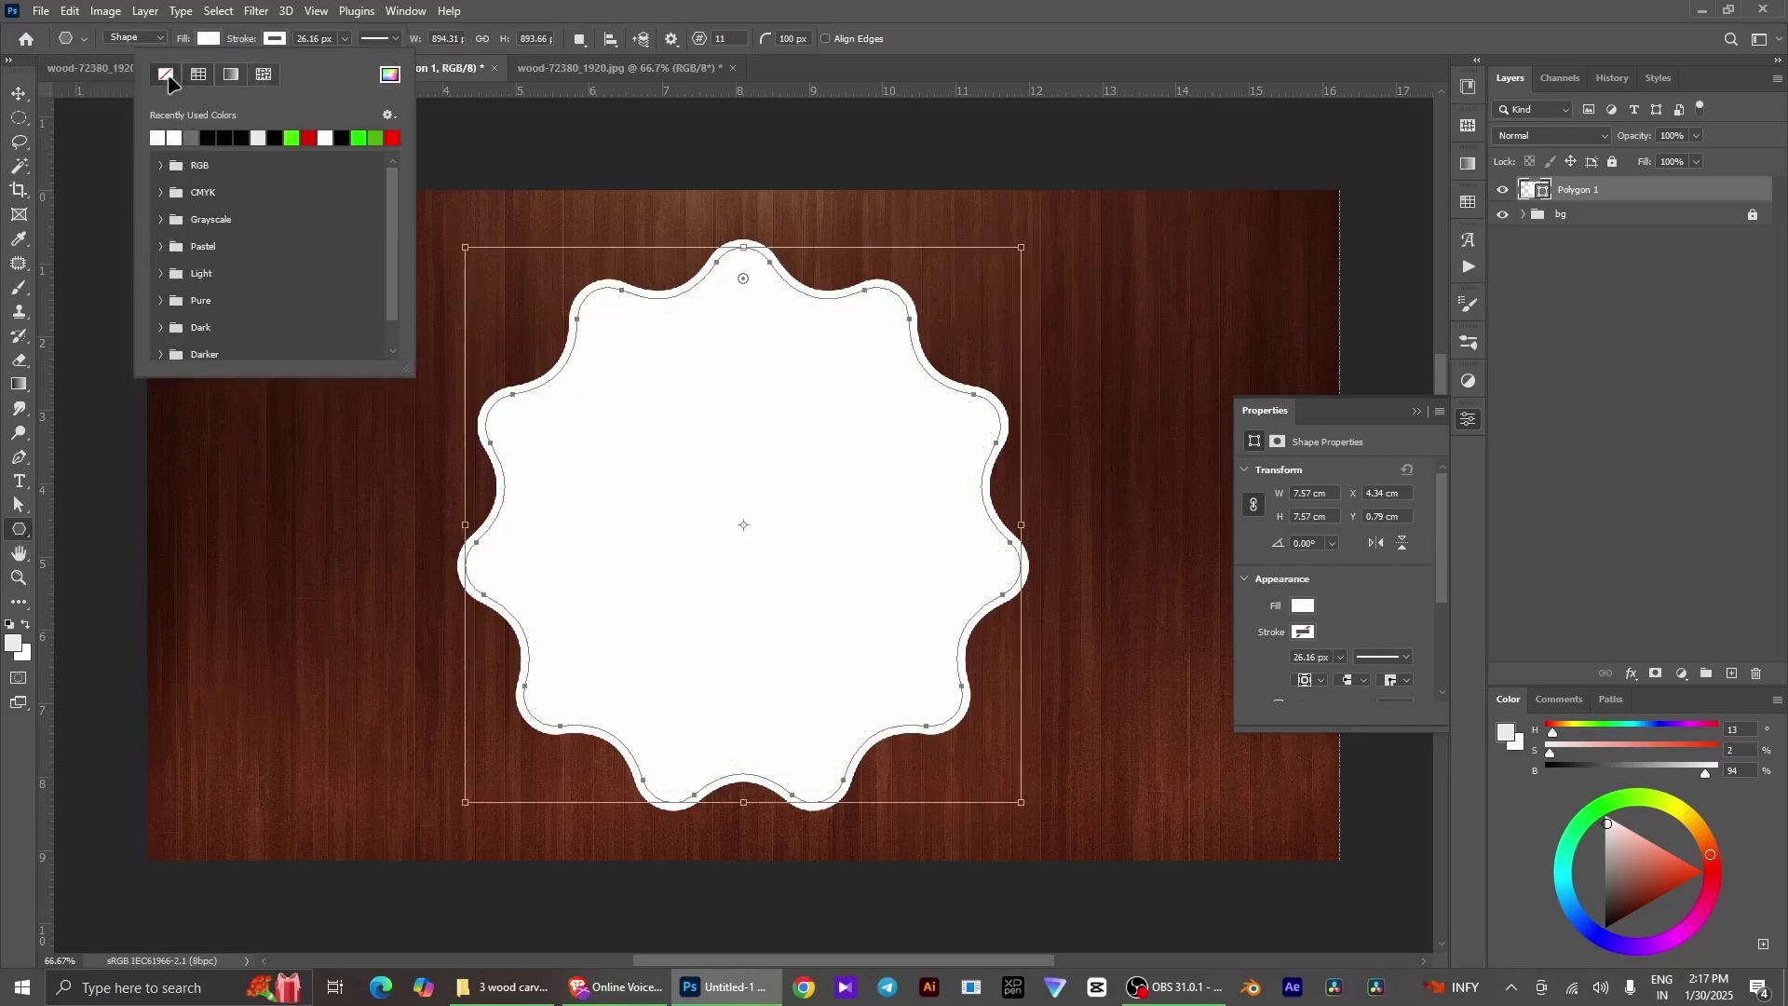
click(166, 75)
click(1090, 186)
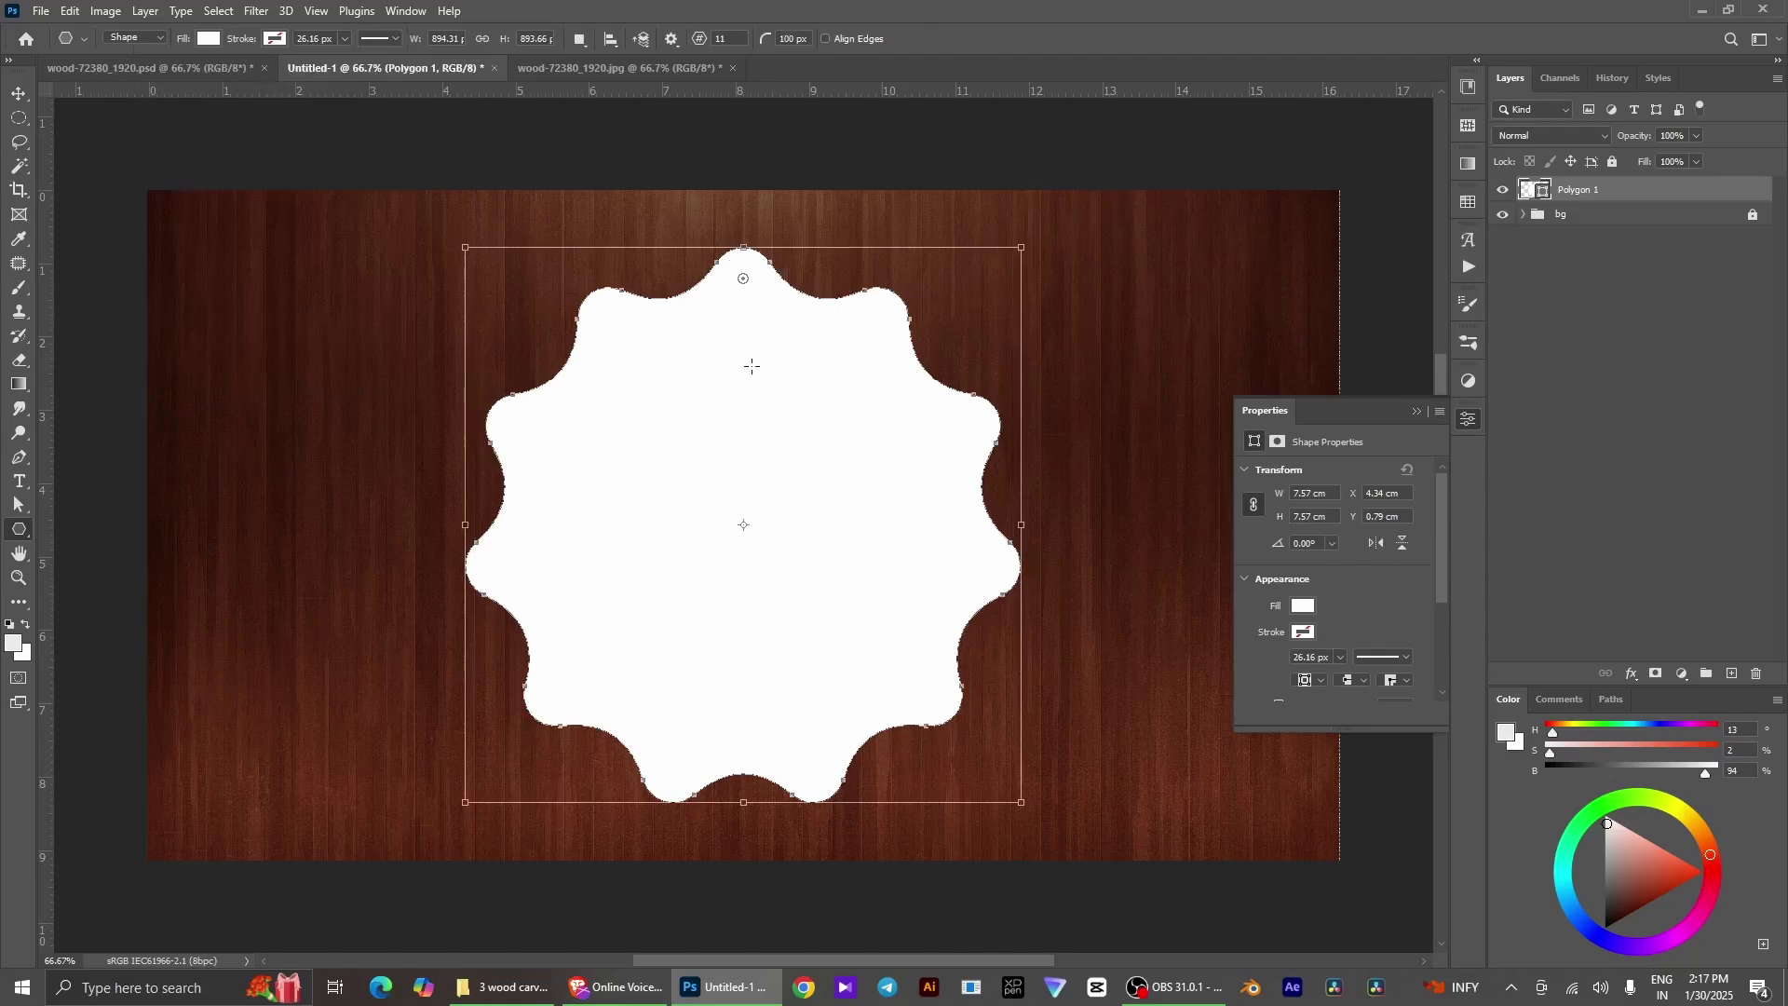
Set the polygon layer's fill to 0% and add a downward Inner Bevel with depth 168%, size 8 px and angle 120°
click(19, 94)
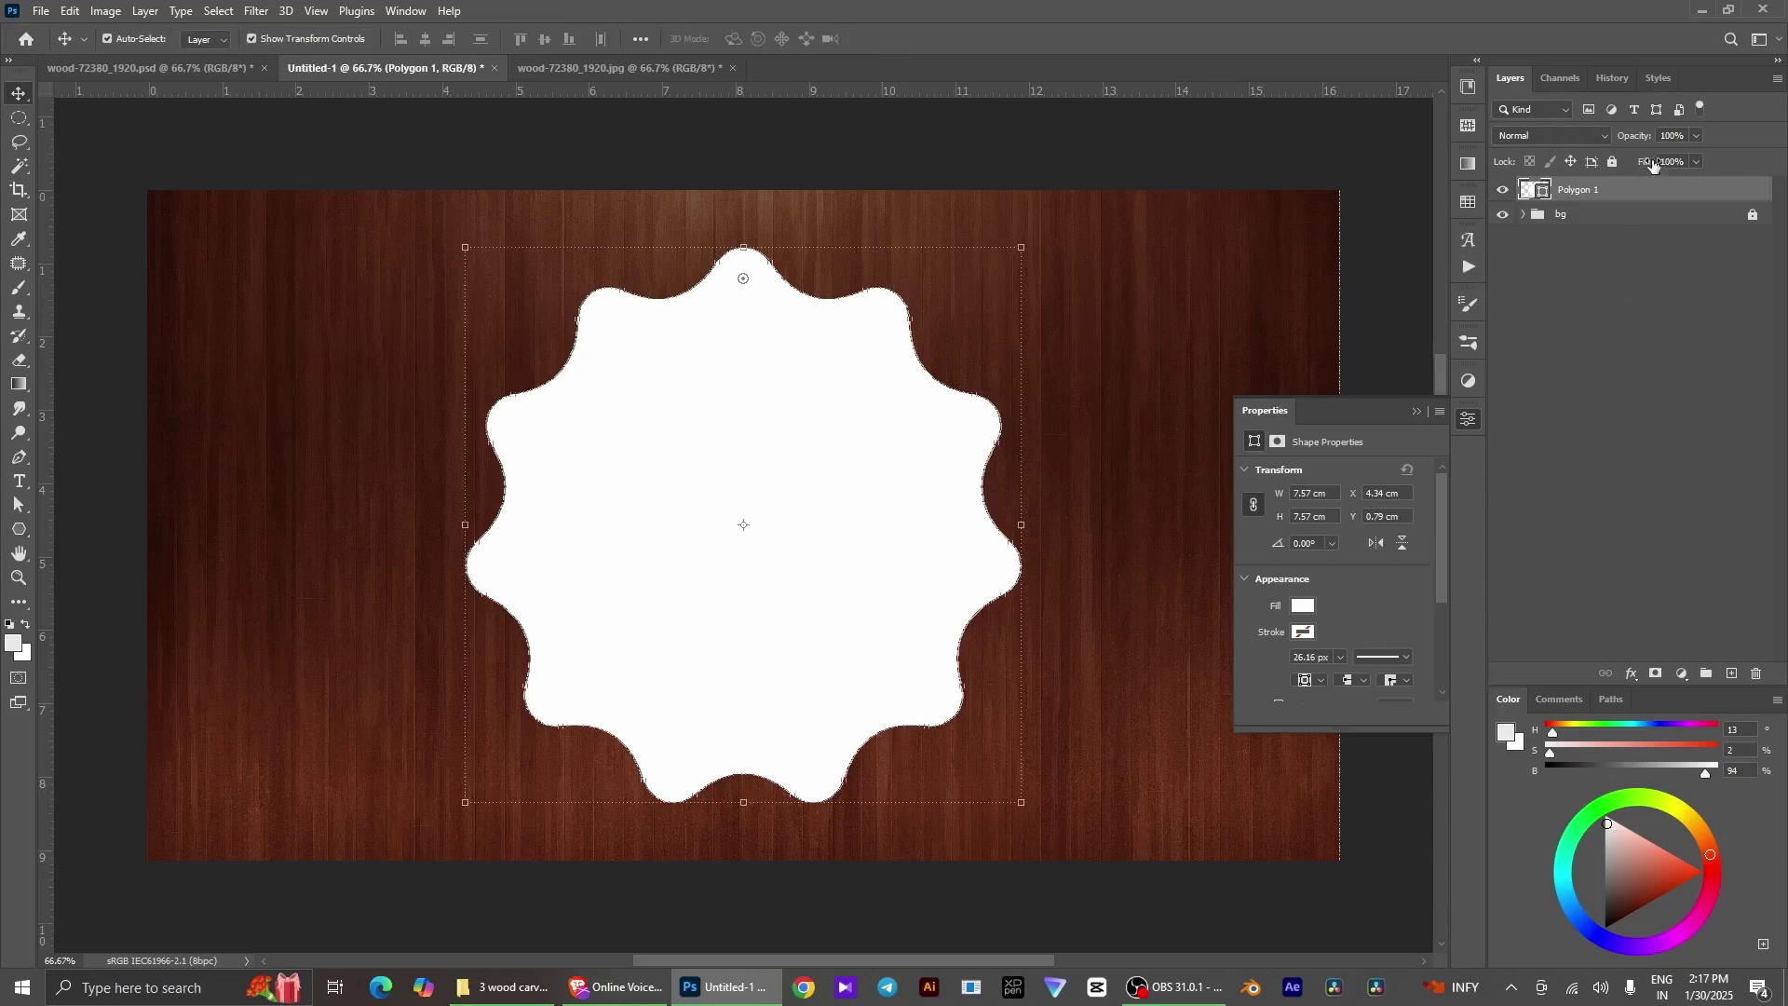
drag(1649, 165, 1511, 158)
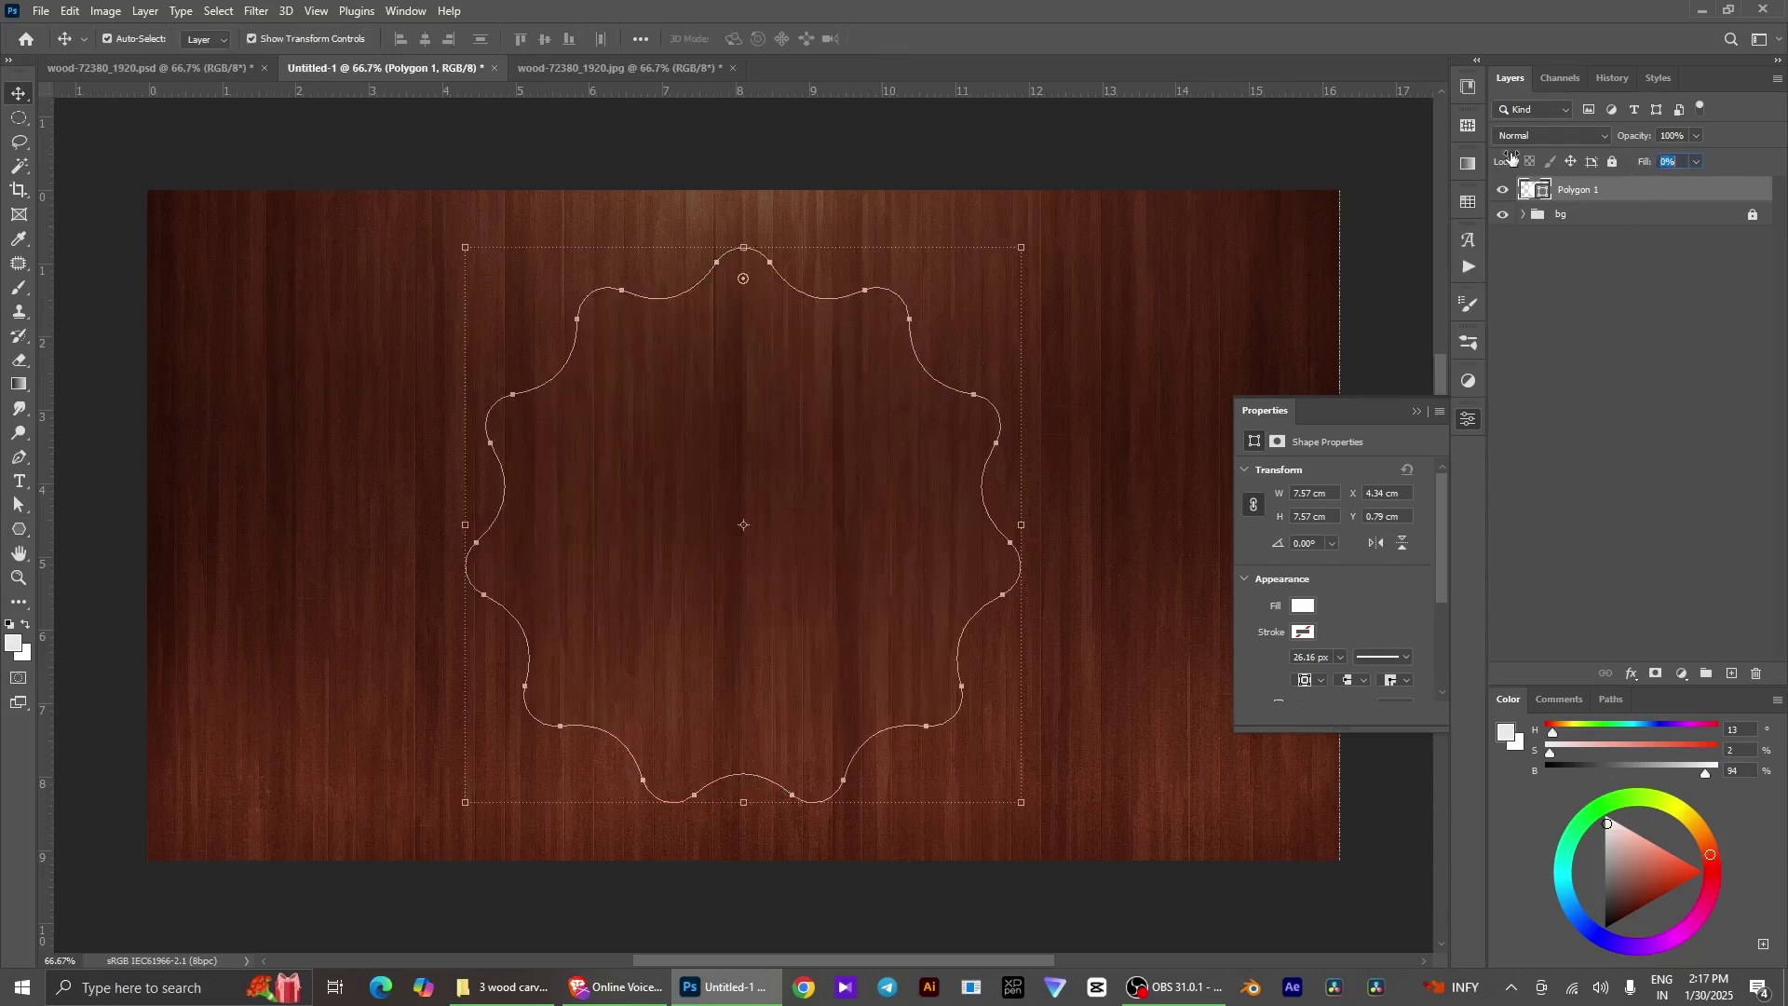
double_click(1654, 193)
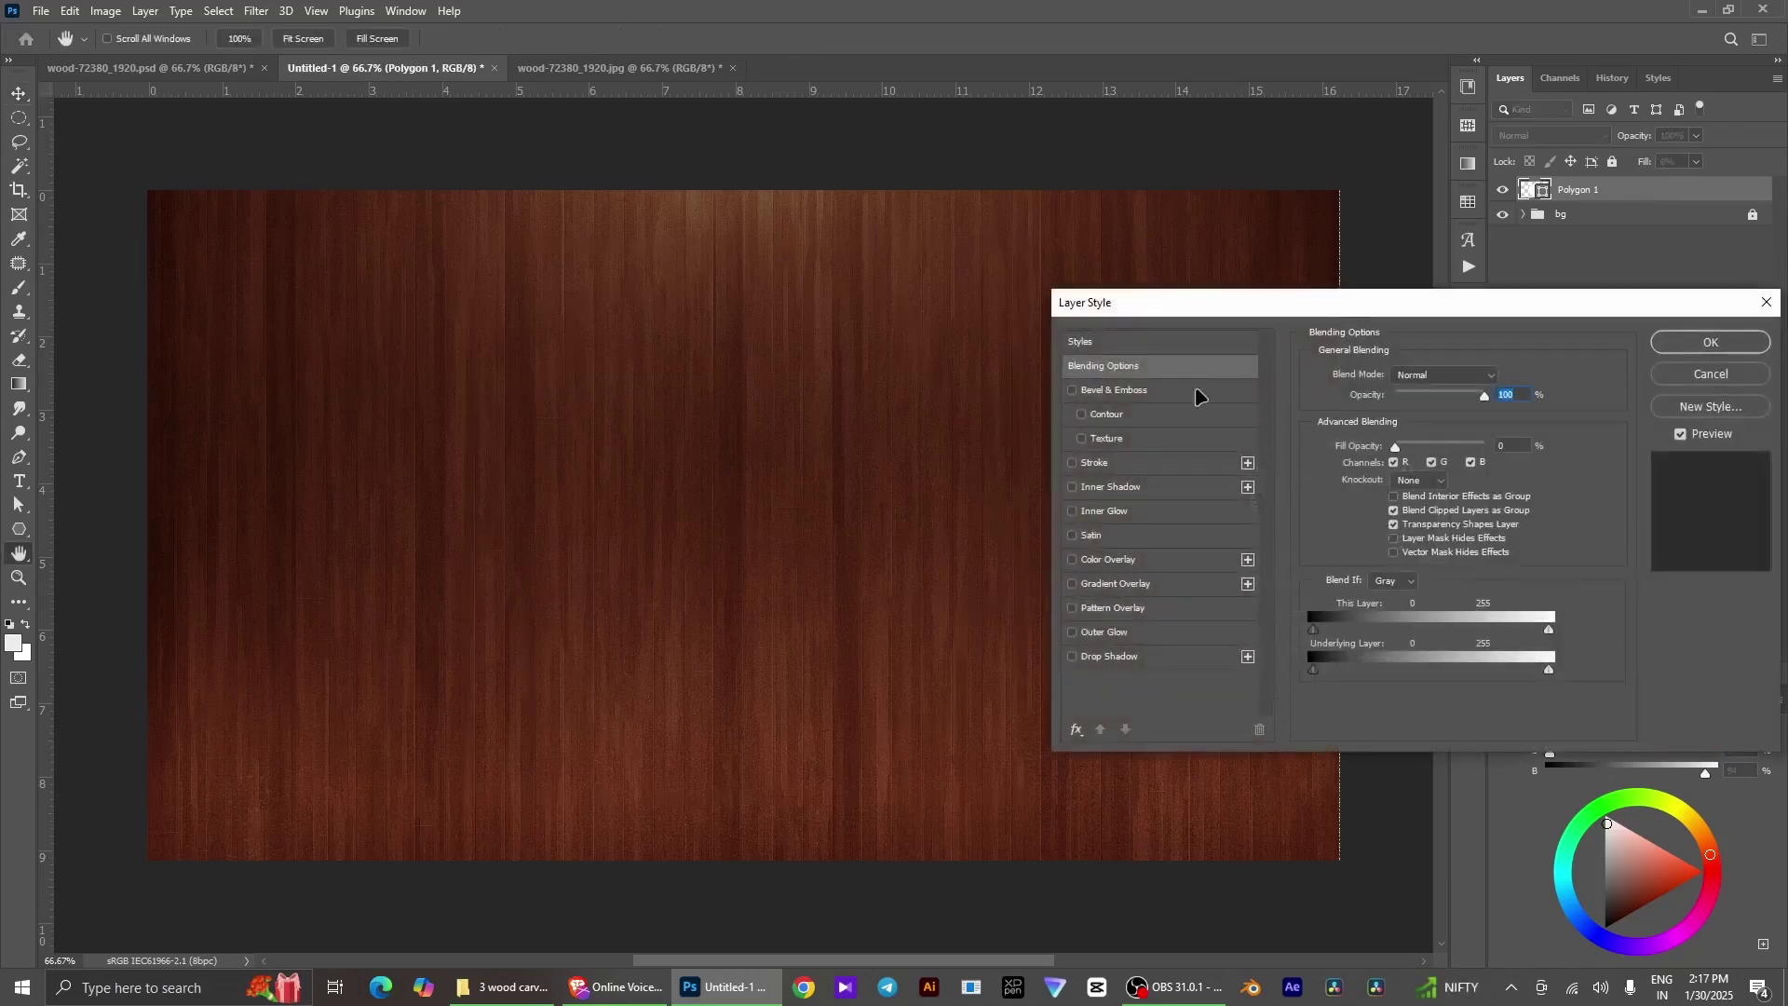
click(1104, 397)
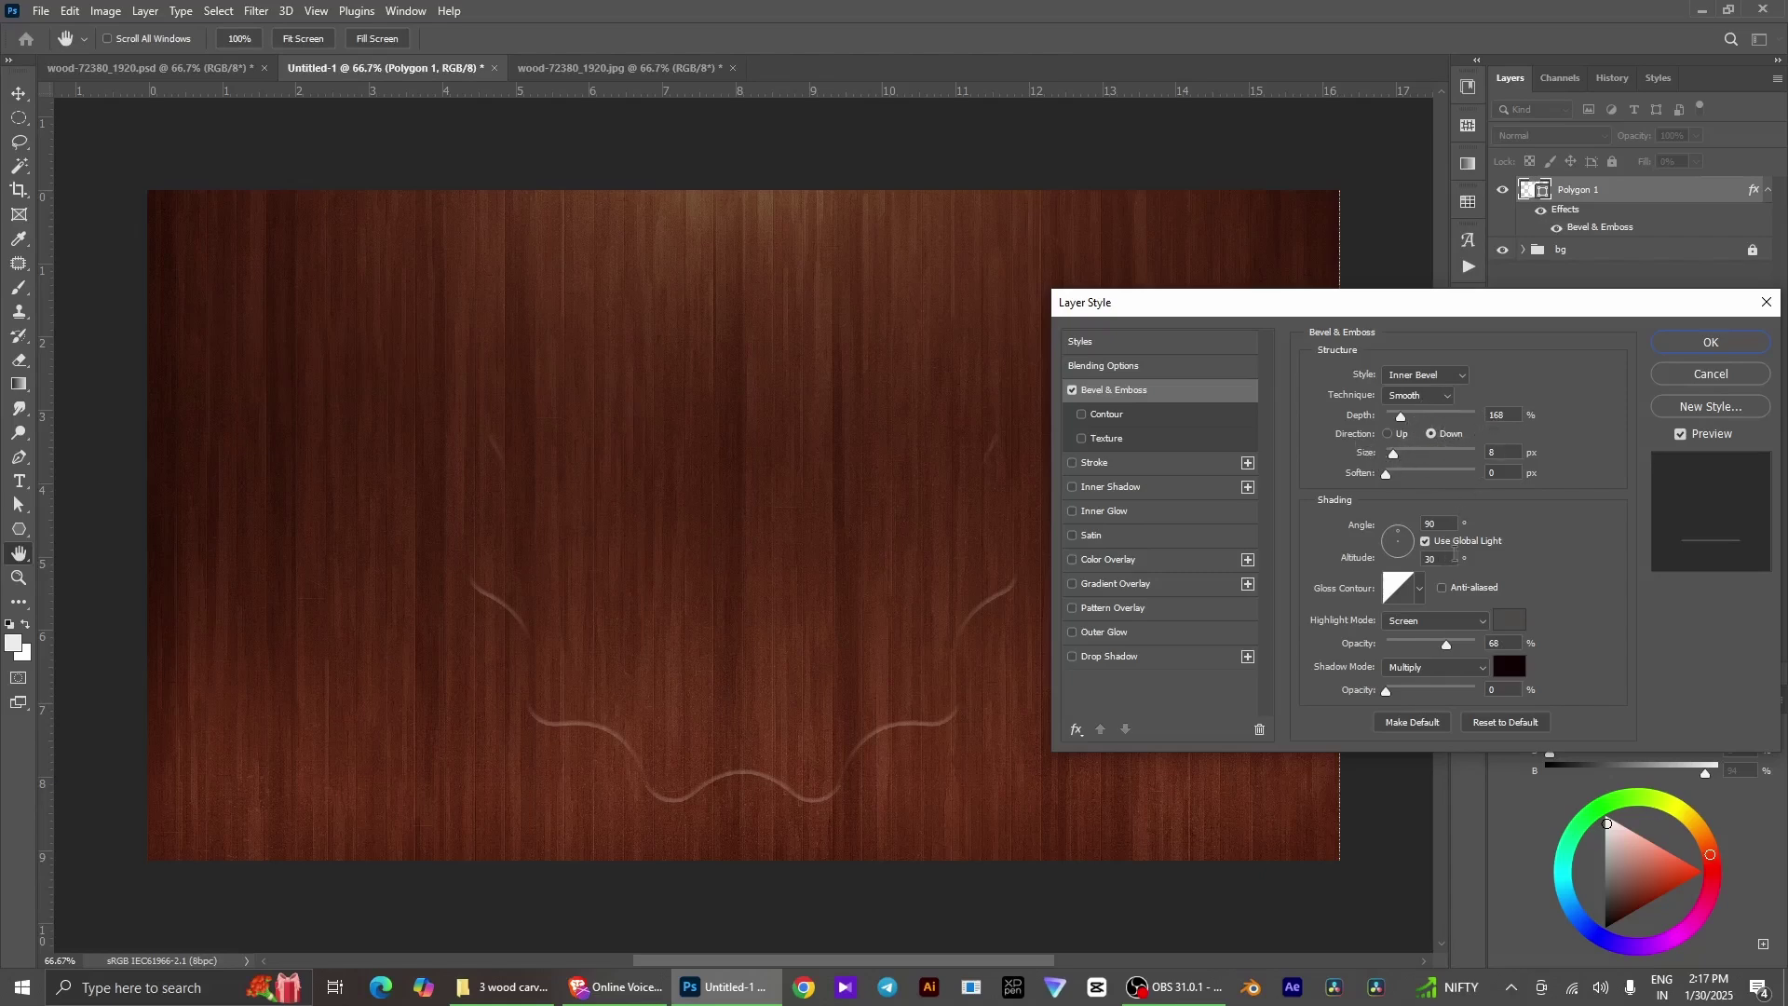
click(1447, 522)
text(120)
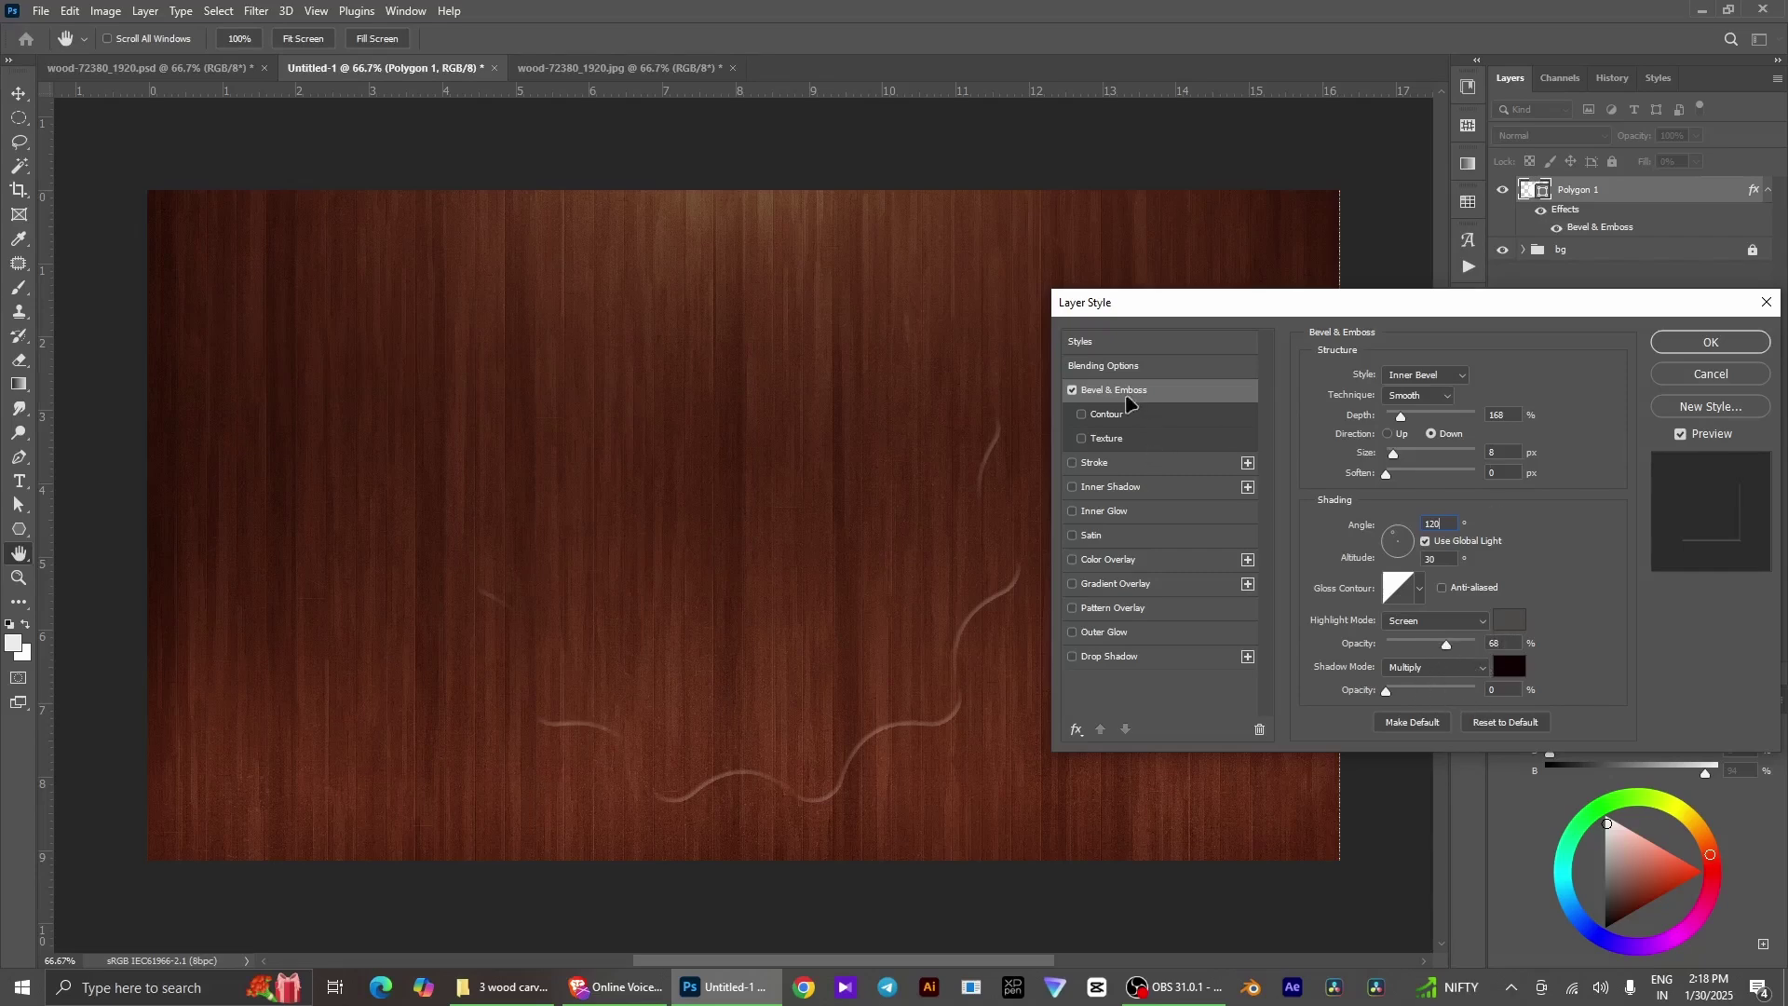
Add a Multiply Inner Shadow at 73% opacity with 6 px distance and size, plus a faint reddish-brown Multiply Color Overlay, to the polygon
click(1117, 488)
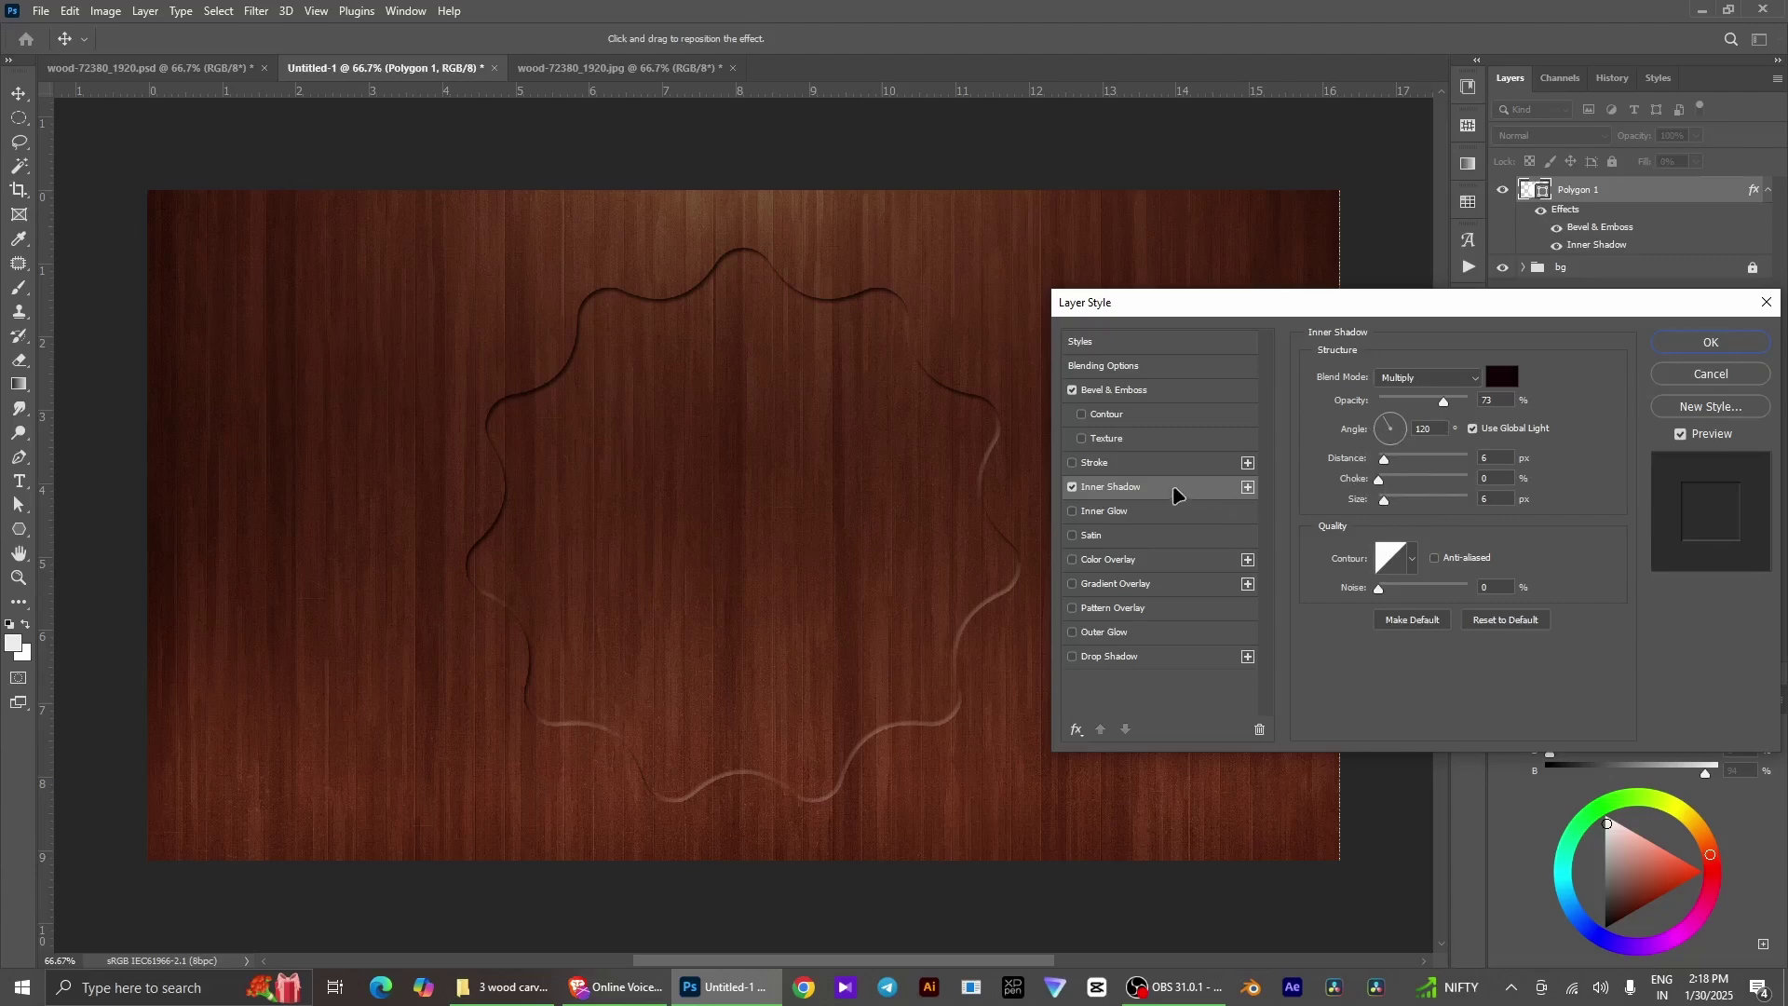
click(1119, 561)
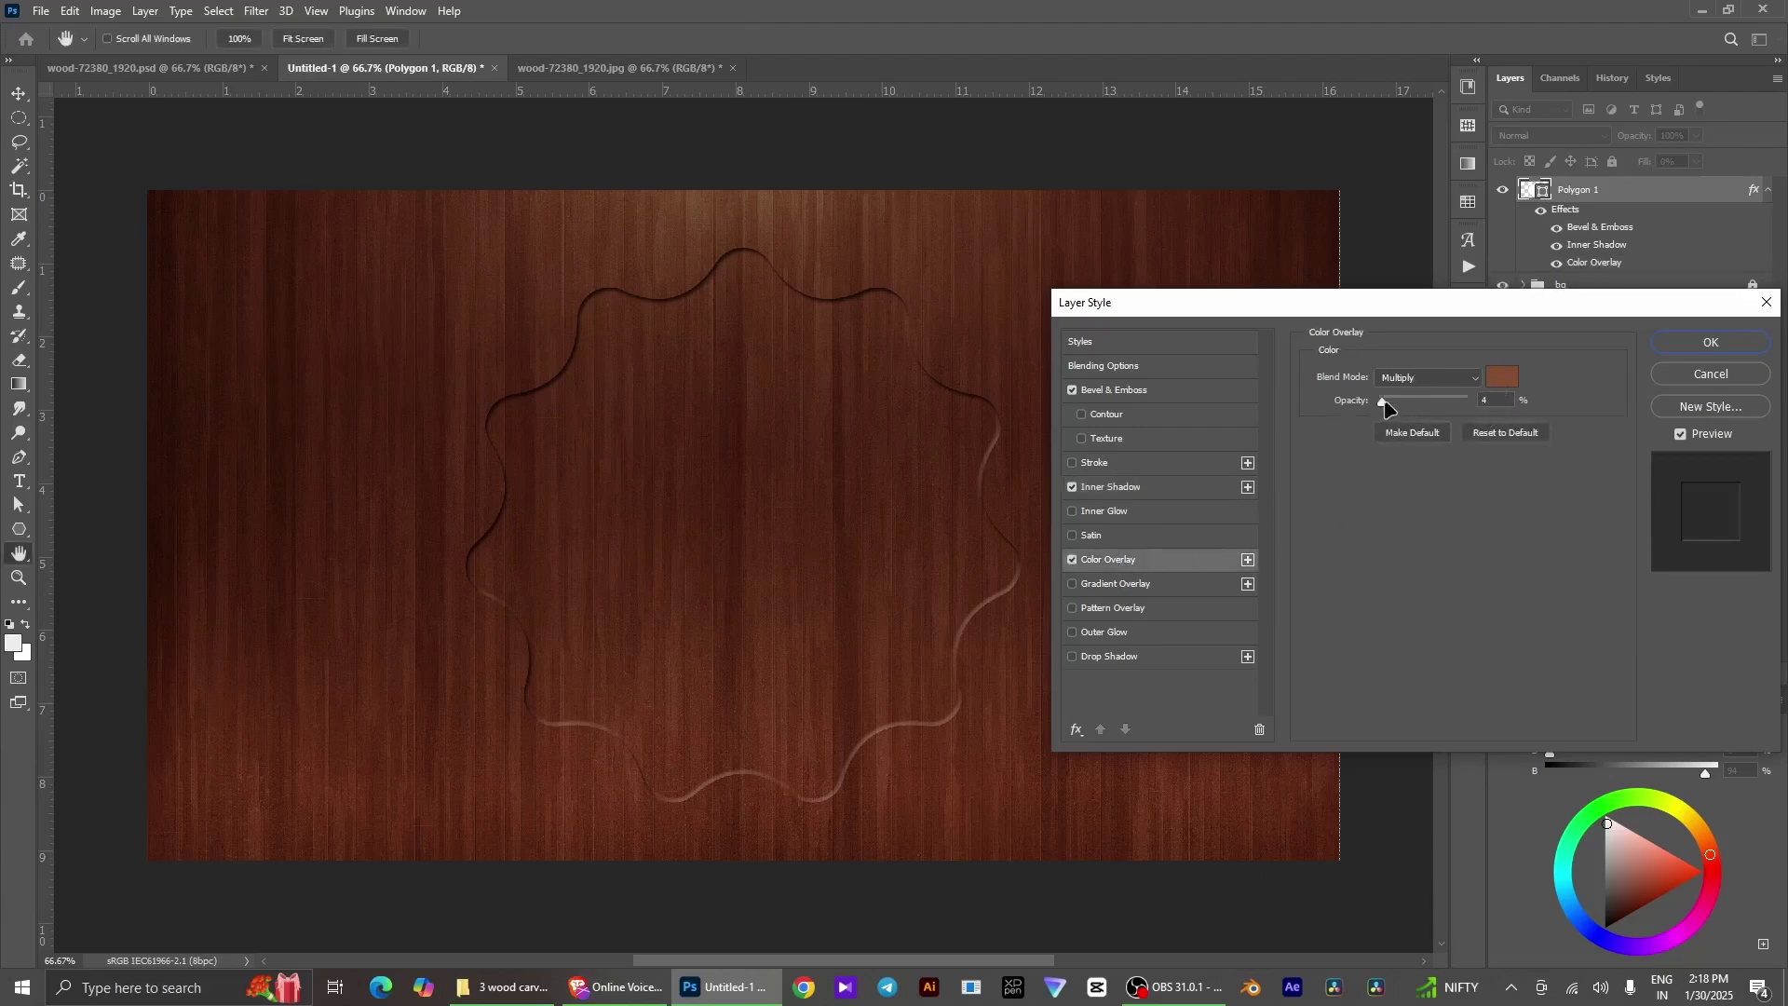
drag(1385, 403, 1390, 407)
click(1495, 400)
click(1708, 345)
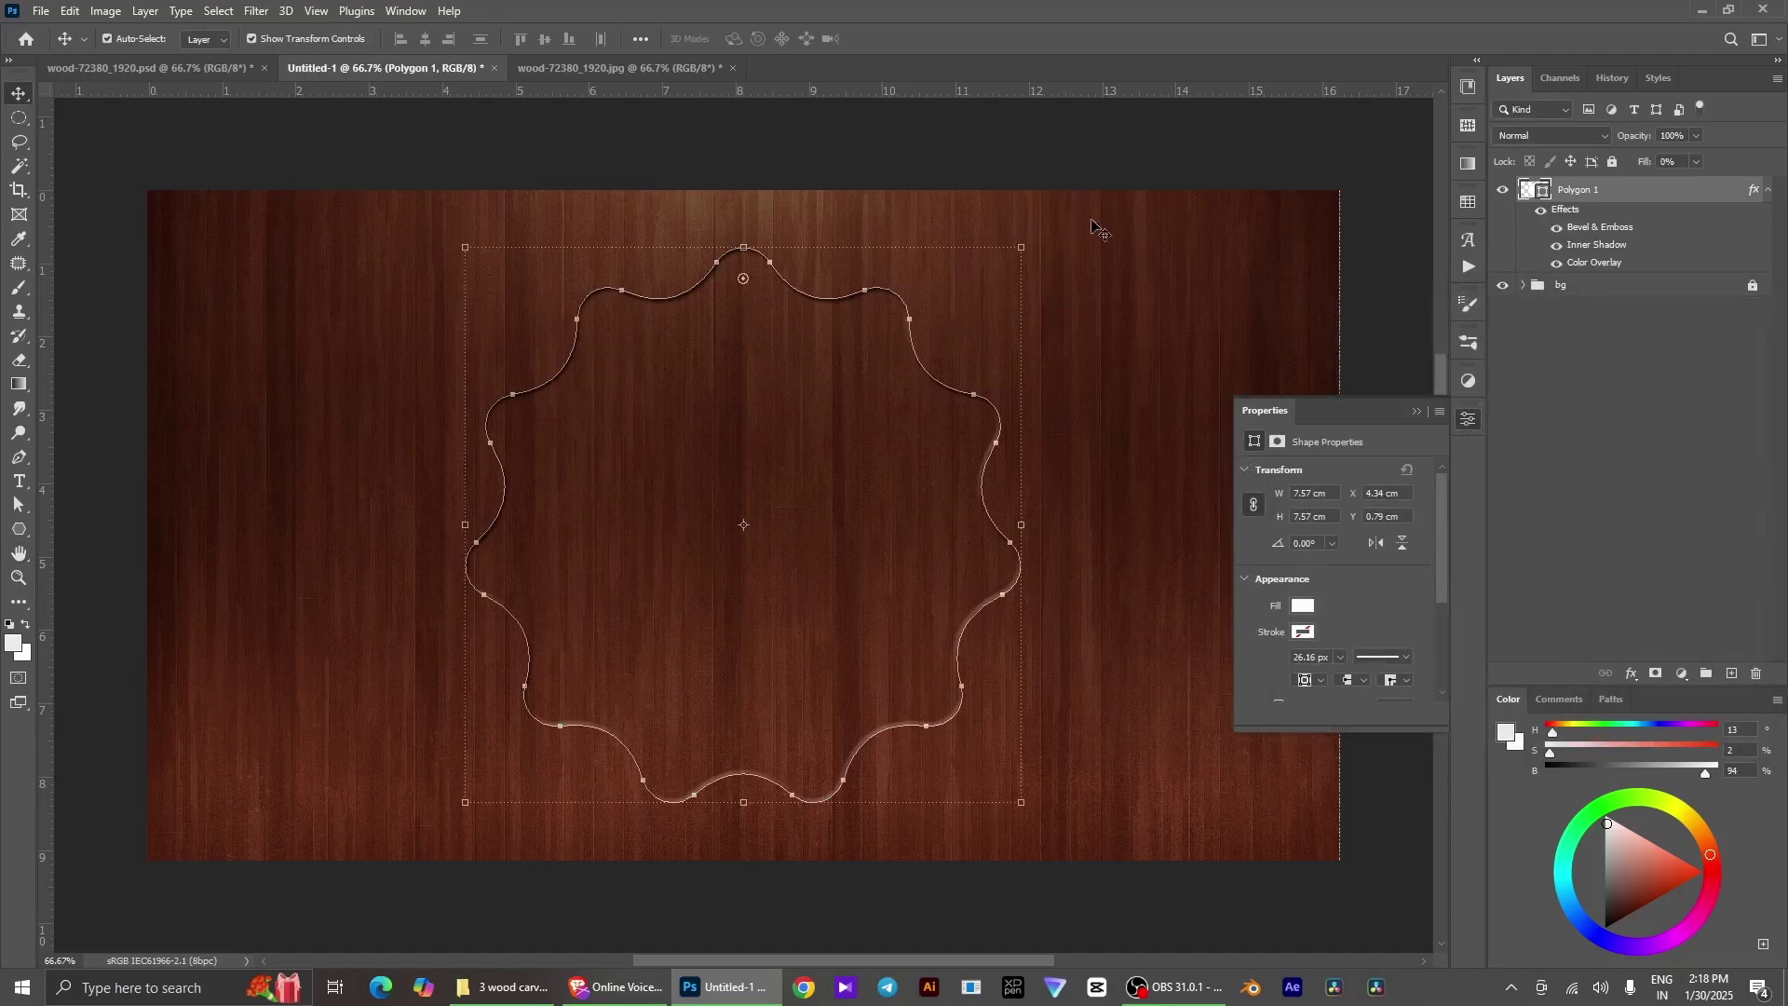
key(ctrl+h)
click(1062, 168)
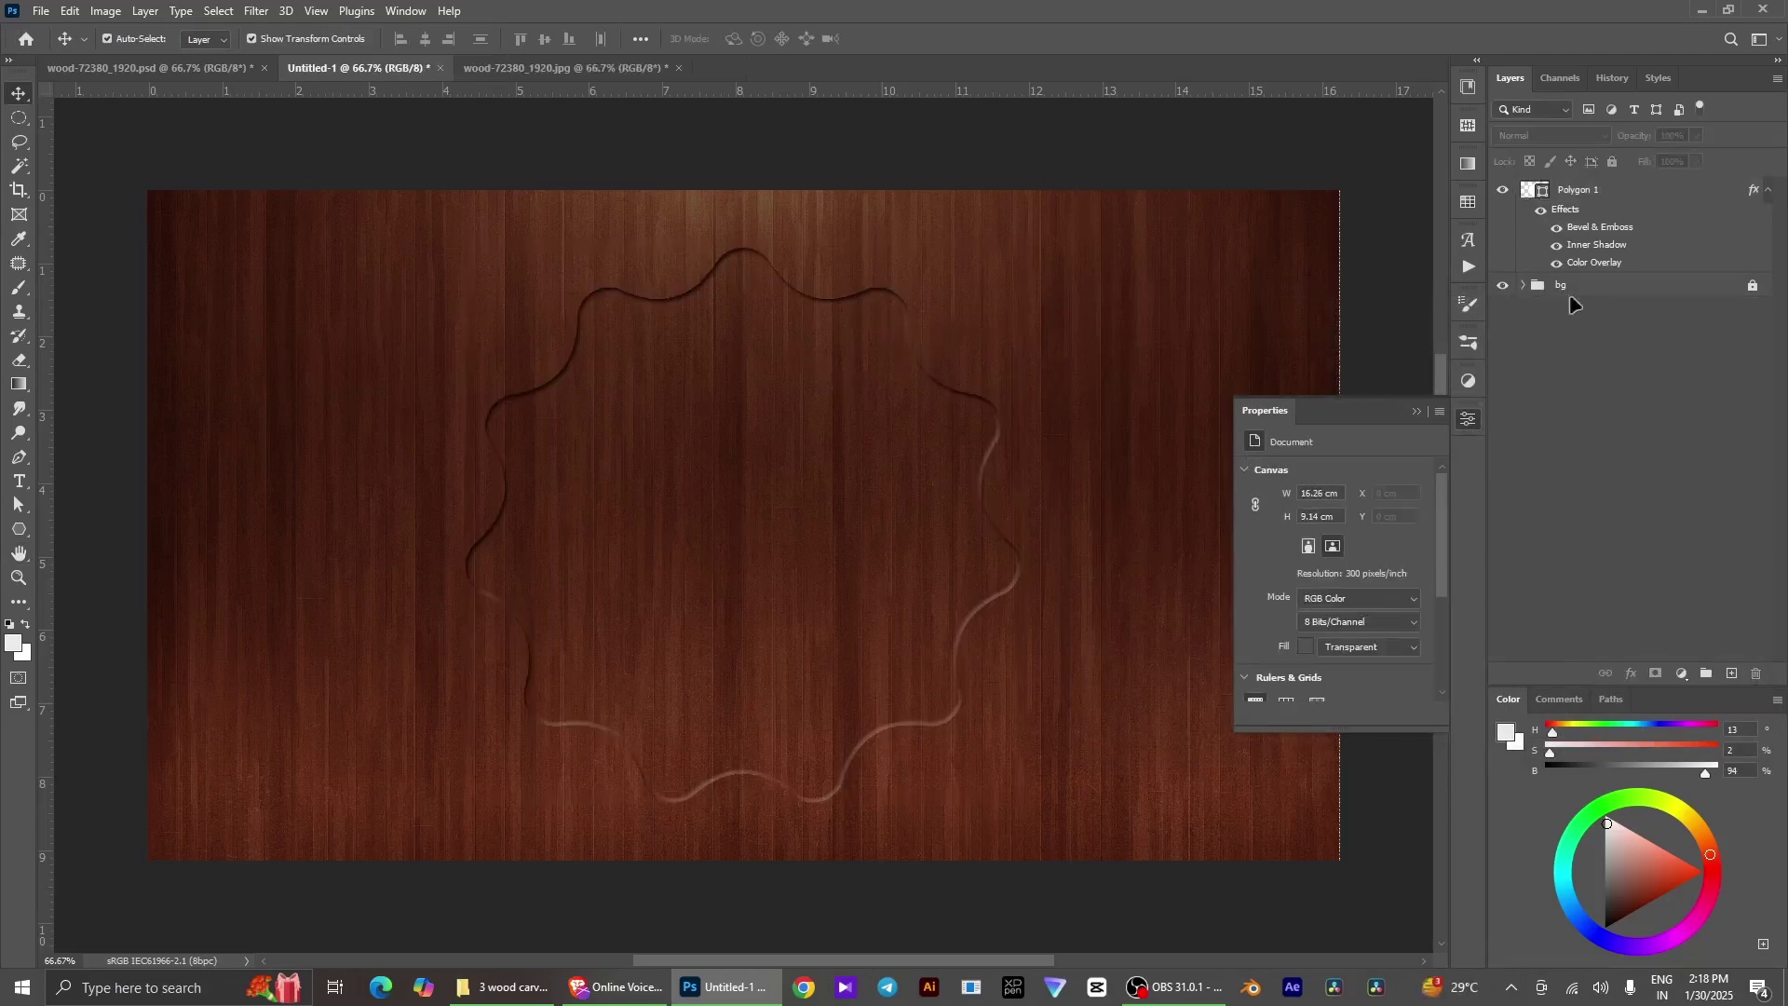
Duplicate the polygon layer and scale the copy to 93% about its centre to form an inner badge edge
click(1648, 198)
click(1704, 201)
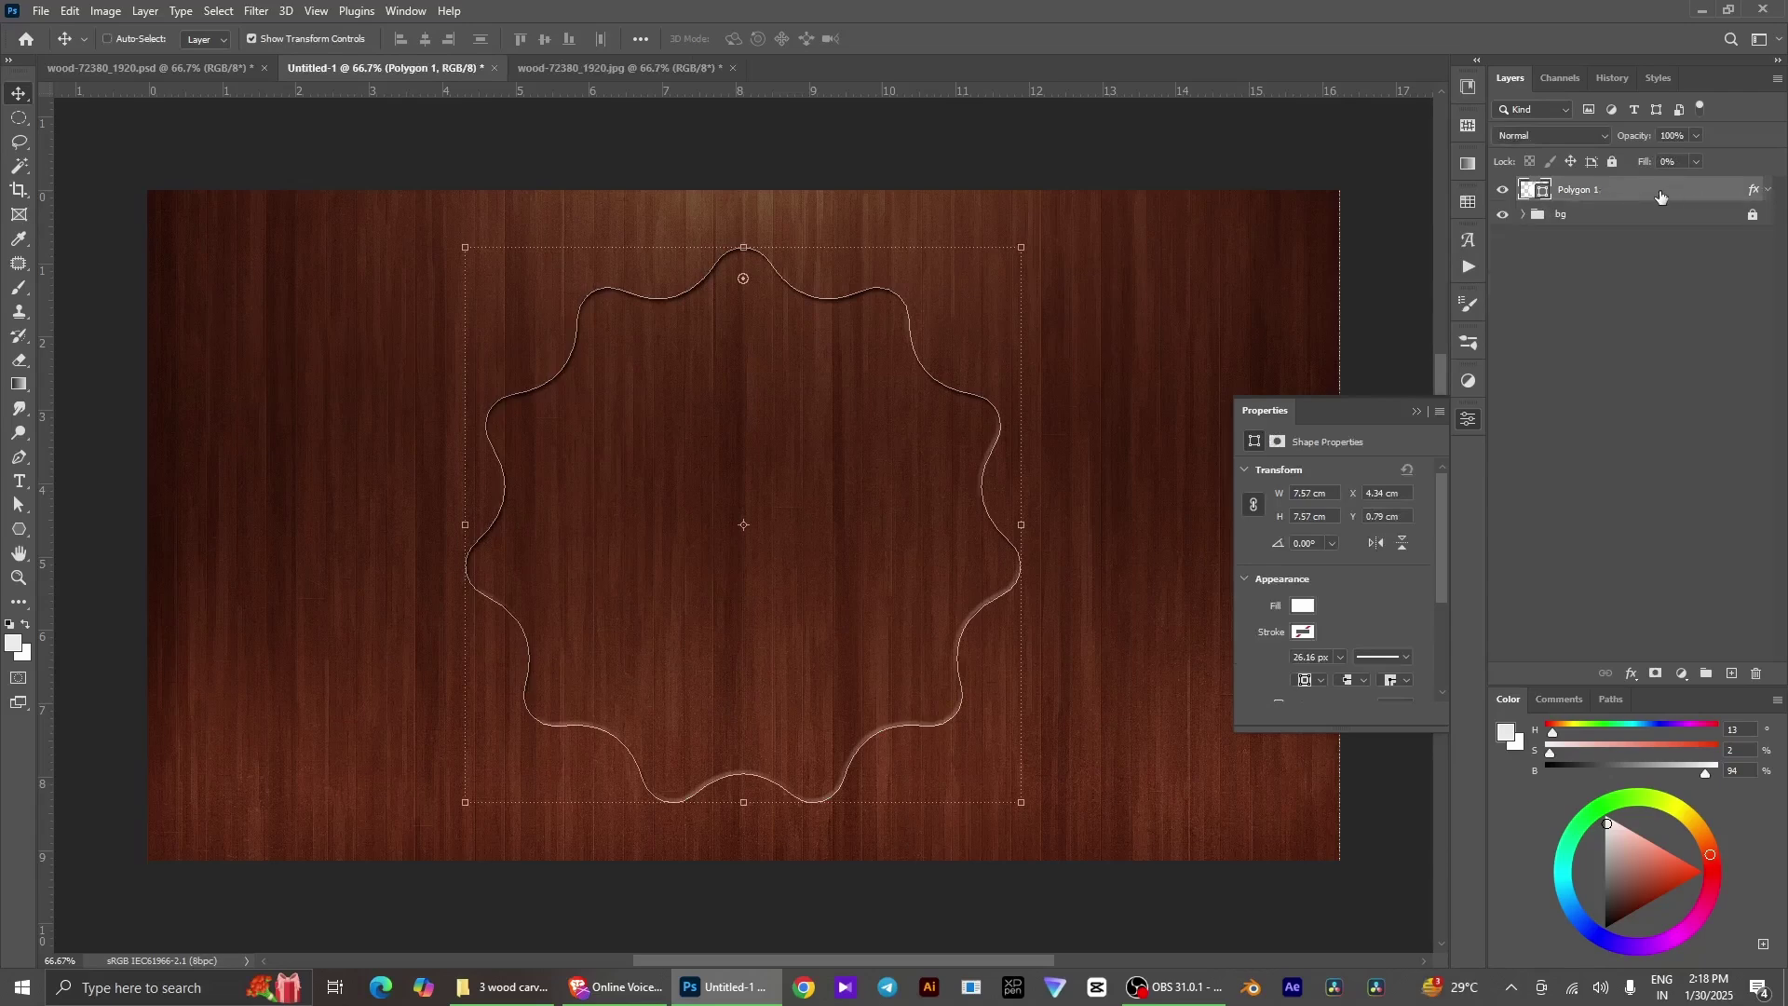
key(ctrl+j)
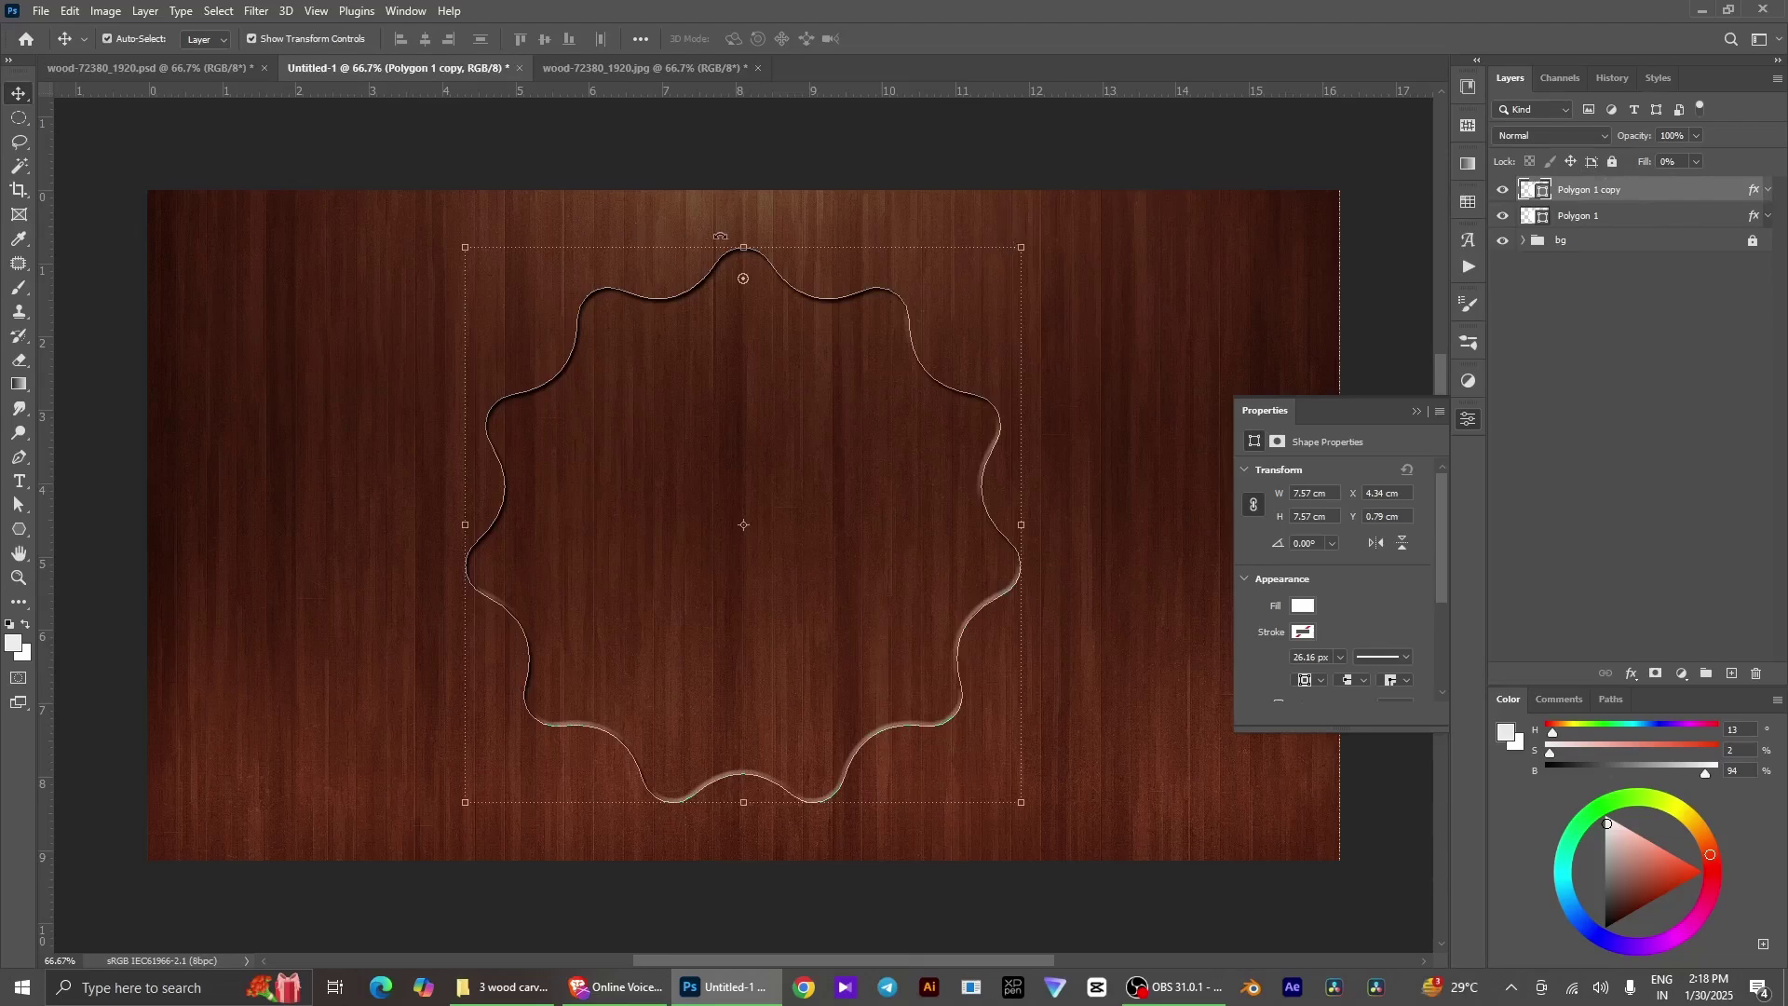
key(ctrl+t)
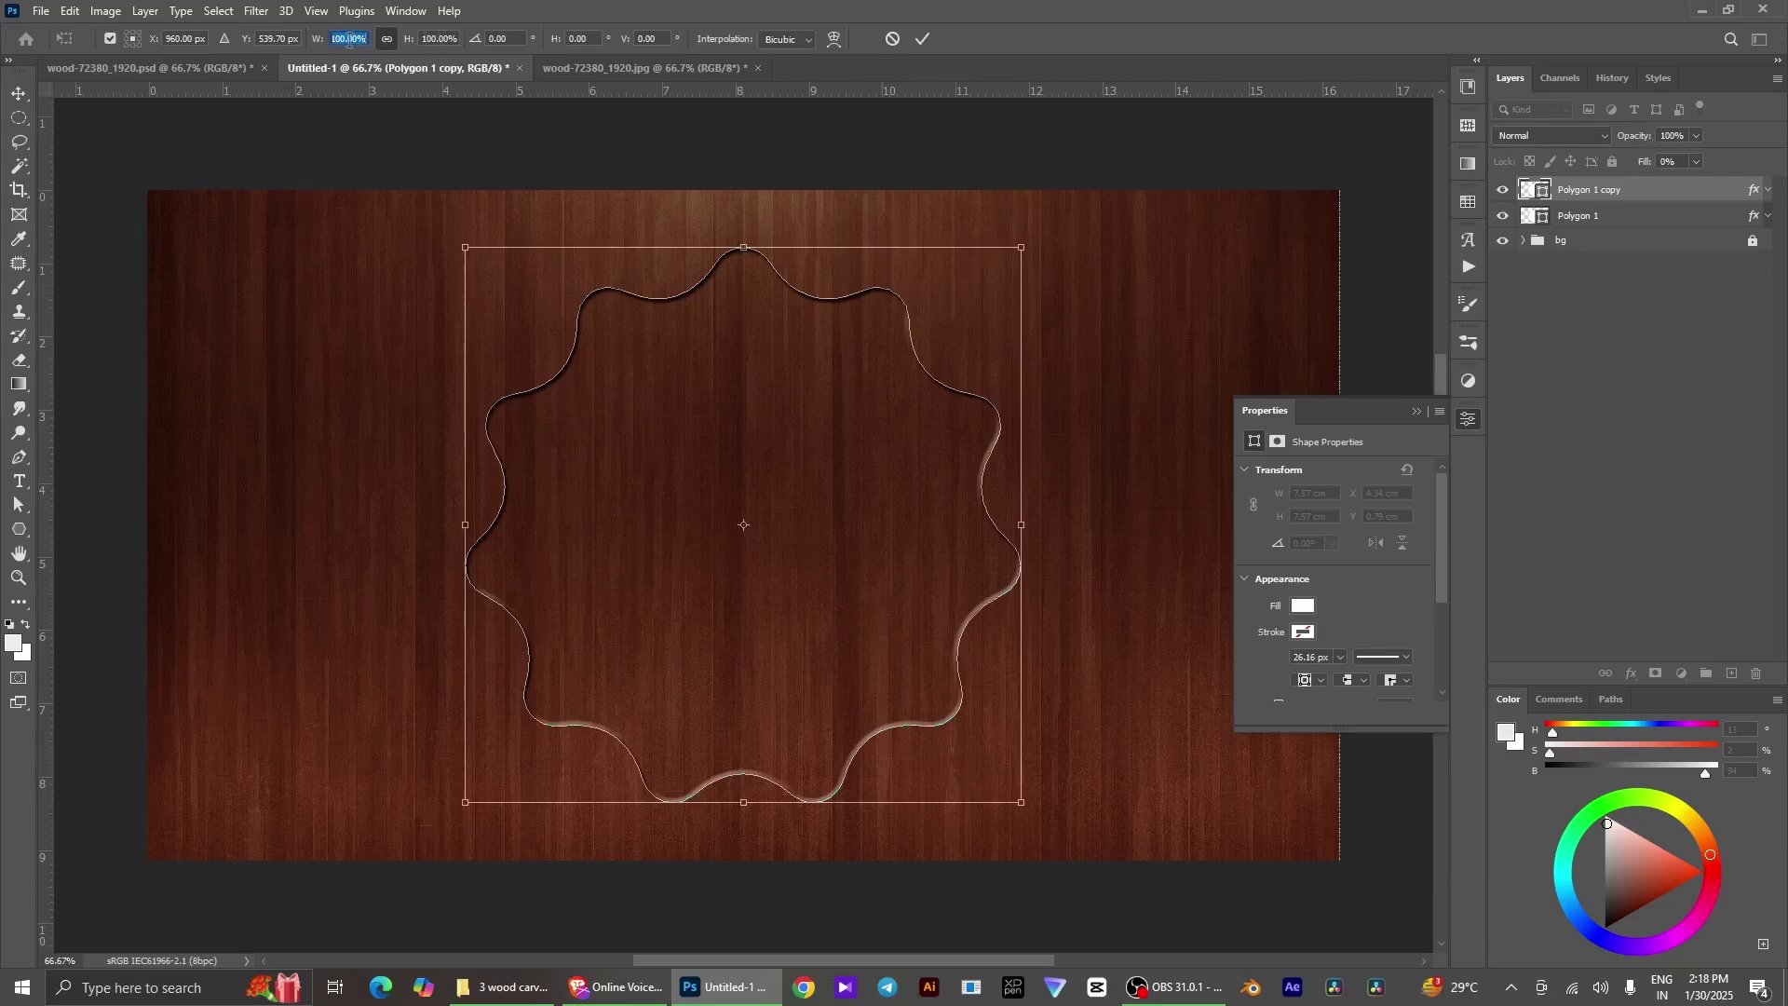
text(93)
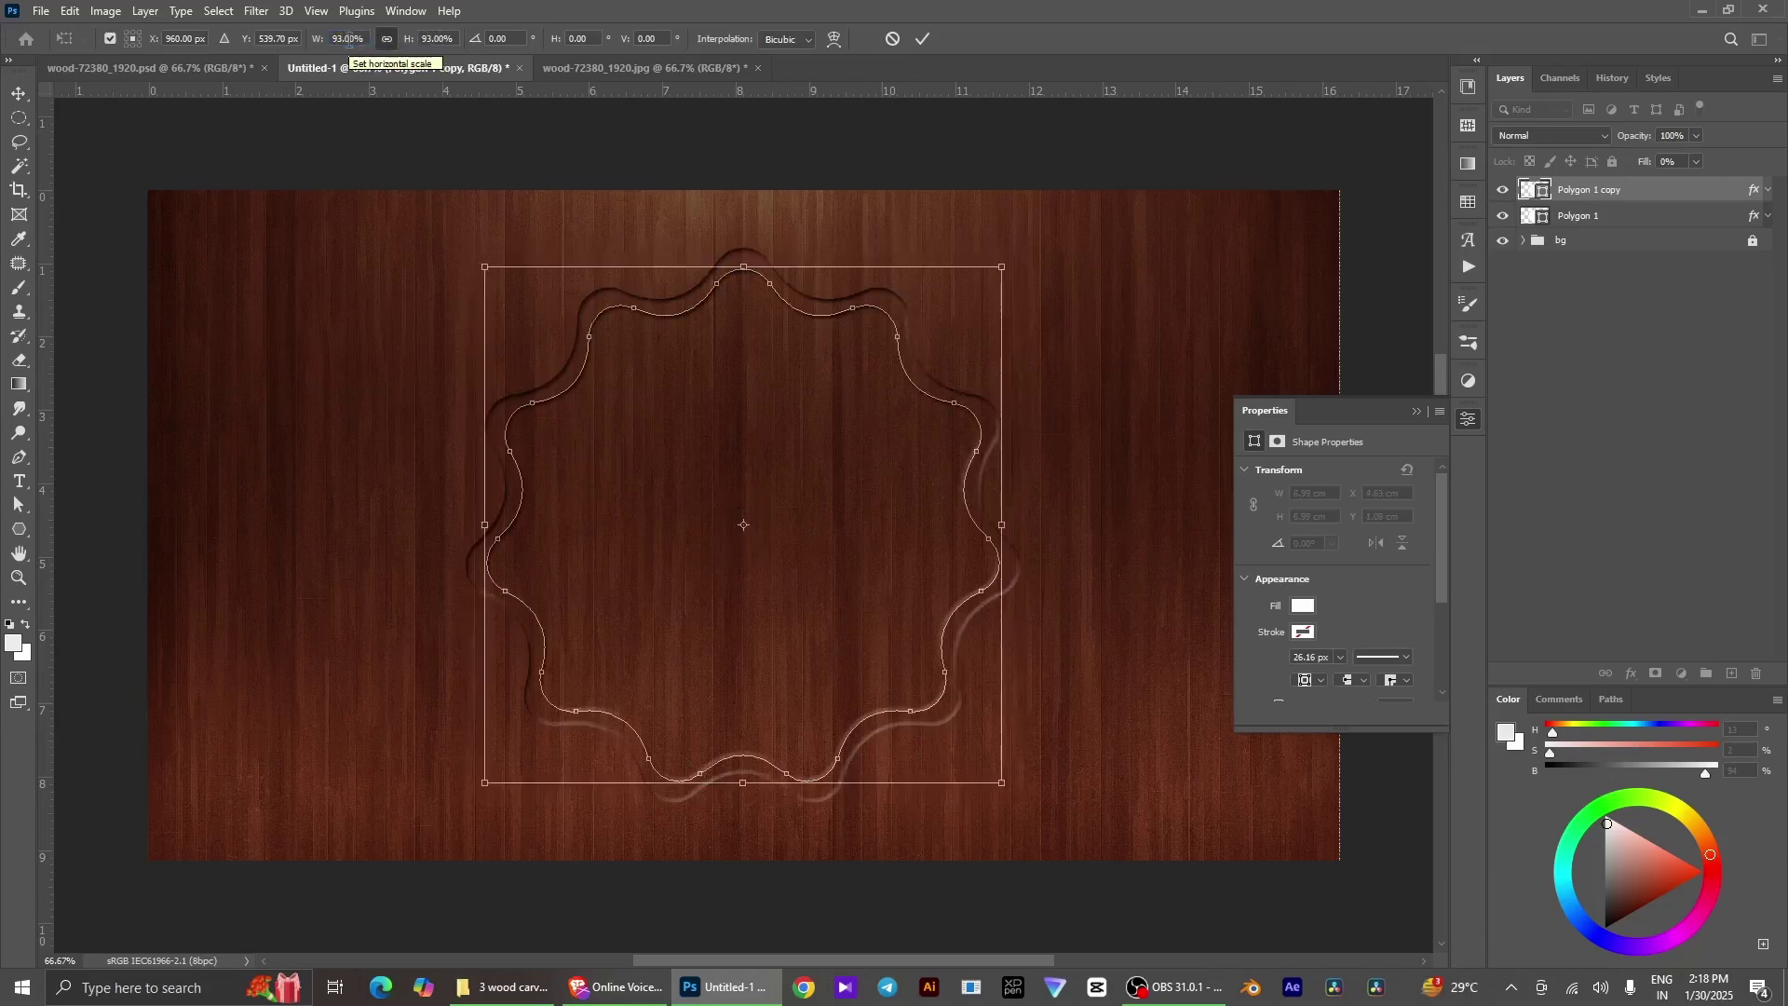
click(923, 38)
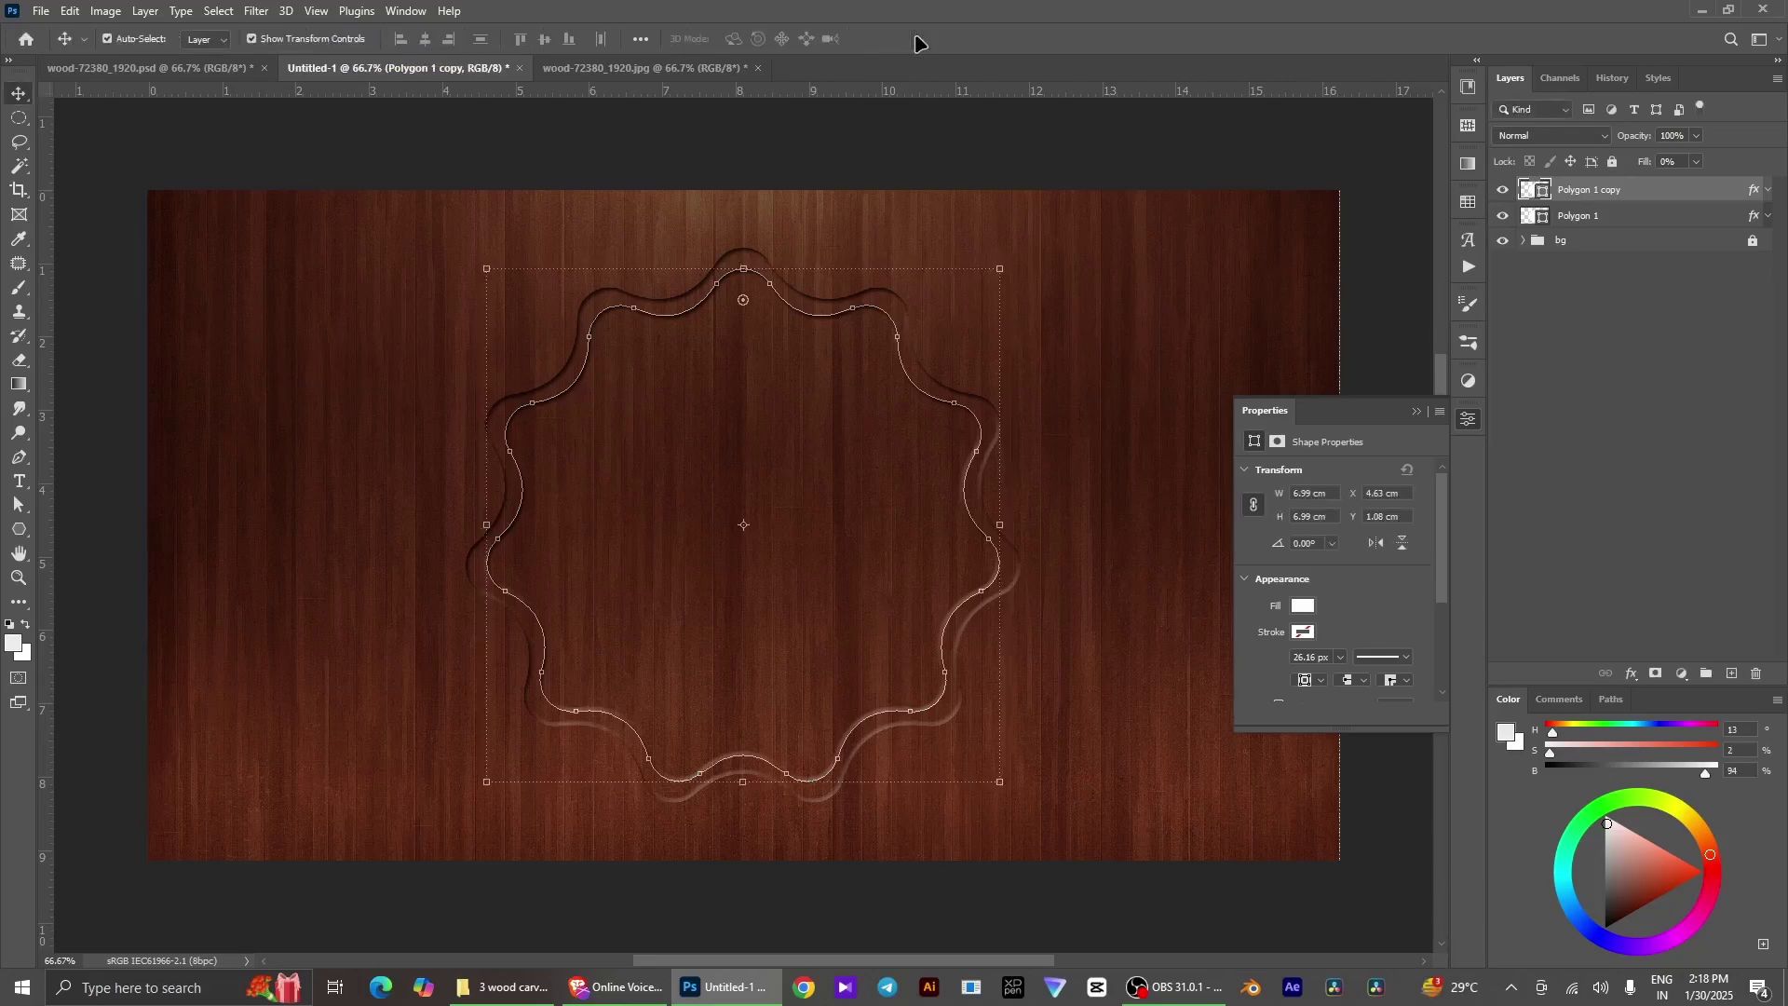
click(1299, 168)
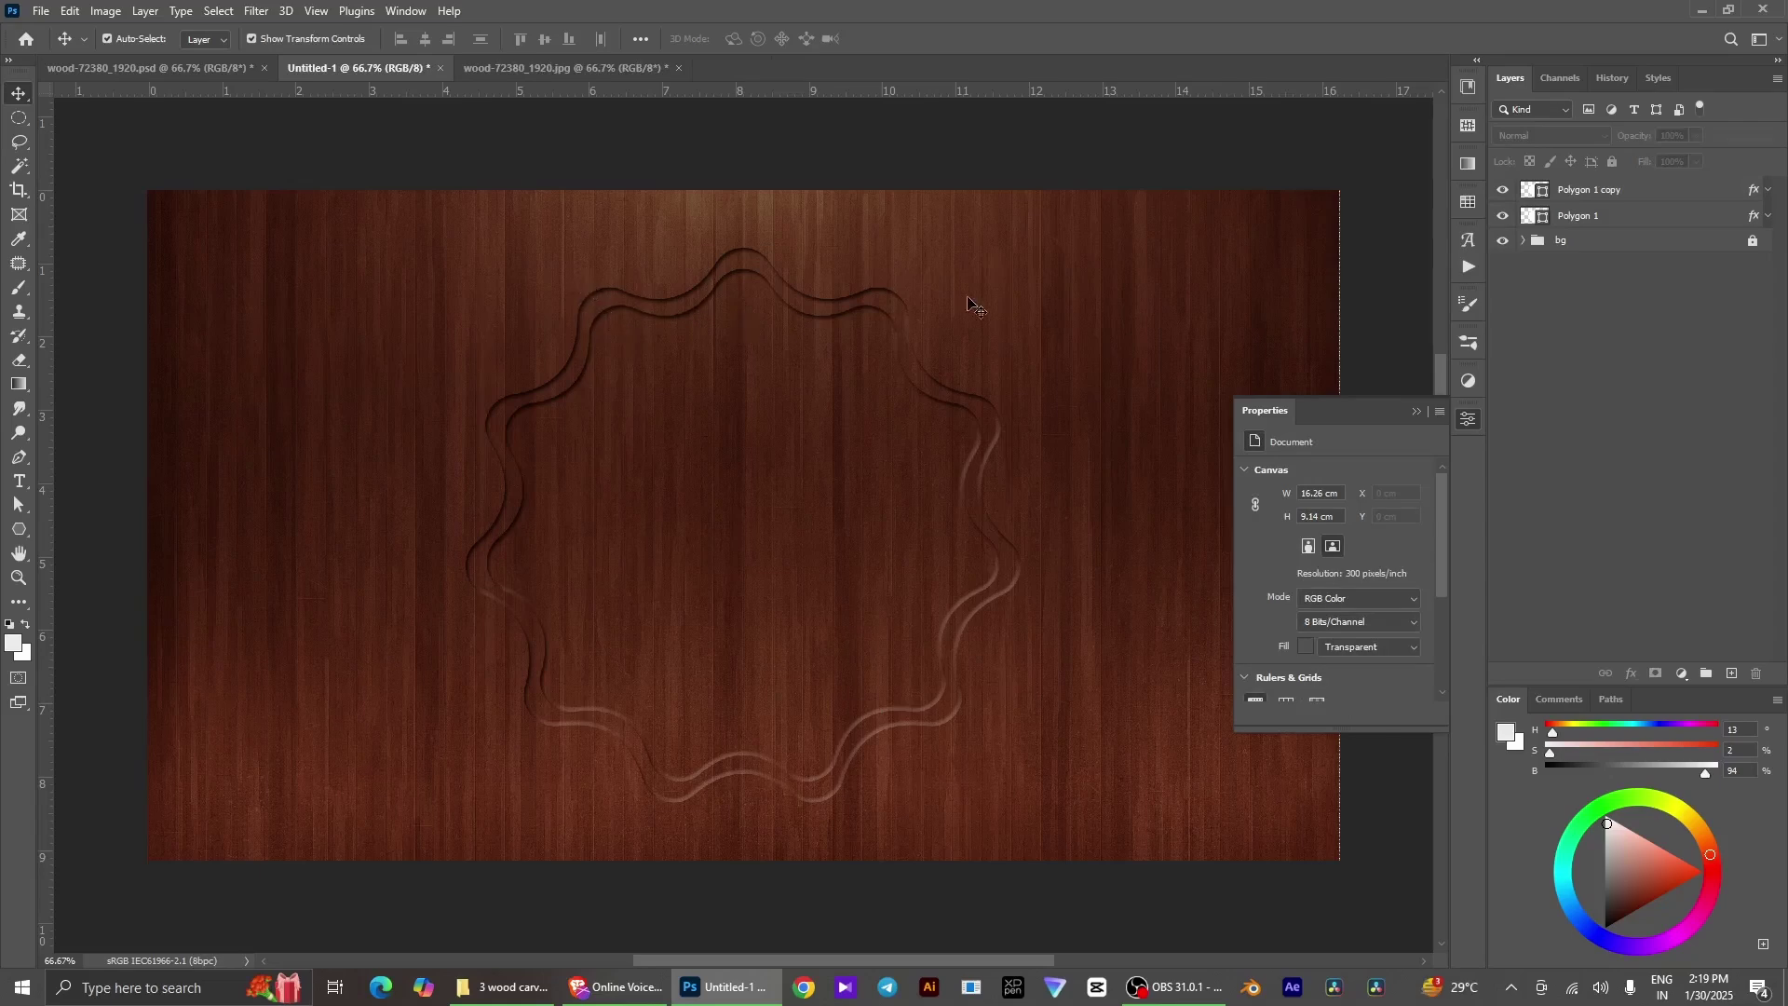
Rename the original outer polygon layer "shape1"
click(1660, 216)
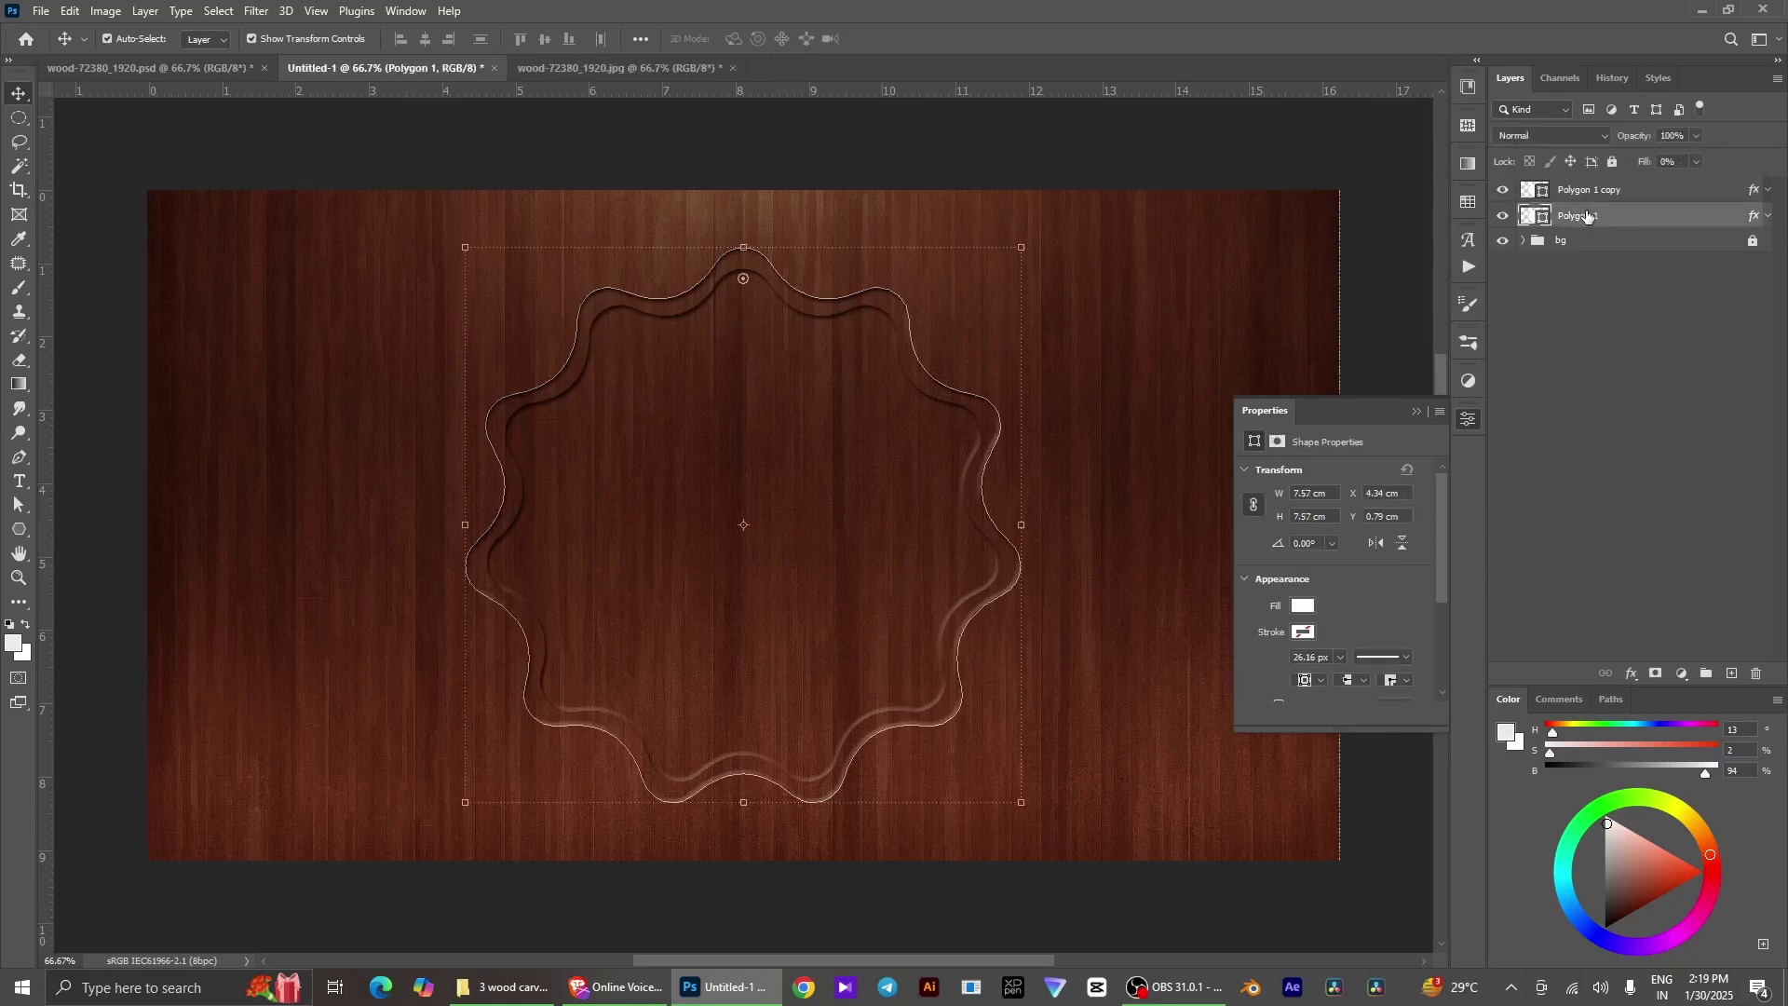
double_click(1586, 214)
text(shape1)
key(Return)
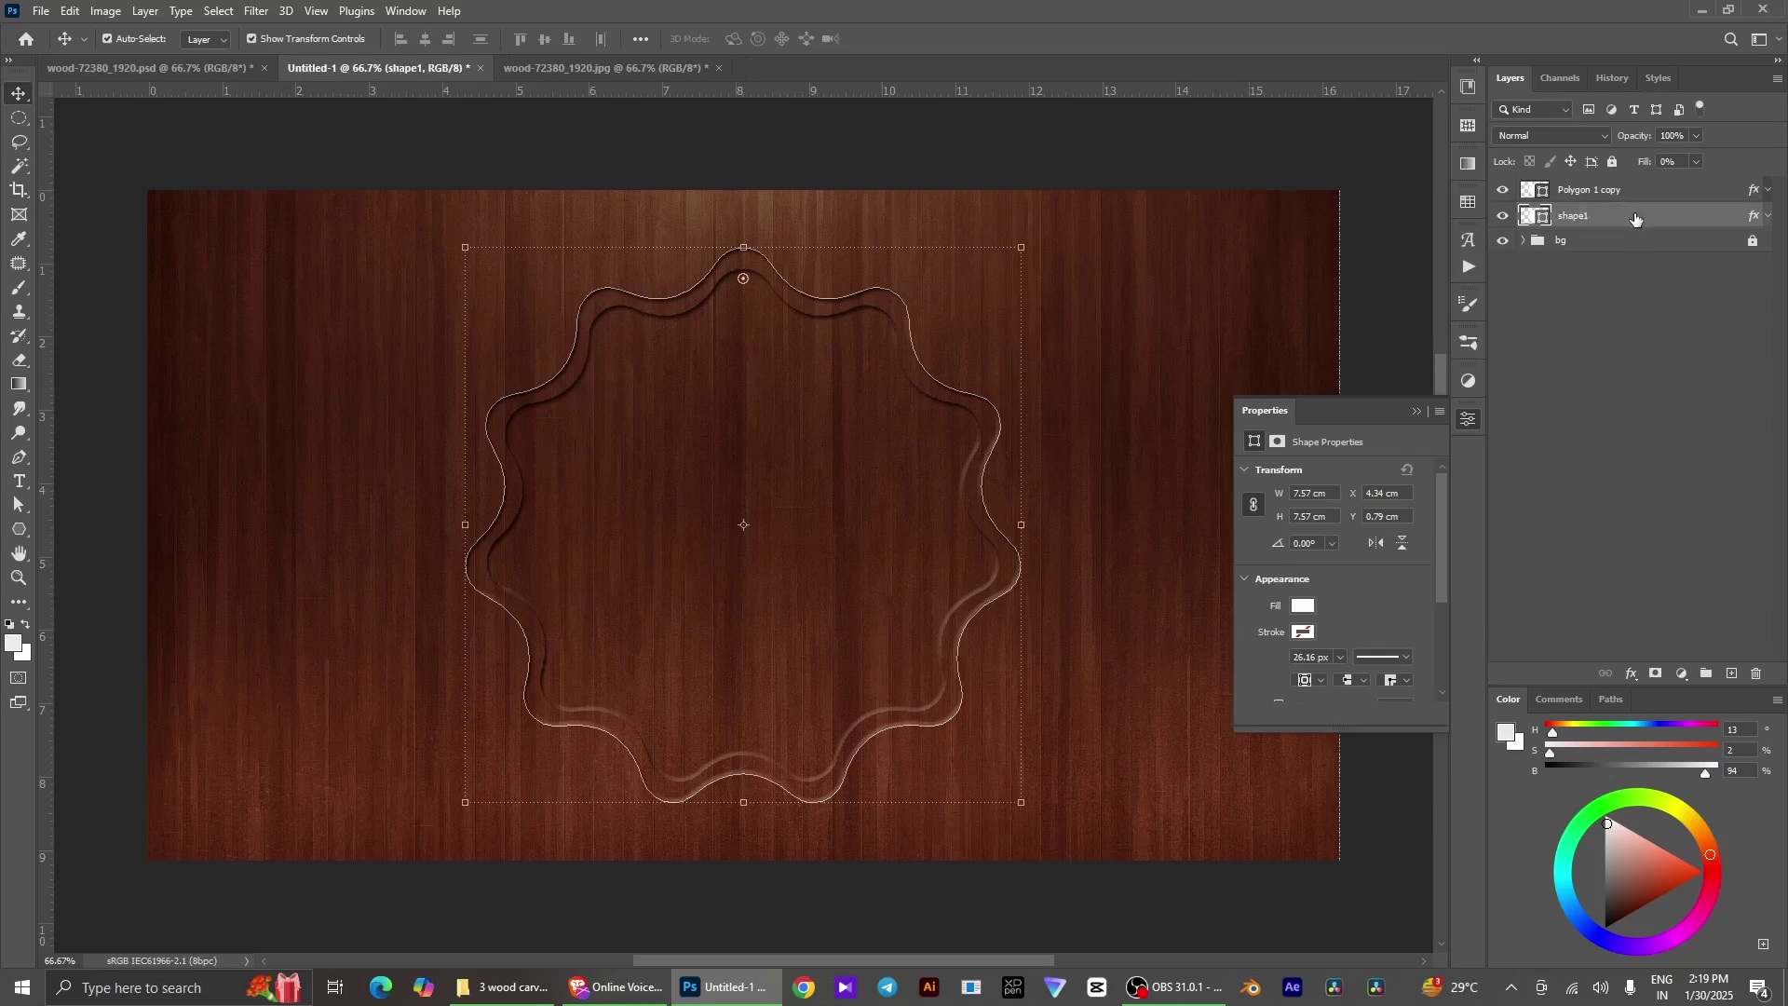
Duplicate the shape1 layer and set the copy to Overlay blending with 100% fill
key(ctrl+j)
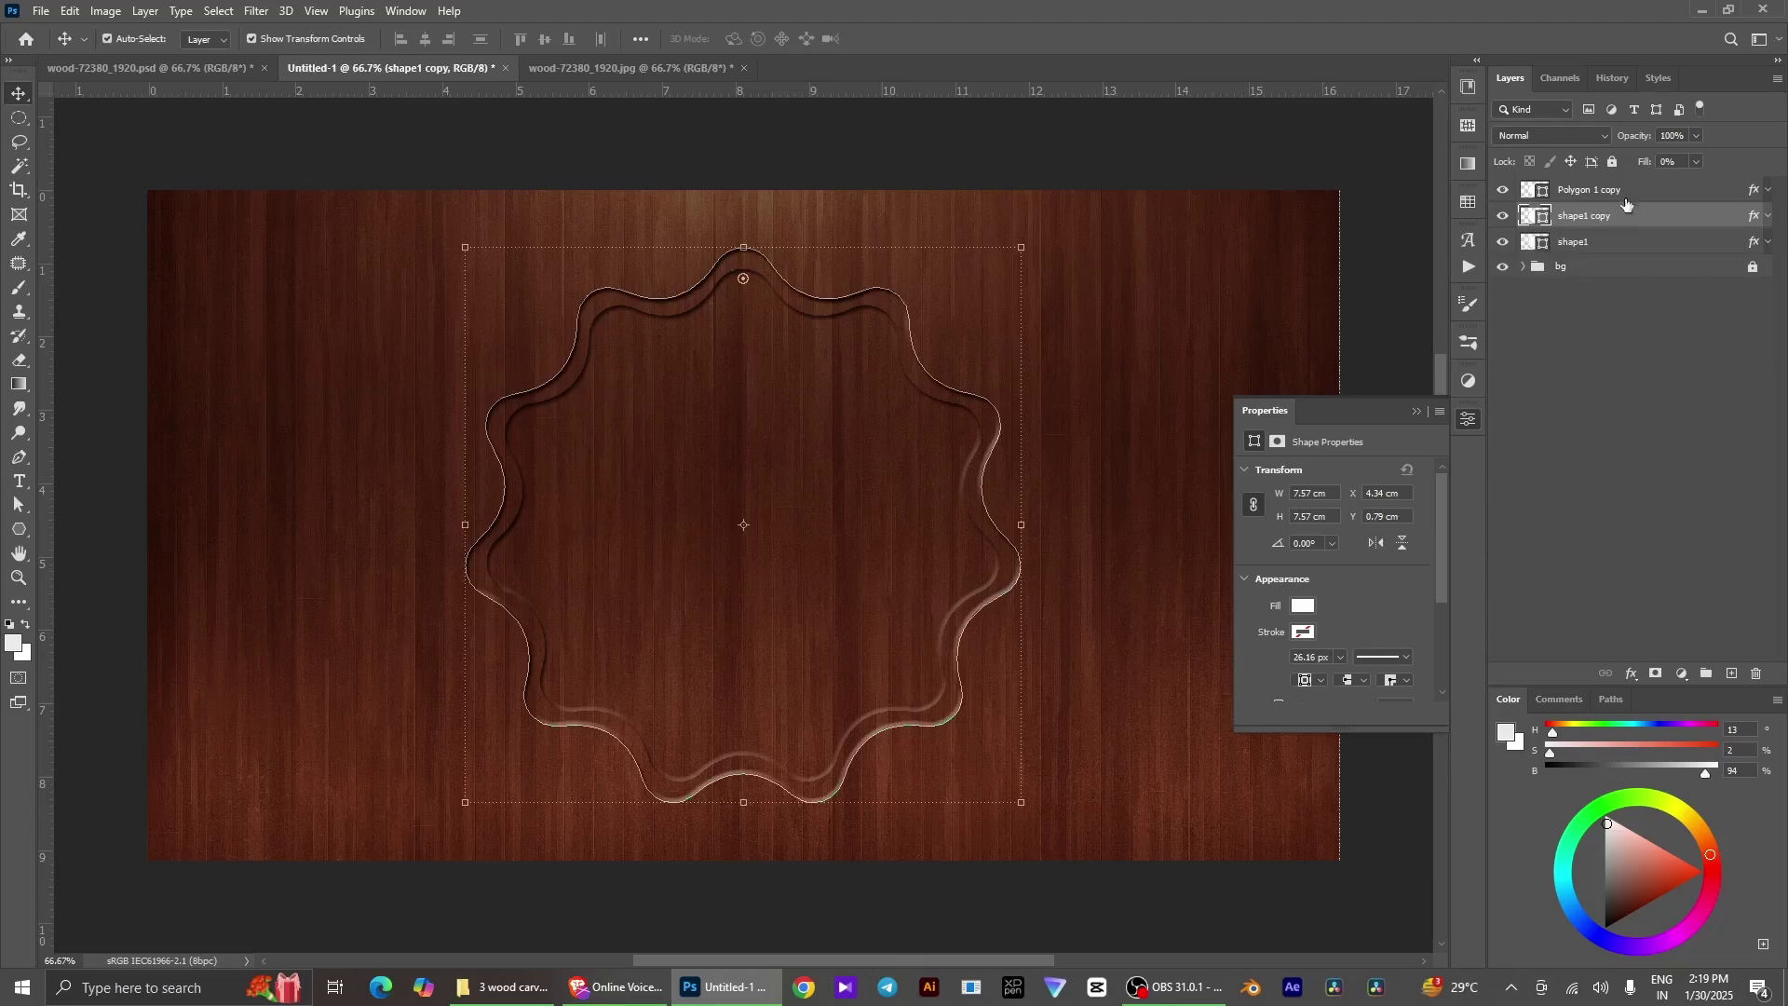
click(1547, 138)
click(1537, 332)
drag(1645, 162, 1787, 165)
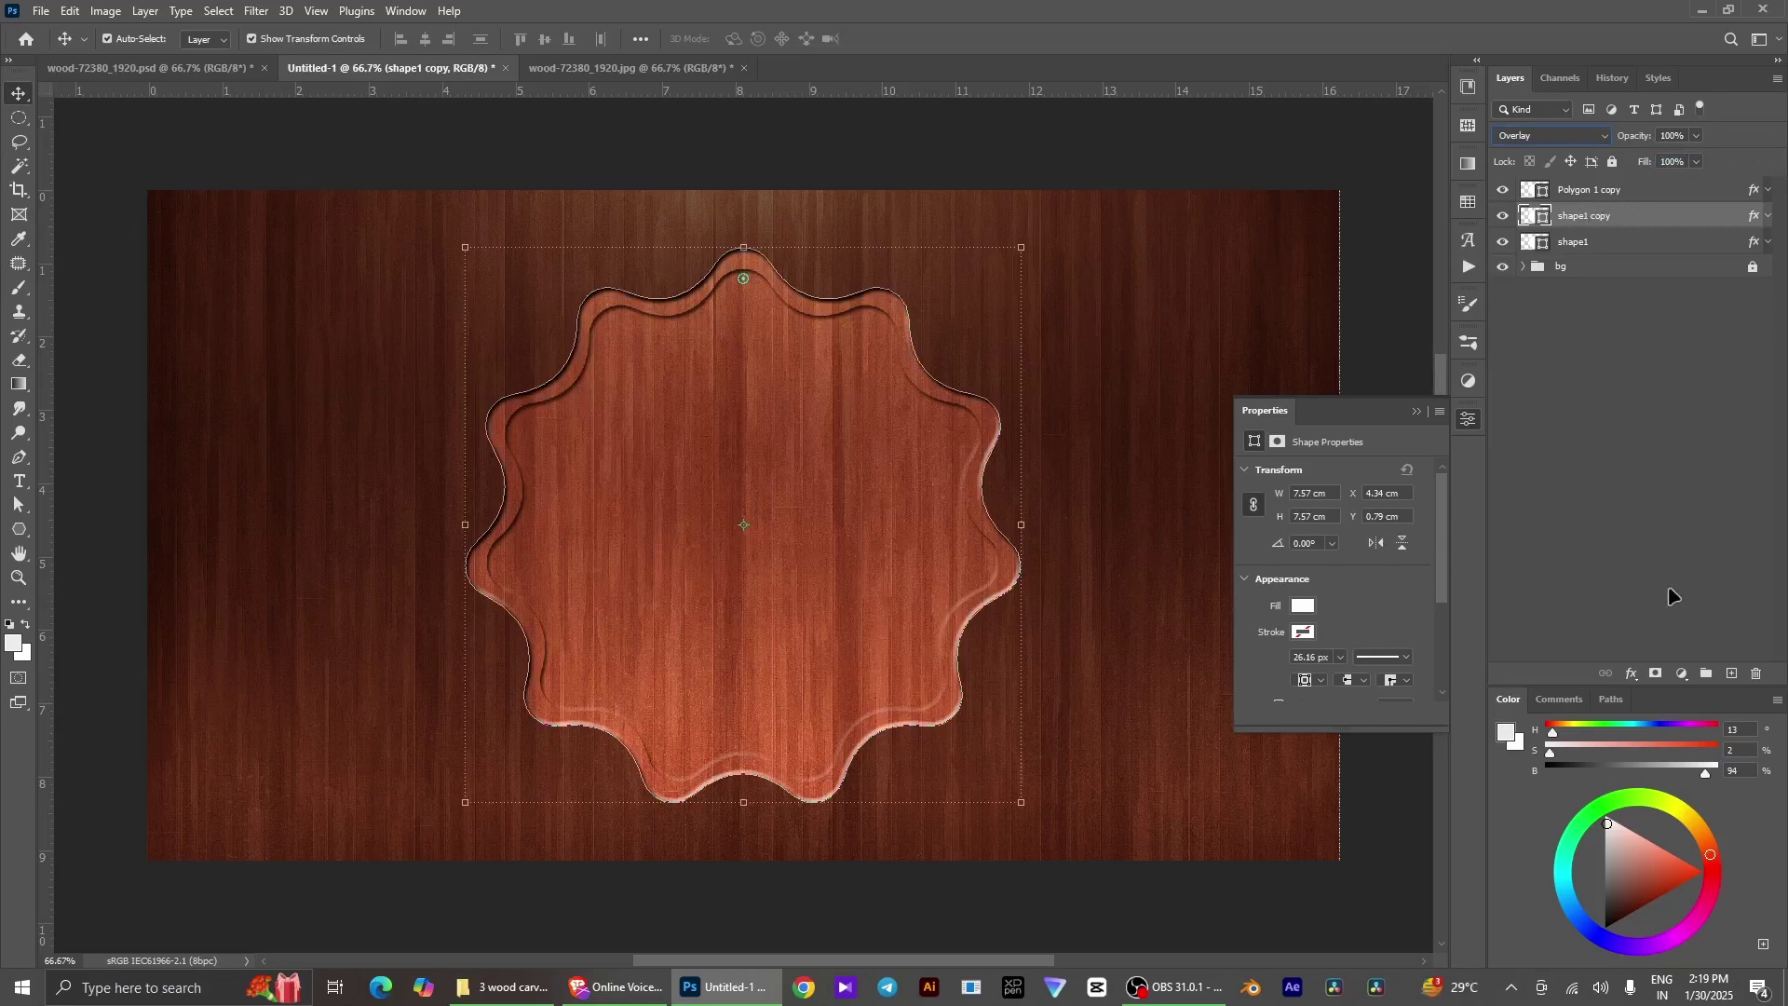
Add a black layer mask to shape1 copy and set up a white 40 px soft brush at 100% opacity
alt+click(1657, 674)
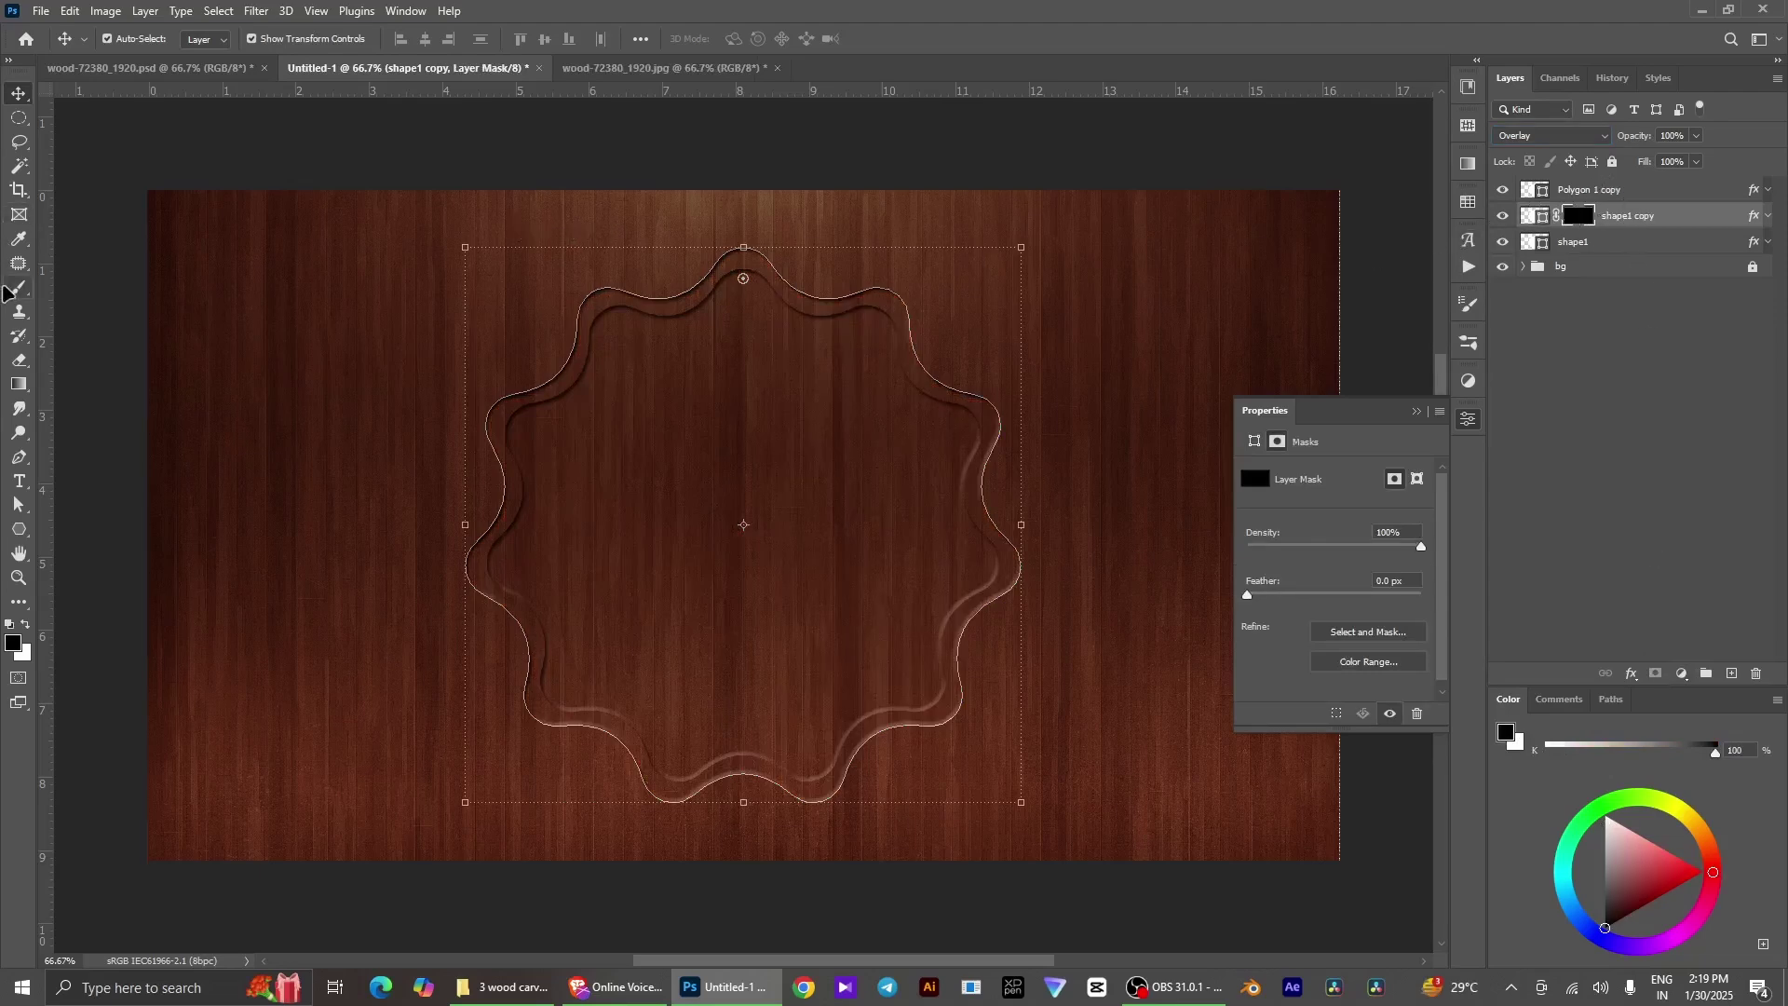
key(b)
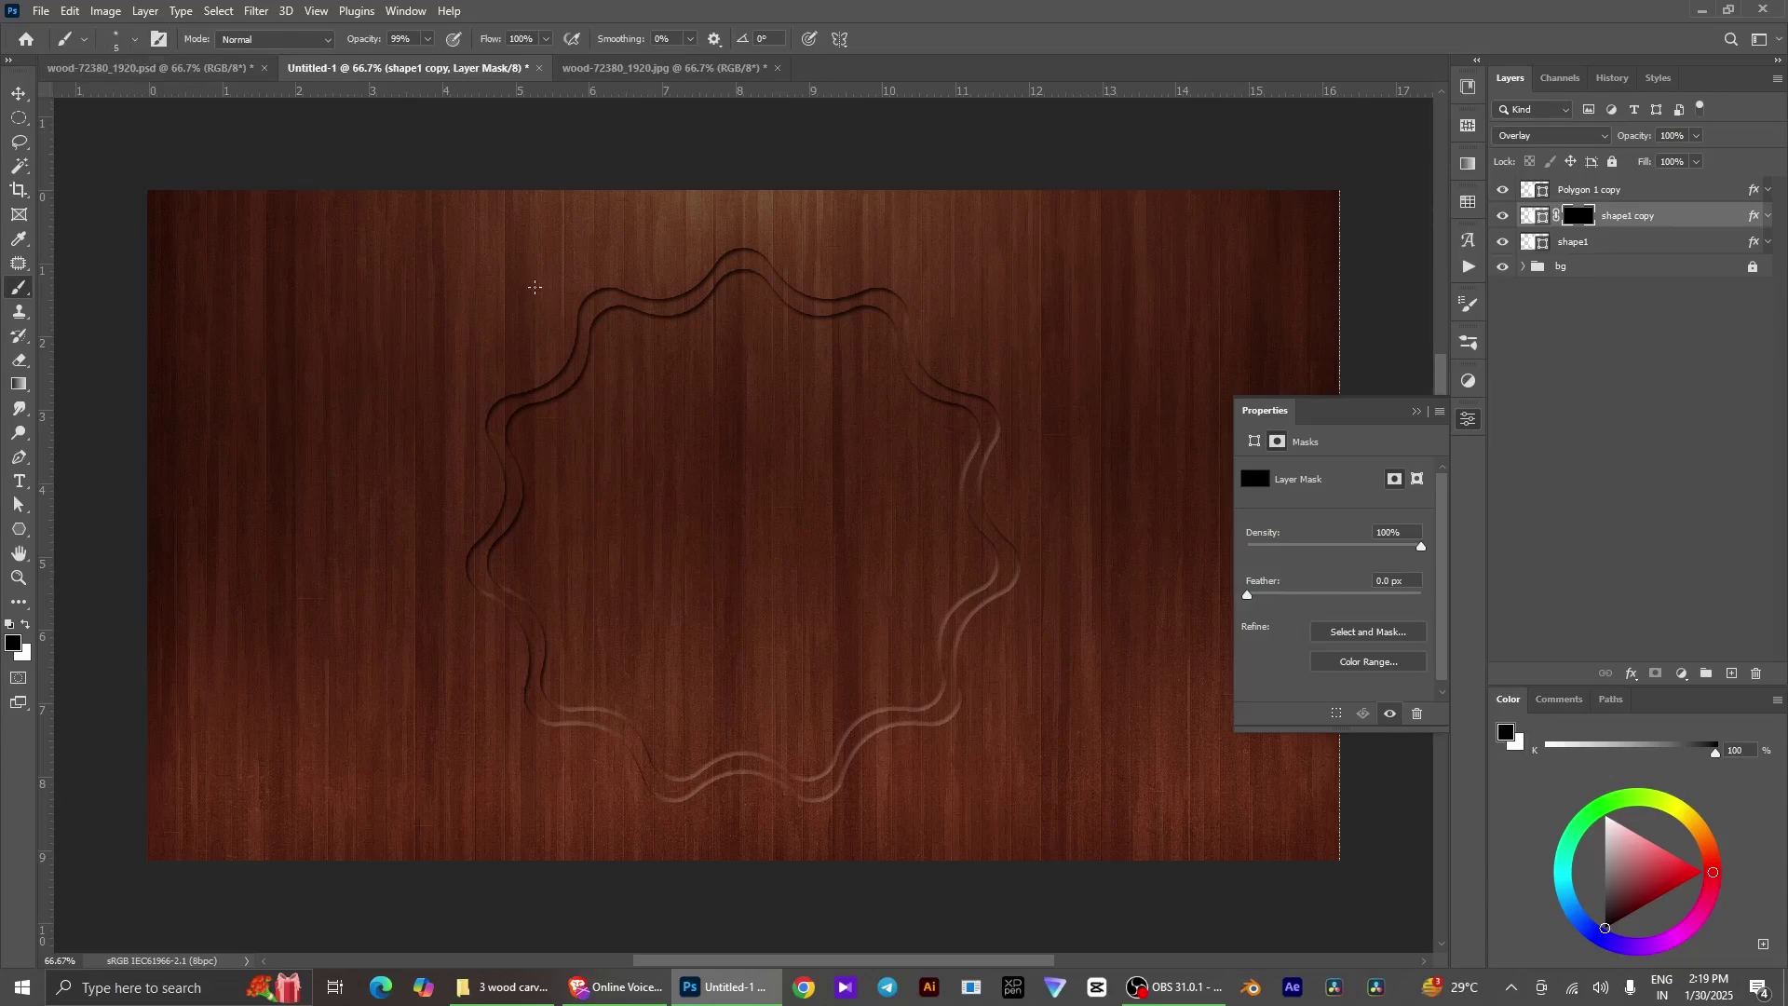
key(bracketleft)
drag(362, 41, 366, 41)
click(26, 626)
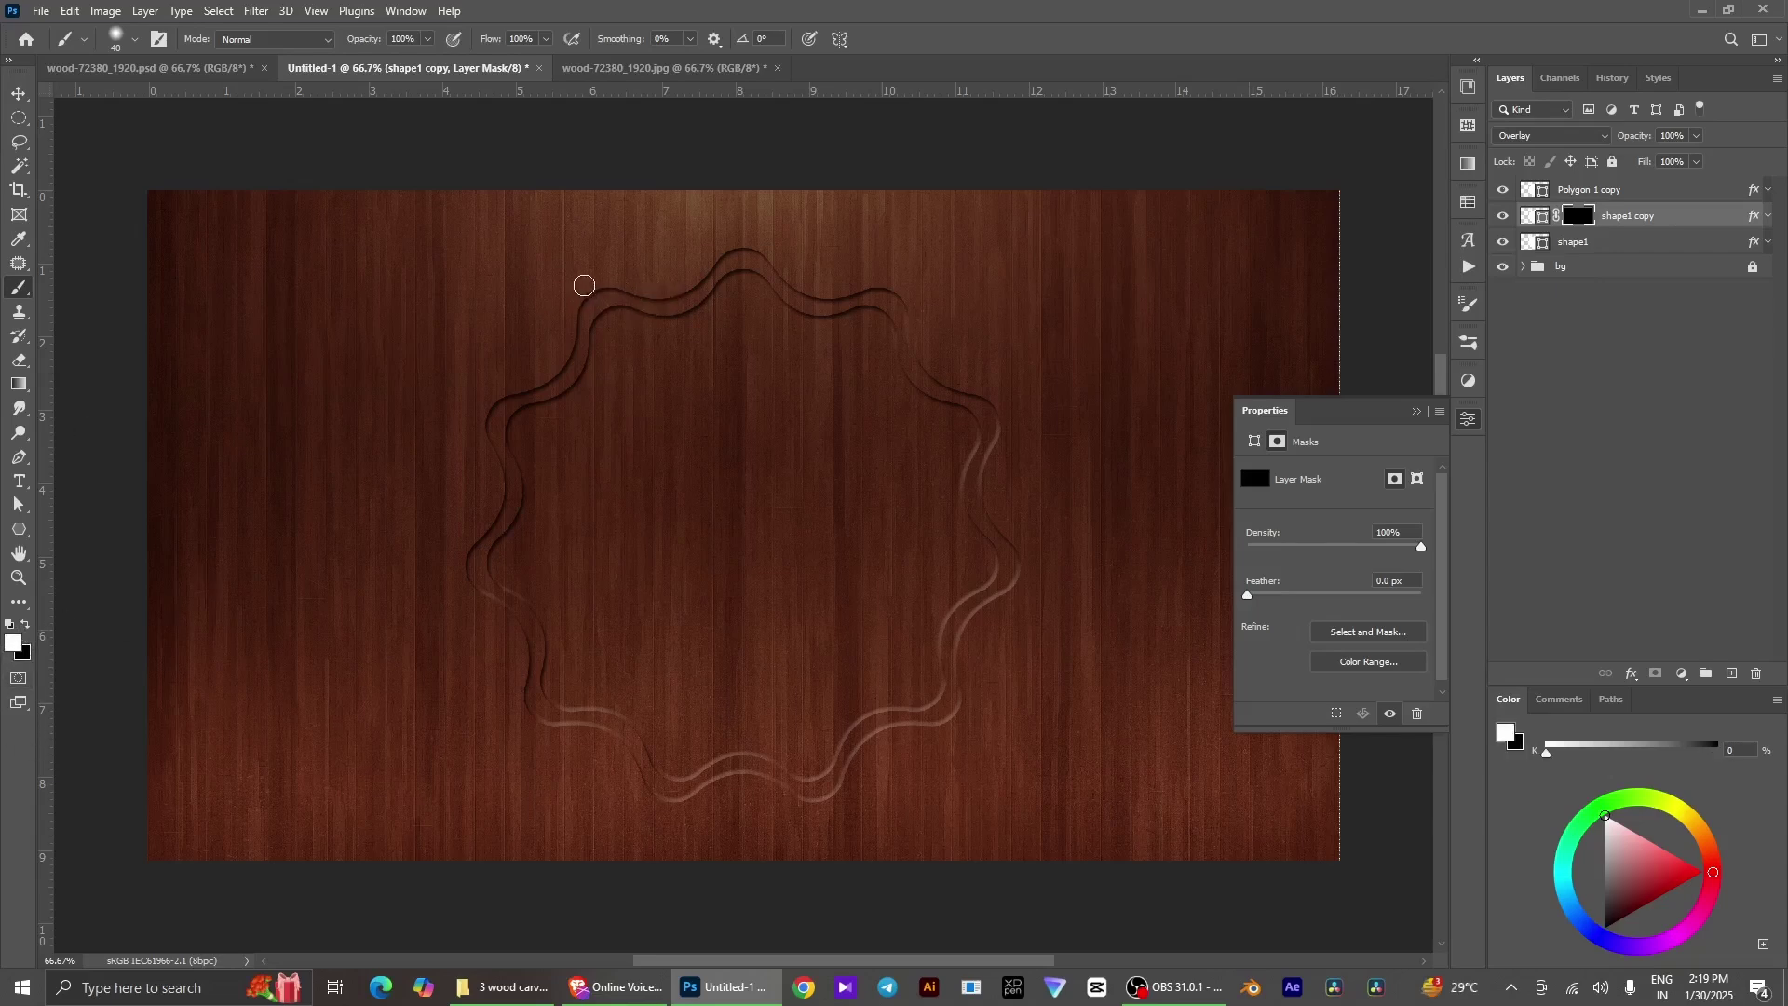
Paint white dabs on the shape1 copy mask at the outer tips of the wavy badge to reveal highlights
mouse_move(592, 292)
mouse_down()
mouse_move(770, 241)
mouse_move(743, 247)
mouse_move(896, 292)
mouse_up()
click(895, 291)
click(1001, 417)
click(1022, 572)
click(950, 714)
click(824, 798)
click(668, 800)
click(489, 412)
Enlarge the brush to 70 px at 50% opacity and dab softer highlights over all the badge's outer tips on the mask
key(bracketright)
key(bracketright)
key(bracketright)
text(85)
text(5)
click(590, 292)
click(742, 248)
click(894, 298)
click(989, 419)
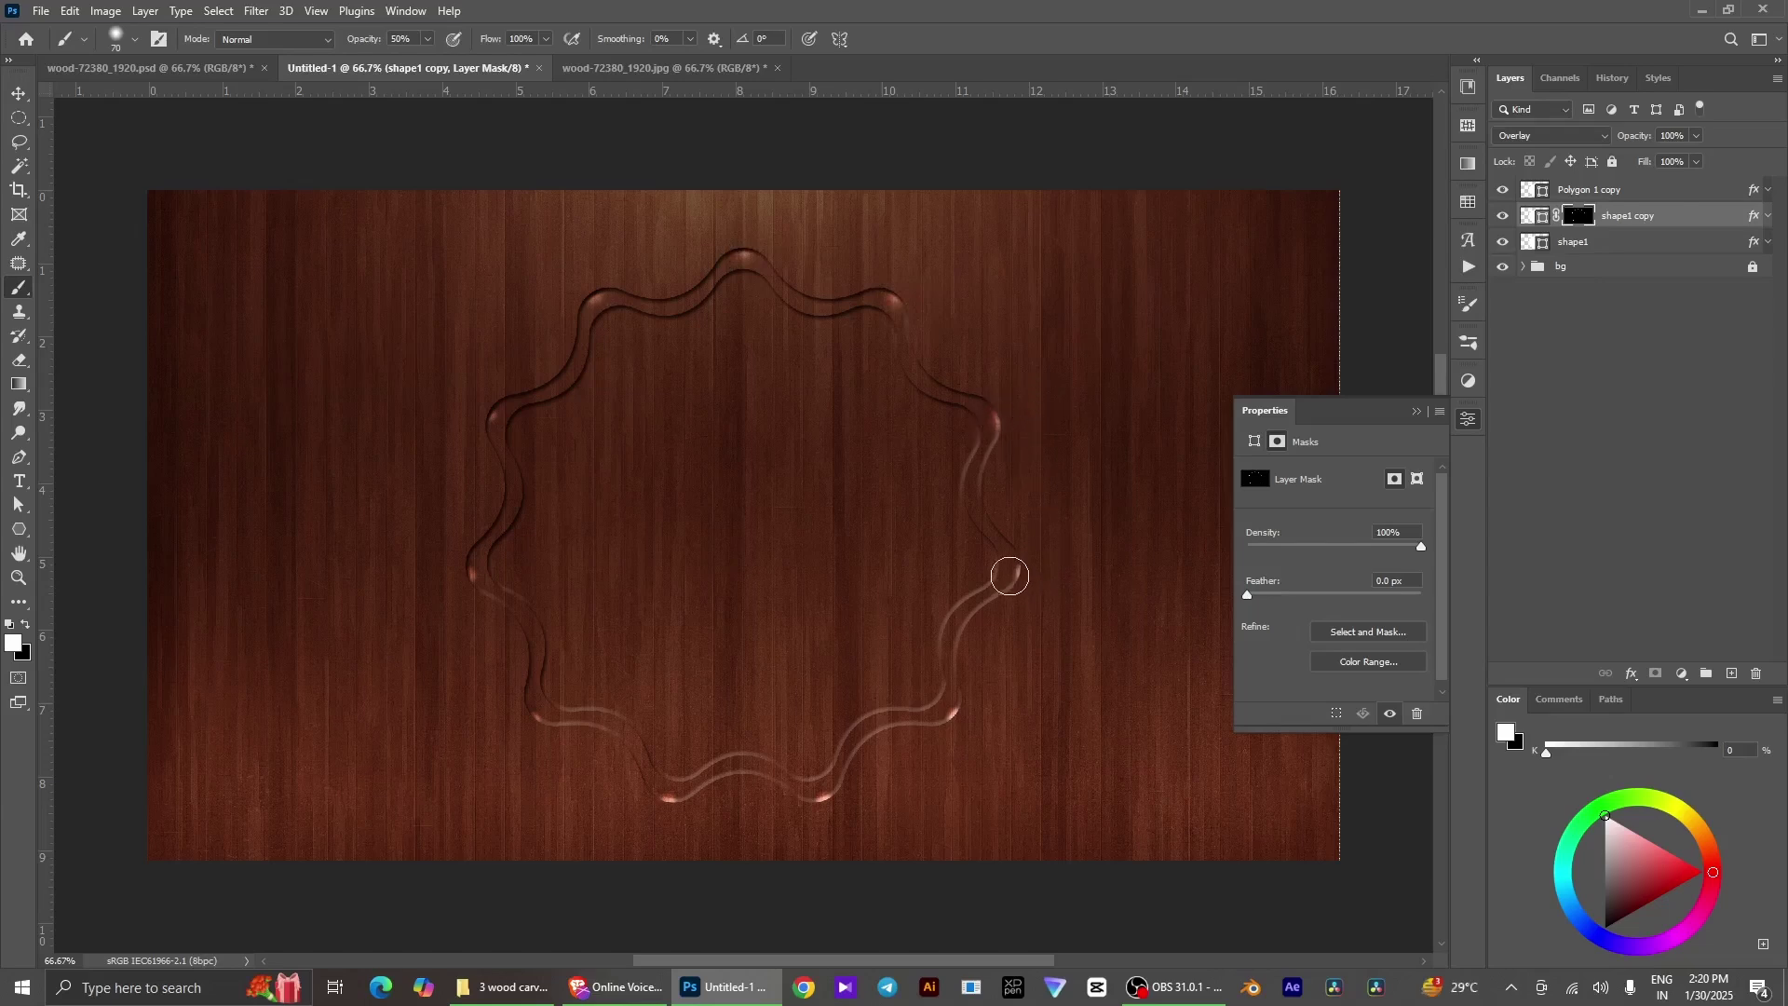
click(1014, 571)
click(951, 713)
click(823, 796)
click(665, 796)
click(533, 714)
click(468, 577)
click(491, 413)
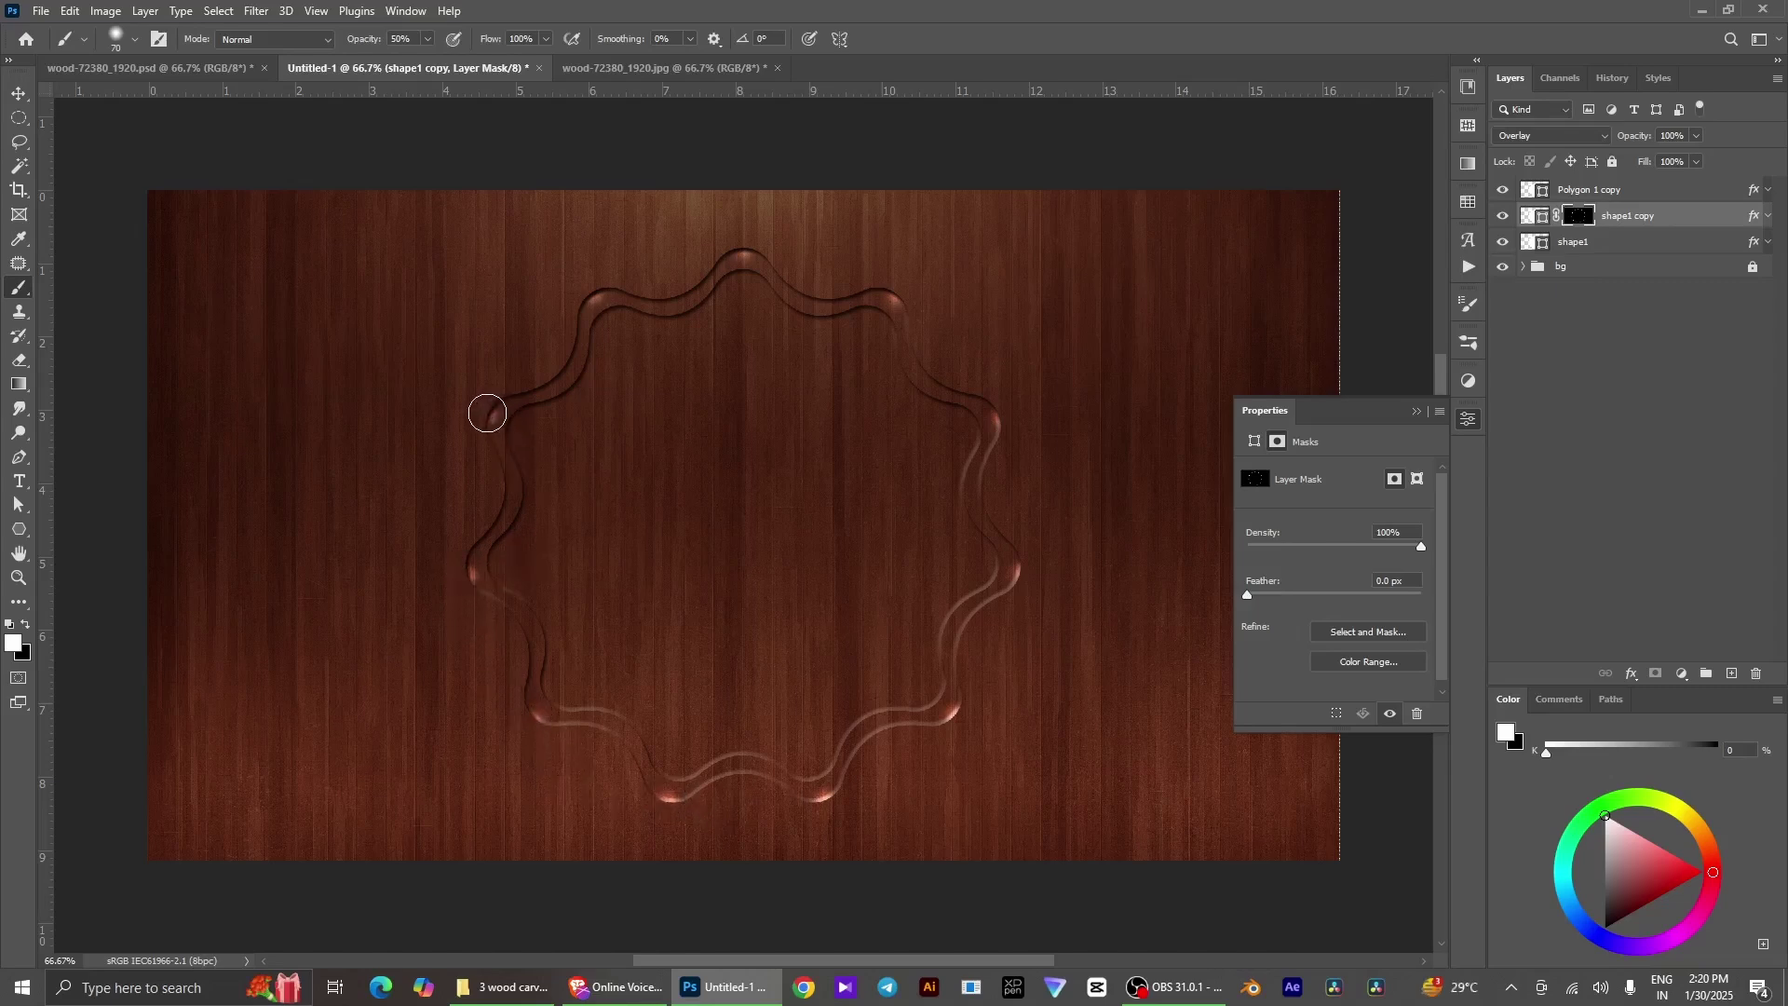
Turn off shape1 copy's Inner Shadow and Color Overlay, and add a yellow Gradient Overlay in Overlay mode at 100% opacity
click(1767, 217)
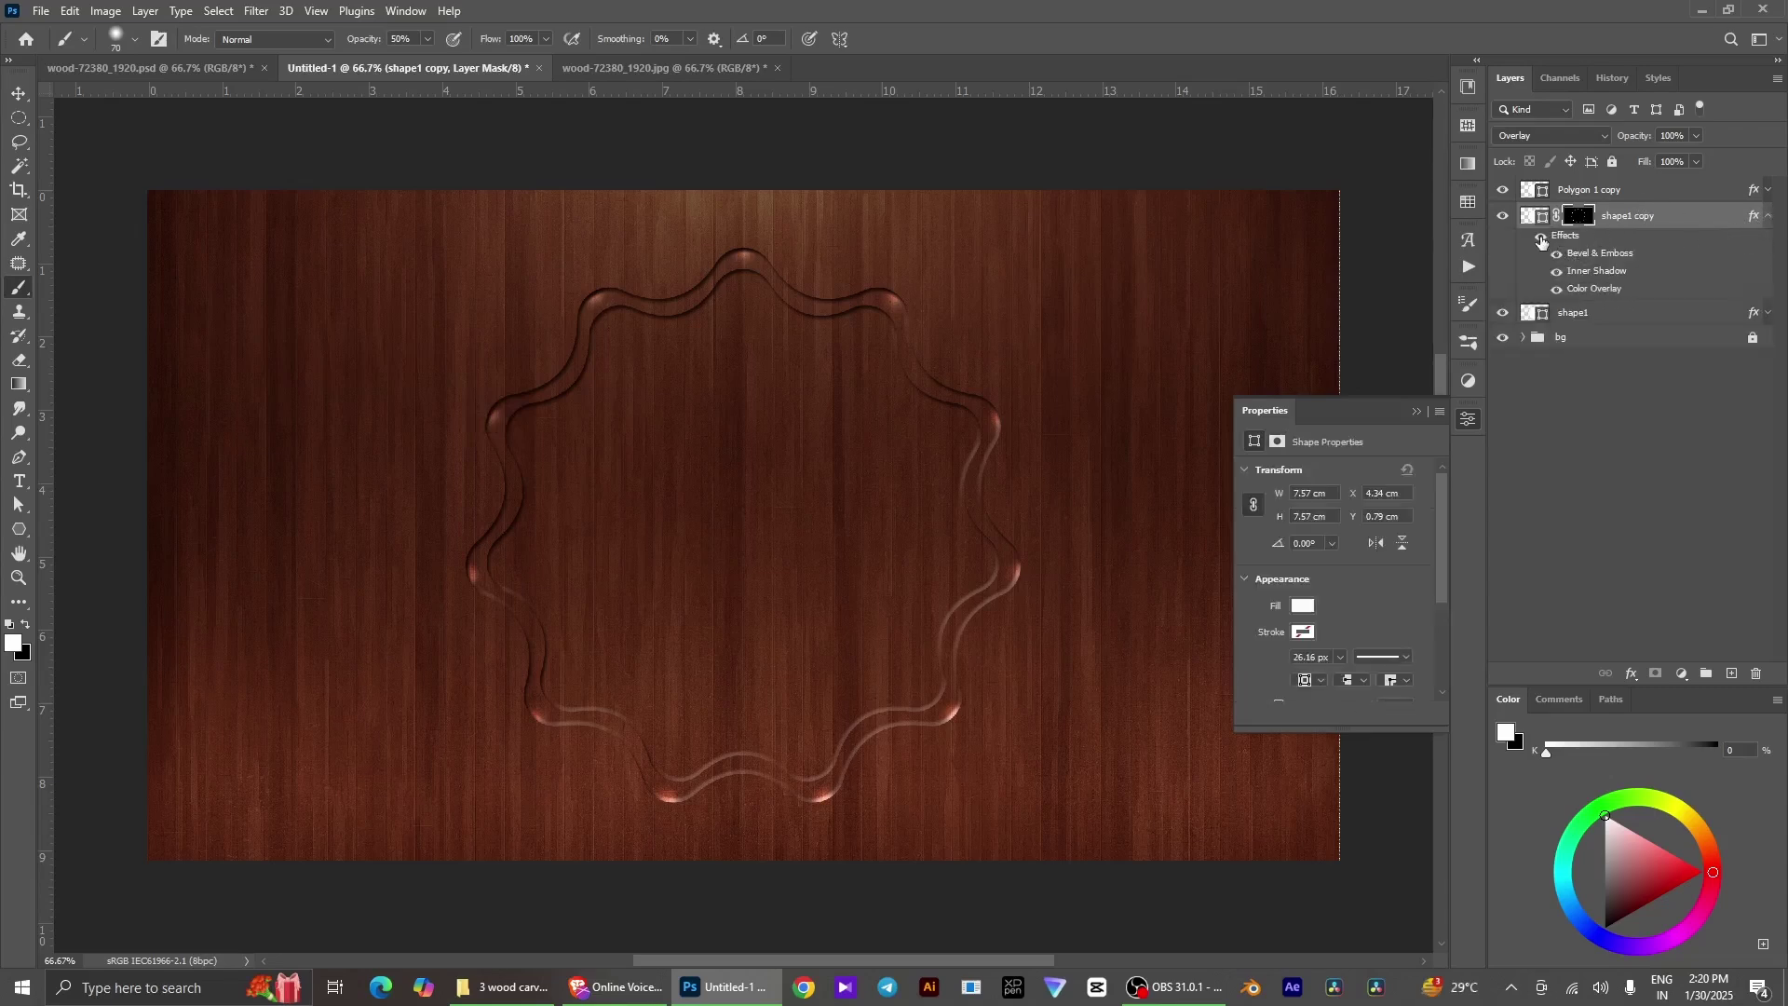
drag(1557, 258, 1558, 272)
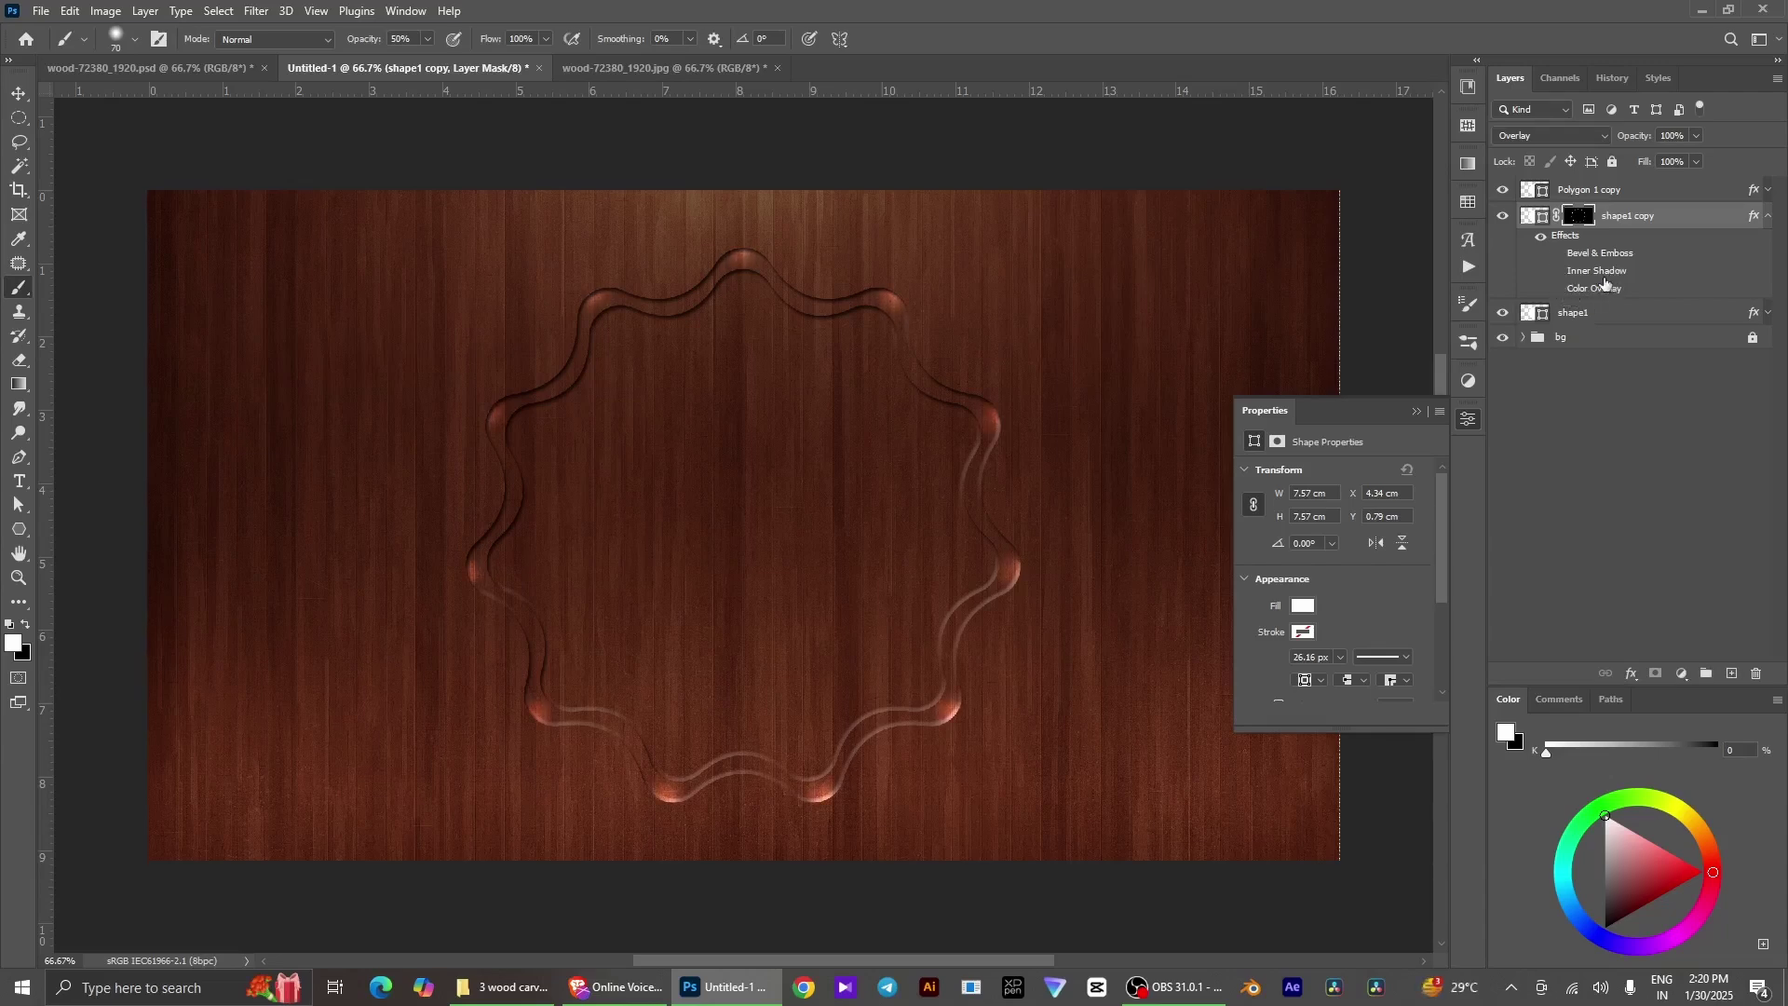
double_click(1592, 252)
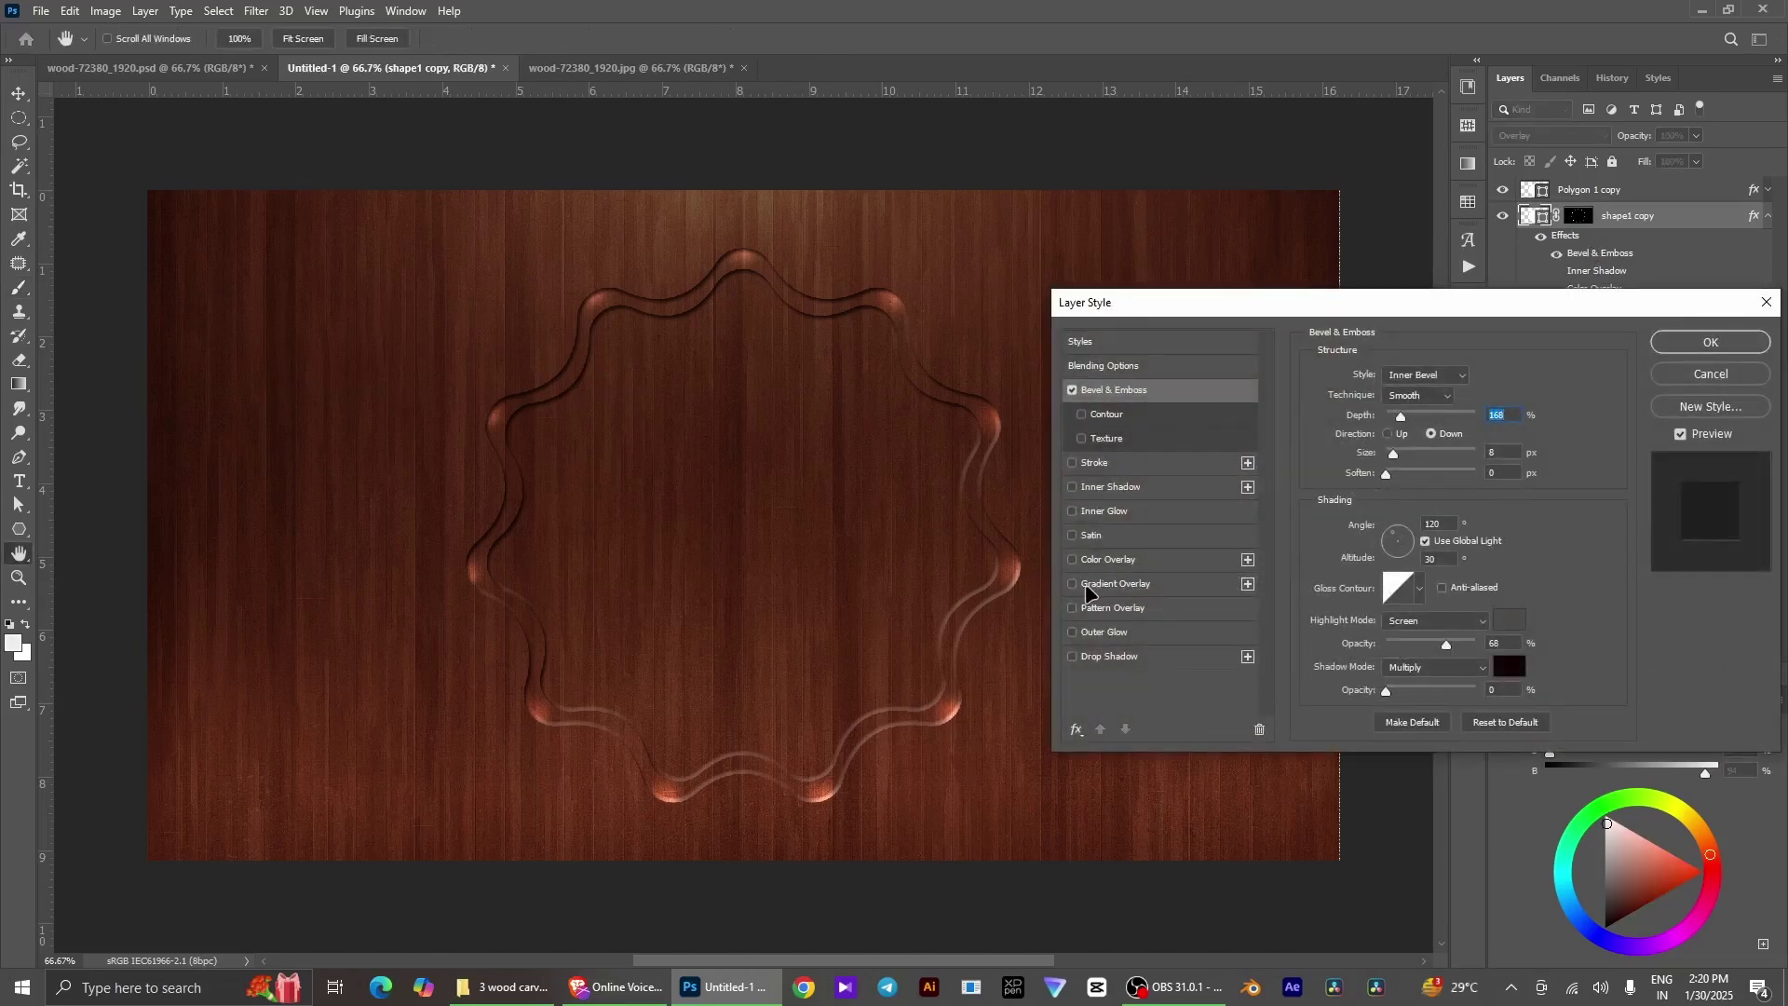
click(1125, 587)
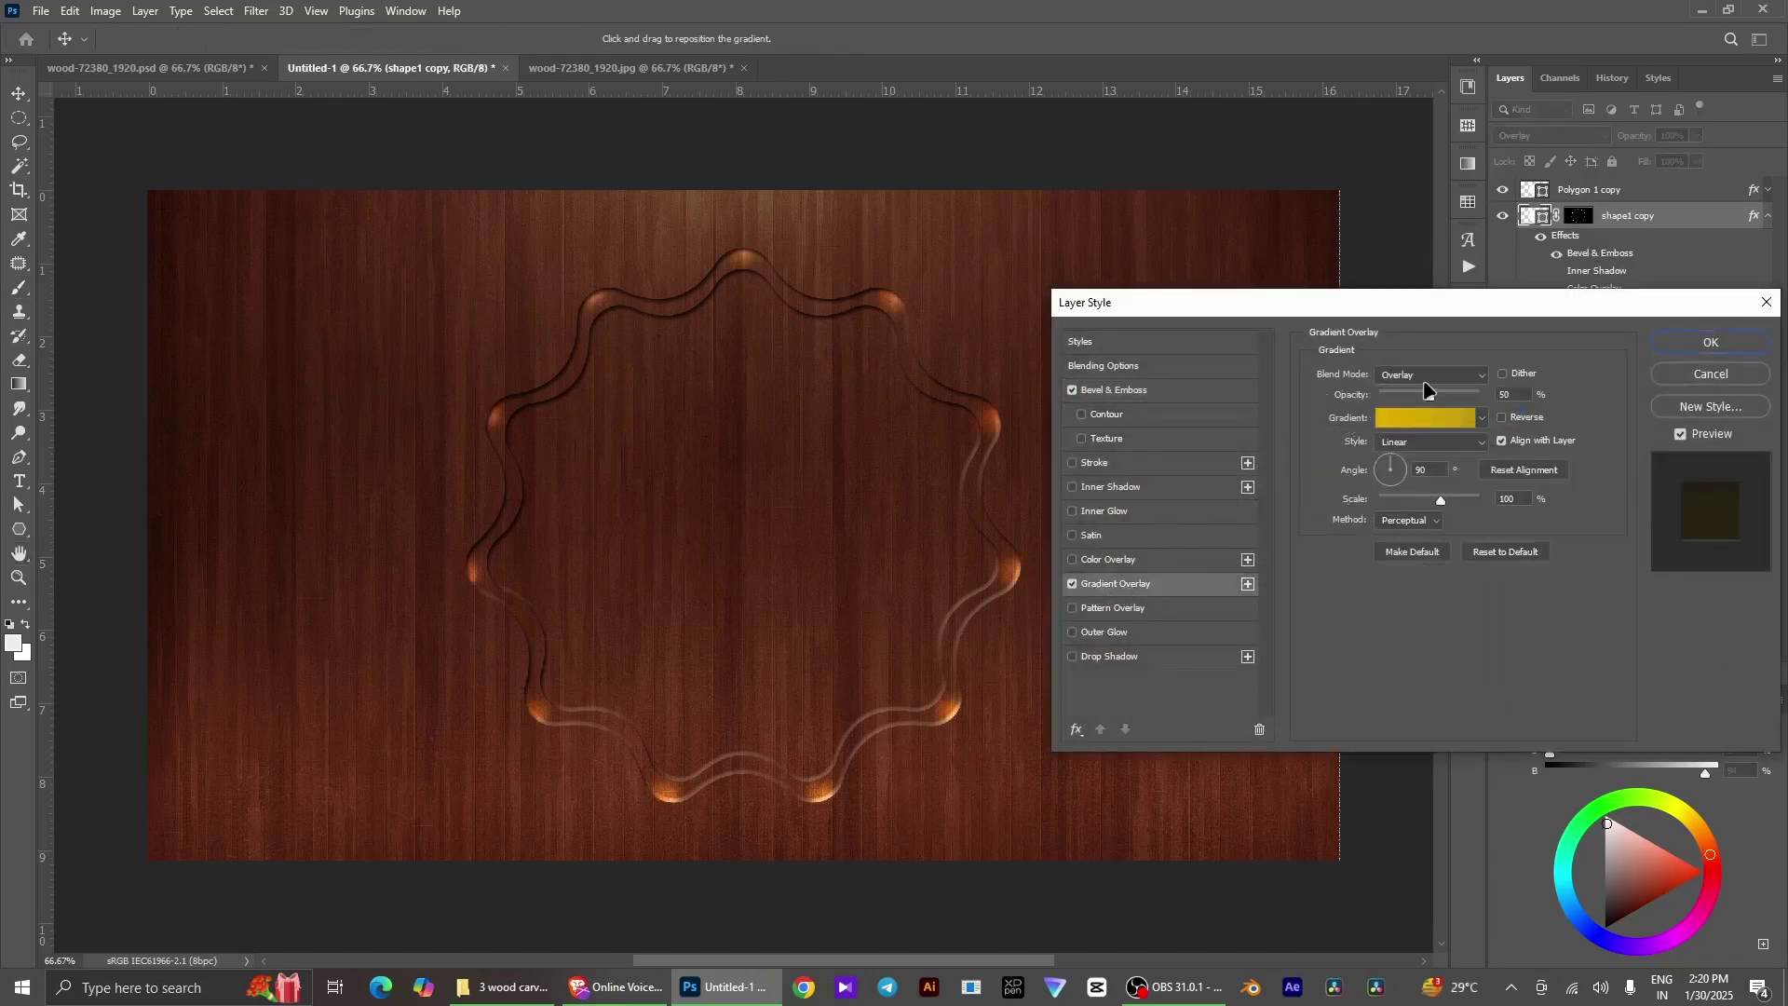
drag(1431, 401, 1475, 403)
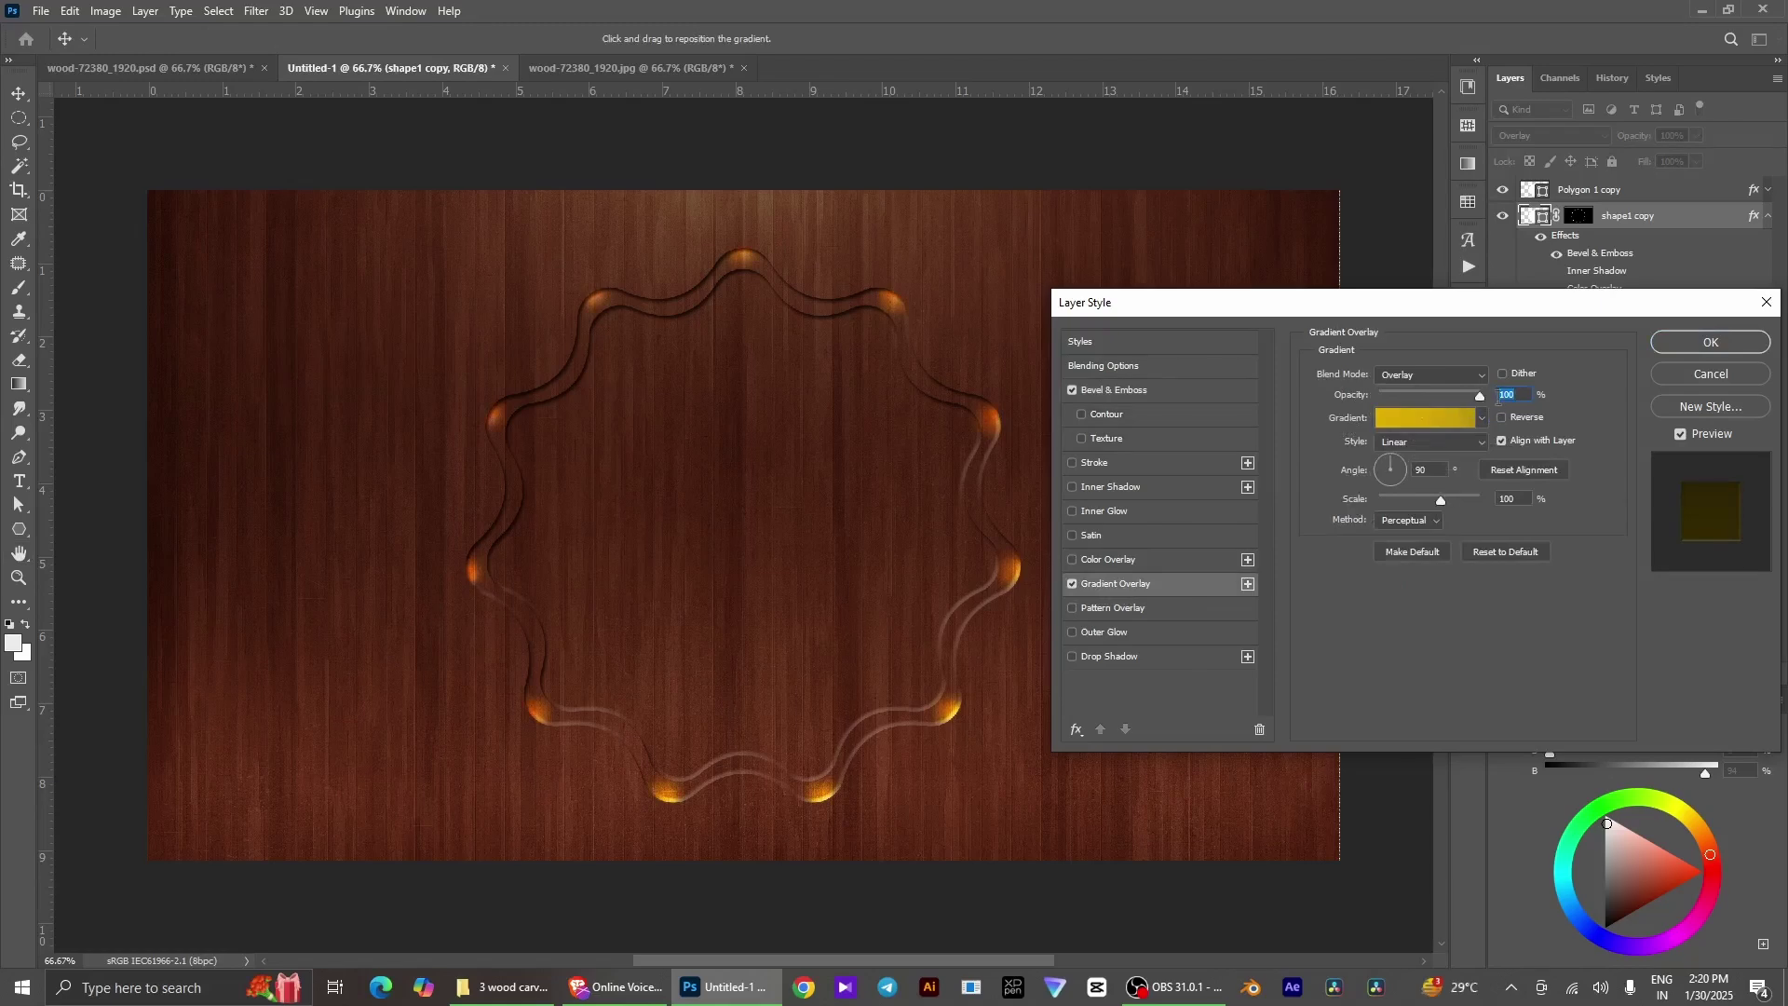
Brighten both colour stops of the overlay gradient to saturated yellow, using ffc600 for the first stop
click(1434, 419)
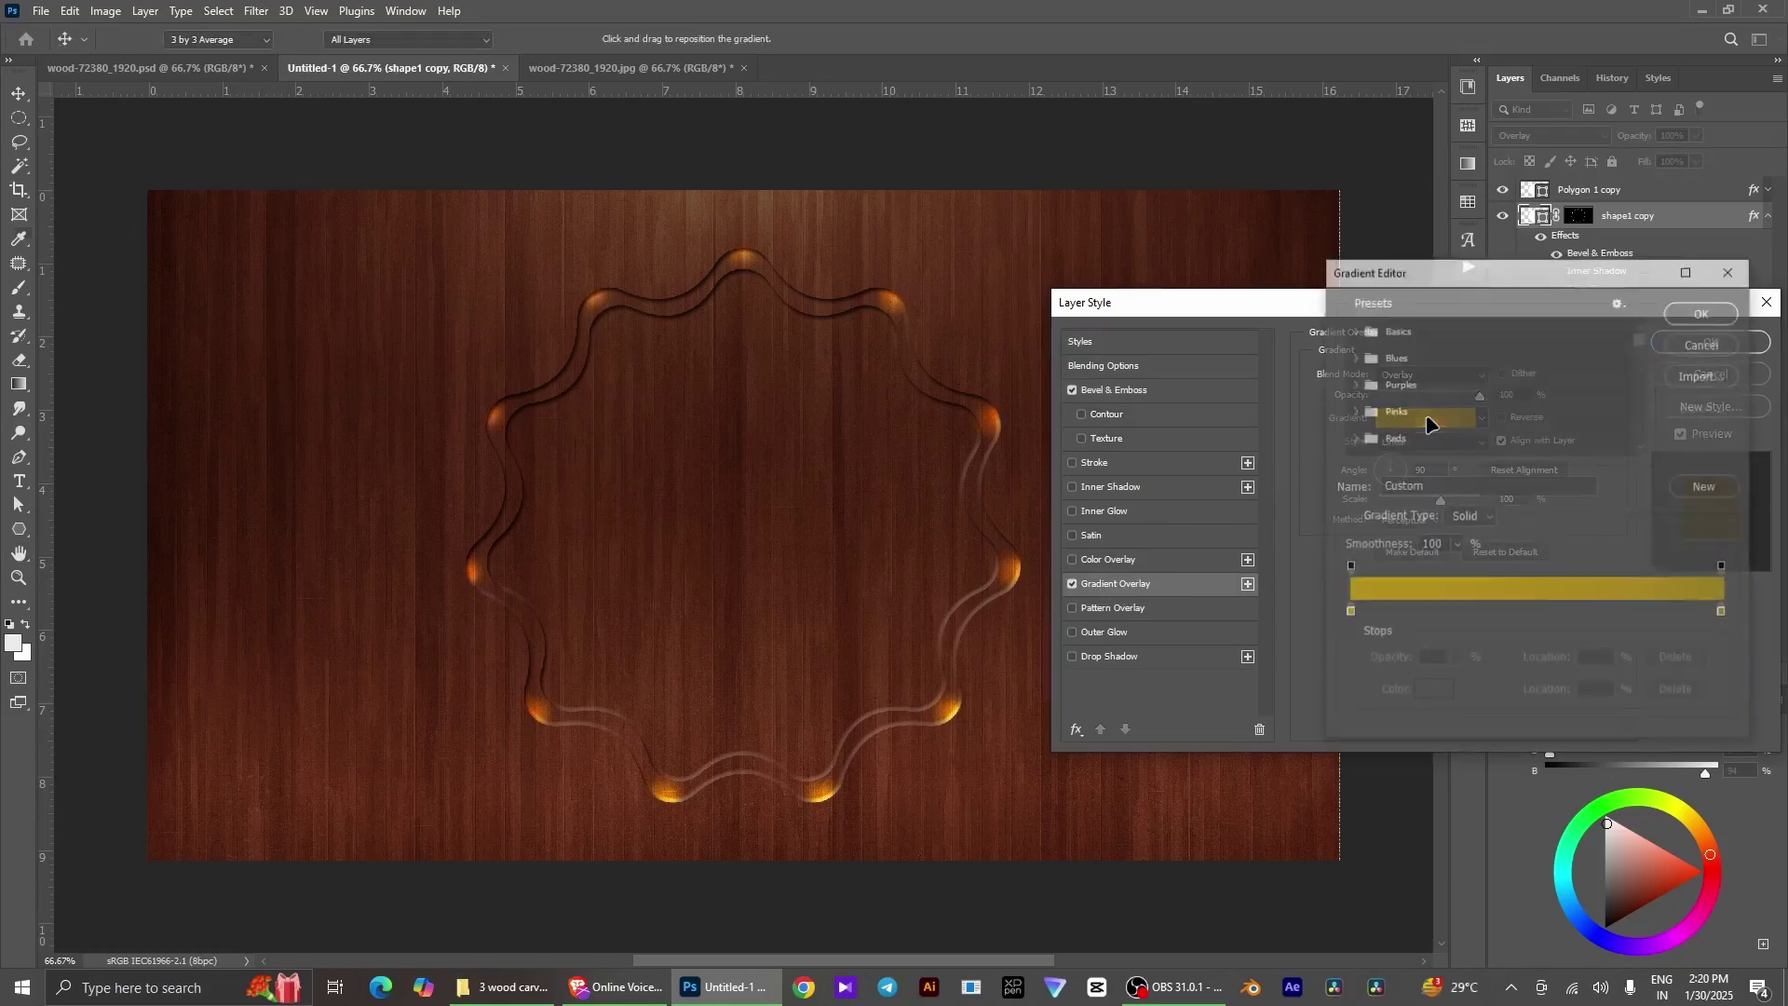
click(1349, 613)
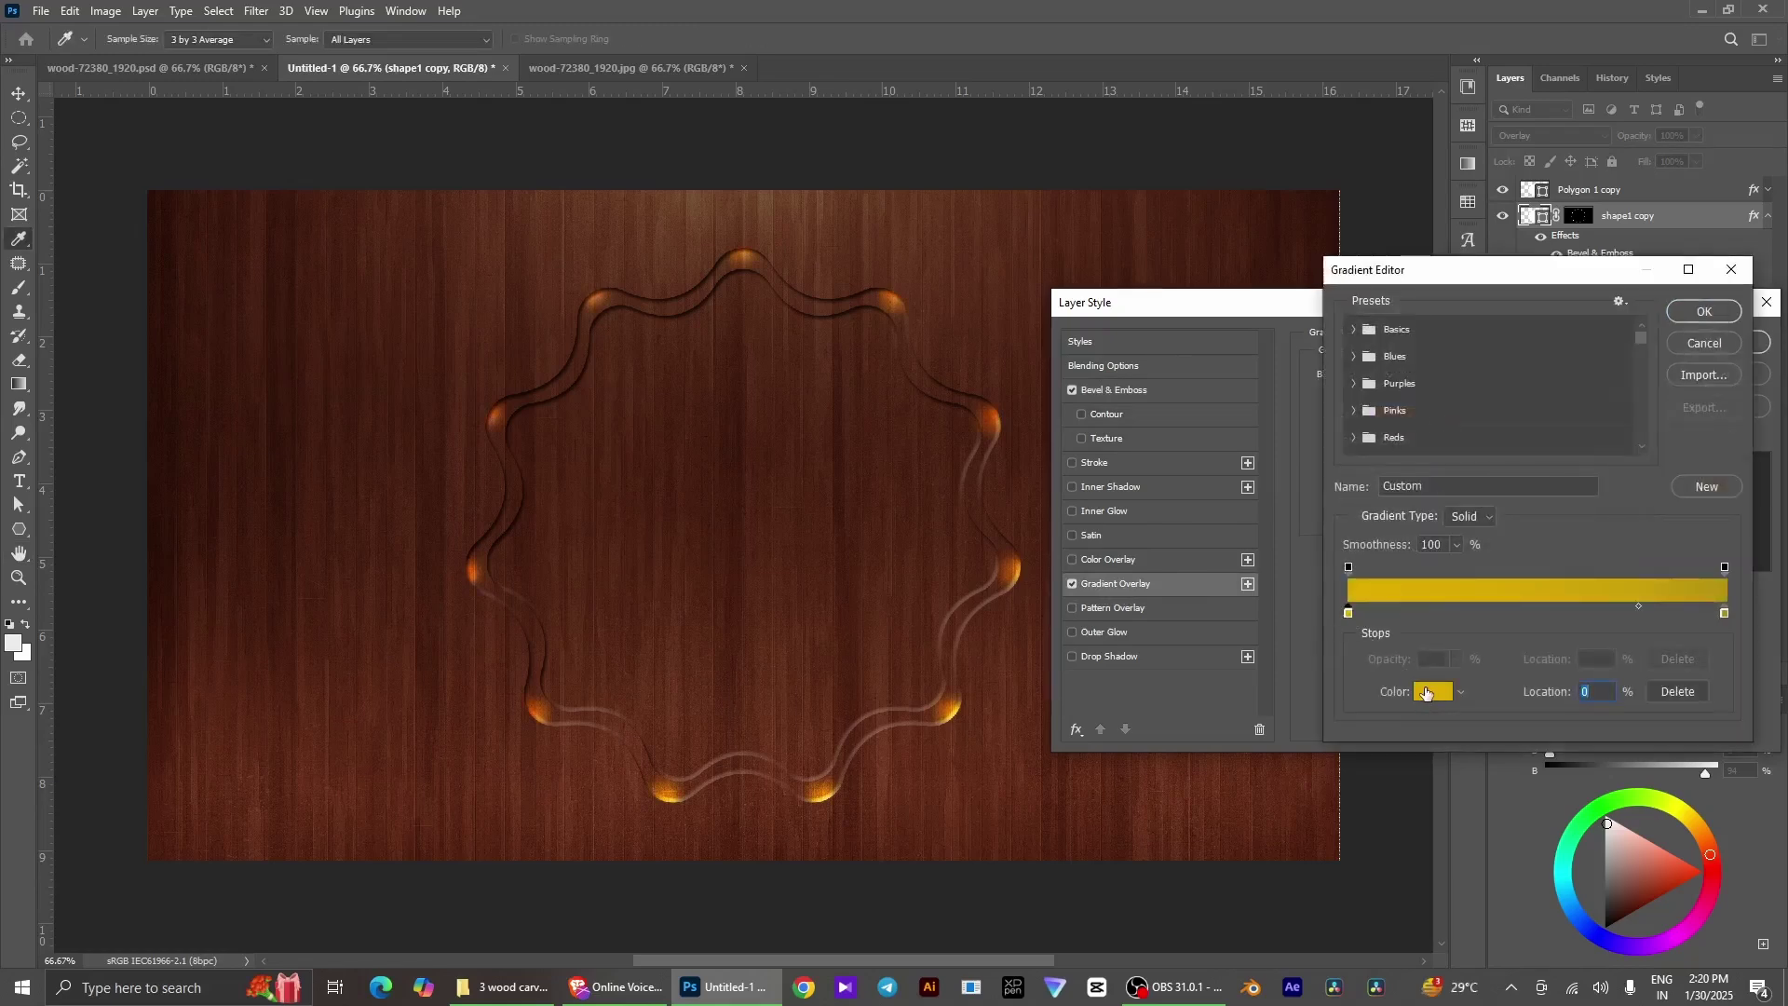
click(1426, 692)
click(1480, 656)
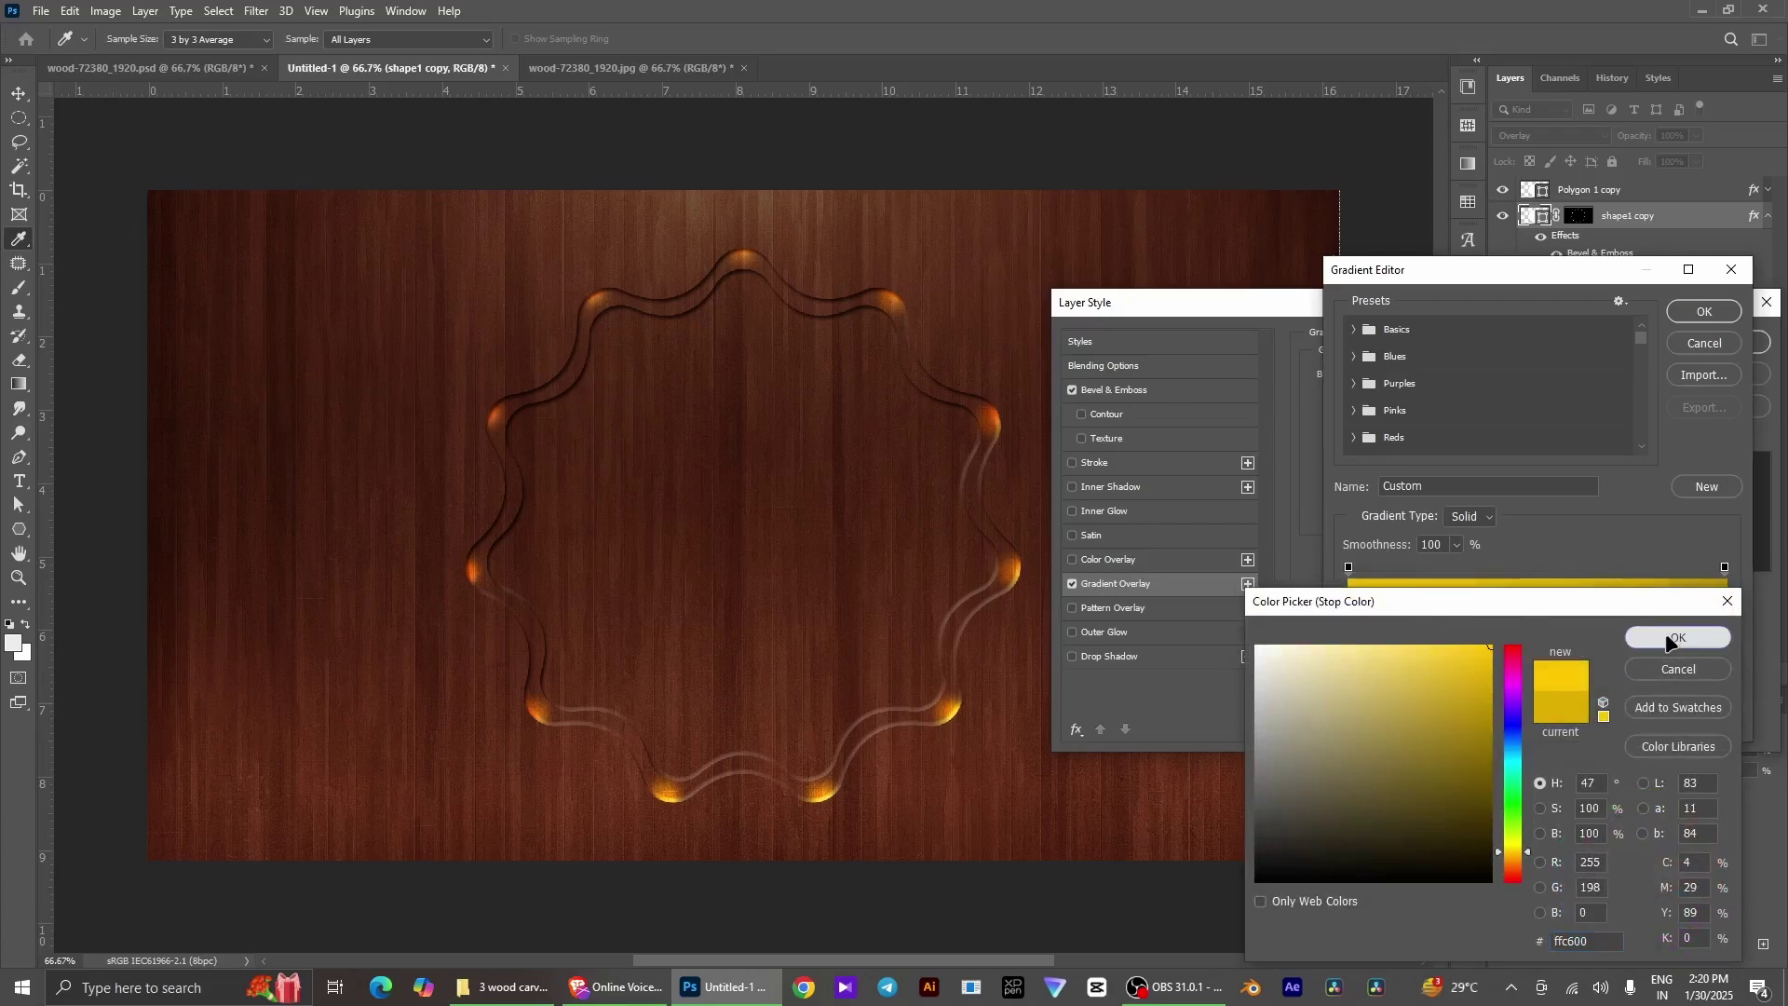
click(1719, 637)
click(1725, 614)
click(1435, 693)
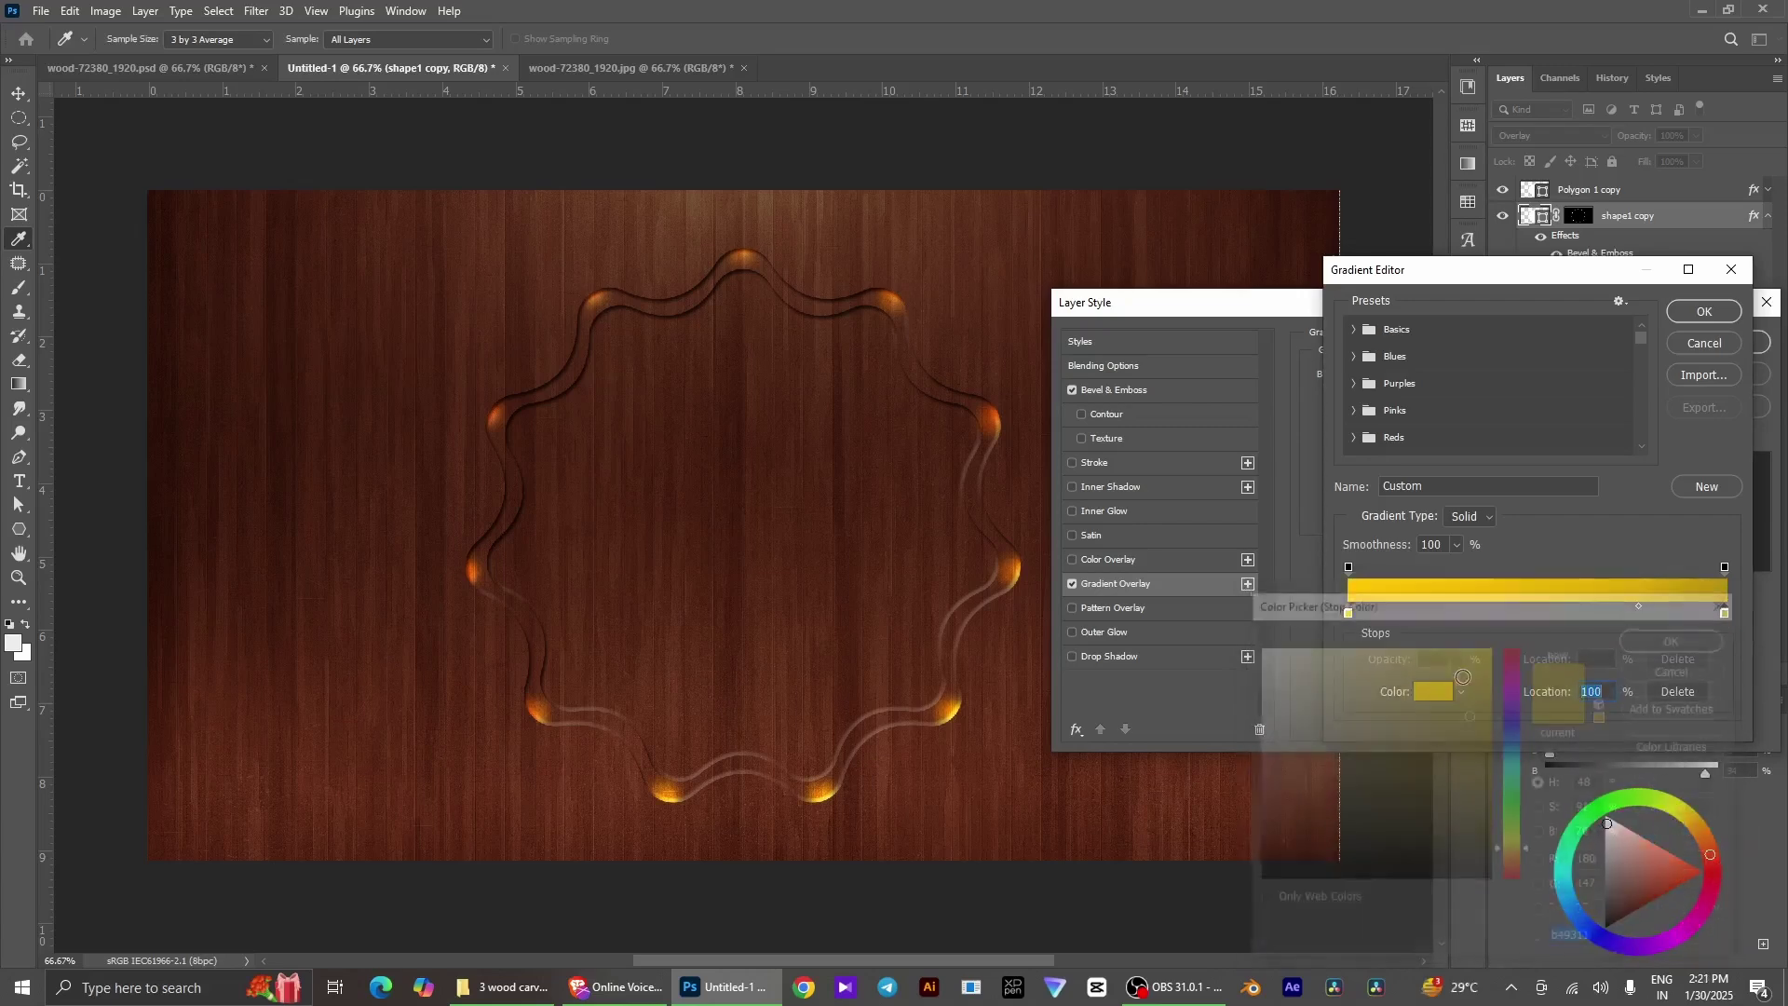
click(1678, 637)
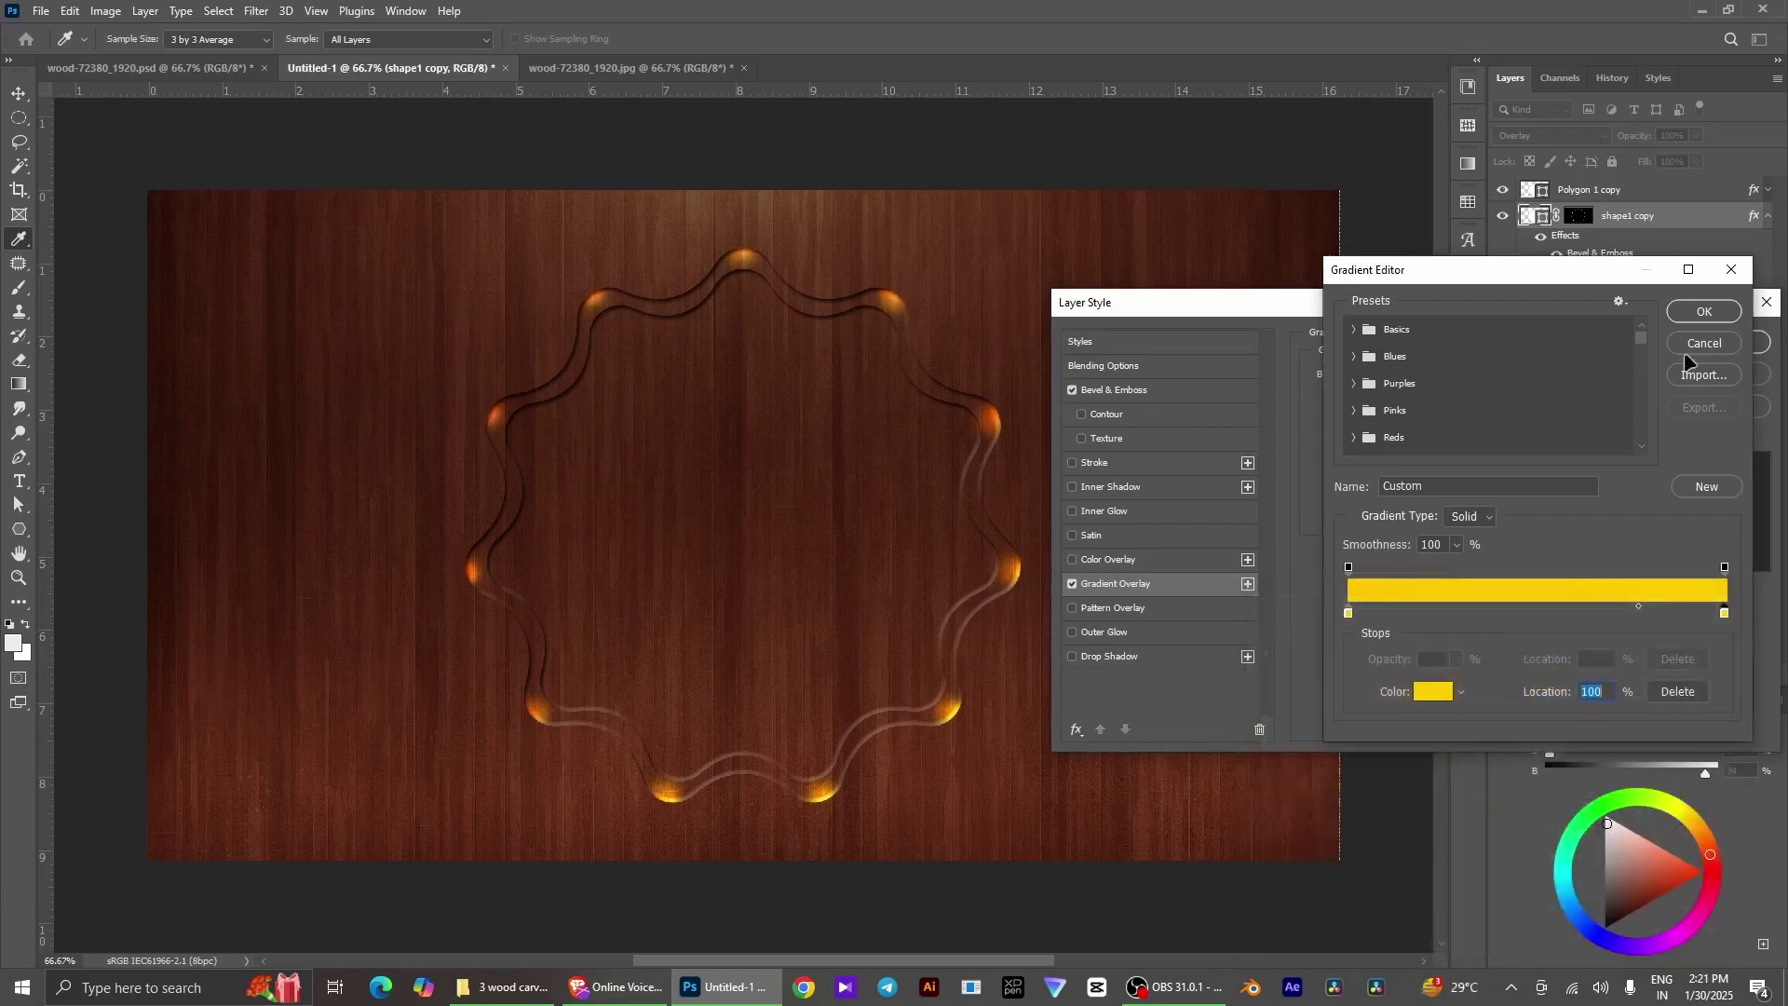
click(1705, 312)
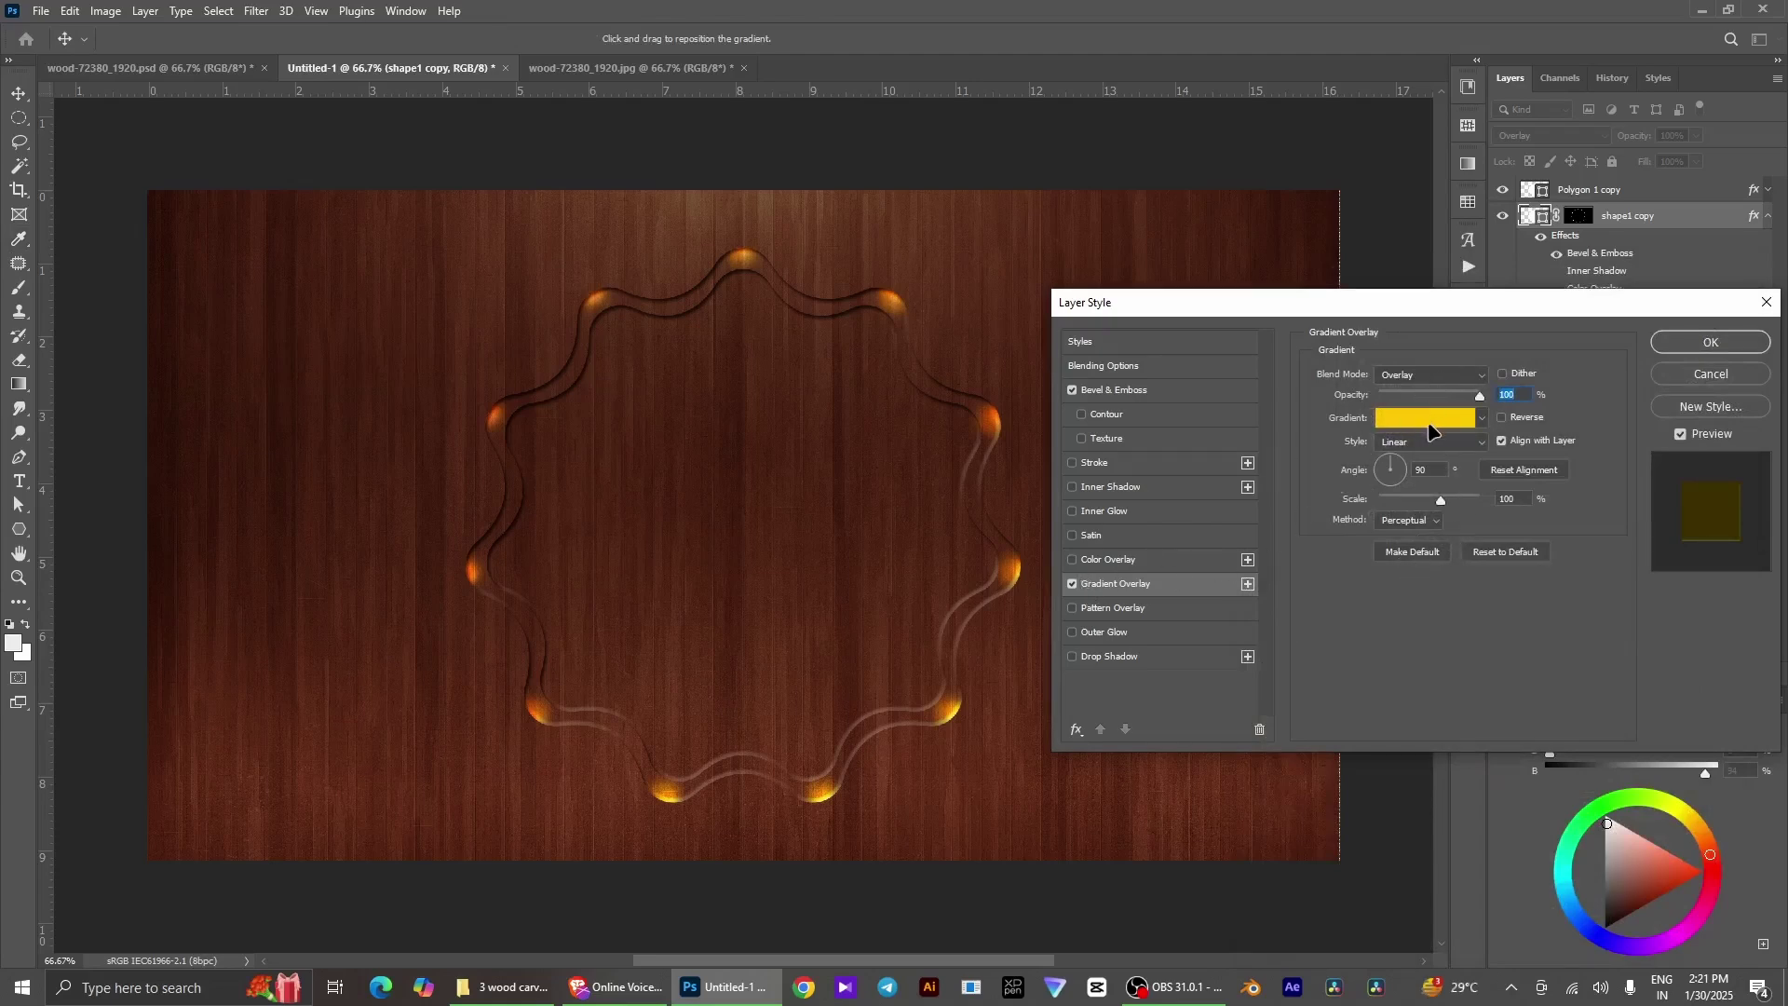
click(1430, 421)
click(1348, 613)
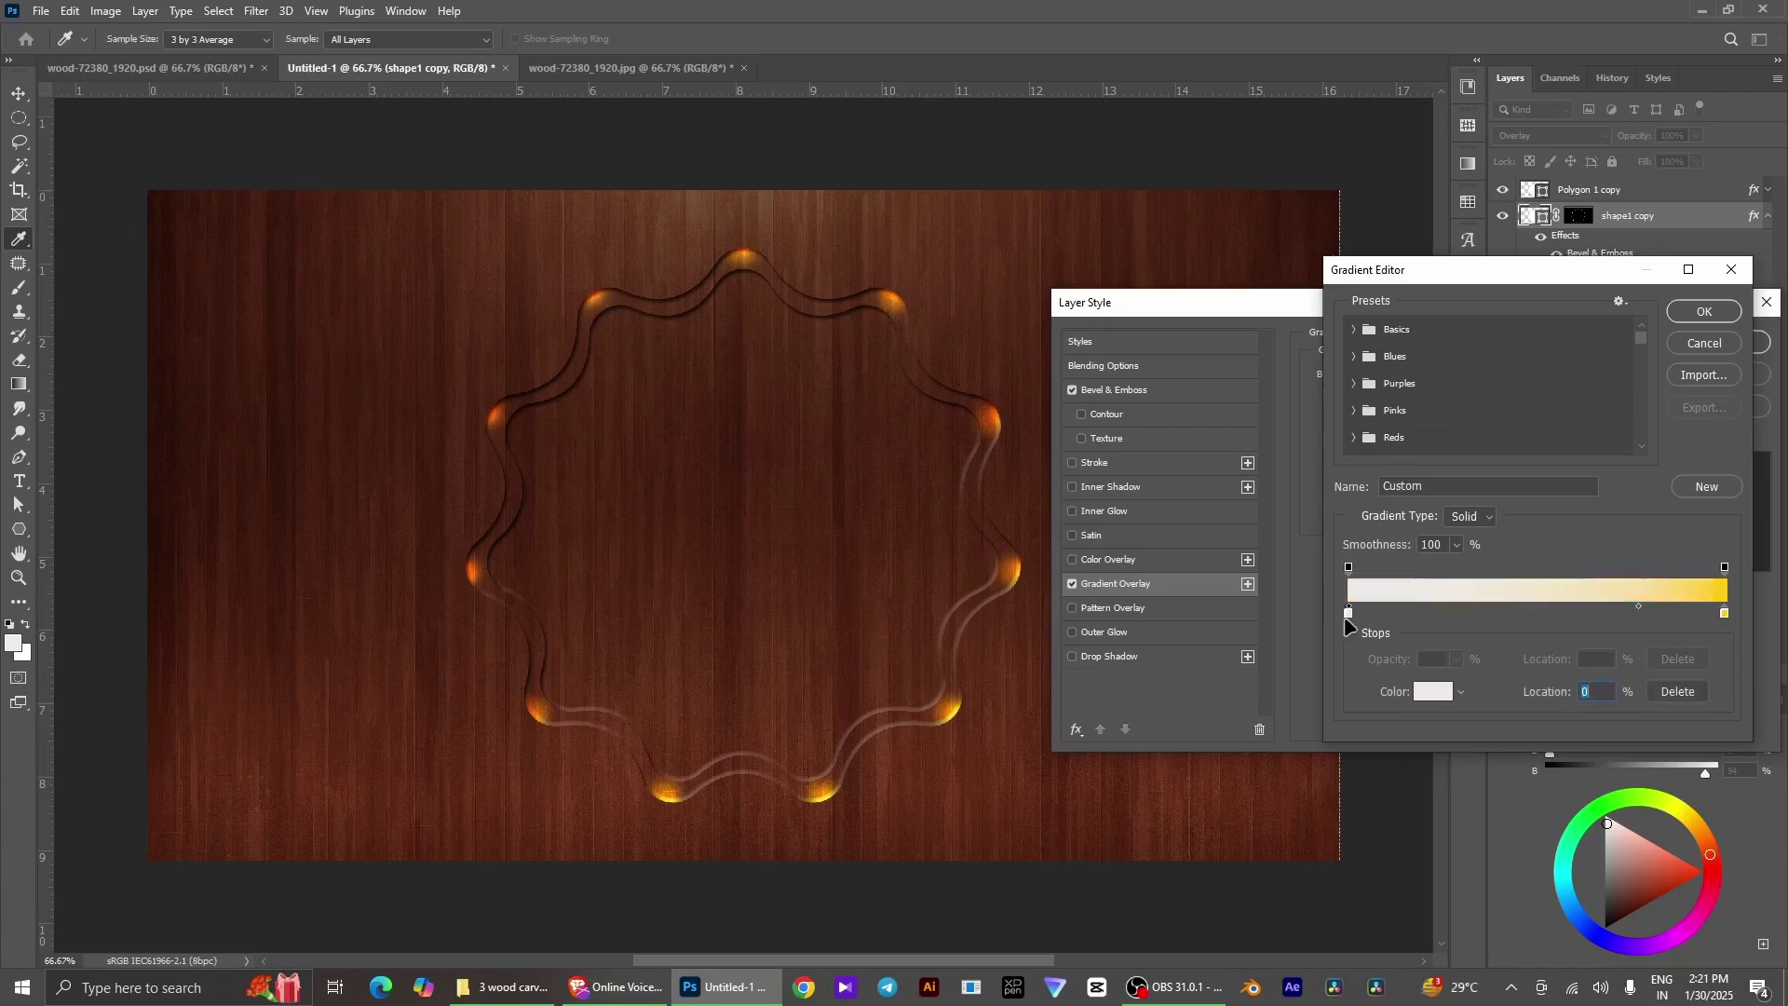
click(1436, 690)
click(1490, 645)
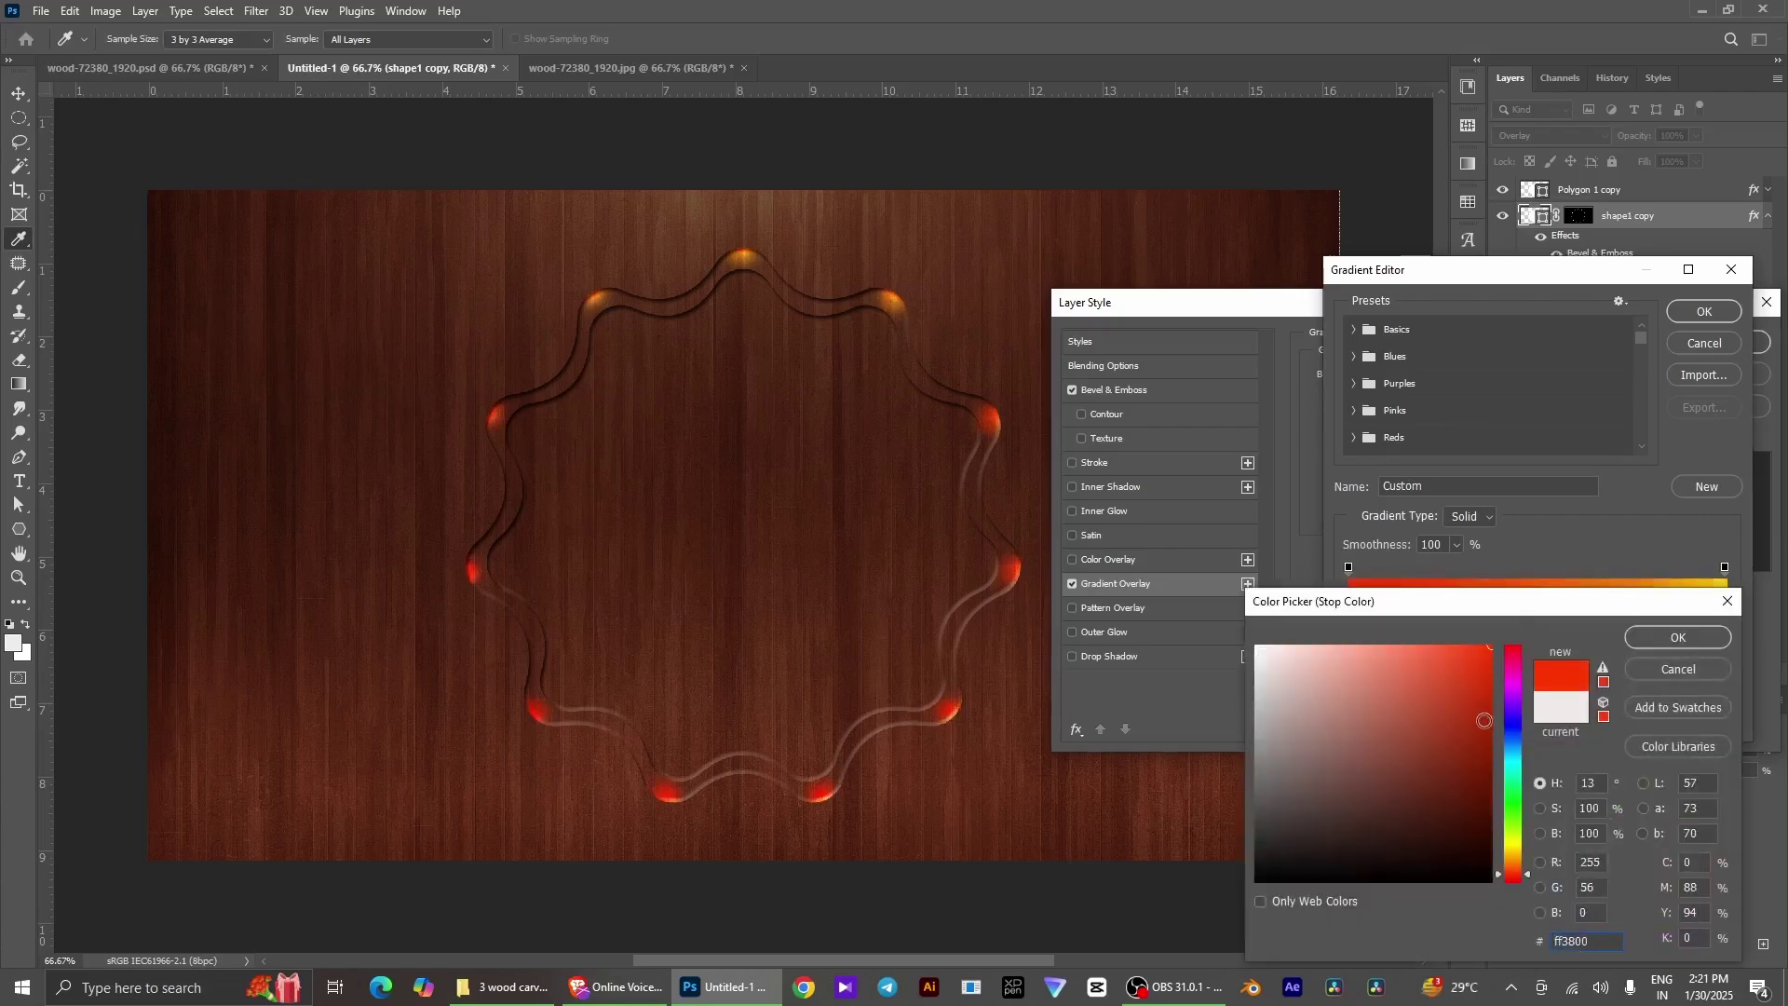
drag(1512, 741, 1509, 845)
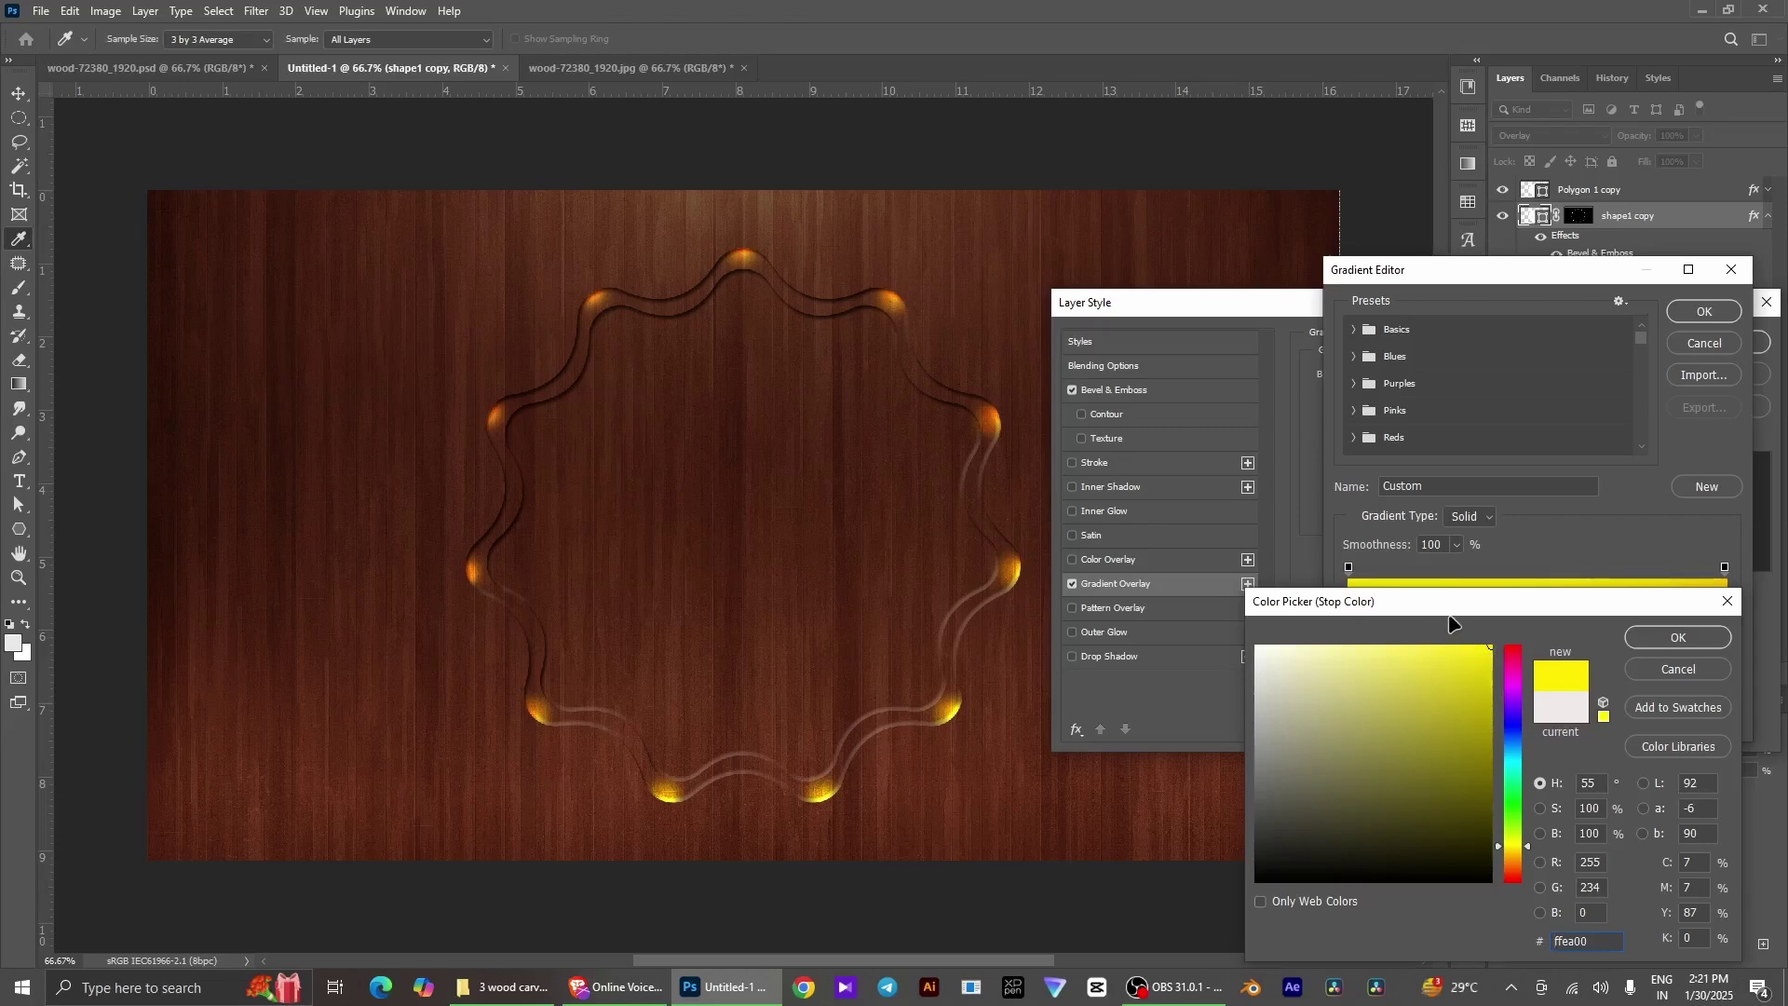
click(1671, 668)
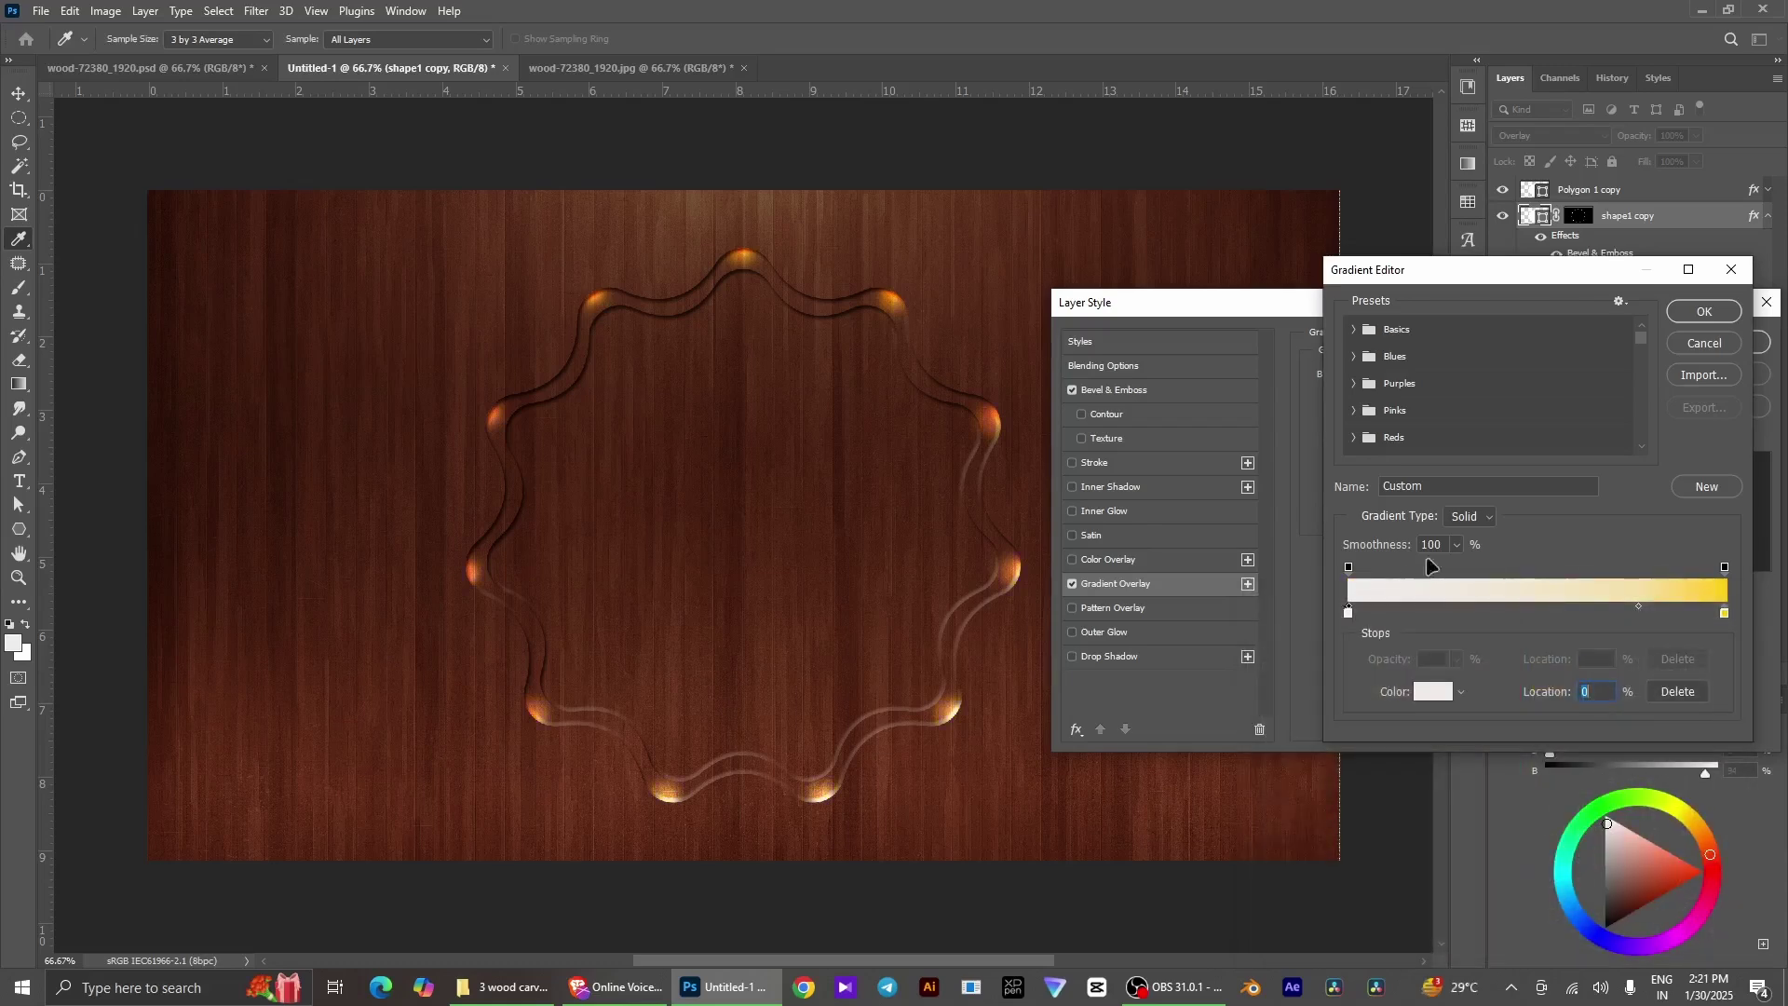
click(1694, 343)
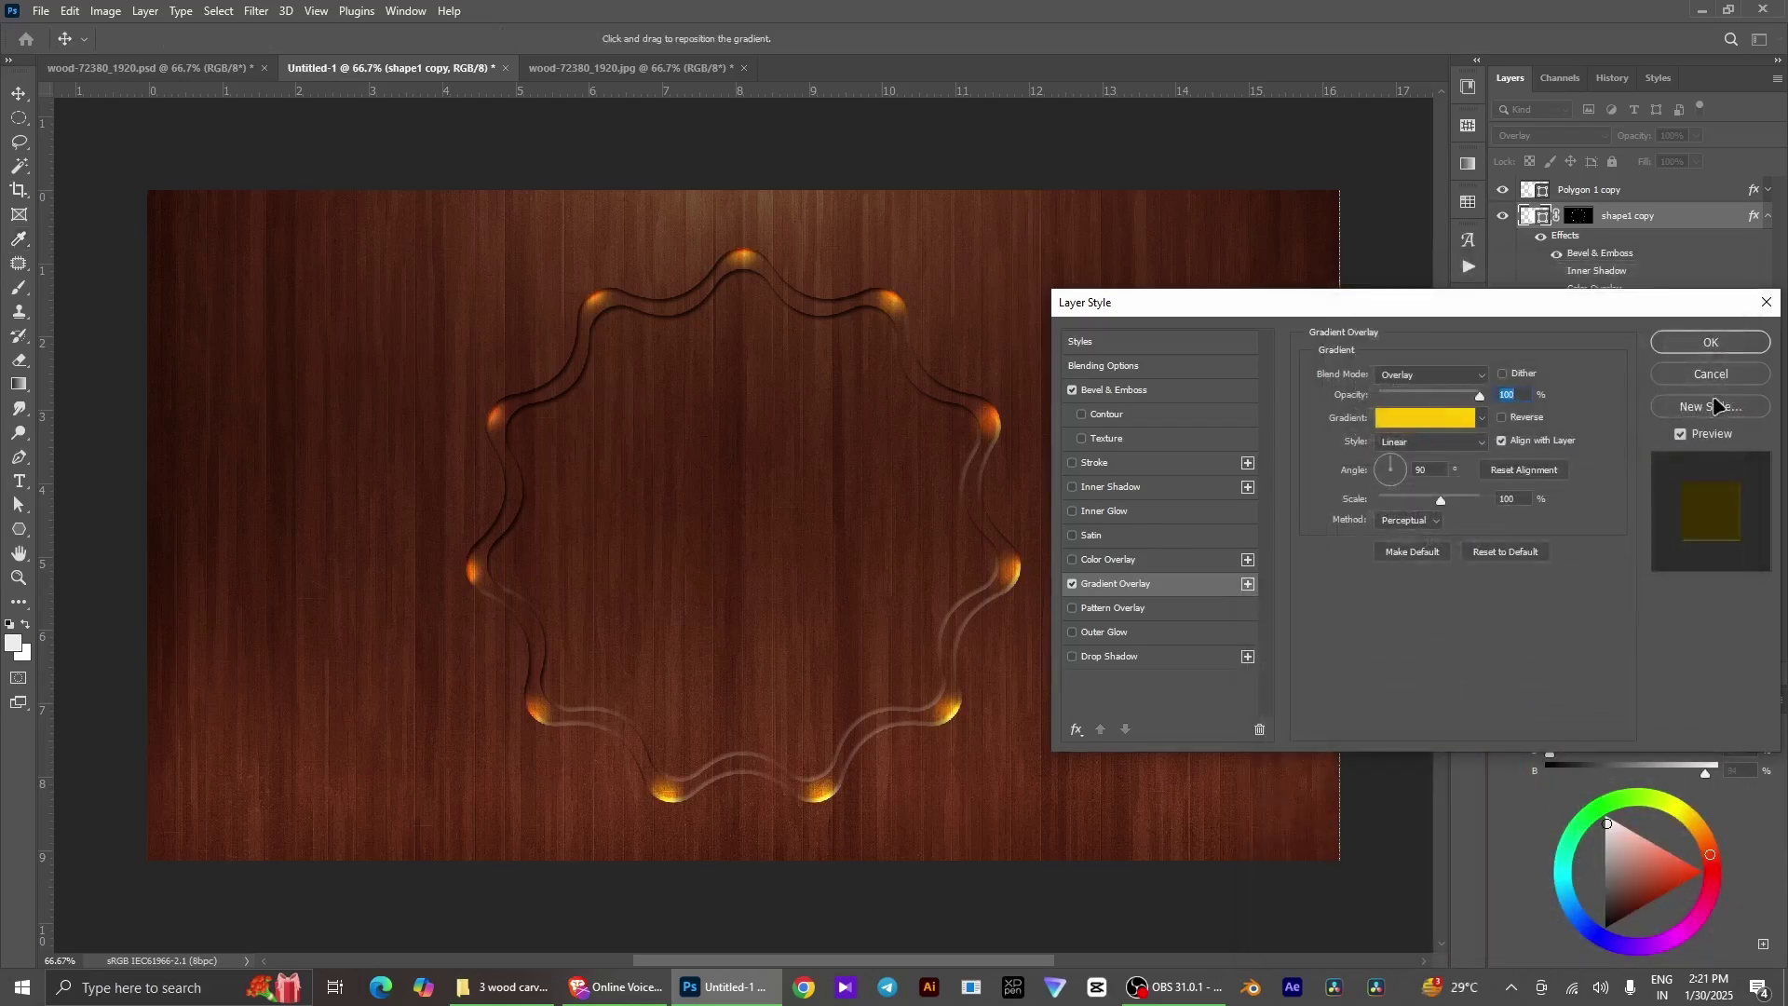
Accept the shape1 copy layer style and collapse its effects list
click(1710, 348)
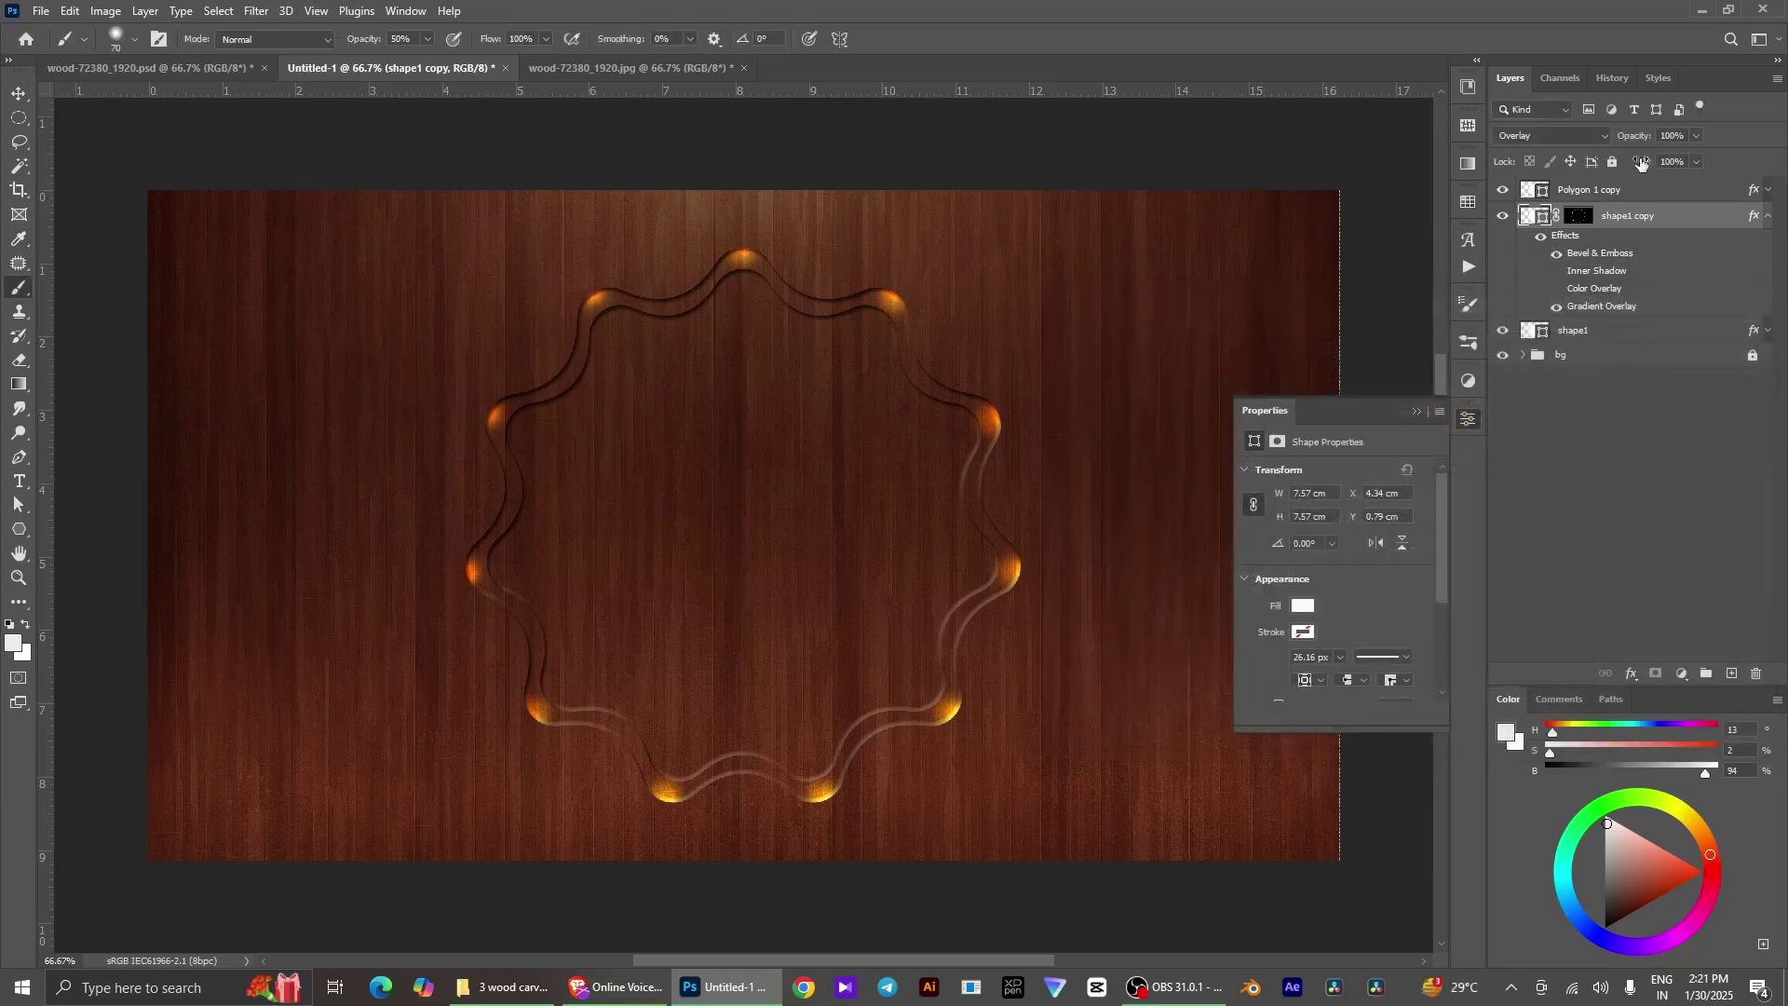
click(1772, 218)
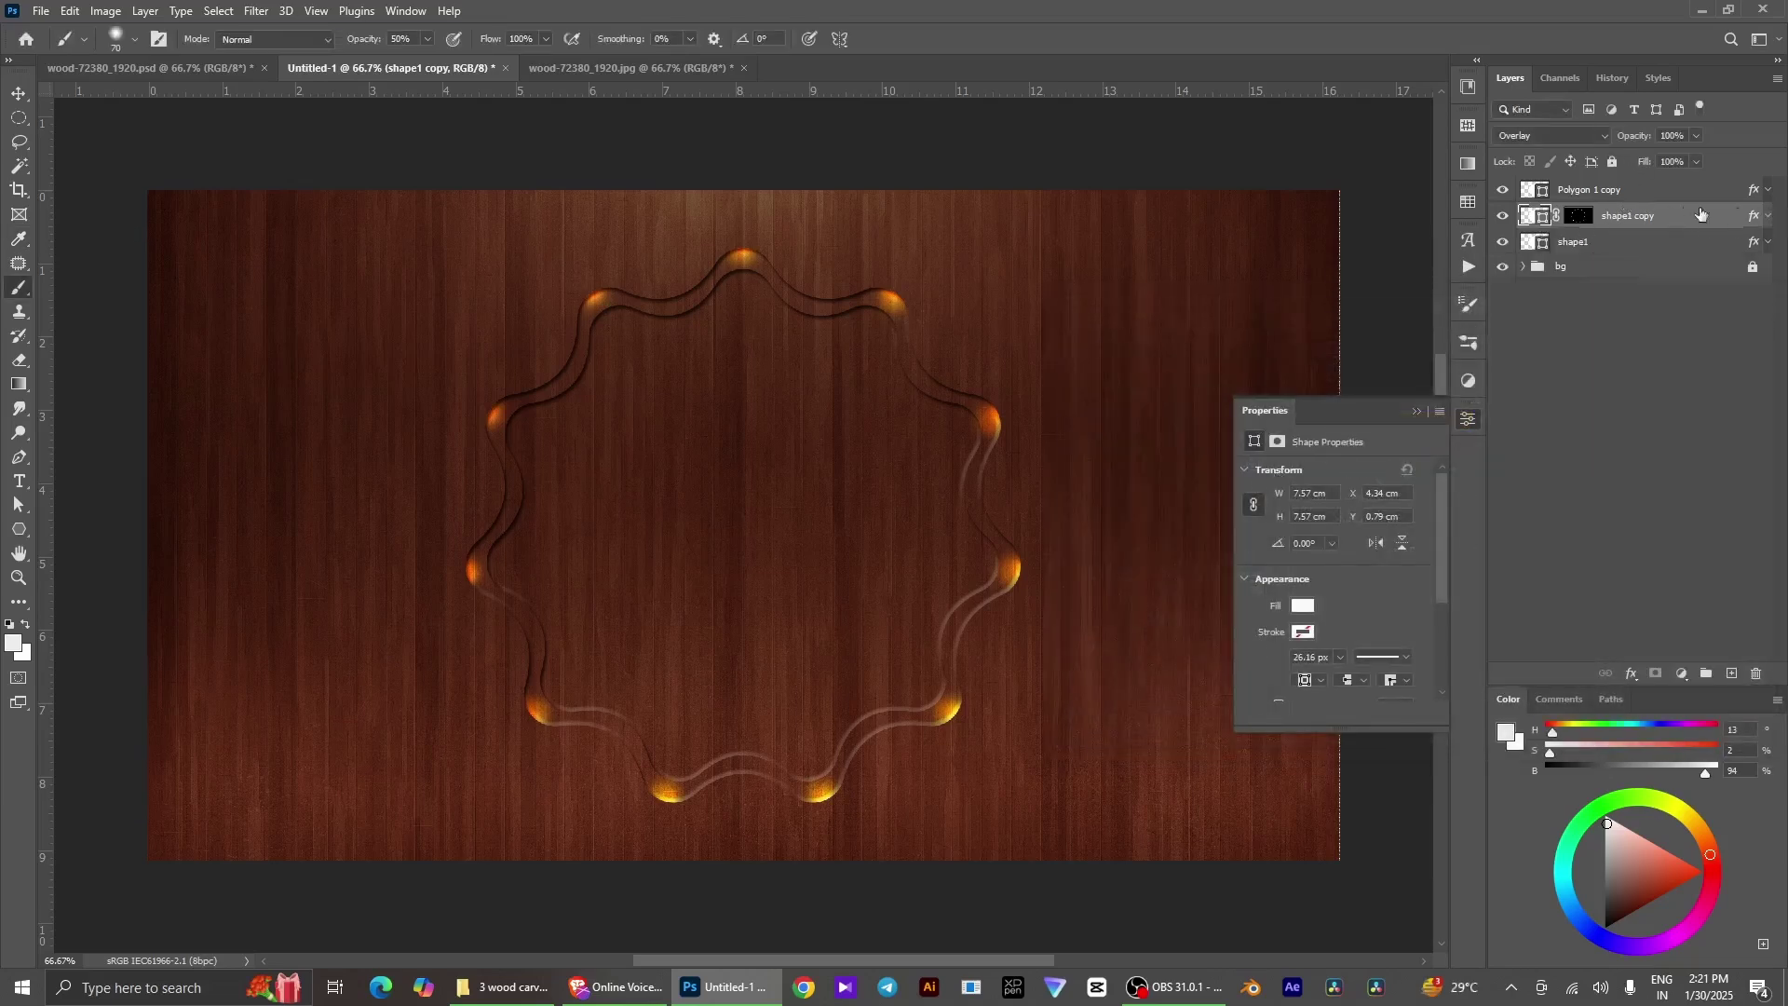
Rename the inner polygon layer "shape2" and hide the rulers
click(1630, 193)
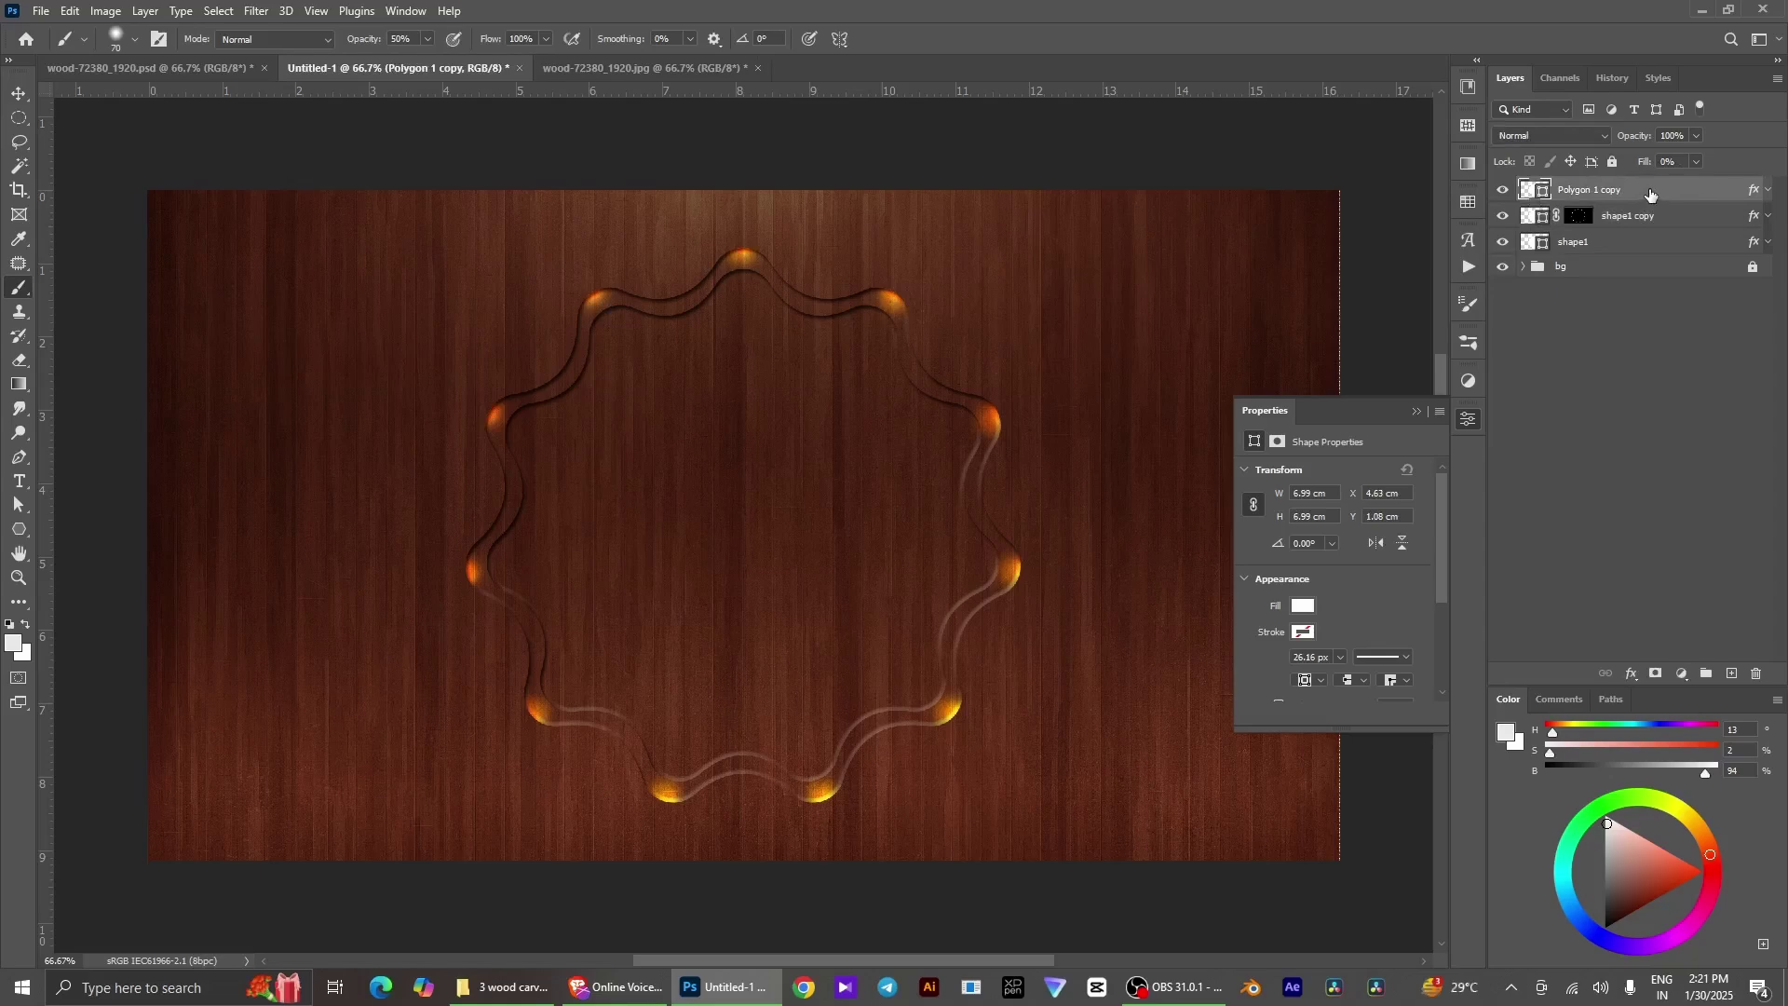
double_click(1567, 189)
text(shape2)
key(Return)
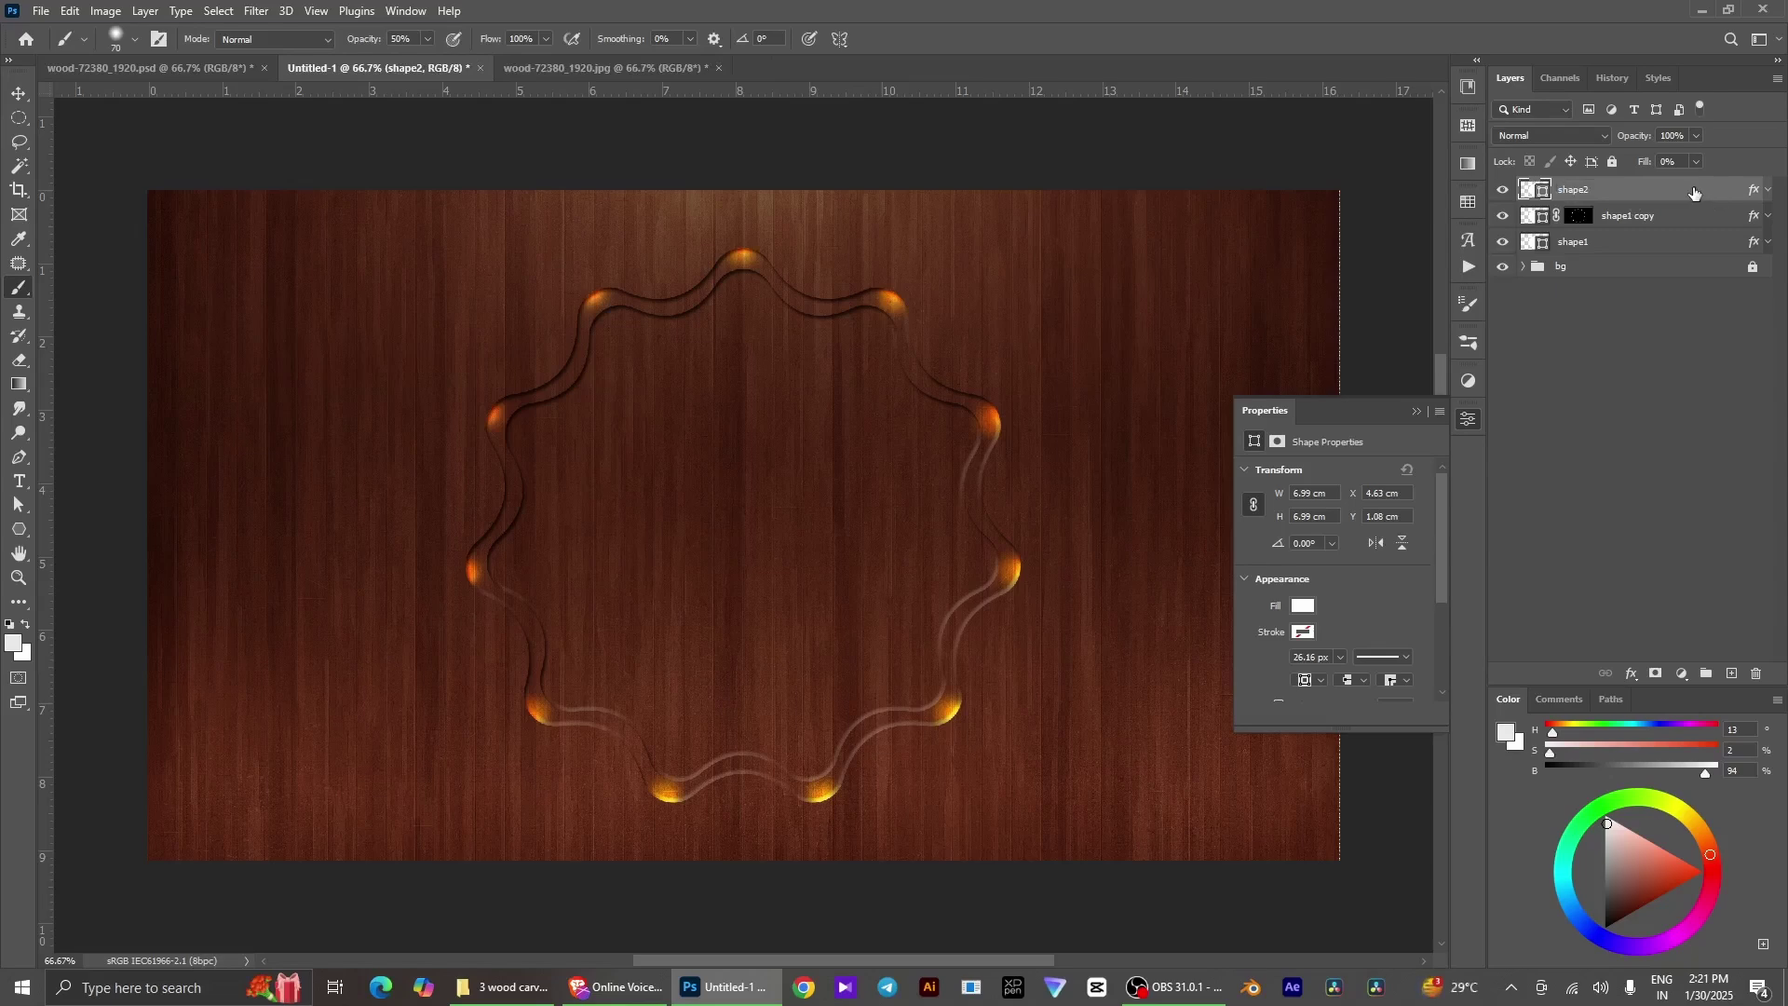
key(r)
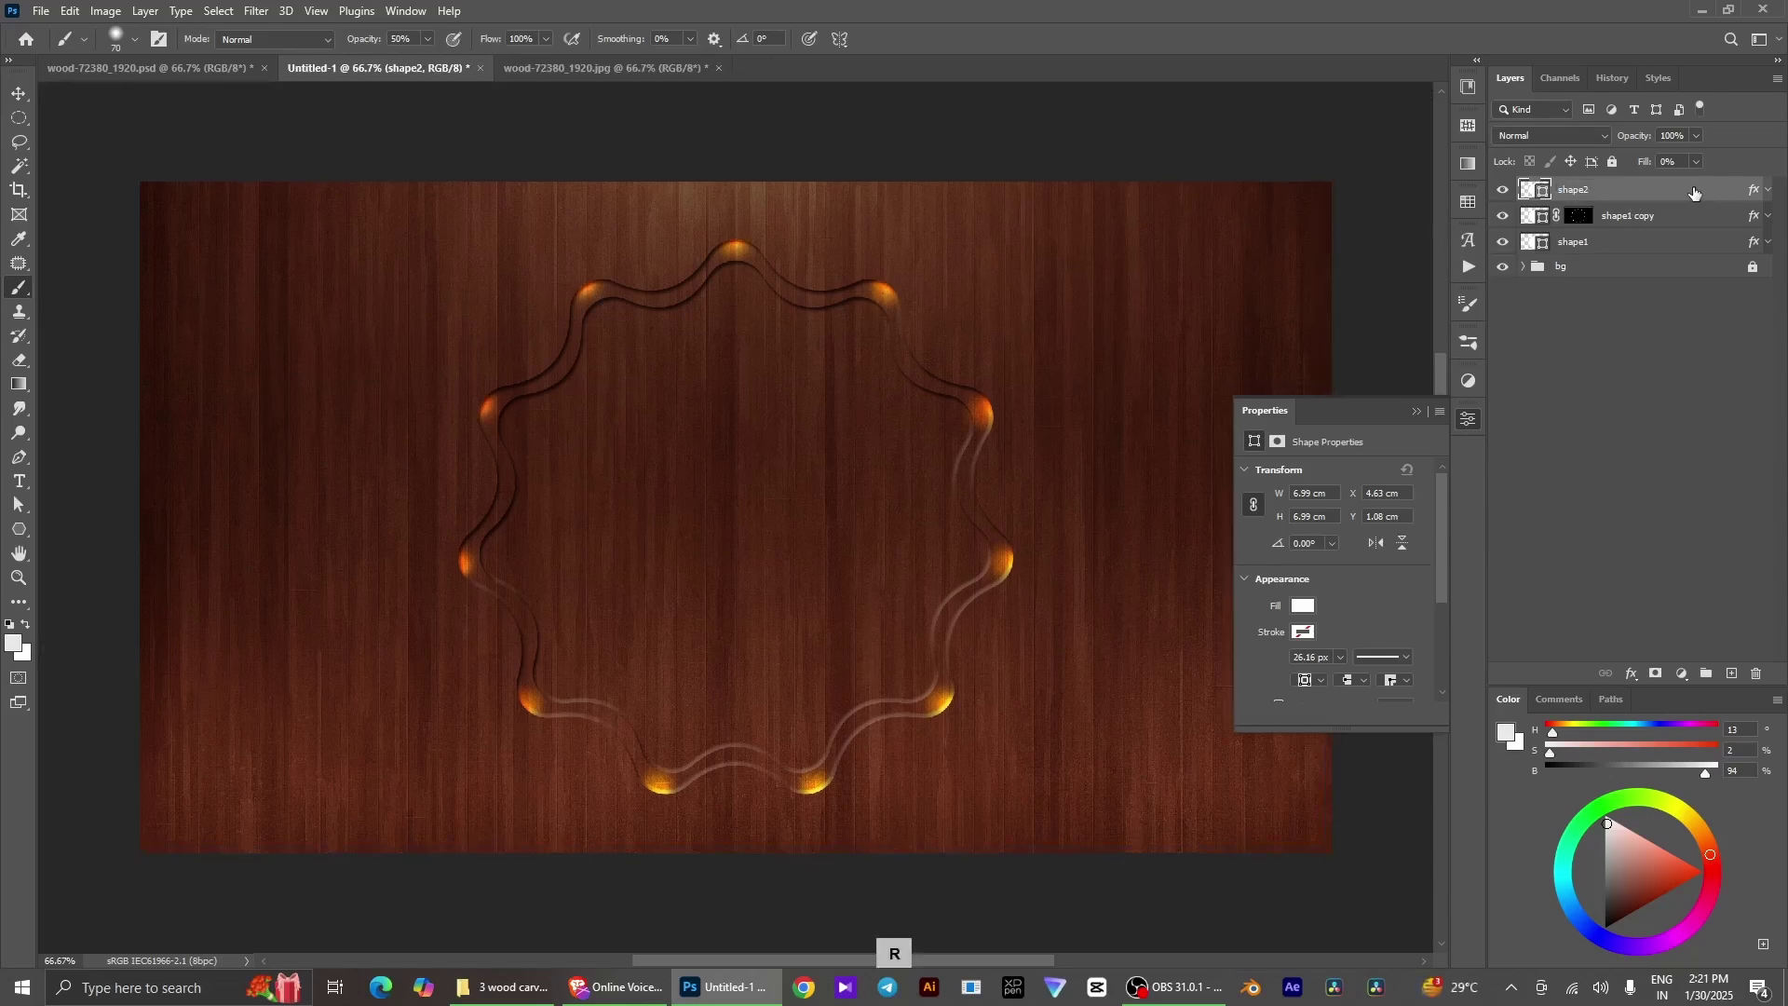
Duplicate shape2, turn off all three effects on the copy, and set it to Overlay blending with 100% fill
key(ctrl+j)
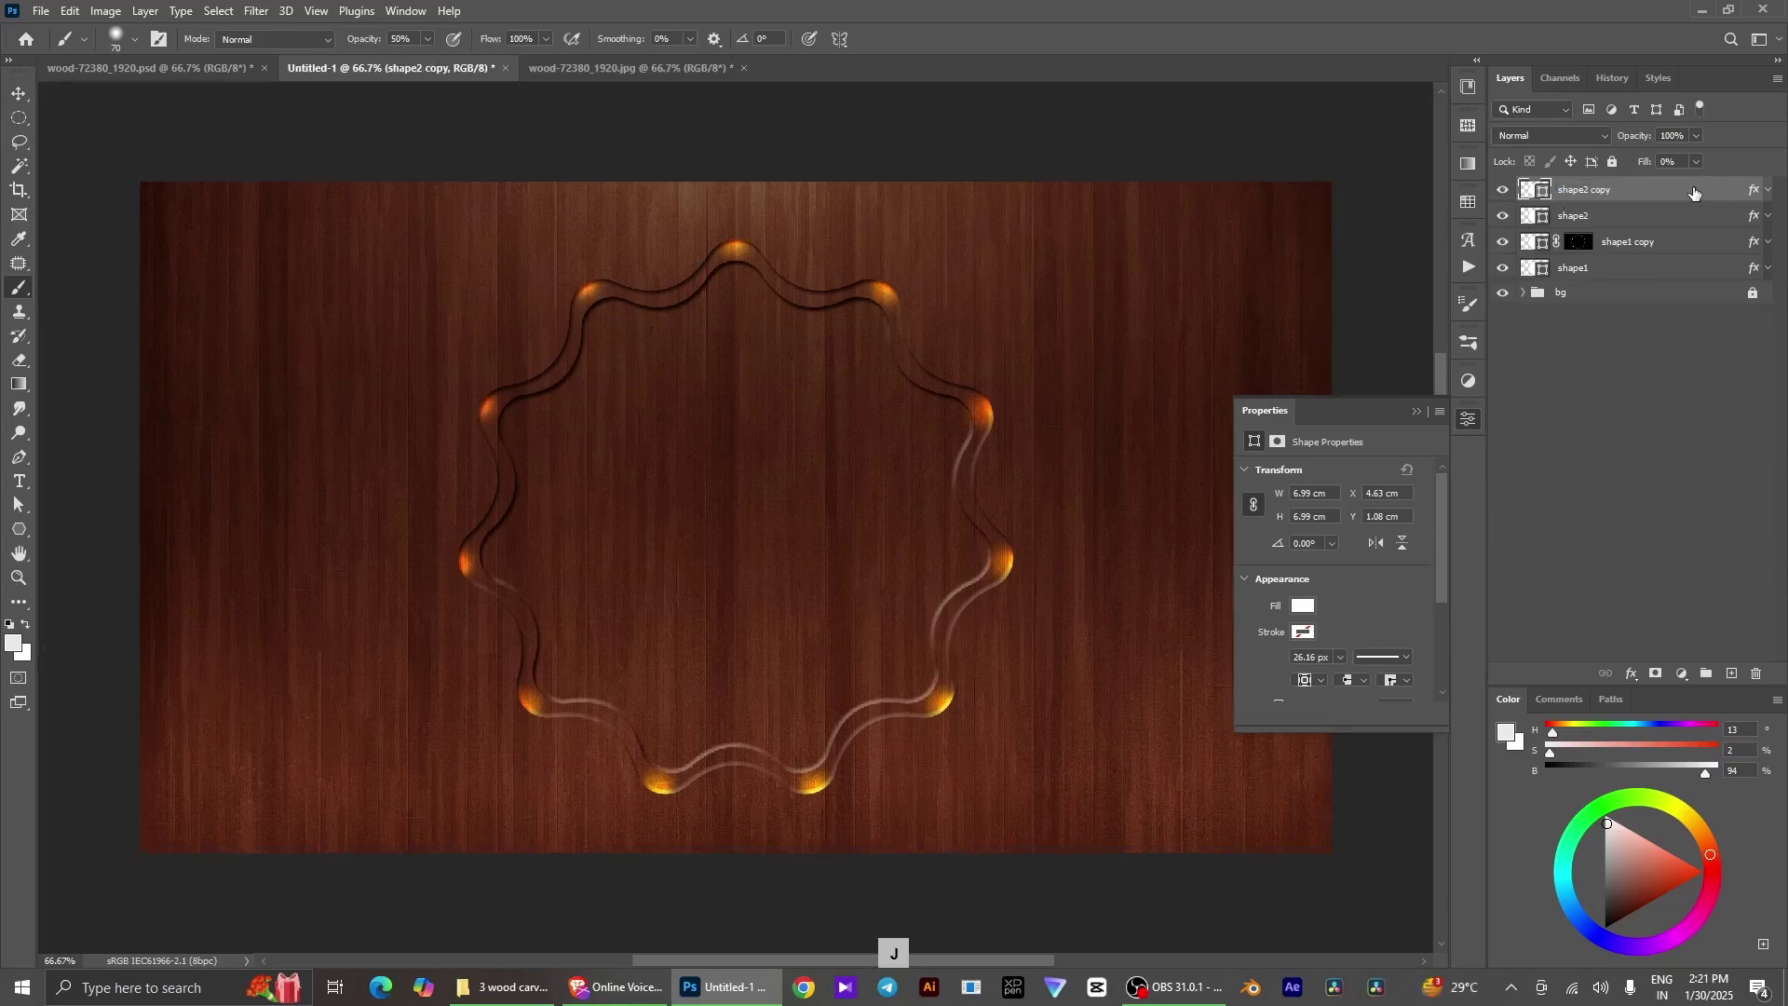
click(1769, 190)
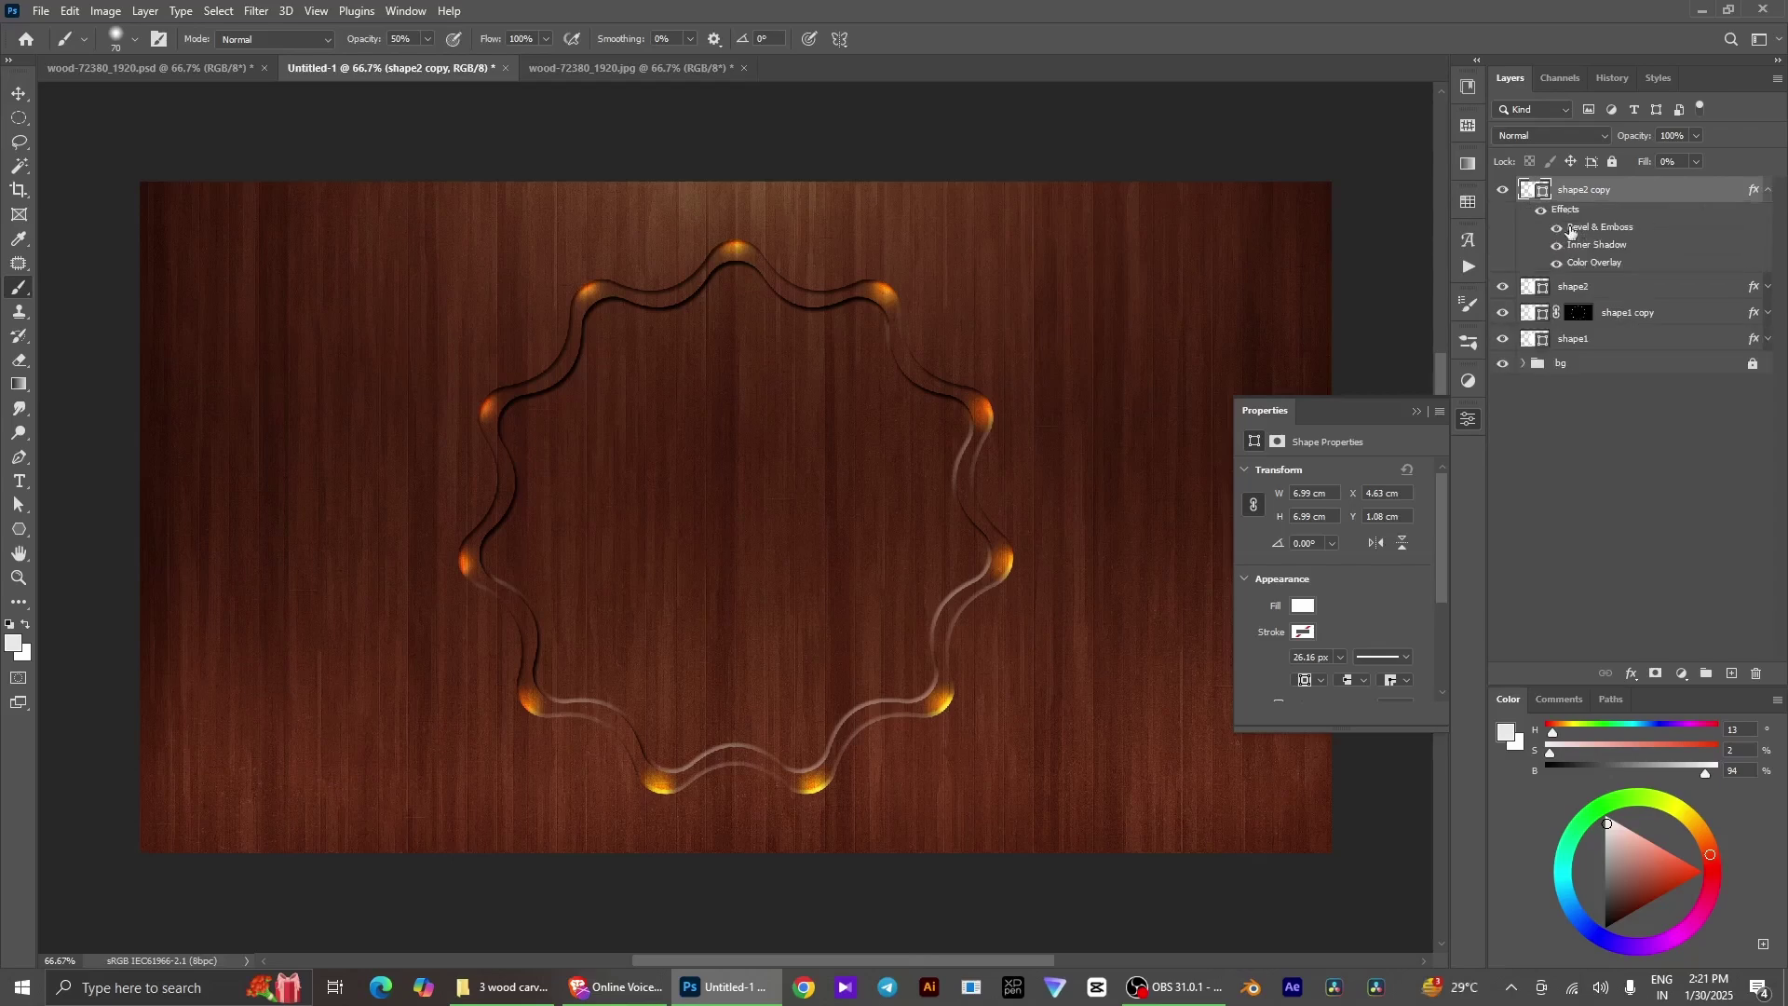
click(1559, 228)
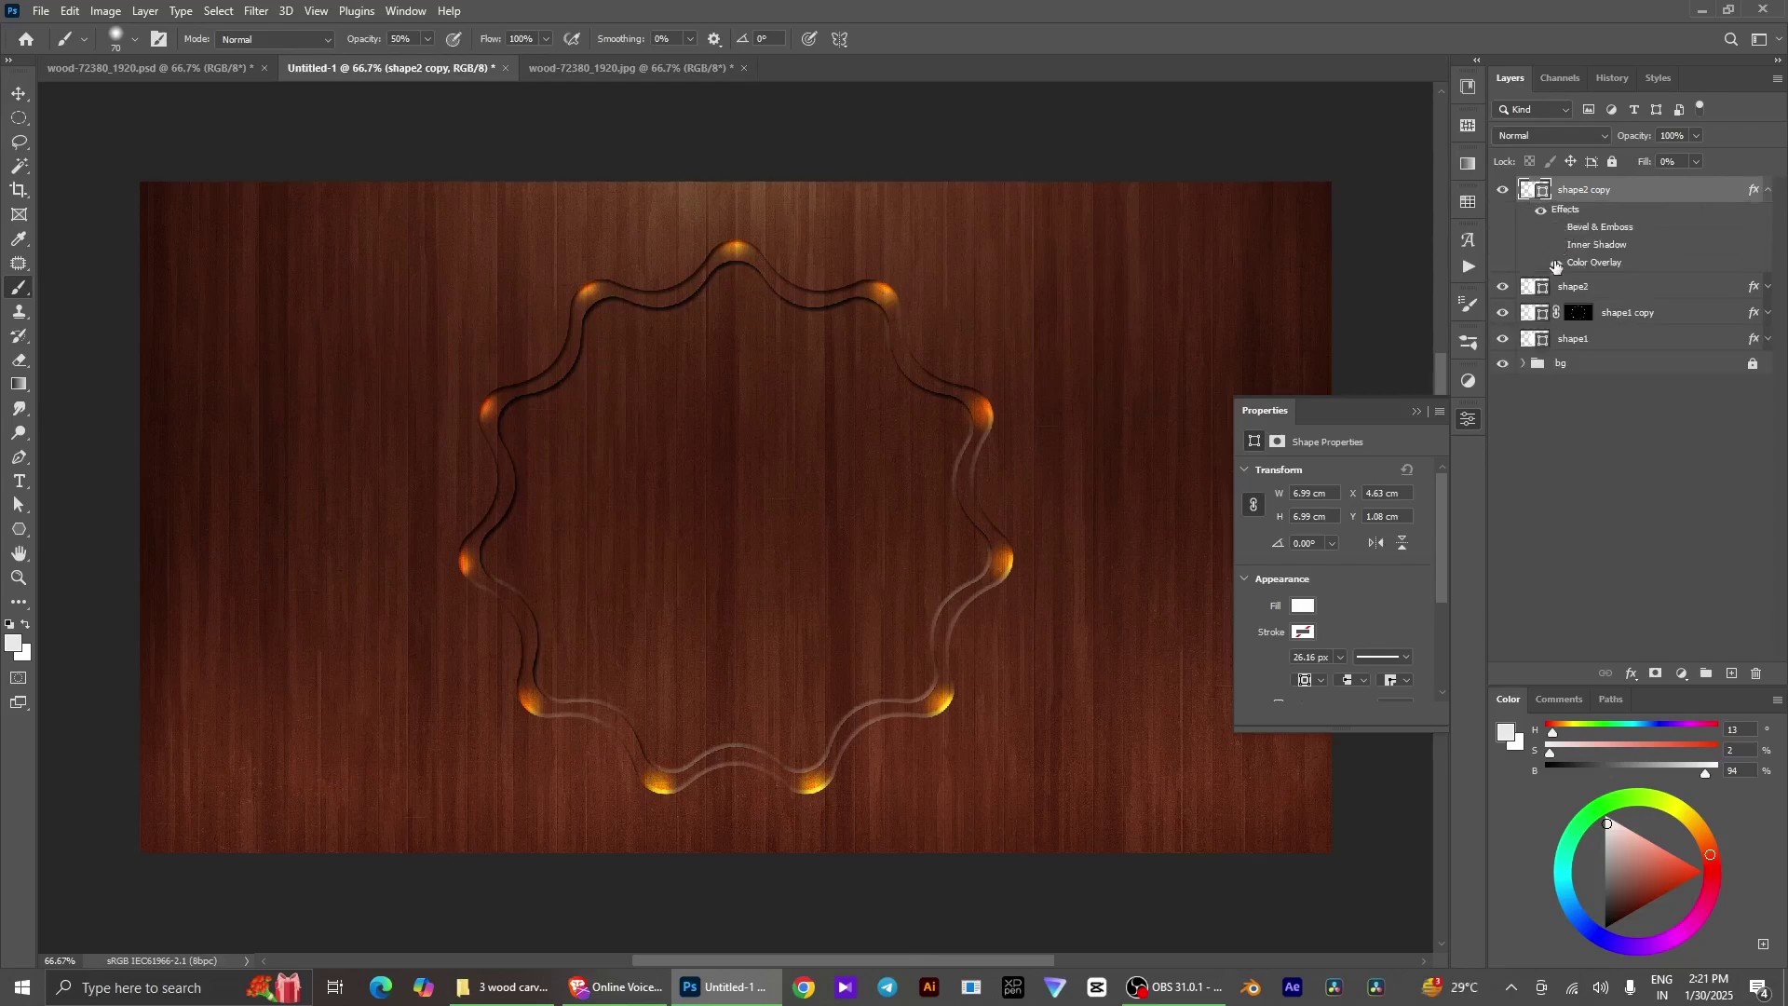
drag(1647, 163, 1730, 168)
click(1563, 138)
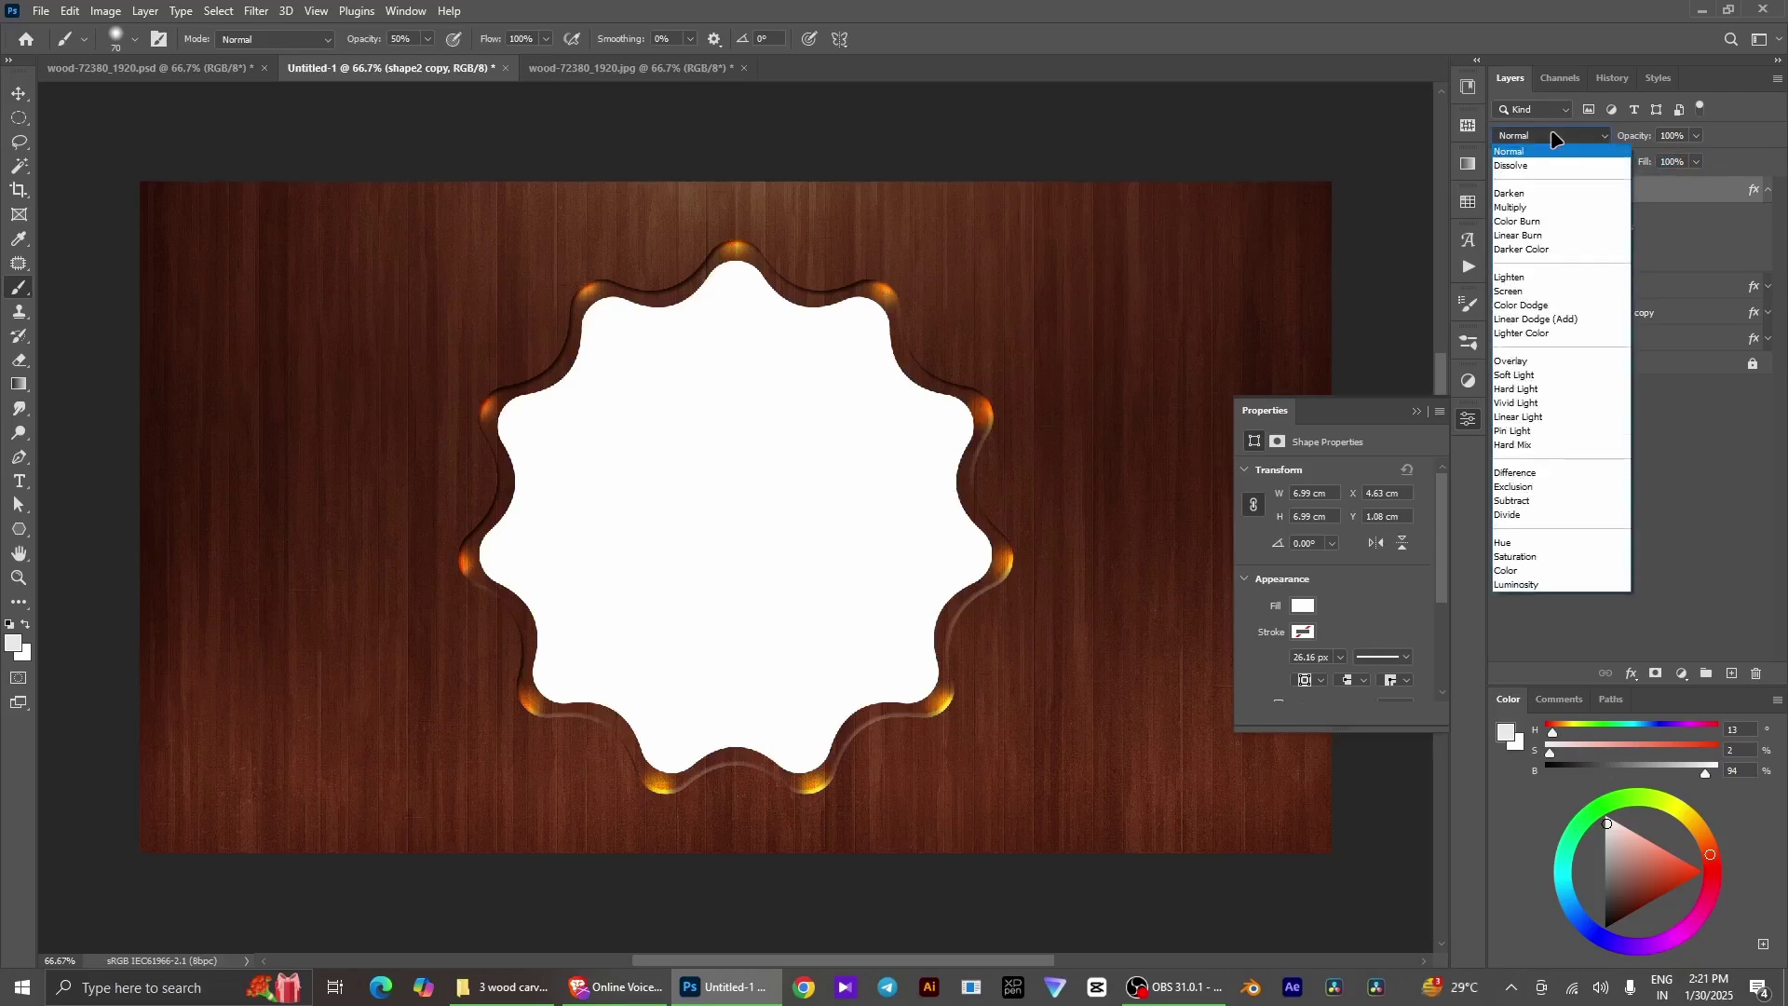
click(1539, 362)
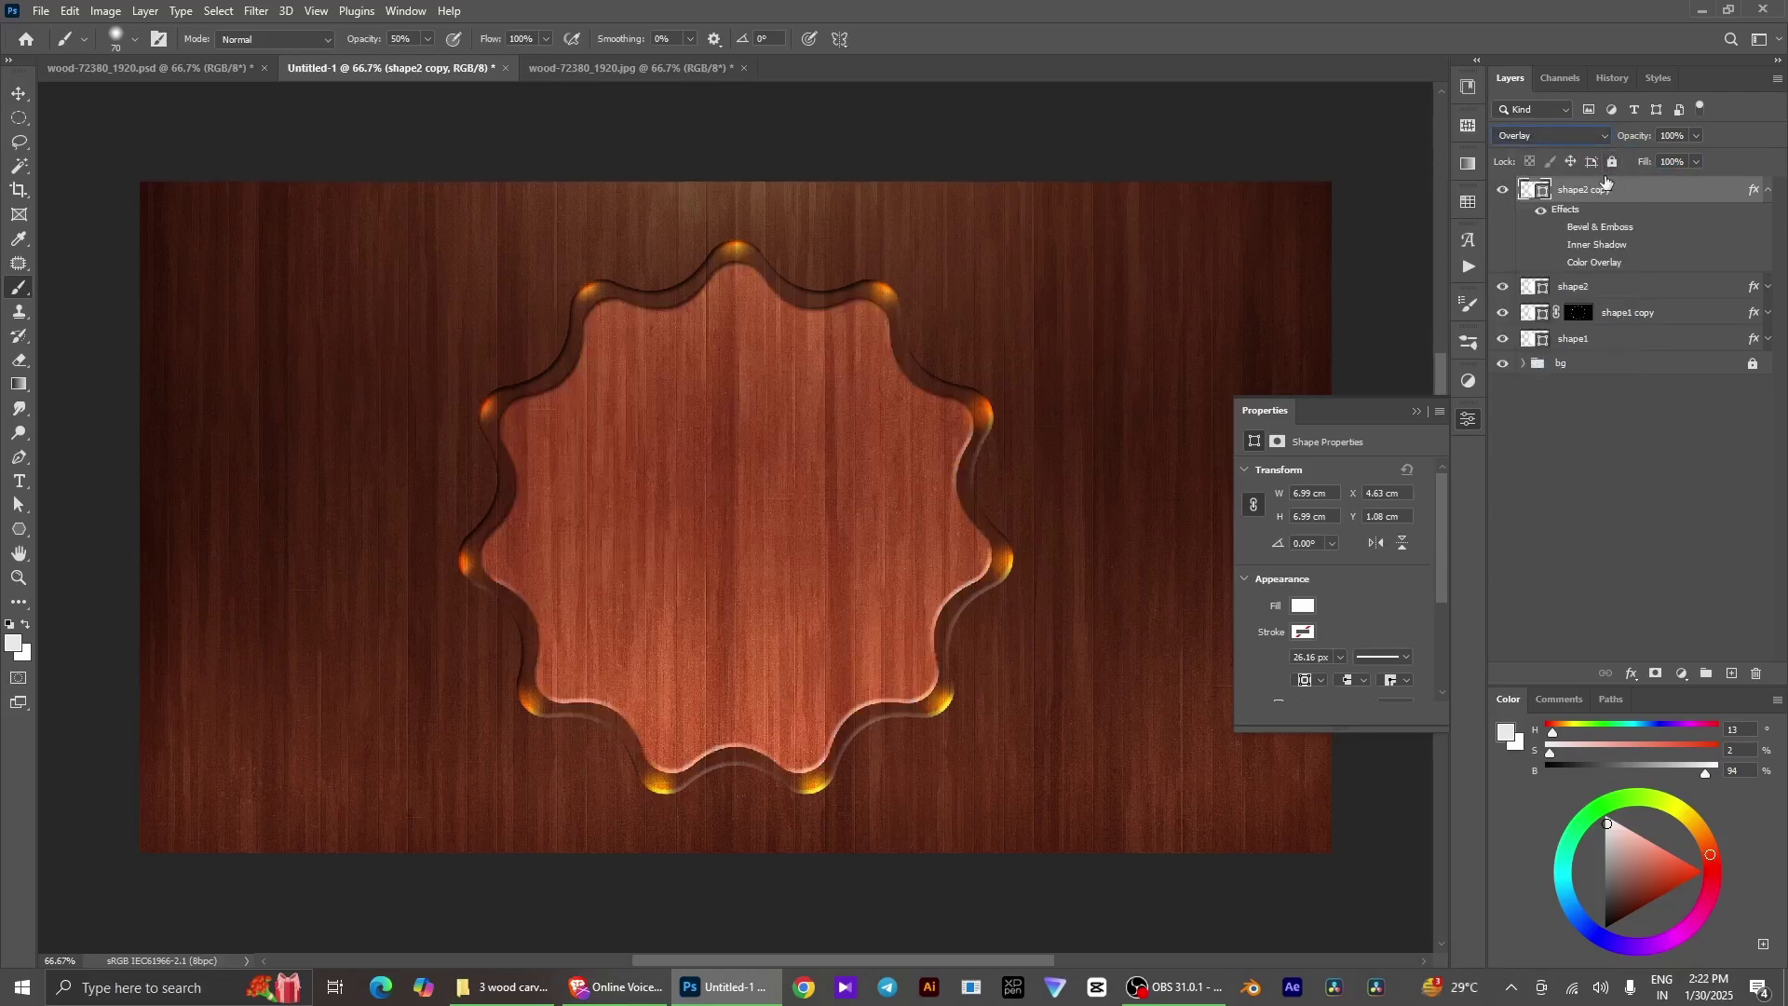
Add a black mask to shape2 copy and paint white around the badge's inner edge with a 250 px soft brush
alt+click(1654, 674)
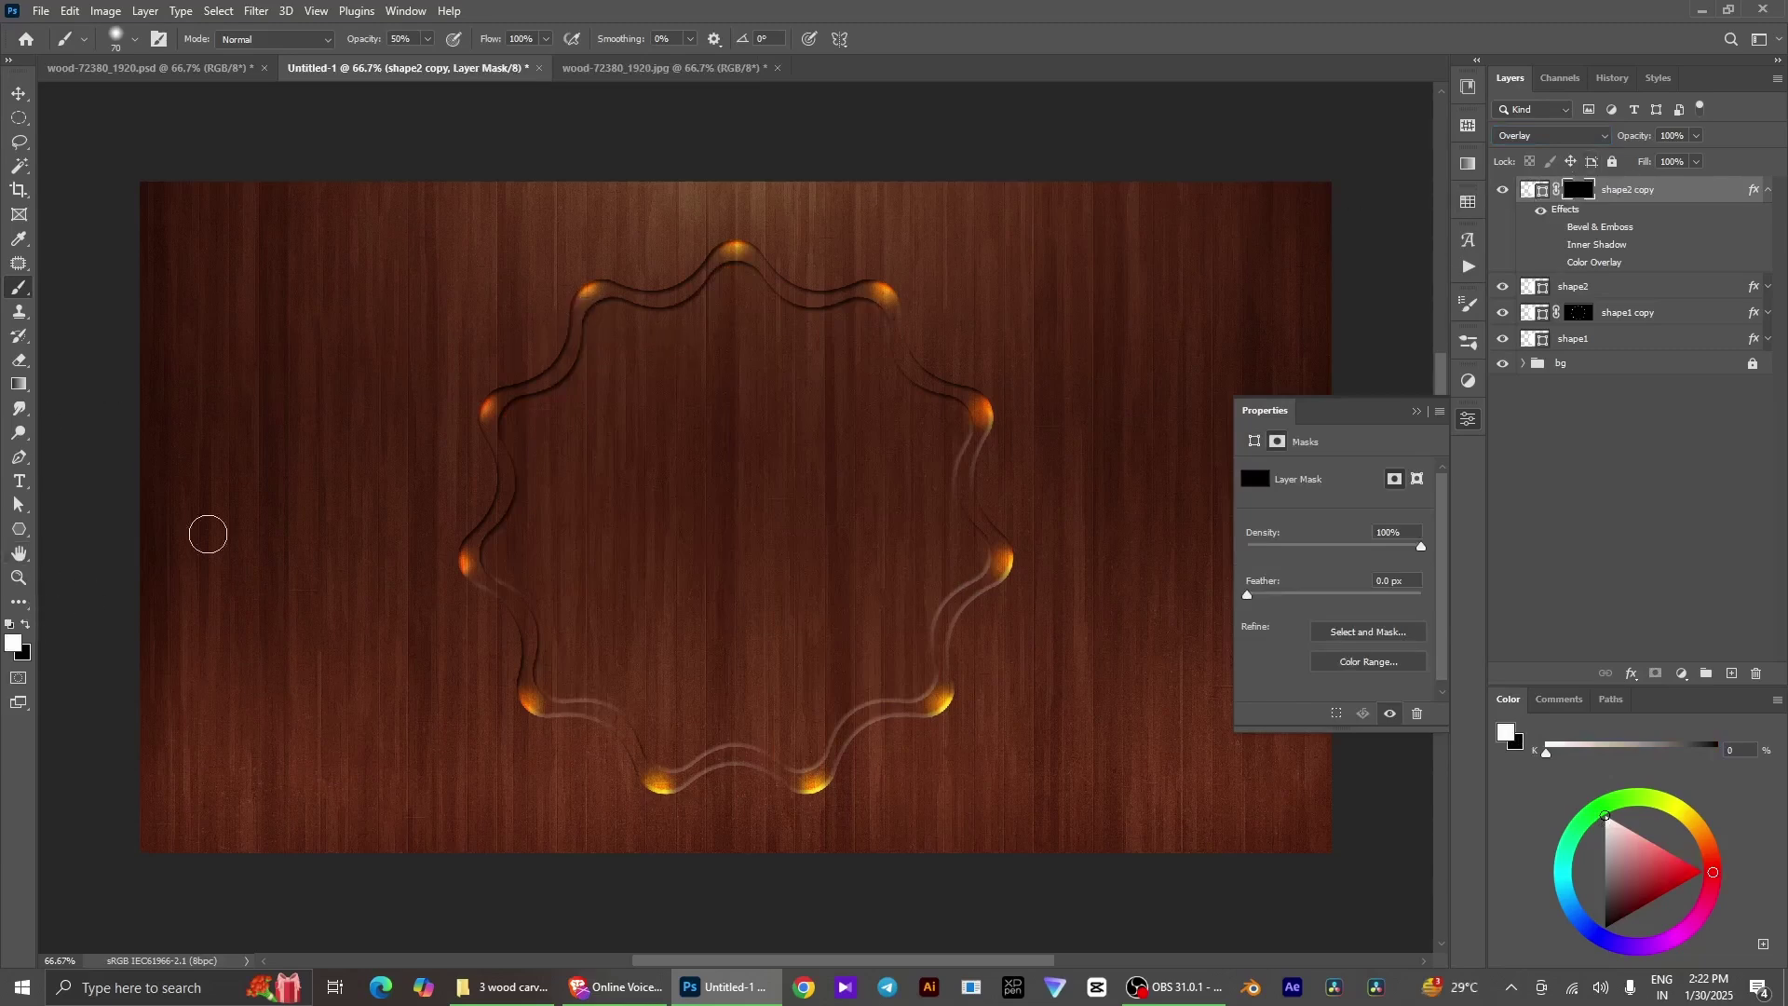
key(bracketright)
key(bracketright)
key(bracketright)
key(bracketright)
key(bracketright)
key(bracketright)
key(bracketright)
key(bracketright)
click(495, 420)
mouse_move(495, 420)
mouse_down()
mouse_move(531, 320)
mouse_move(578, 288)
mouse_move(730, 252)
mouse_move(902, 283)
mouse_move(981, 328)
mouse_move(998, 411)
mouse_move(1078, 519)
mouse_move(1013, 571)
mouse_move(997, 706)
mouse_move(931, 707)
mouse_move(807, 770)
mouse_move(644, 769)
mouse_move(539, 686)
mouse_move(466, 567)
mouse_move(488, 551)
mouse_move(507, 592)
mouse_up()
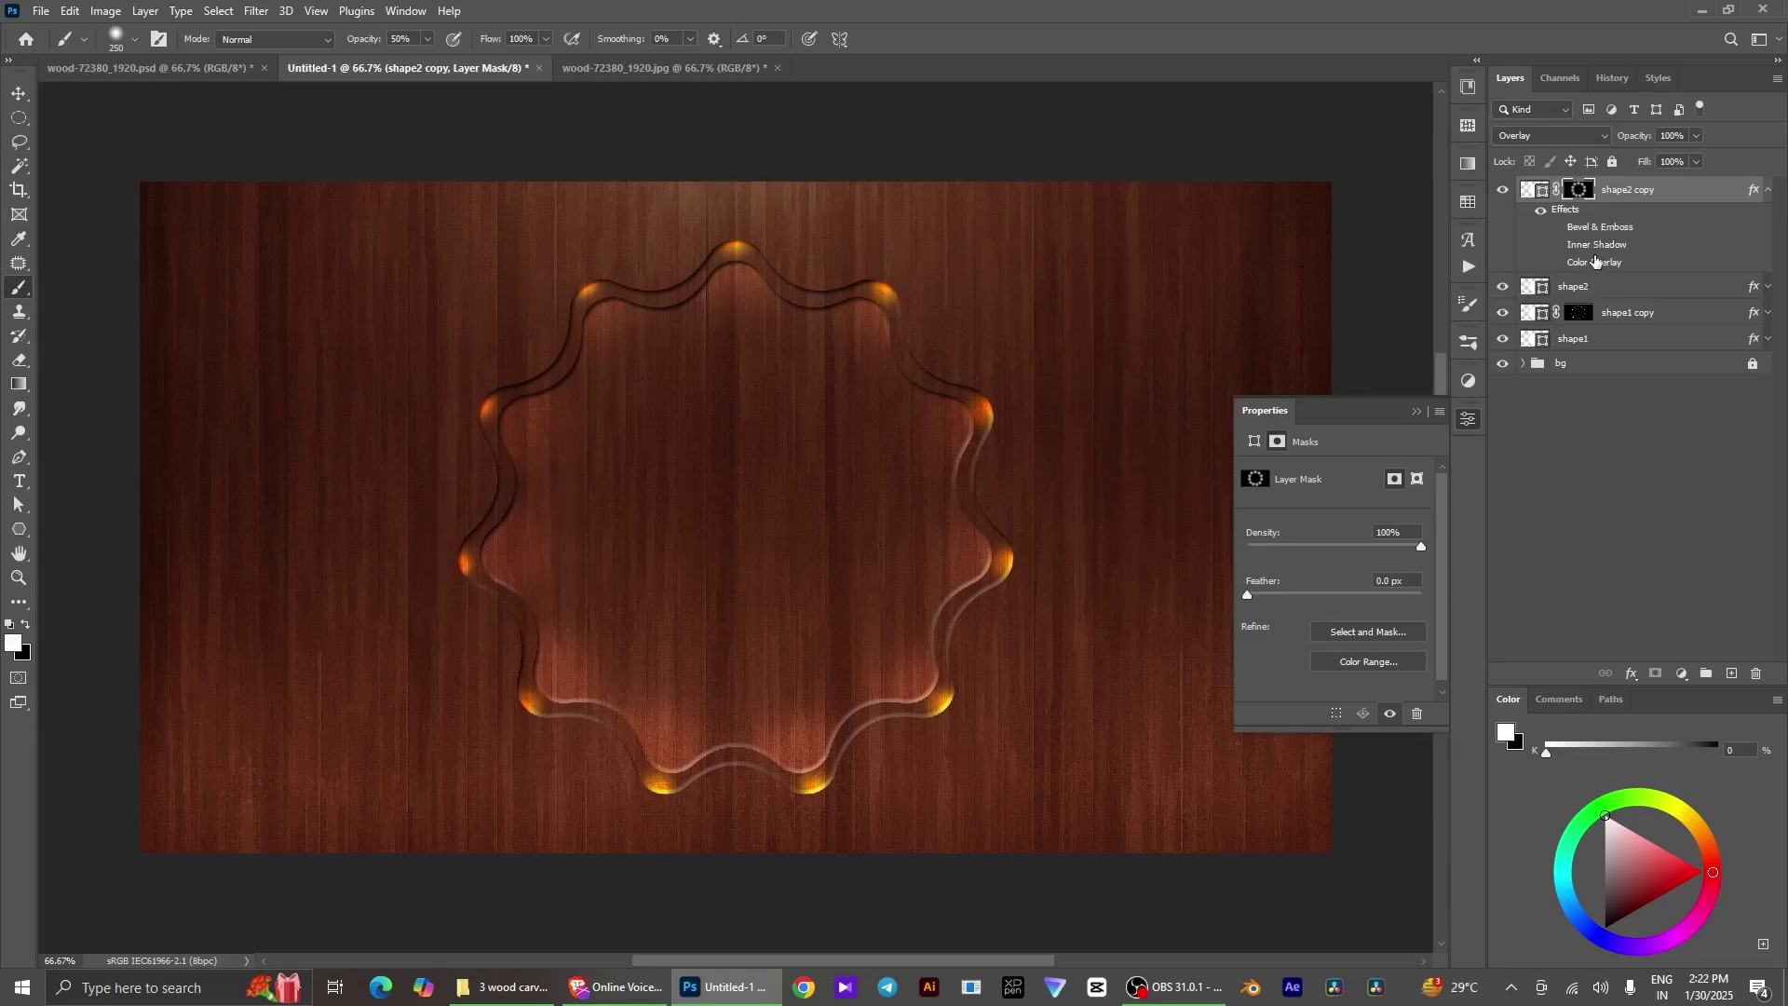
Add a yellow linear Gradient Overlay to shape2 copy with Overlay blending and 100% opacity, and collapse its effects list
click(1674, 190)
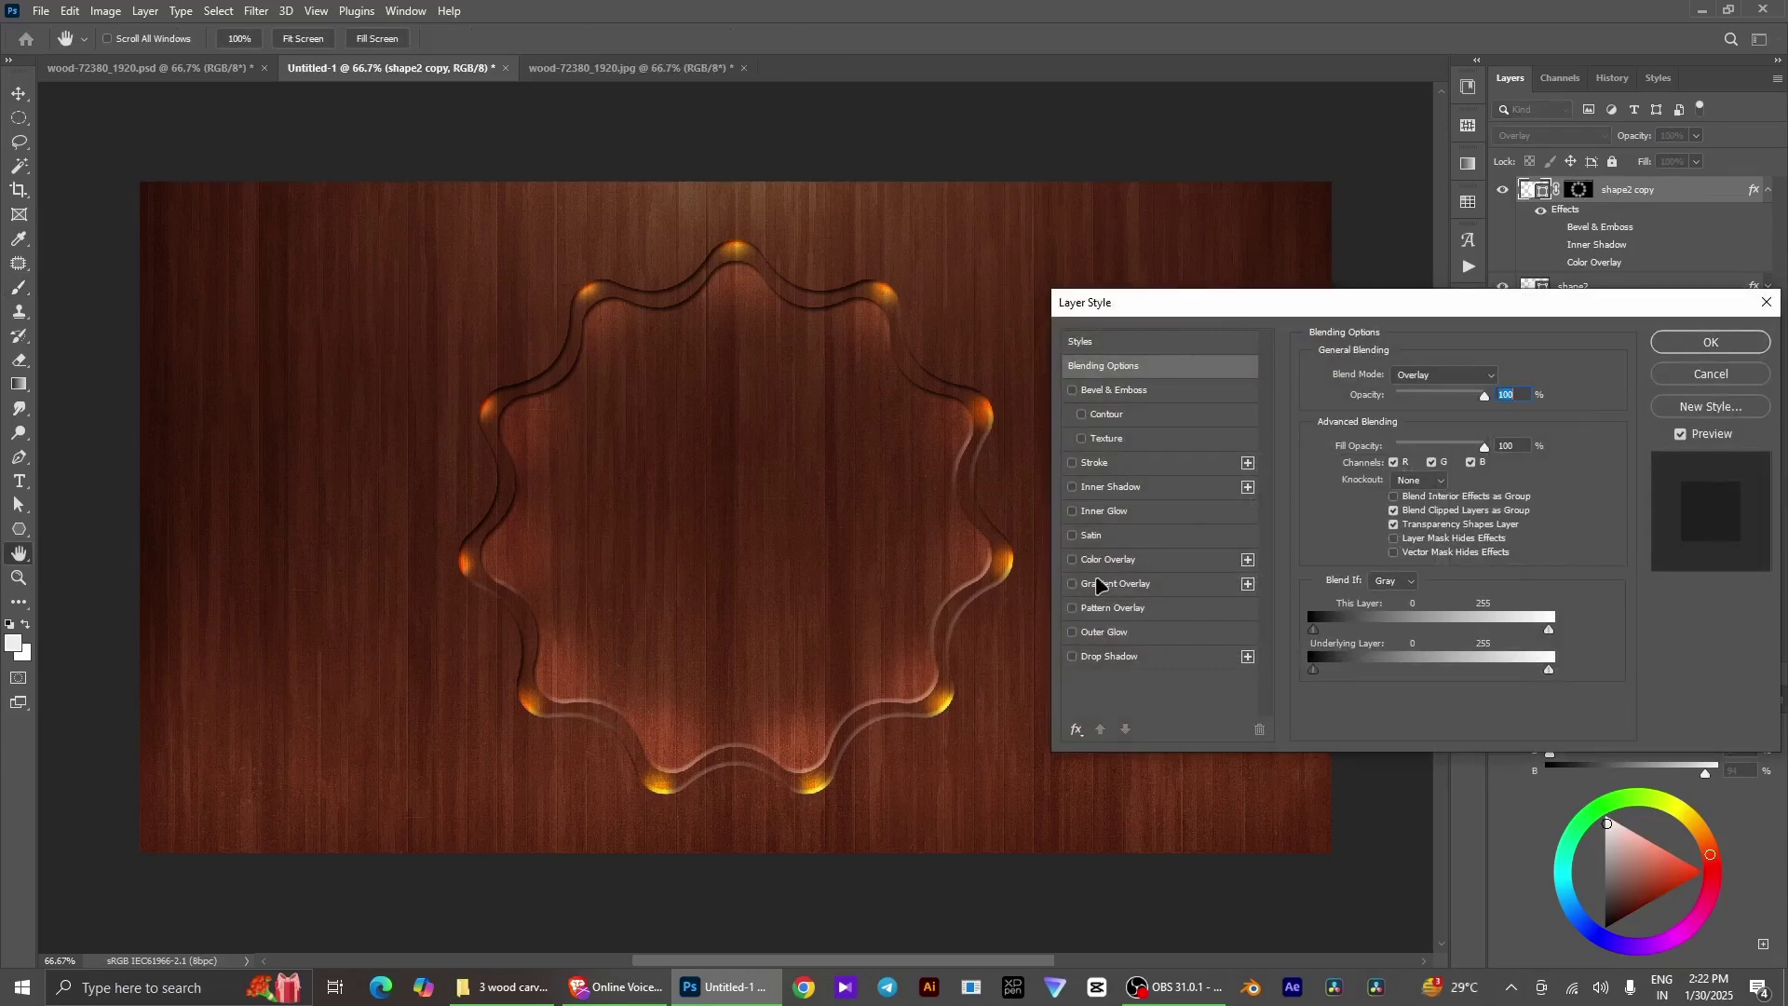
click(1097, 584)
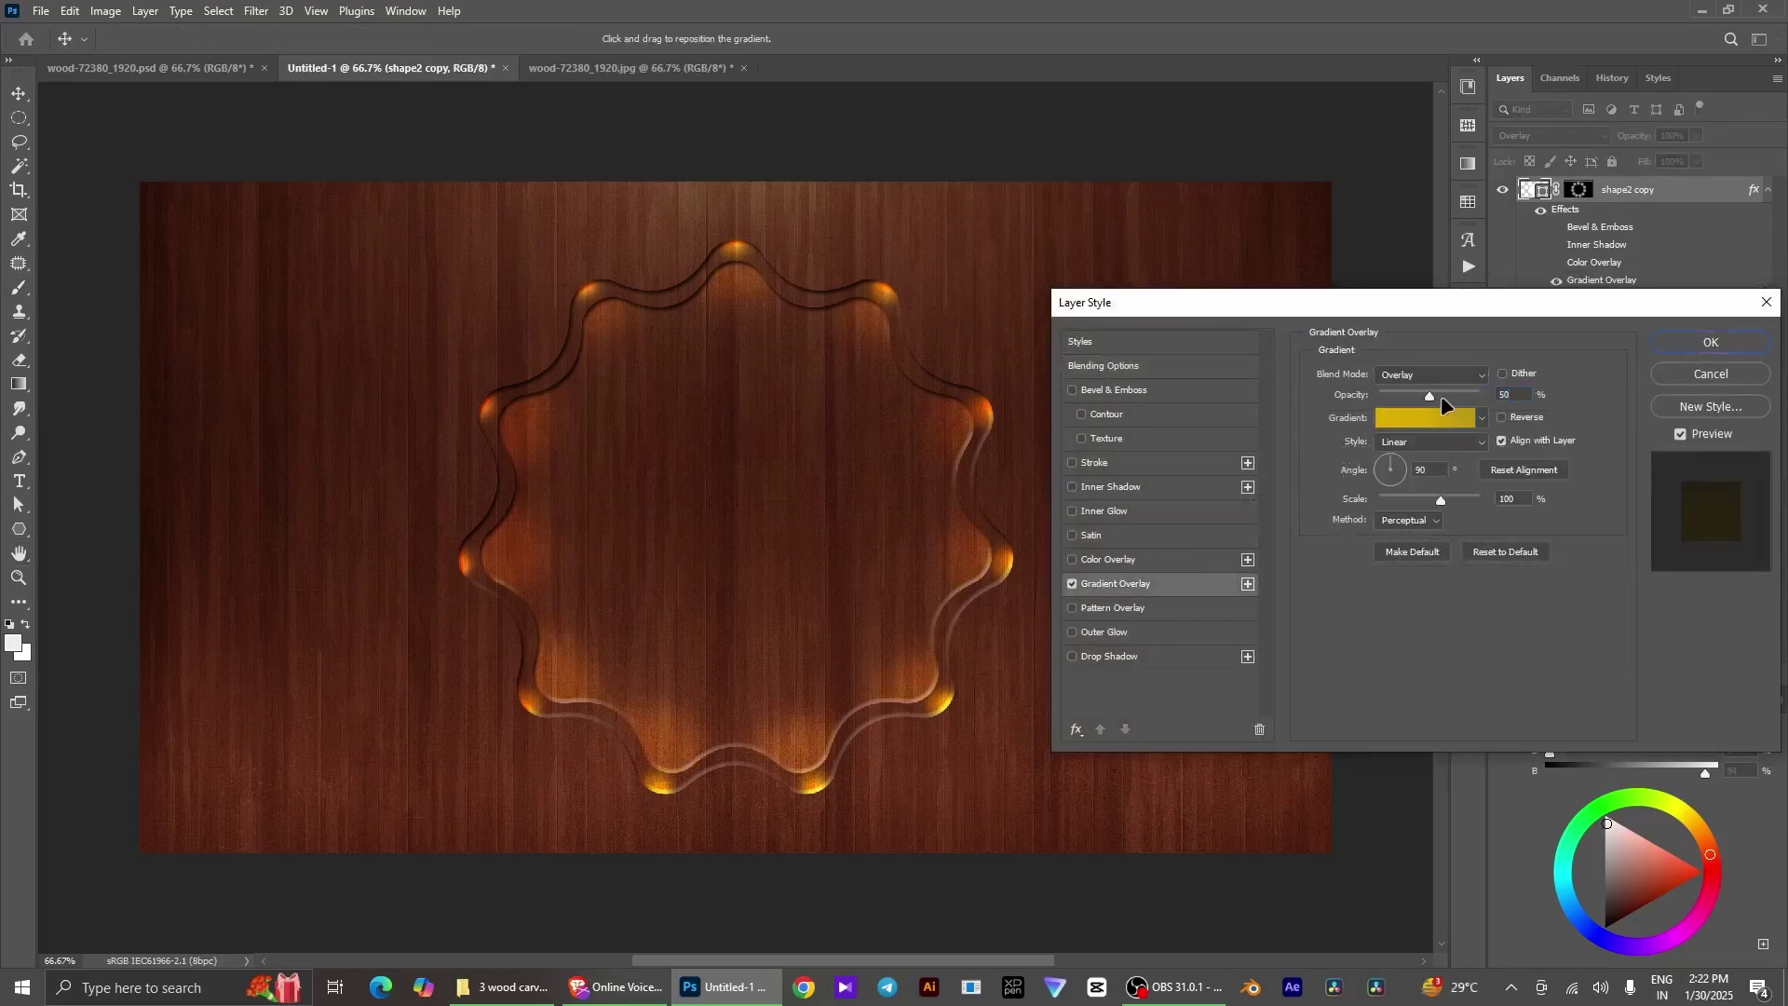
drag(1469, 395, 1500, 398)
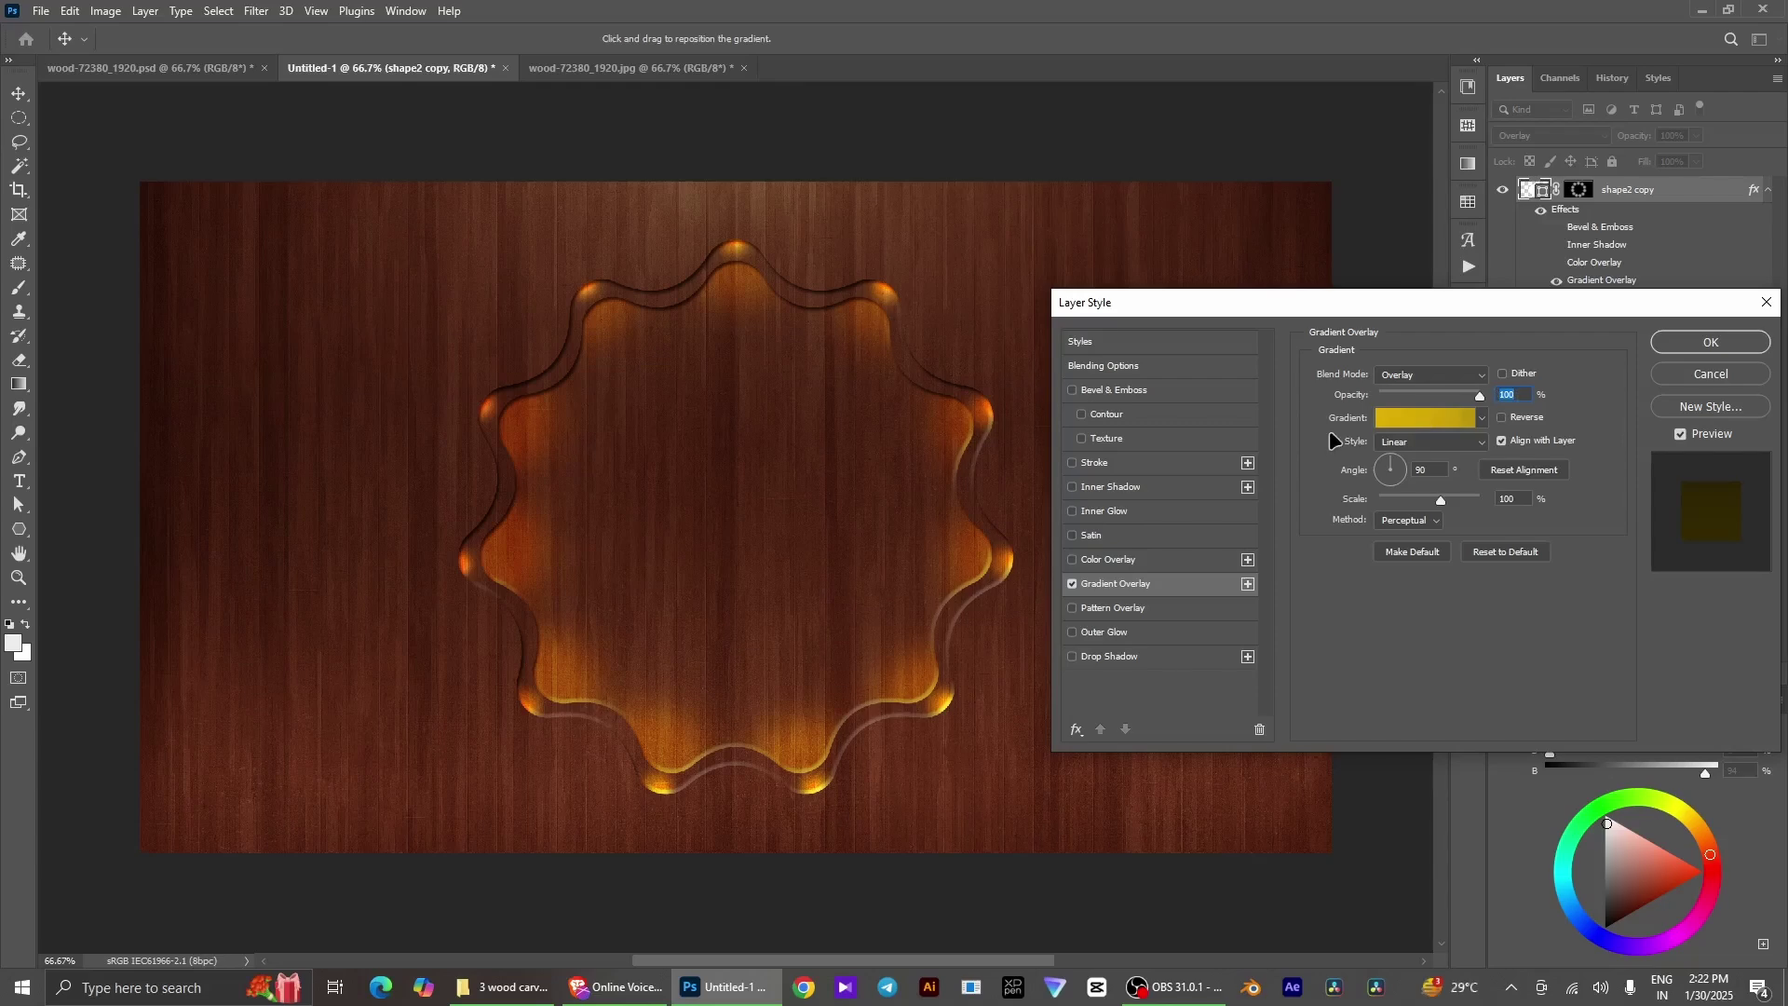
click(1711, 345)
click(1770, 194)
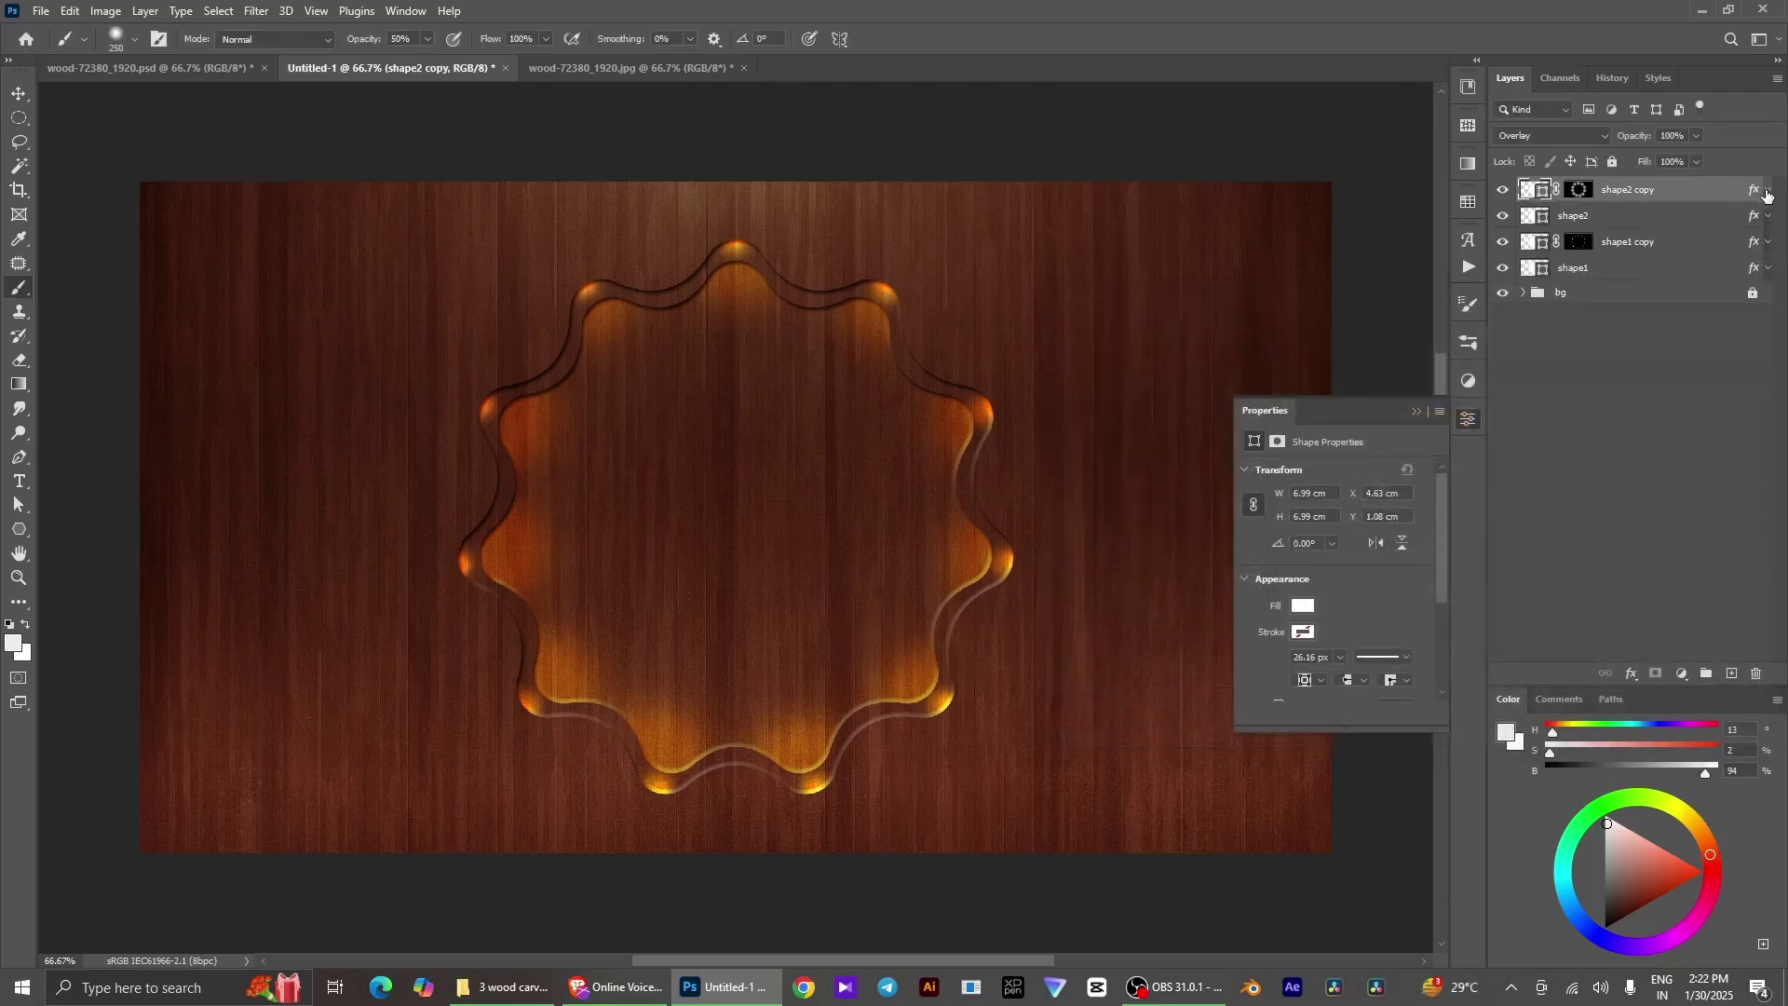
Group the shape1, shape1 copy, shape2 and shape2 copy layers, name the group "light", and collapse the properties
shift+click(1659, 253)
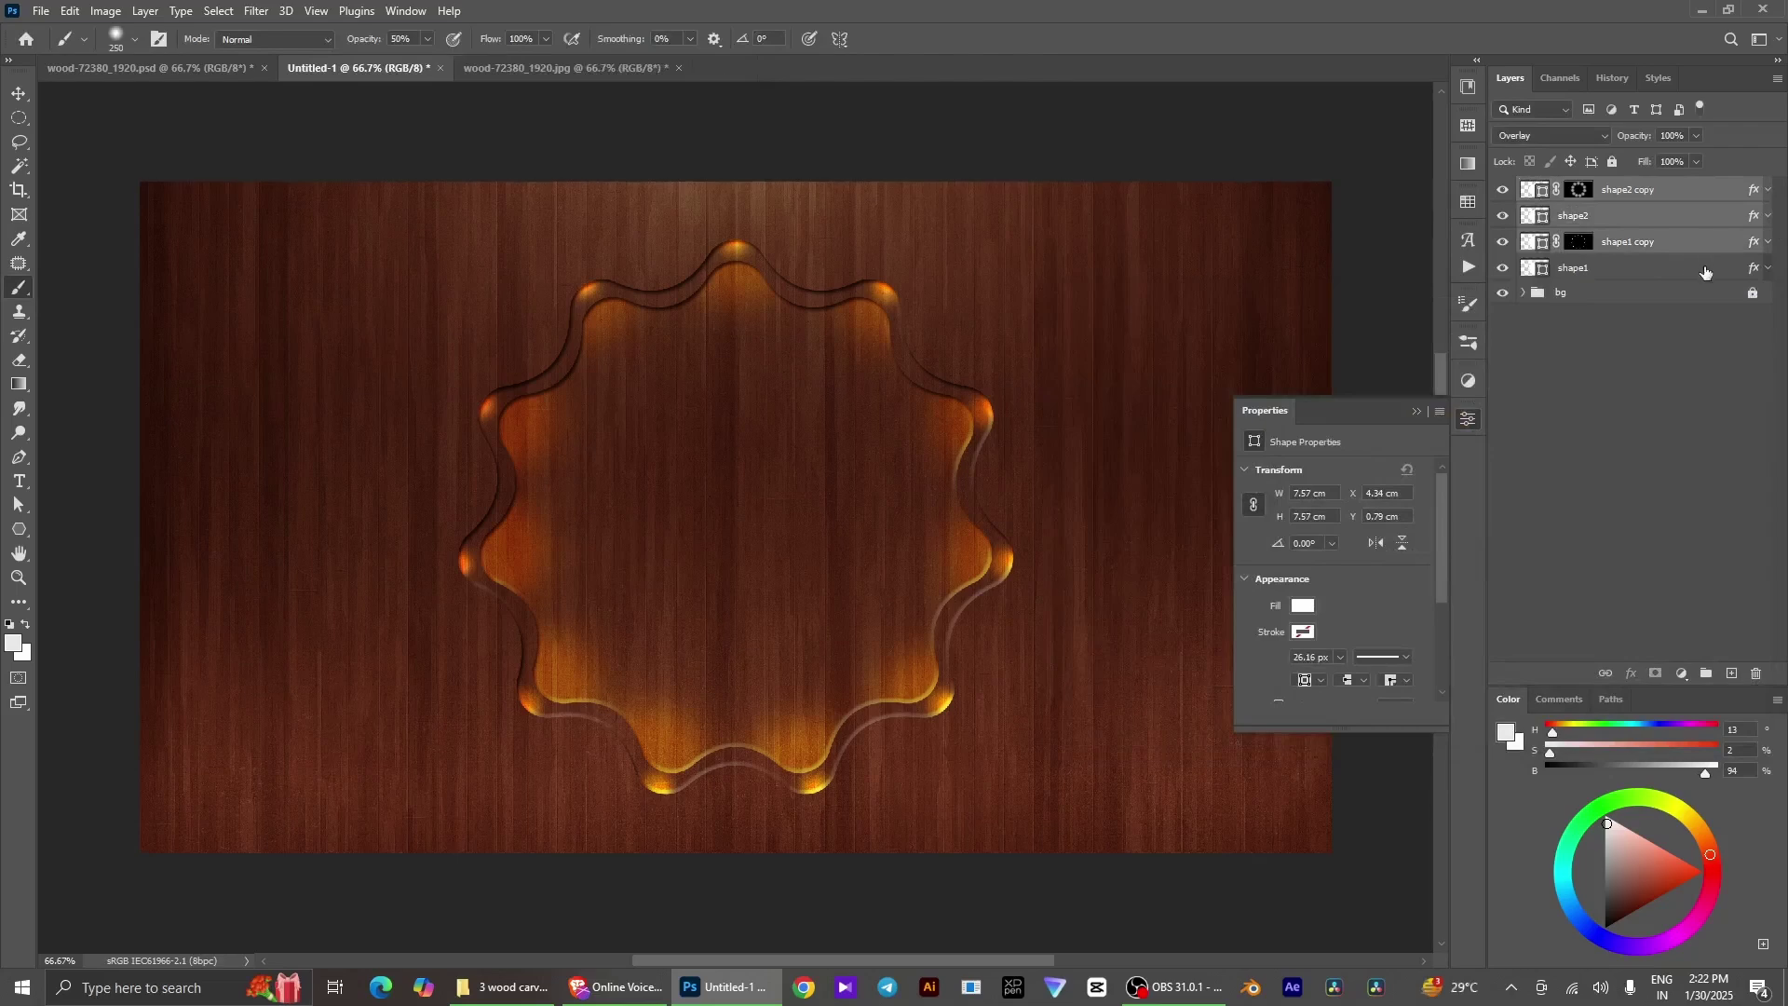
click(1673, 272)
shift+click(1656, 190)
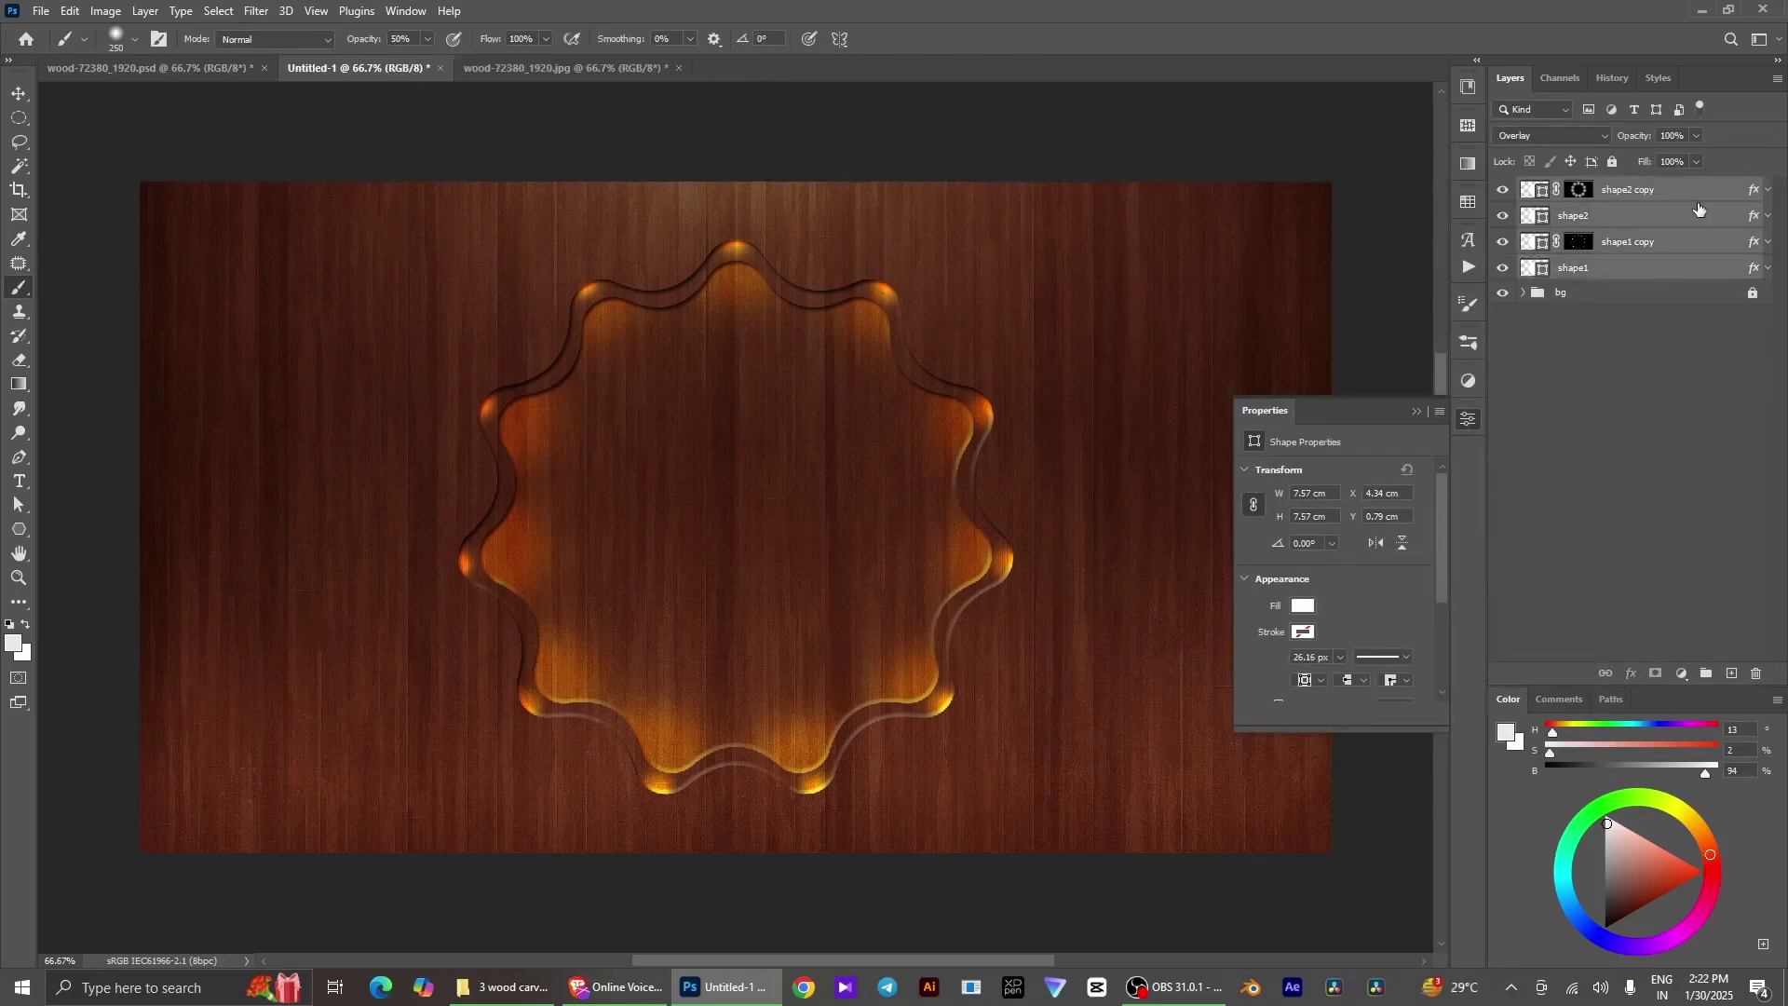
key(ctrl+g)
double_click(1580, 187)
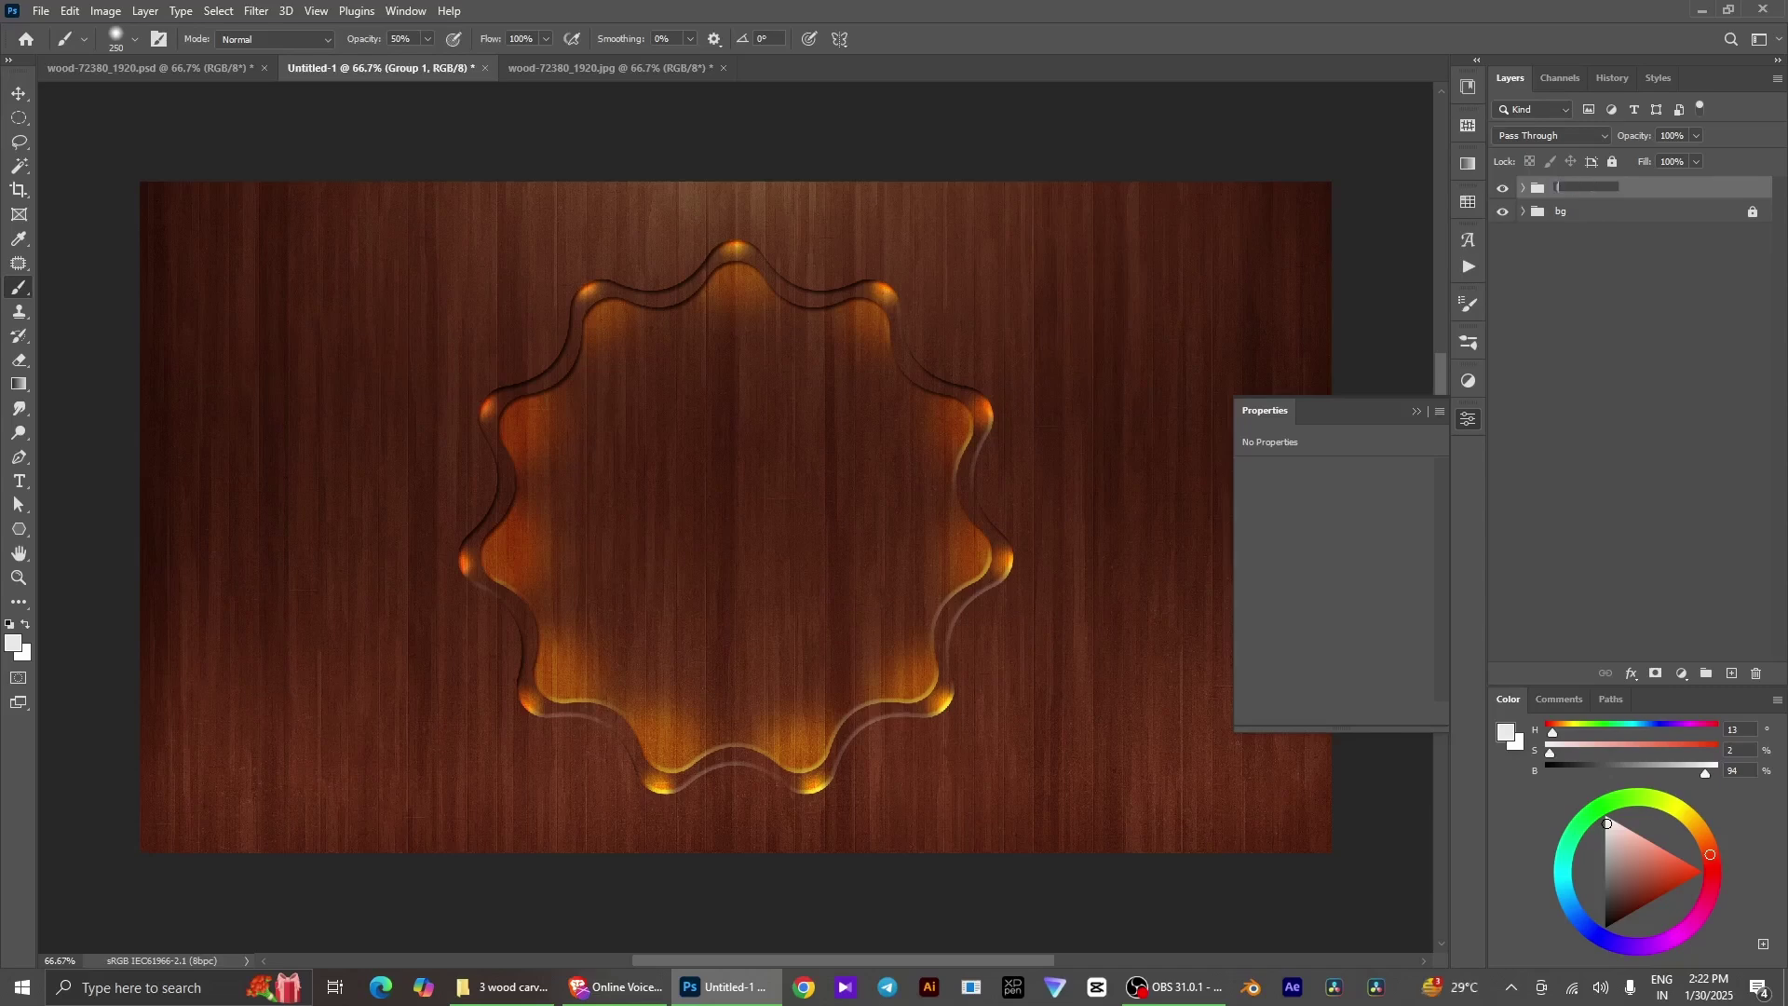
text(light)
key(Return)
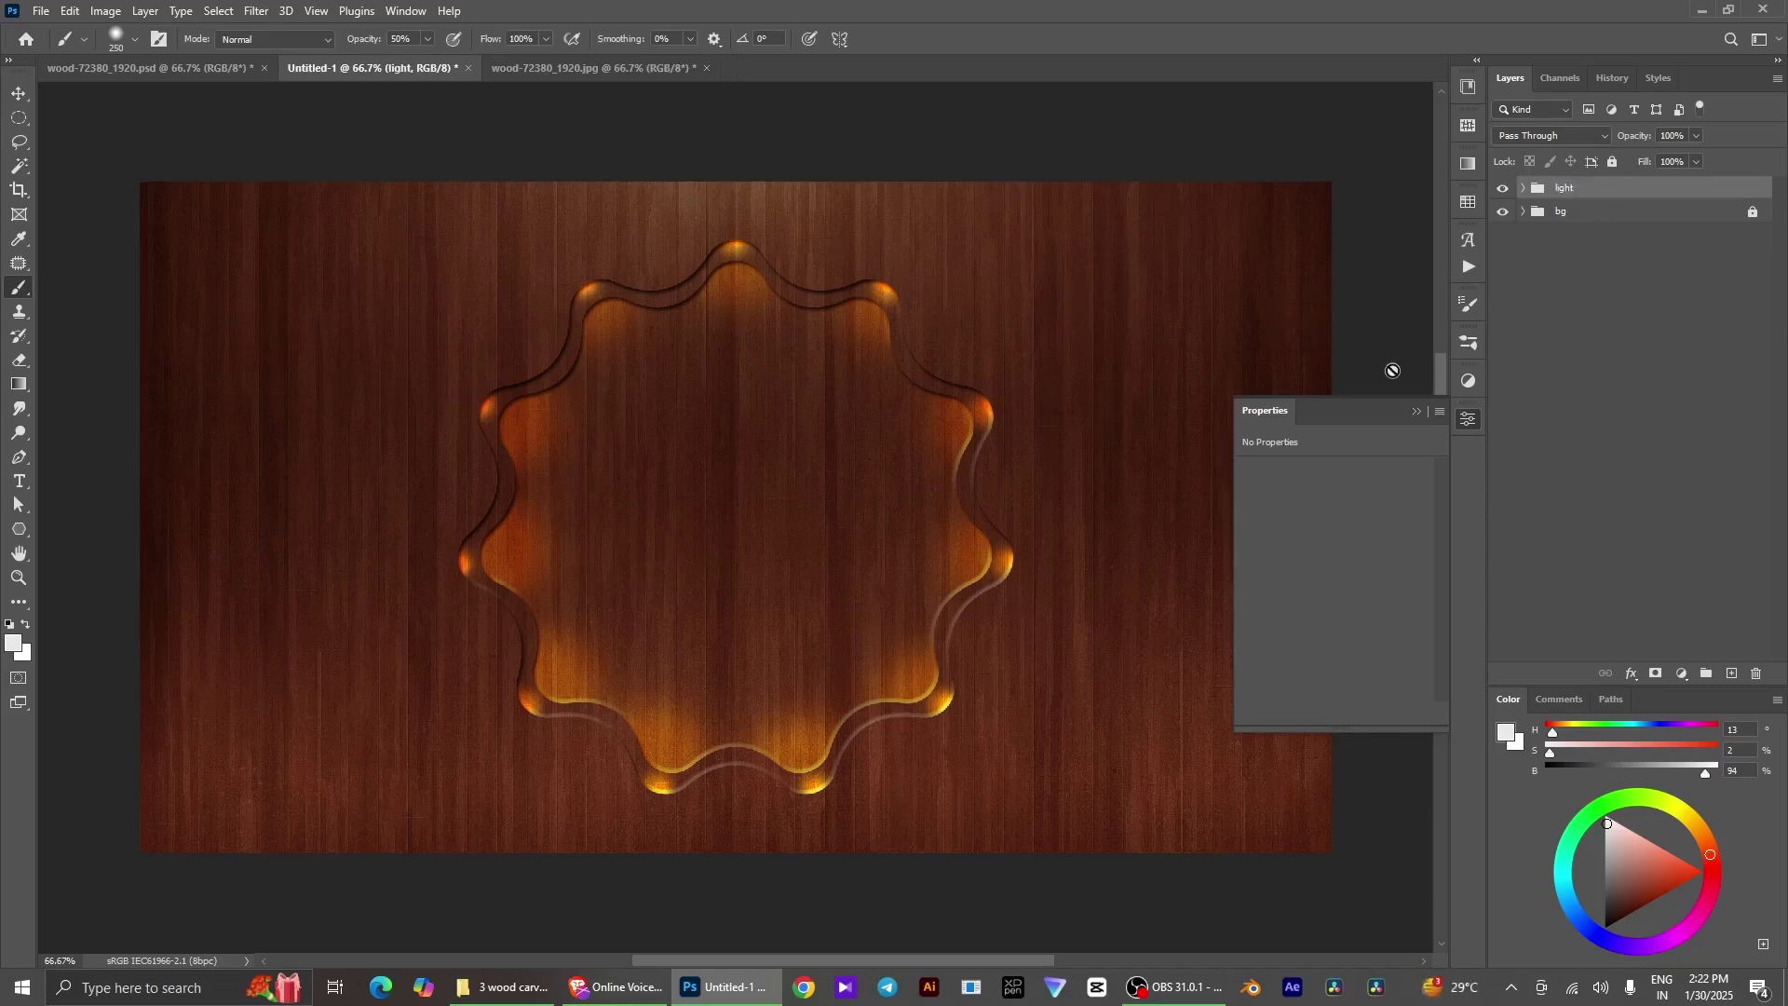
click(1417, 412)
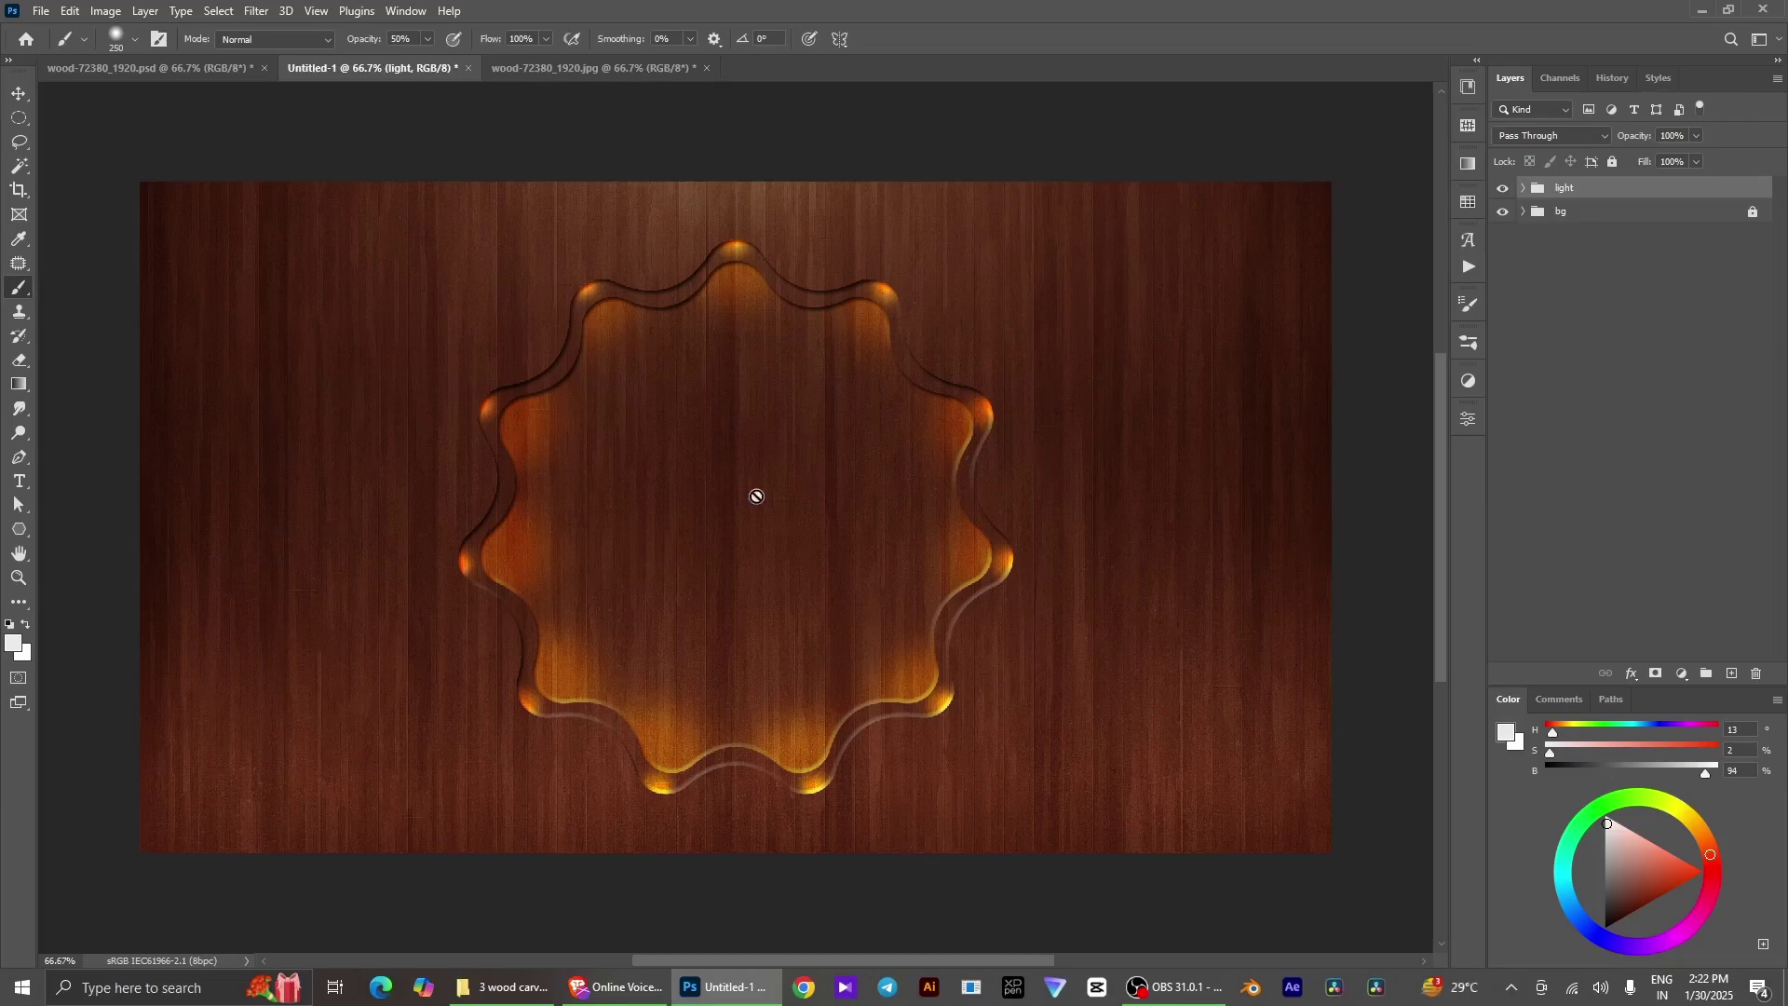
Add a center-aligned text layer inside the badge reading "SJ" on the first line and "Design" on the second
key(t)
click(691, 498)
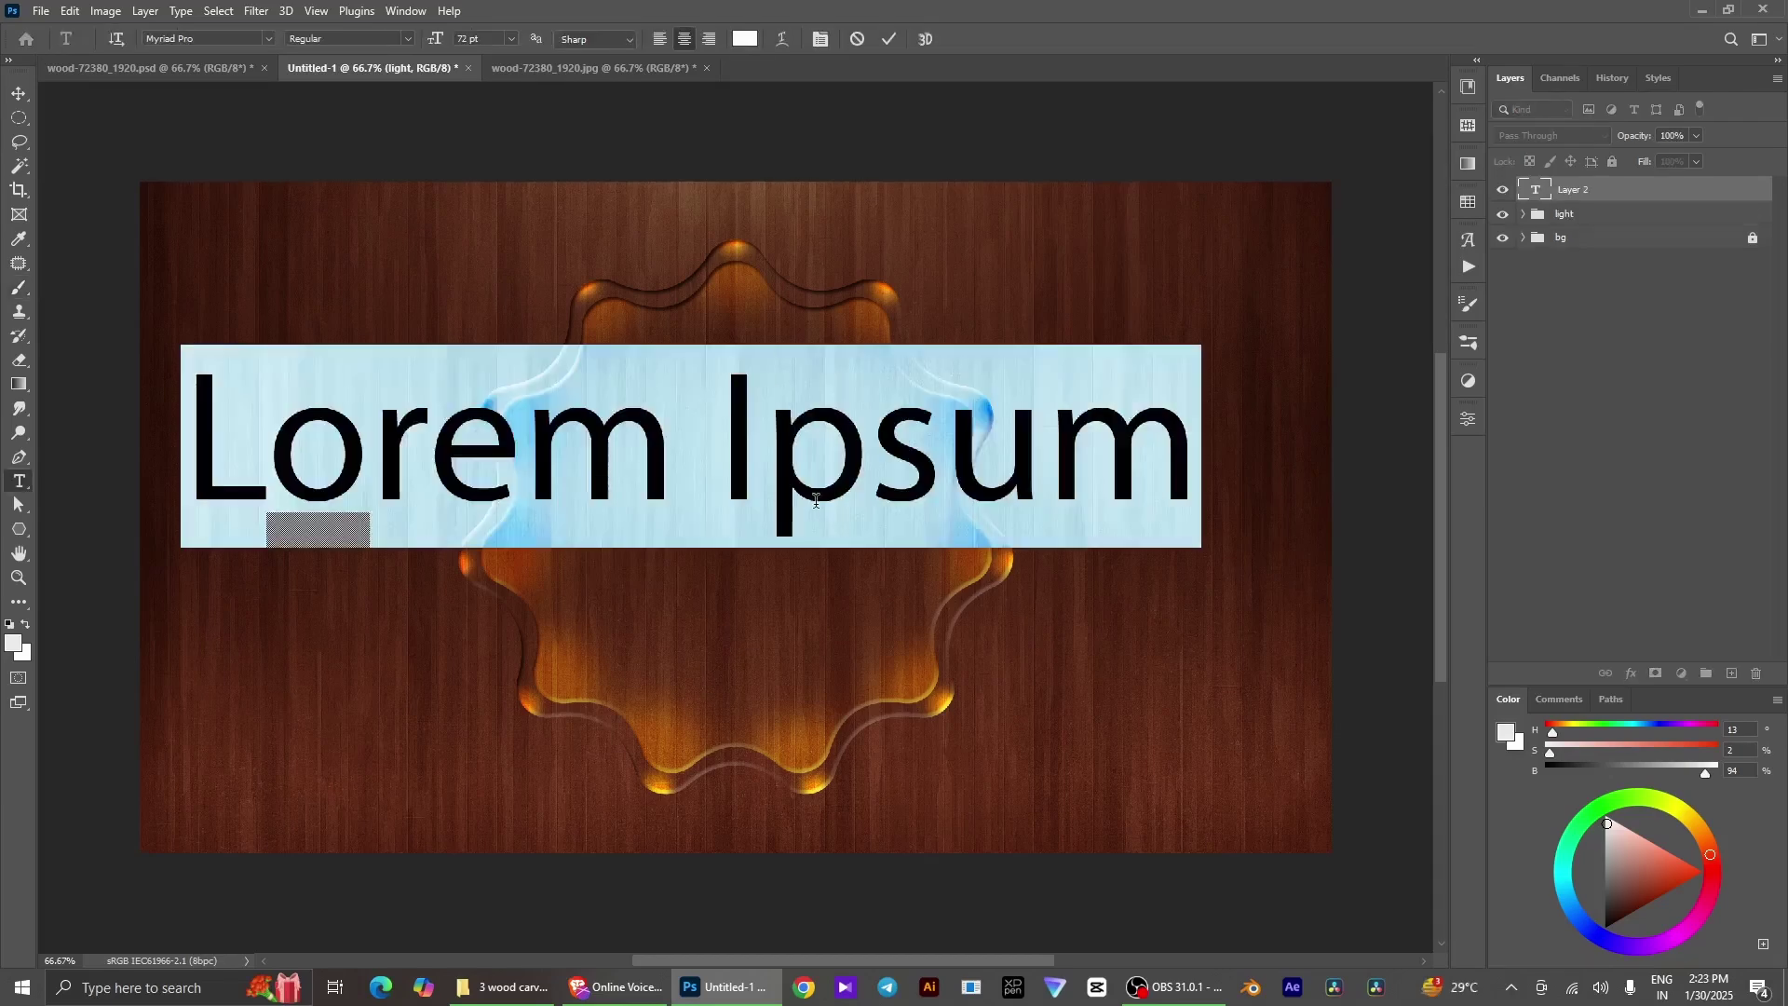
text(S)
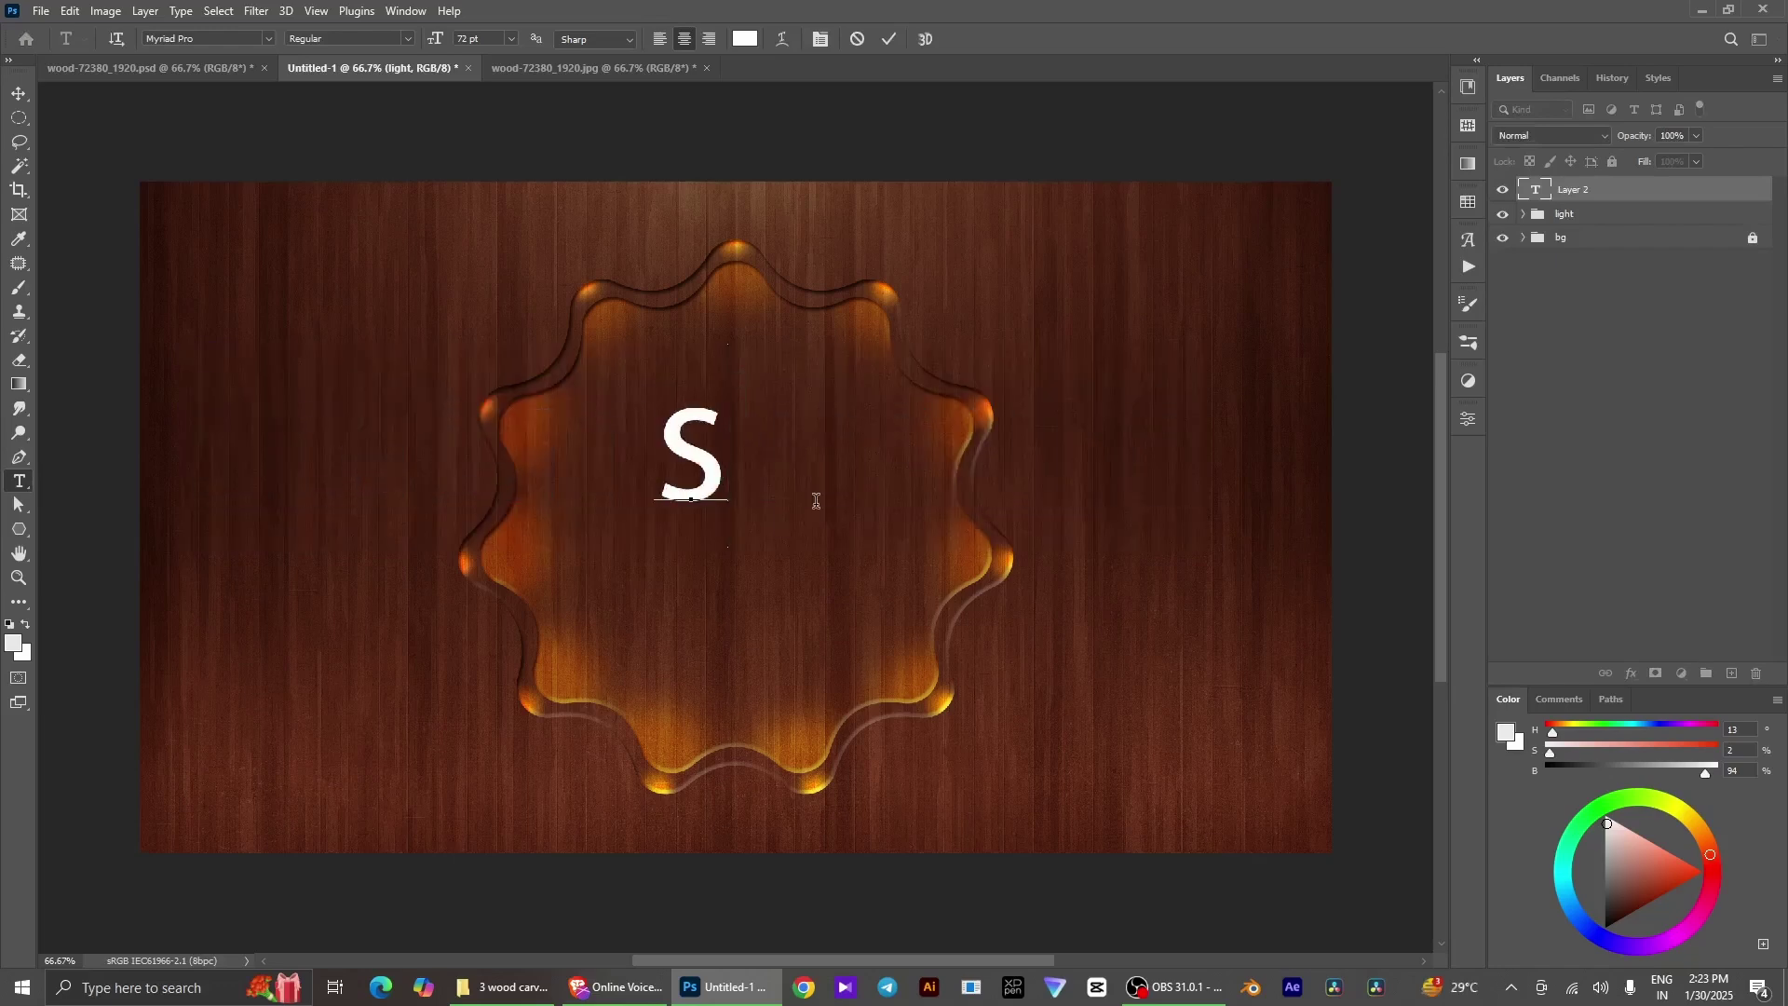
key(BackSpace)
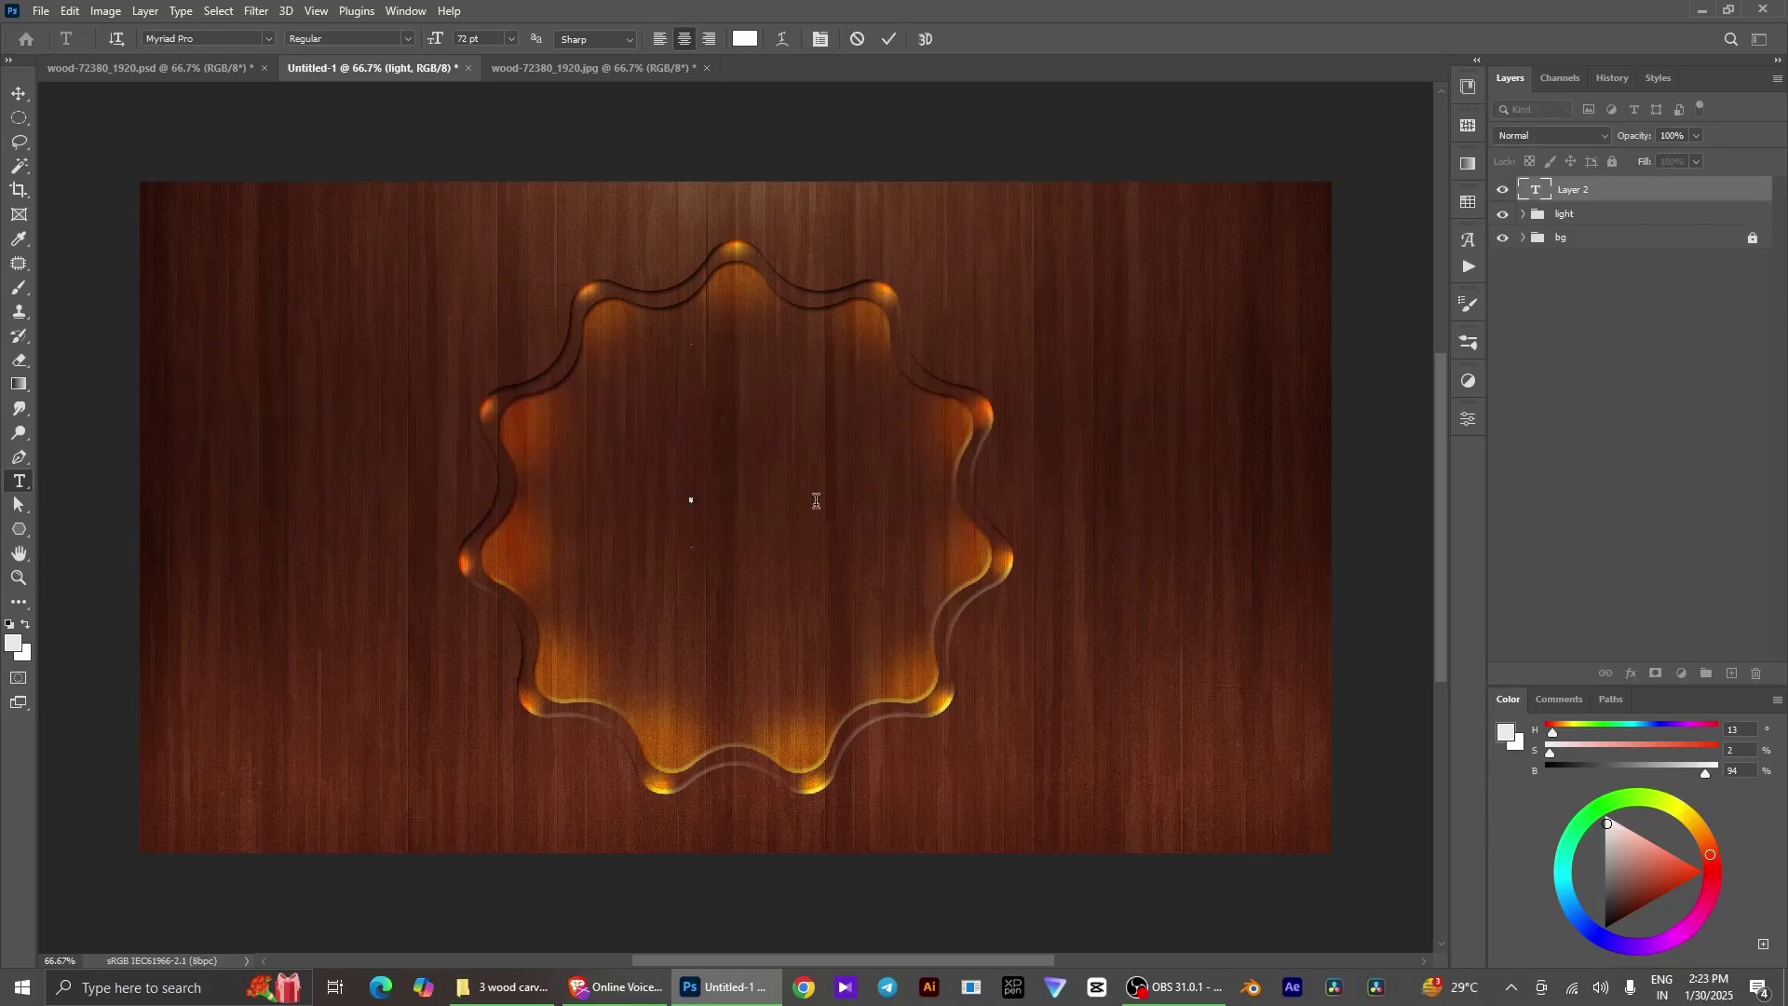
text(SJ)
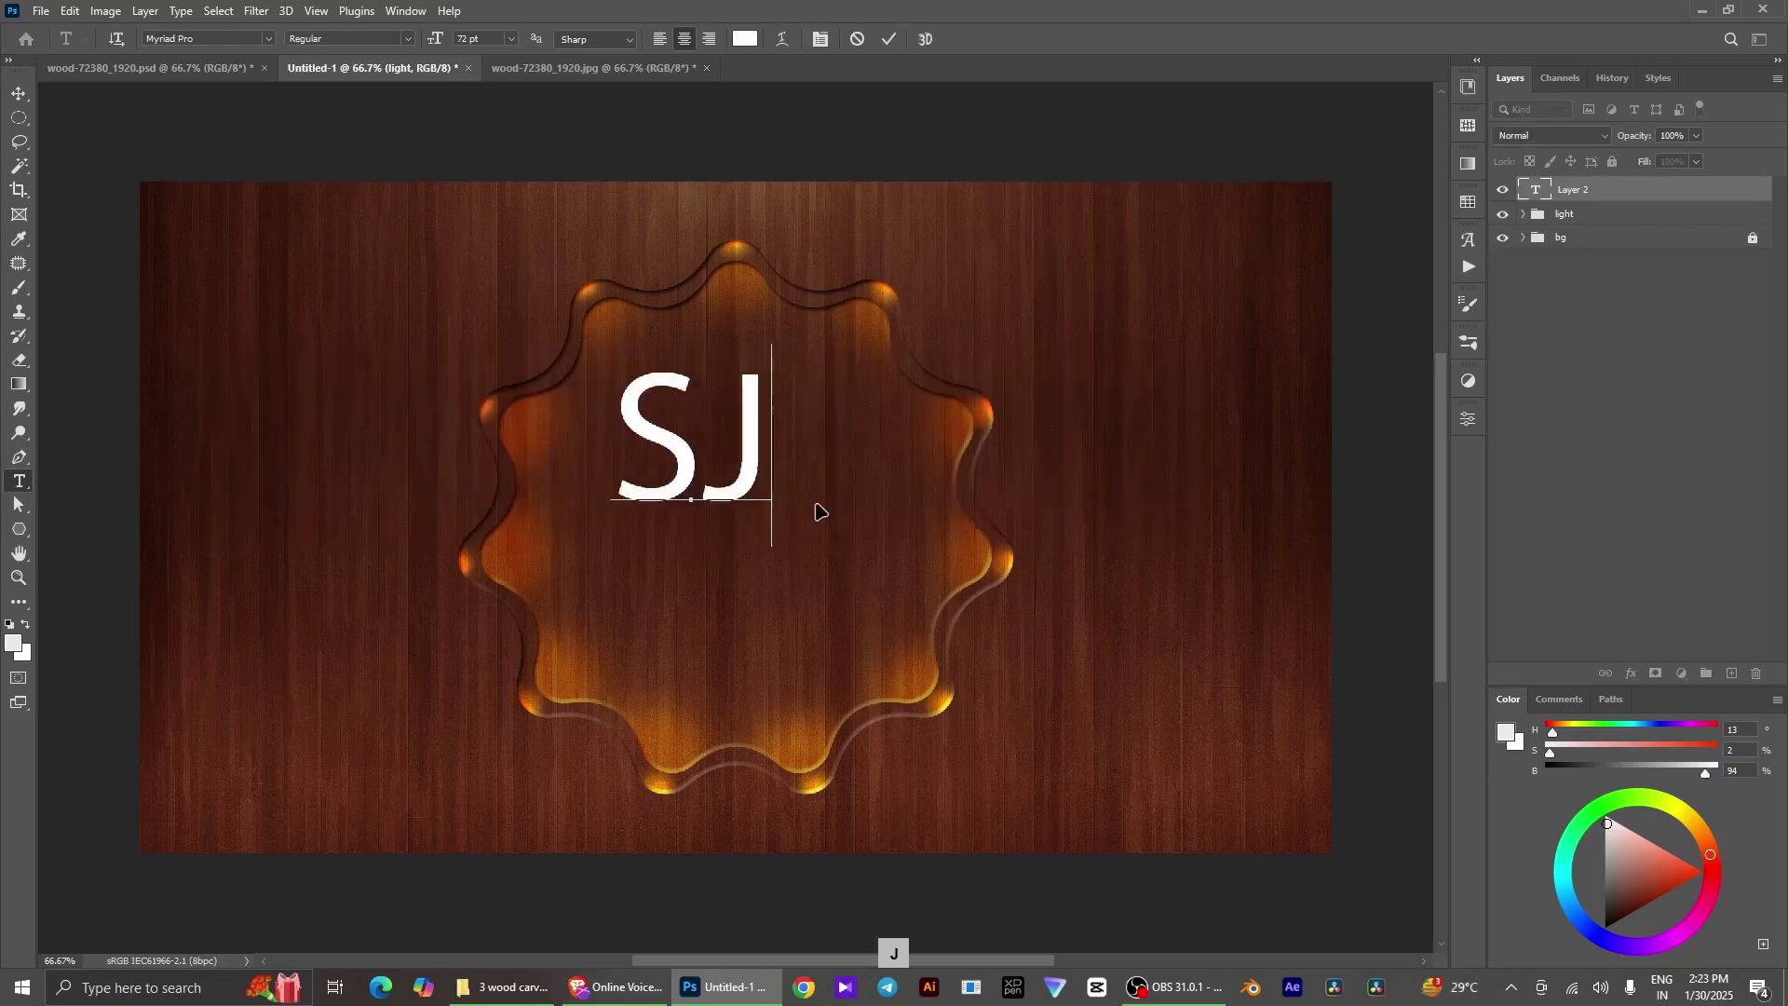
key(Return)
text(De)
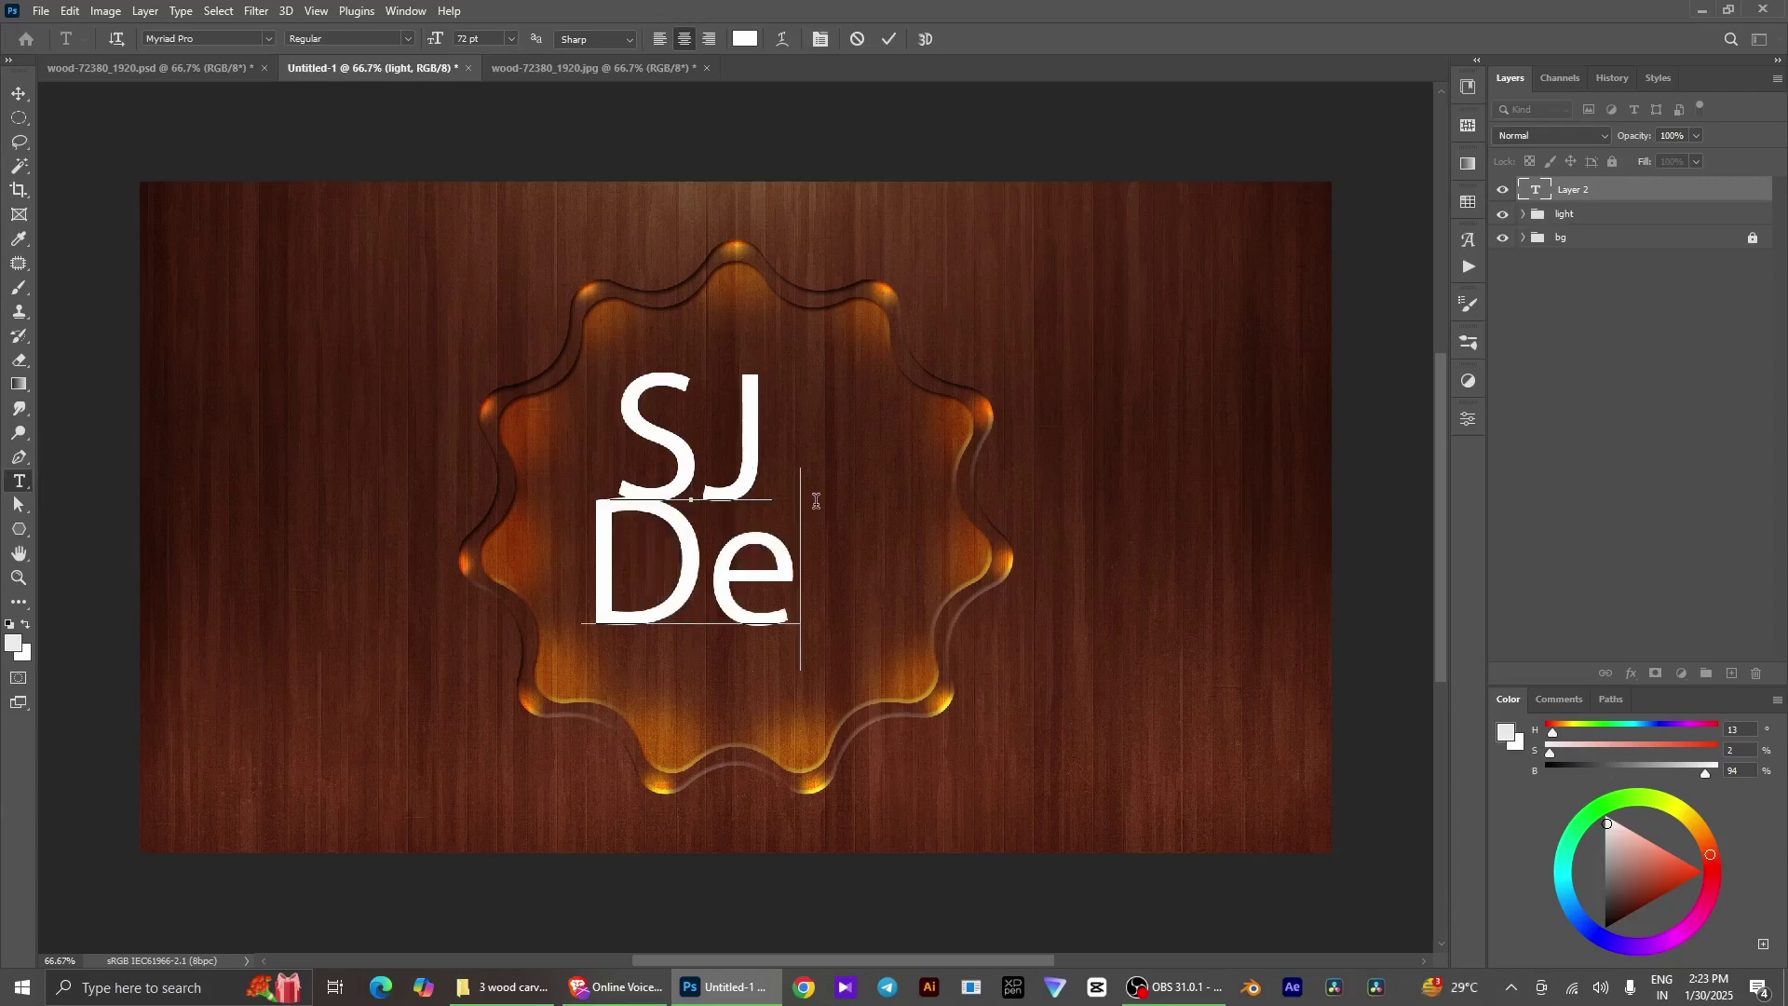
text(sign)
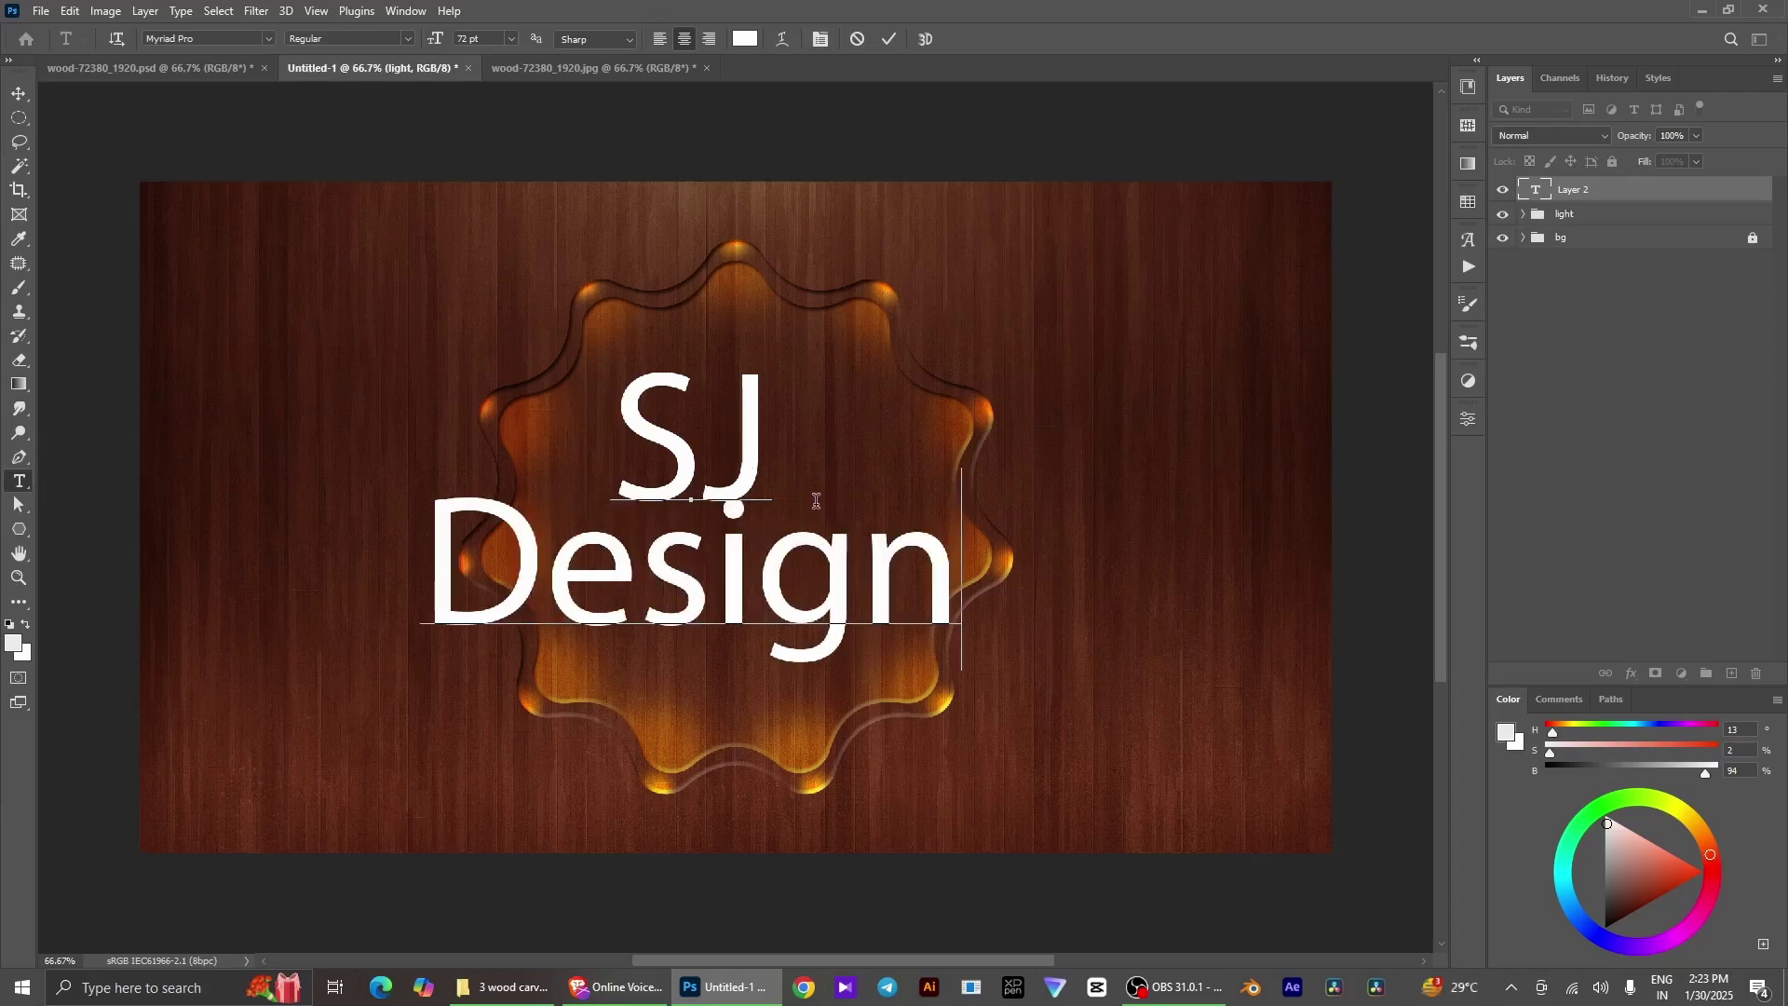
Set the font of both text lines to Franklin Gothic Heavy
key(ctrl+a)
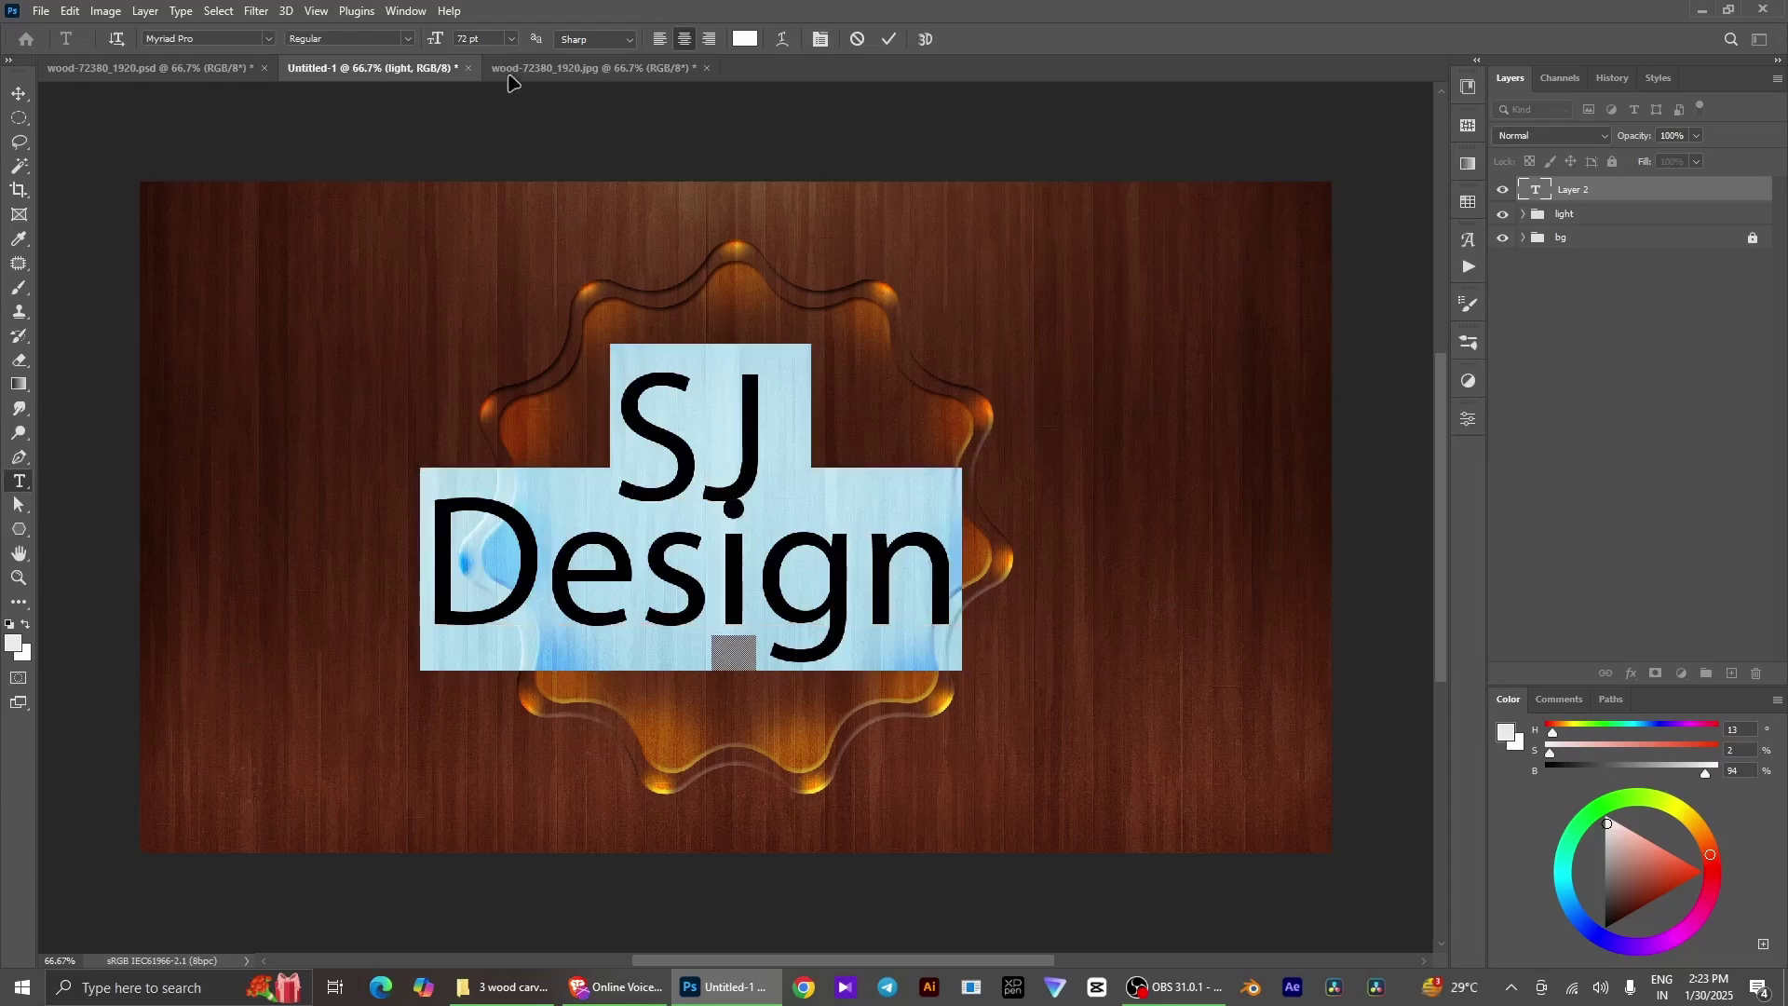
click(268, 38)
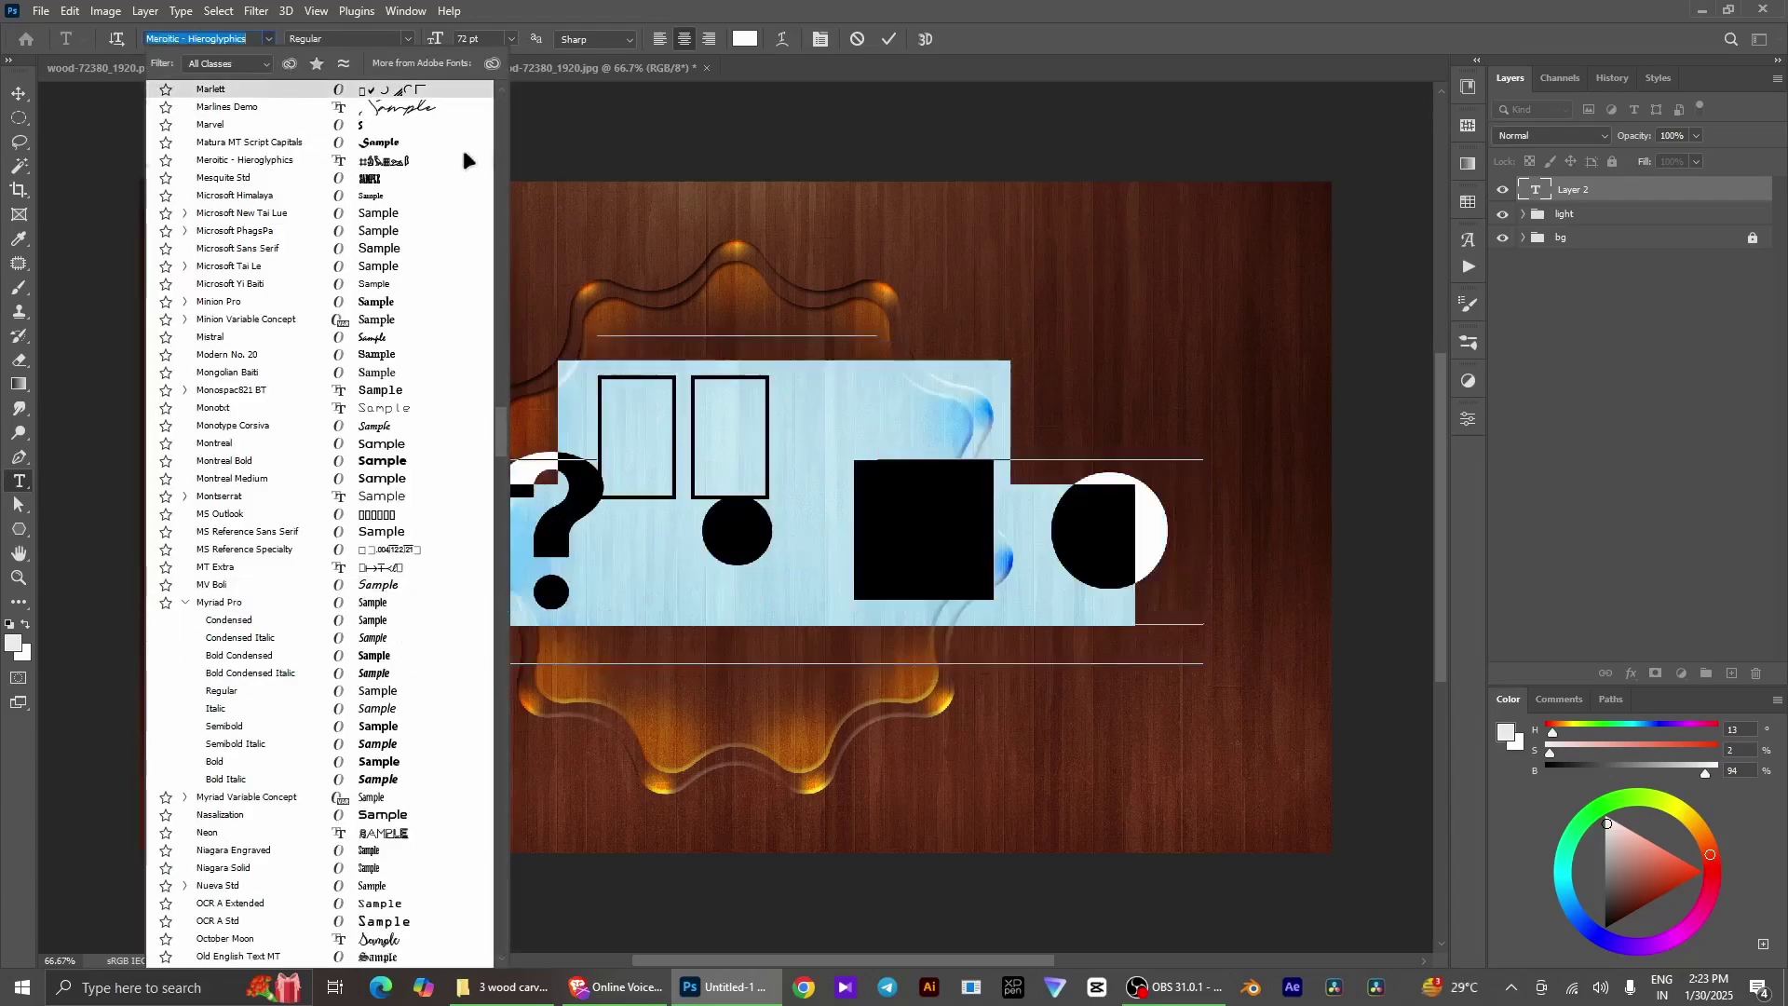
drag(501, 416, 504, 89)
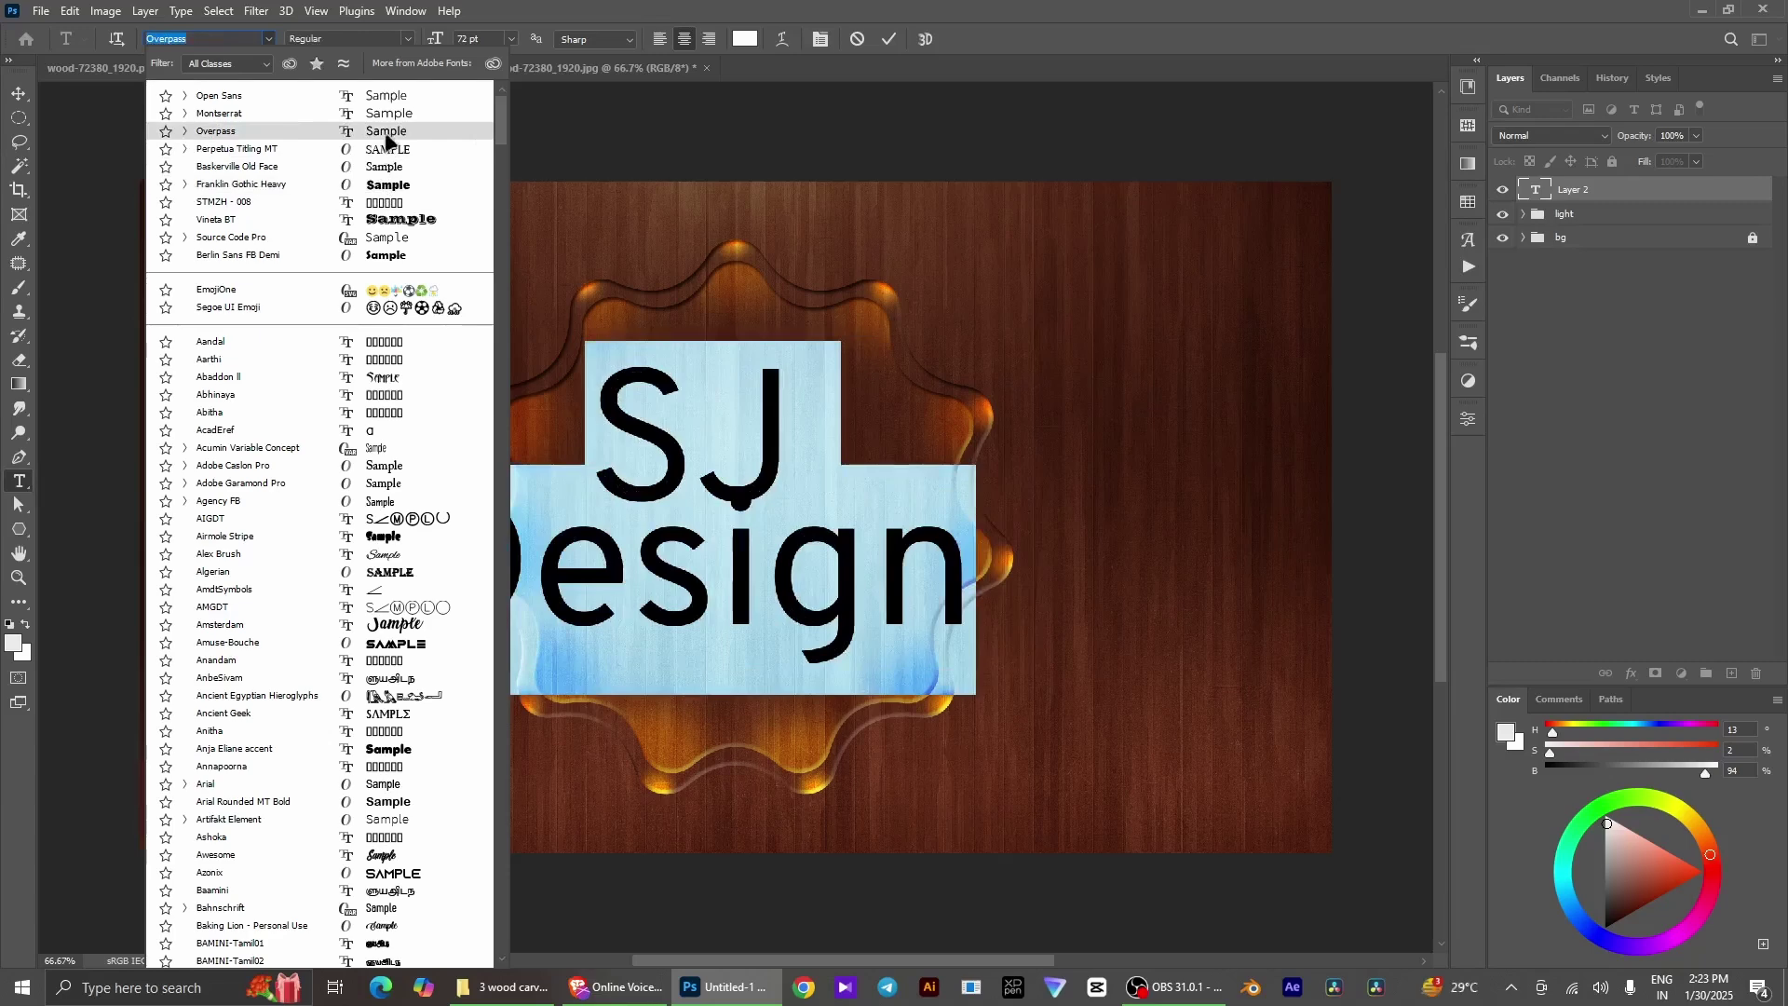
click(393, 194)
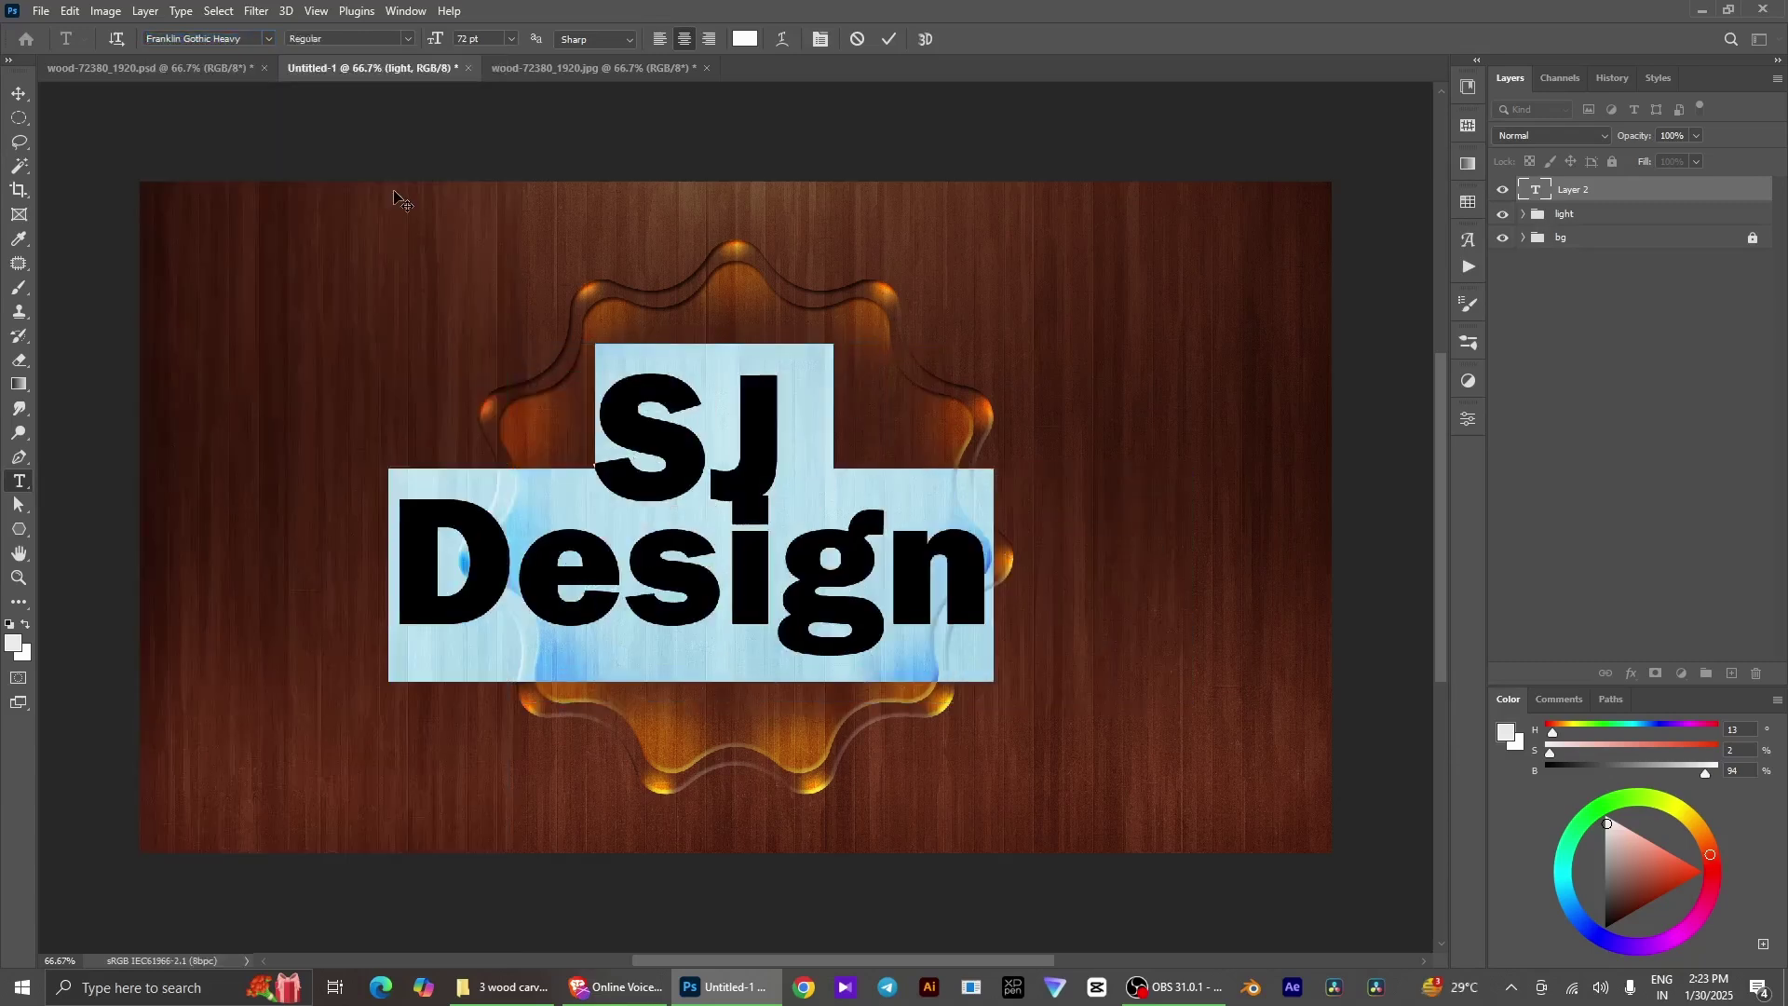
Set the text size to 50 pt, center the text horizontally within the badge, and commit the text edit
click(510, 39)
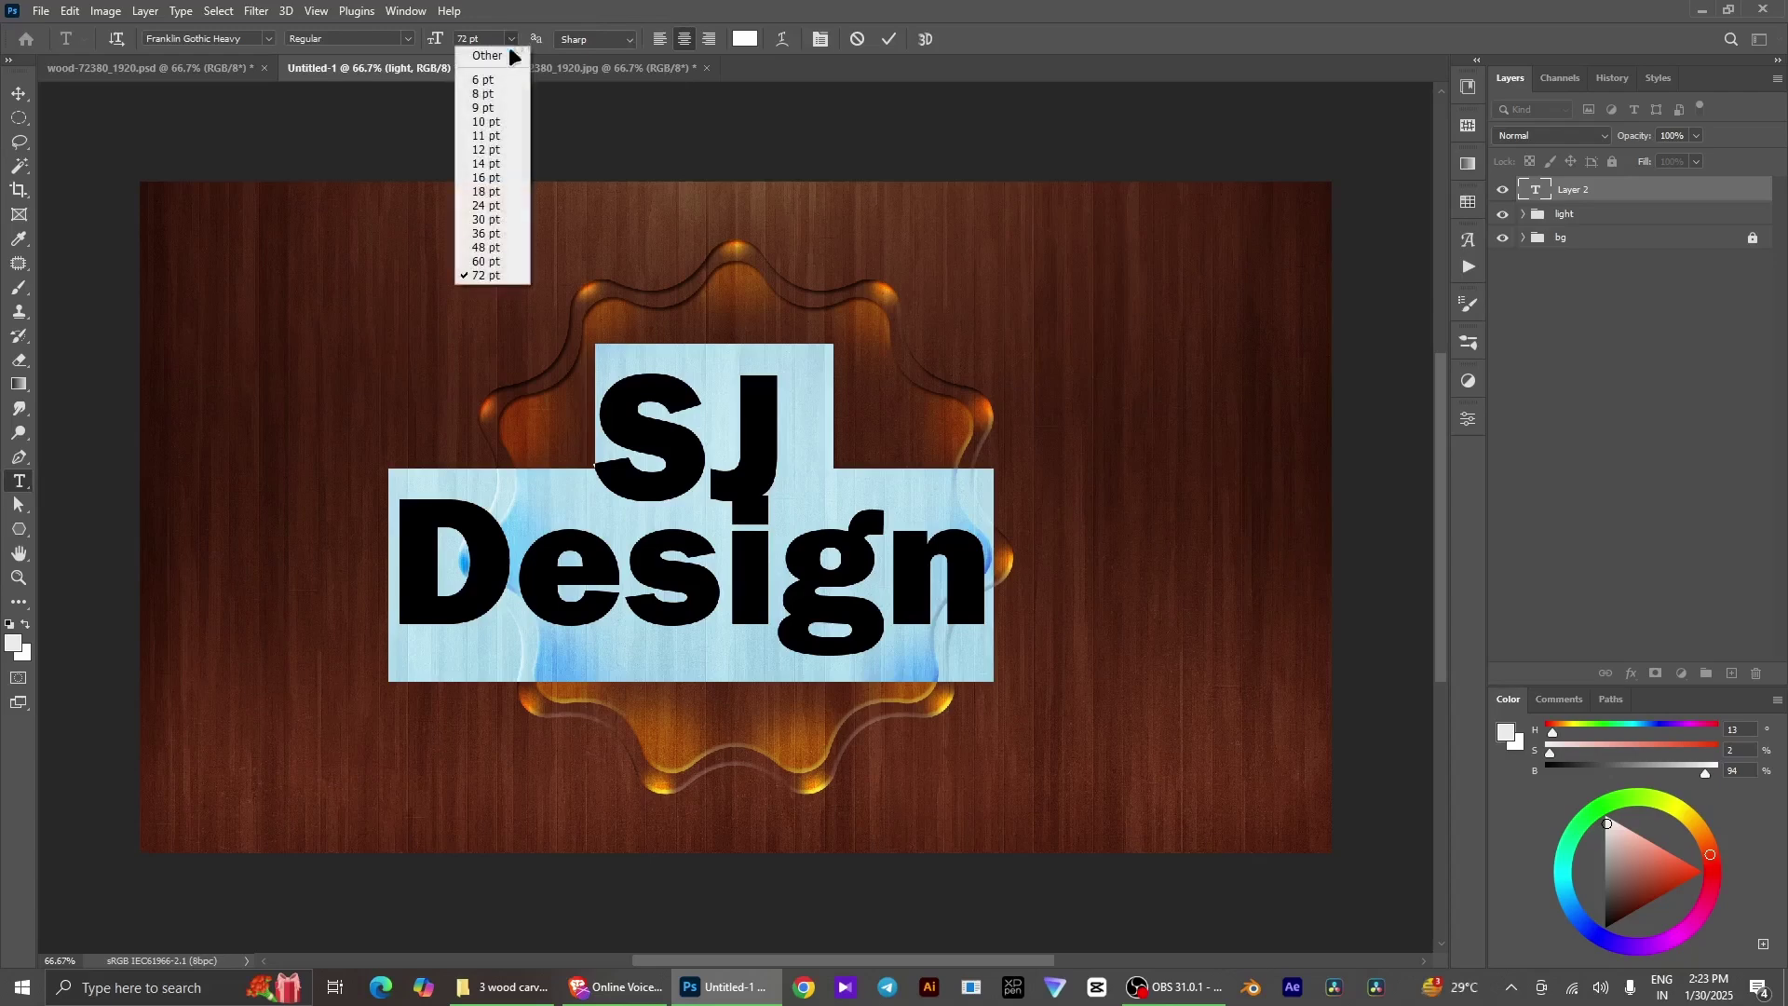
click(497, 265)
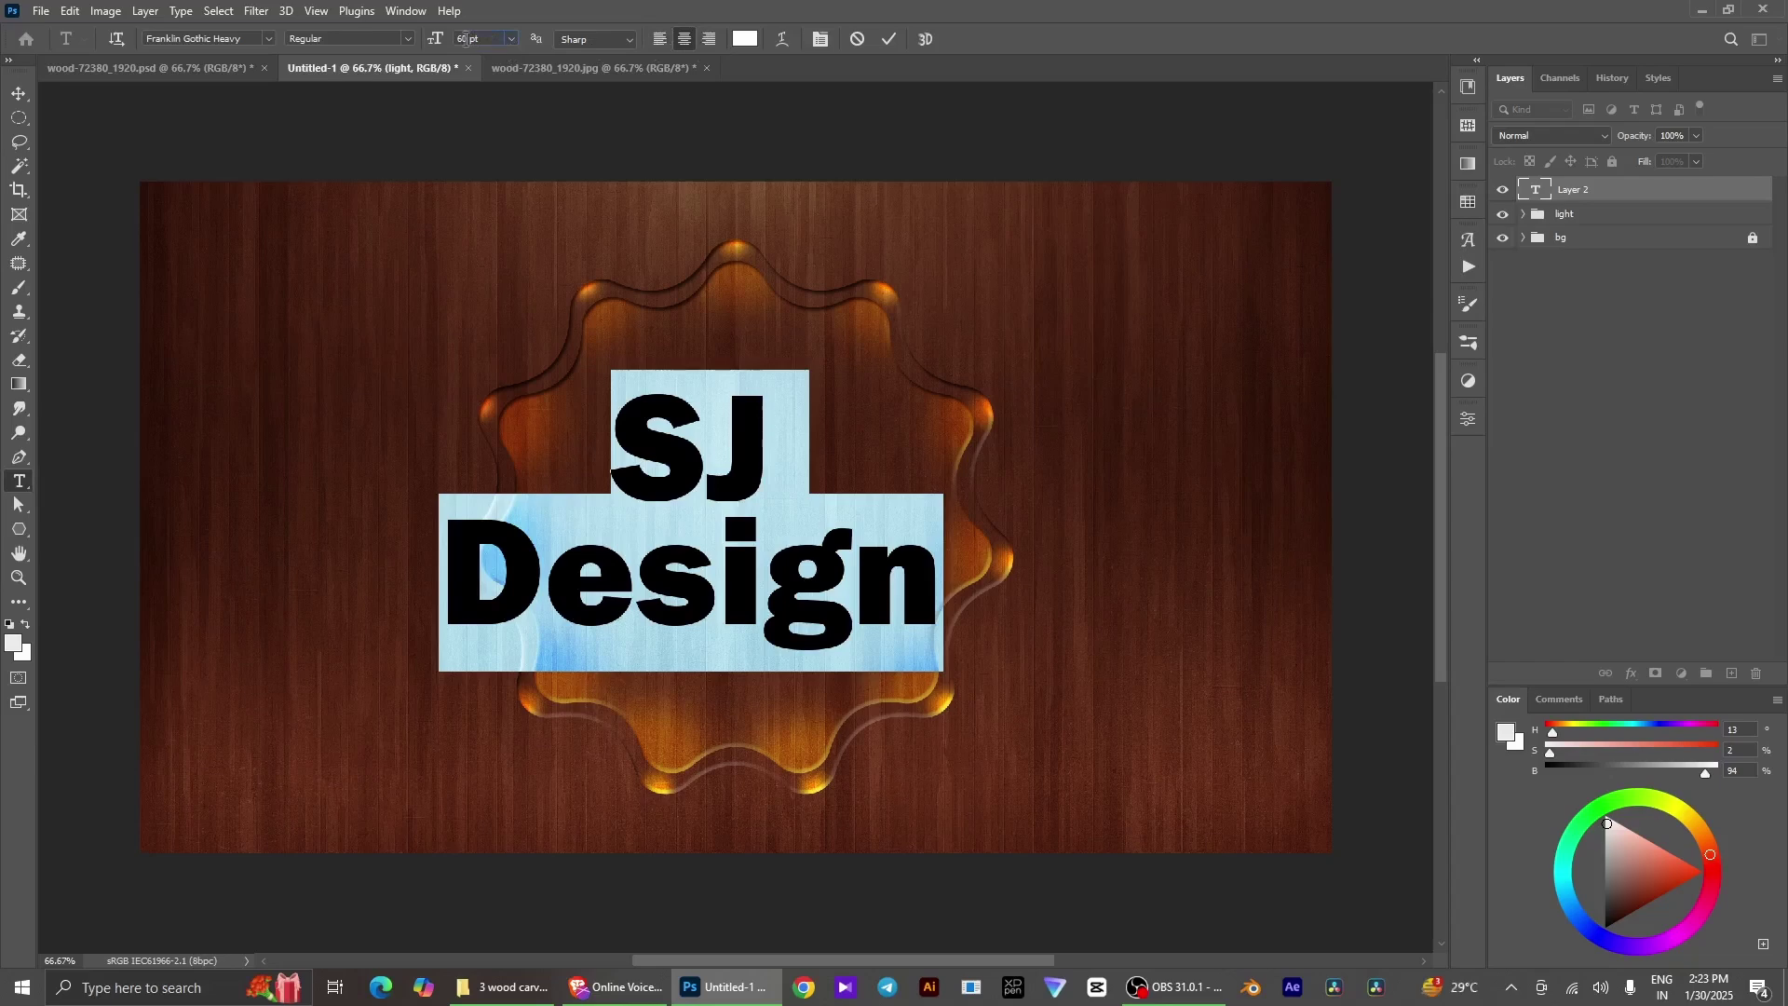
text(0)
key(Return)
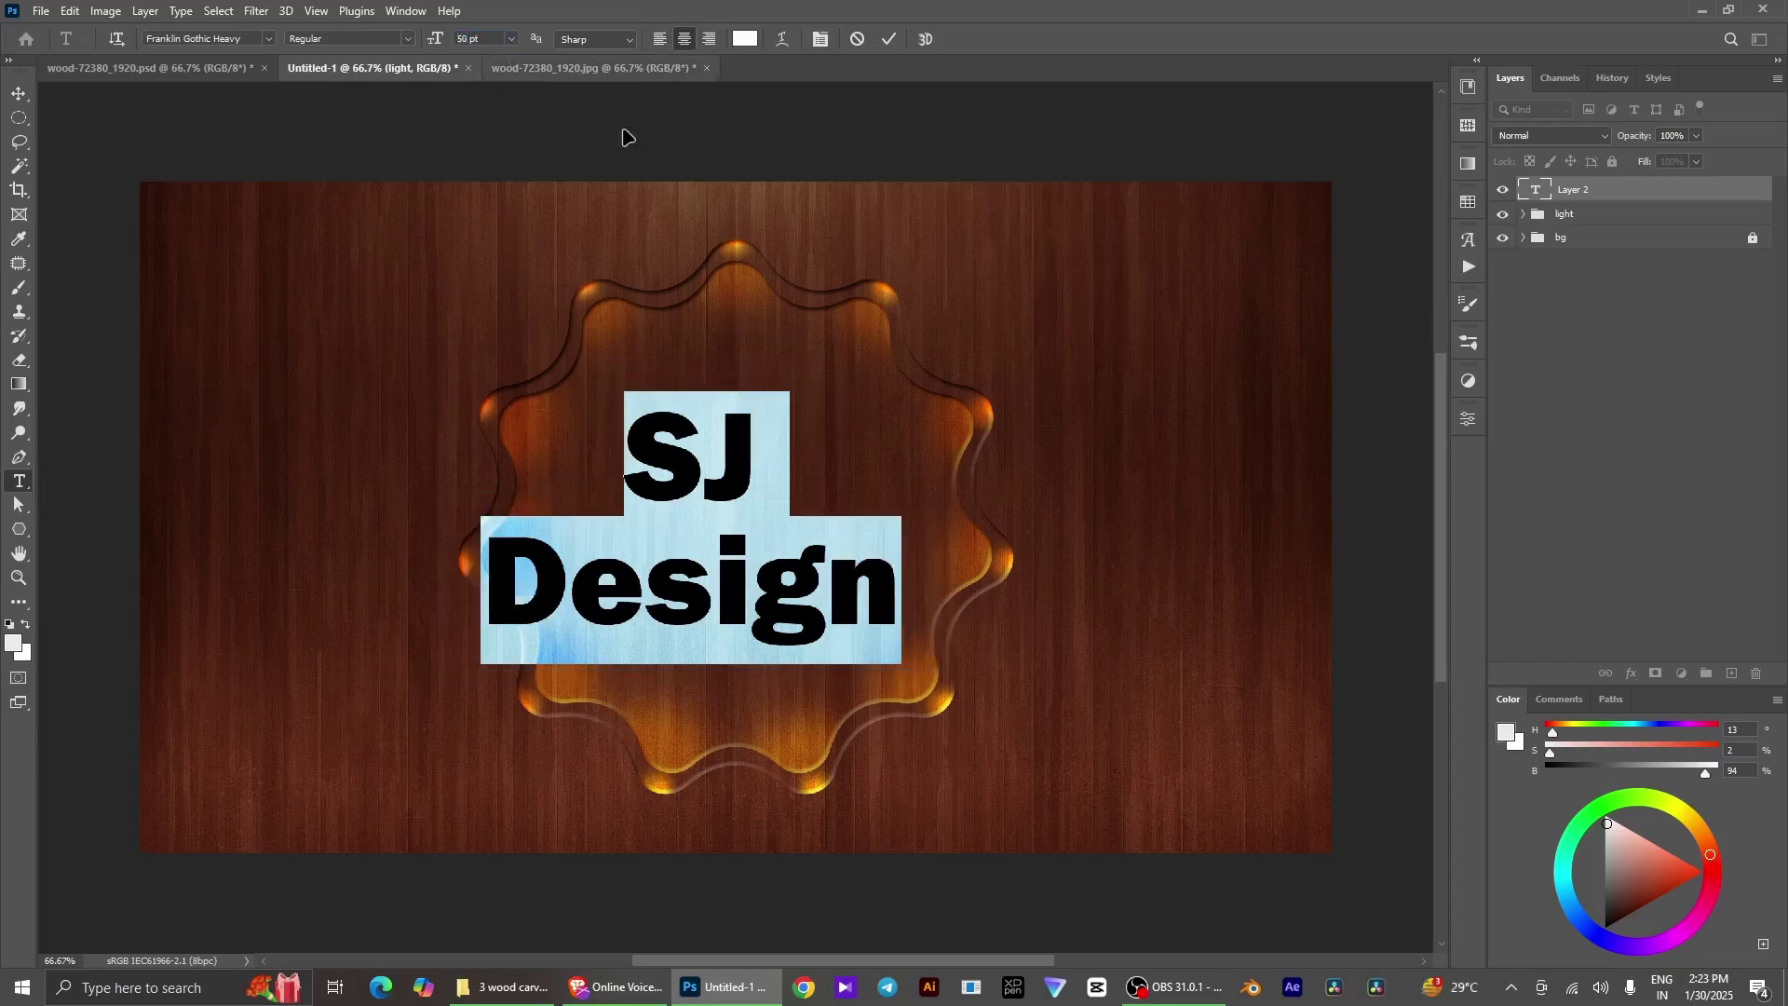
drag(729, 787, 778, 712)
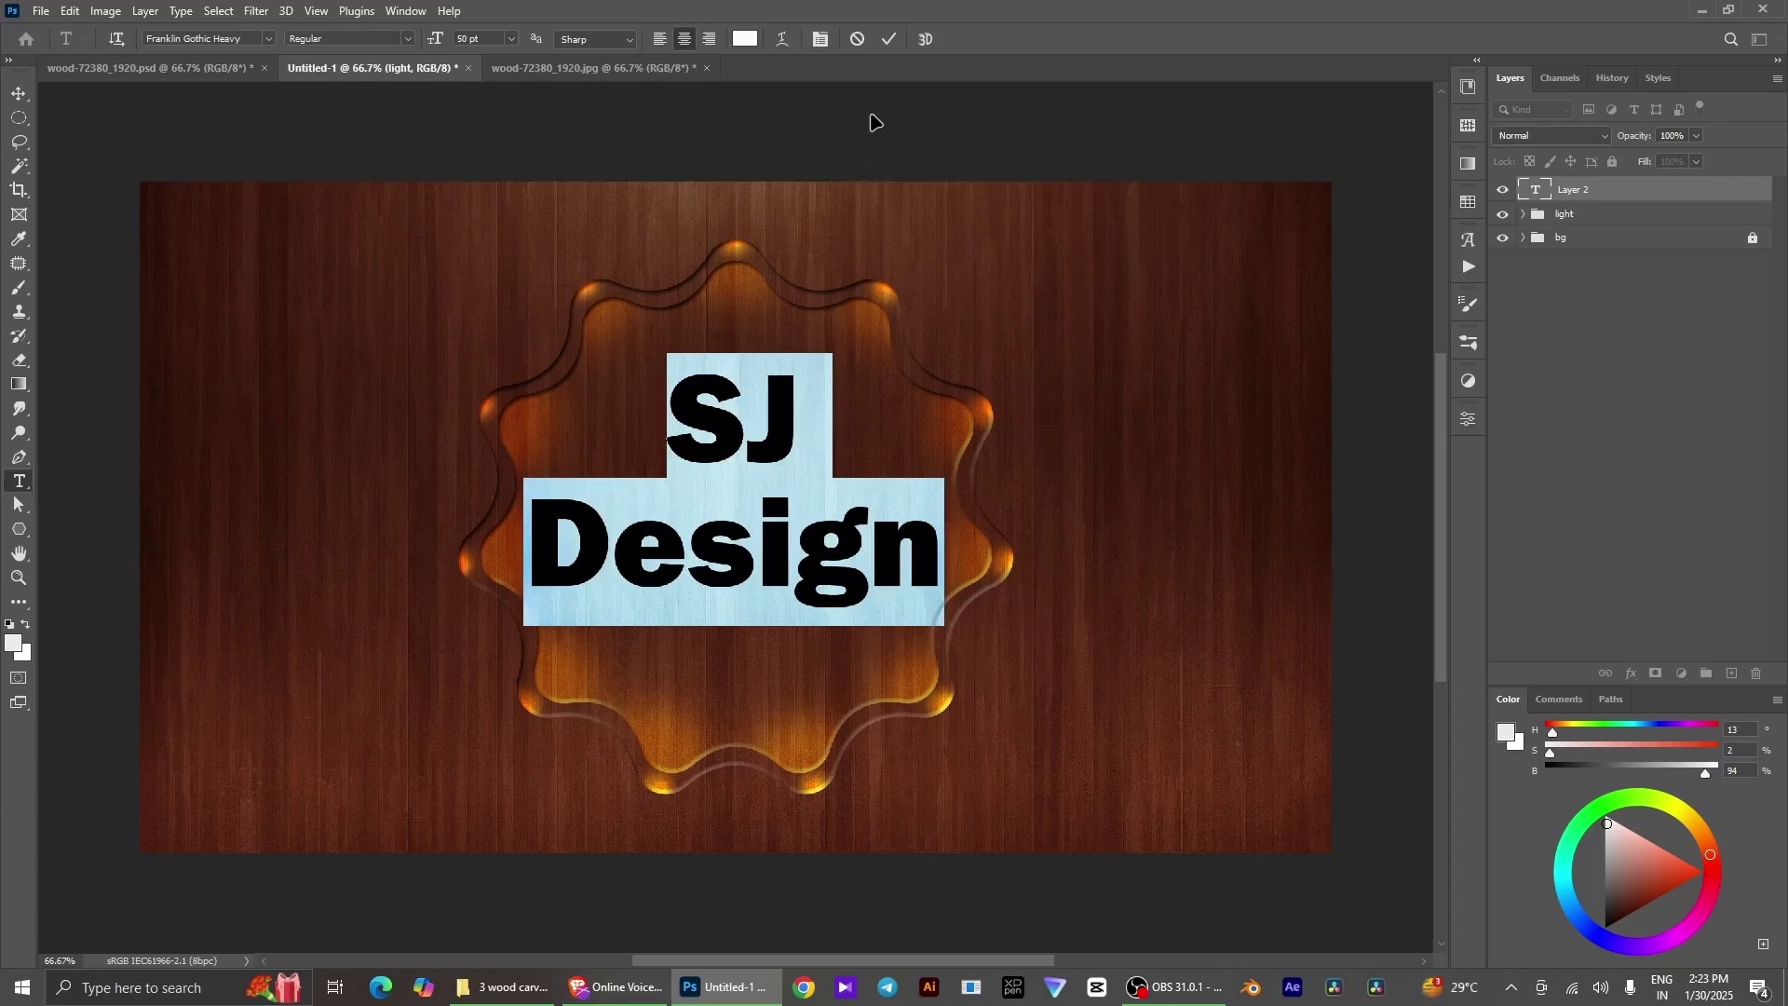
click(889, 39)
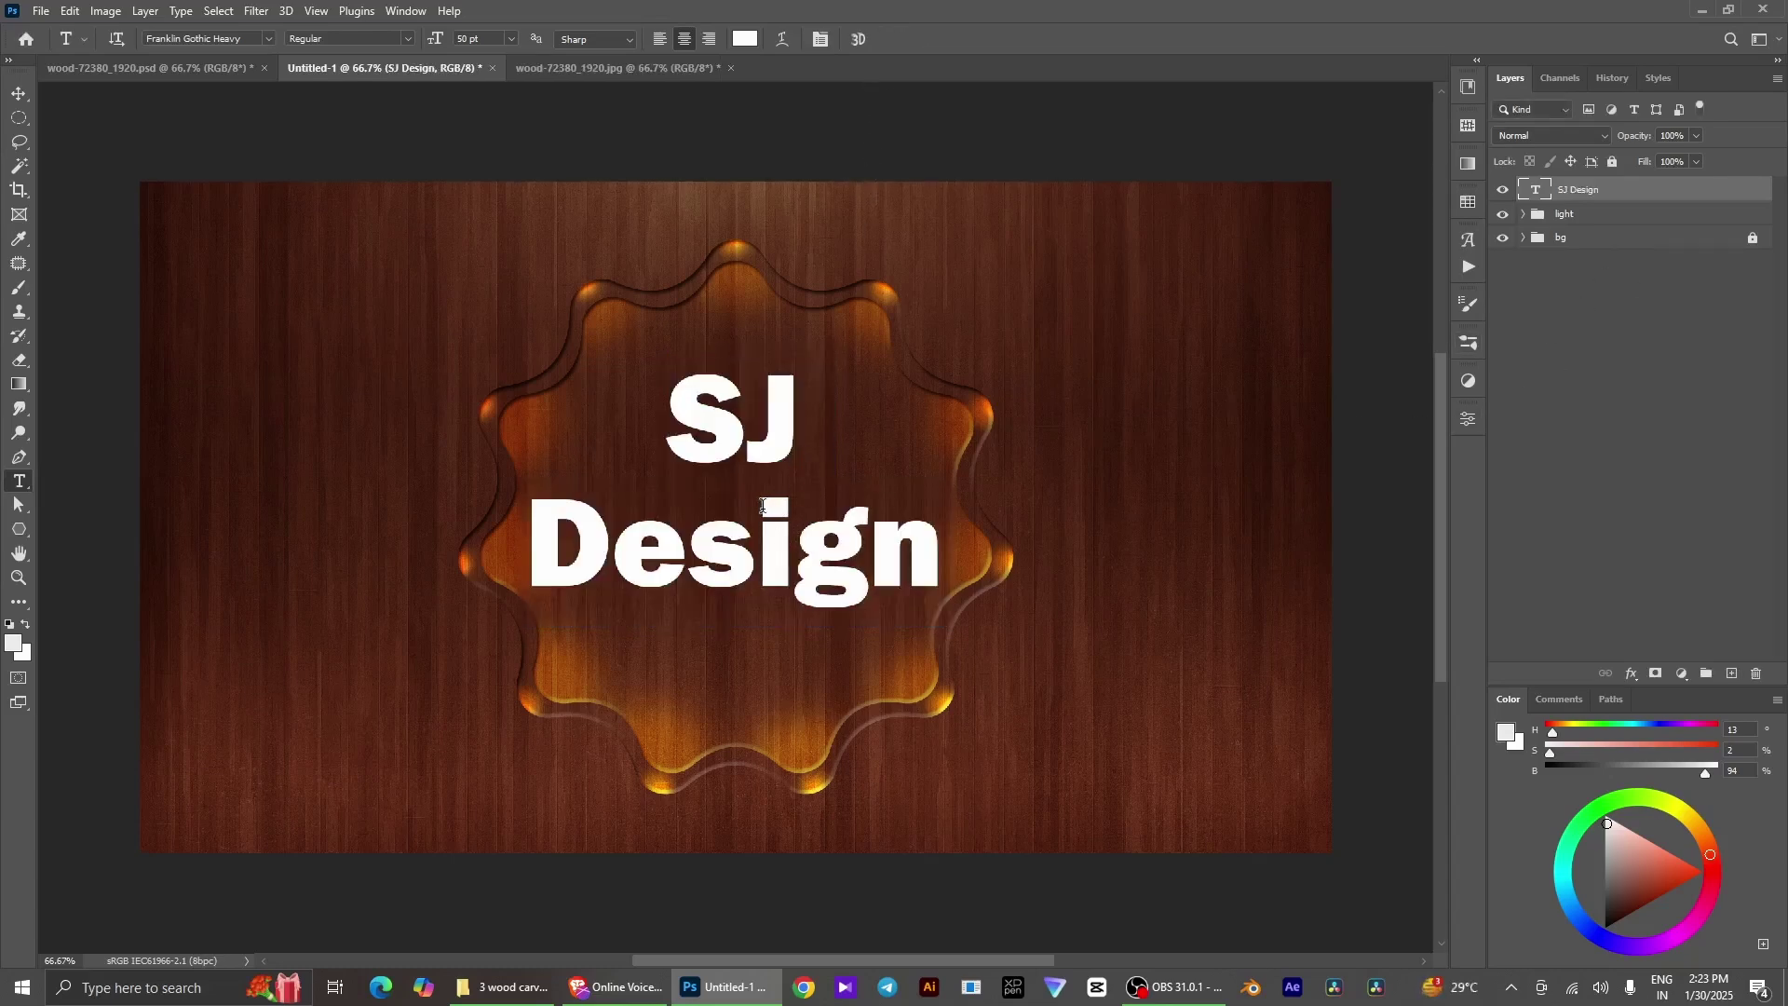
Set the SJ Design text's leading to 36 pt
key(v)
click(1469, 420)
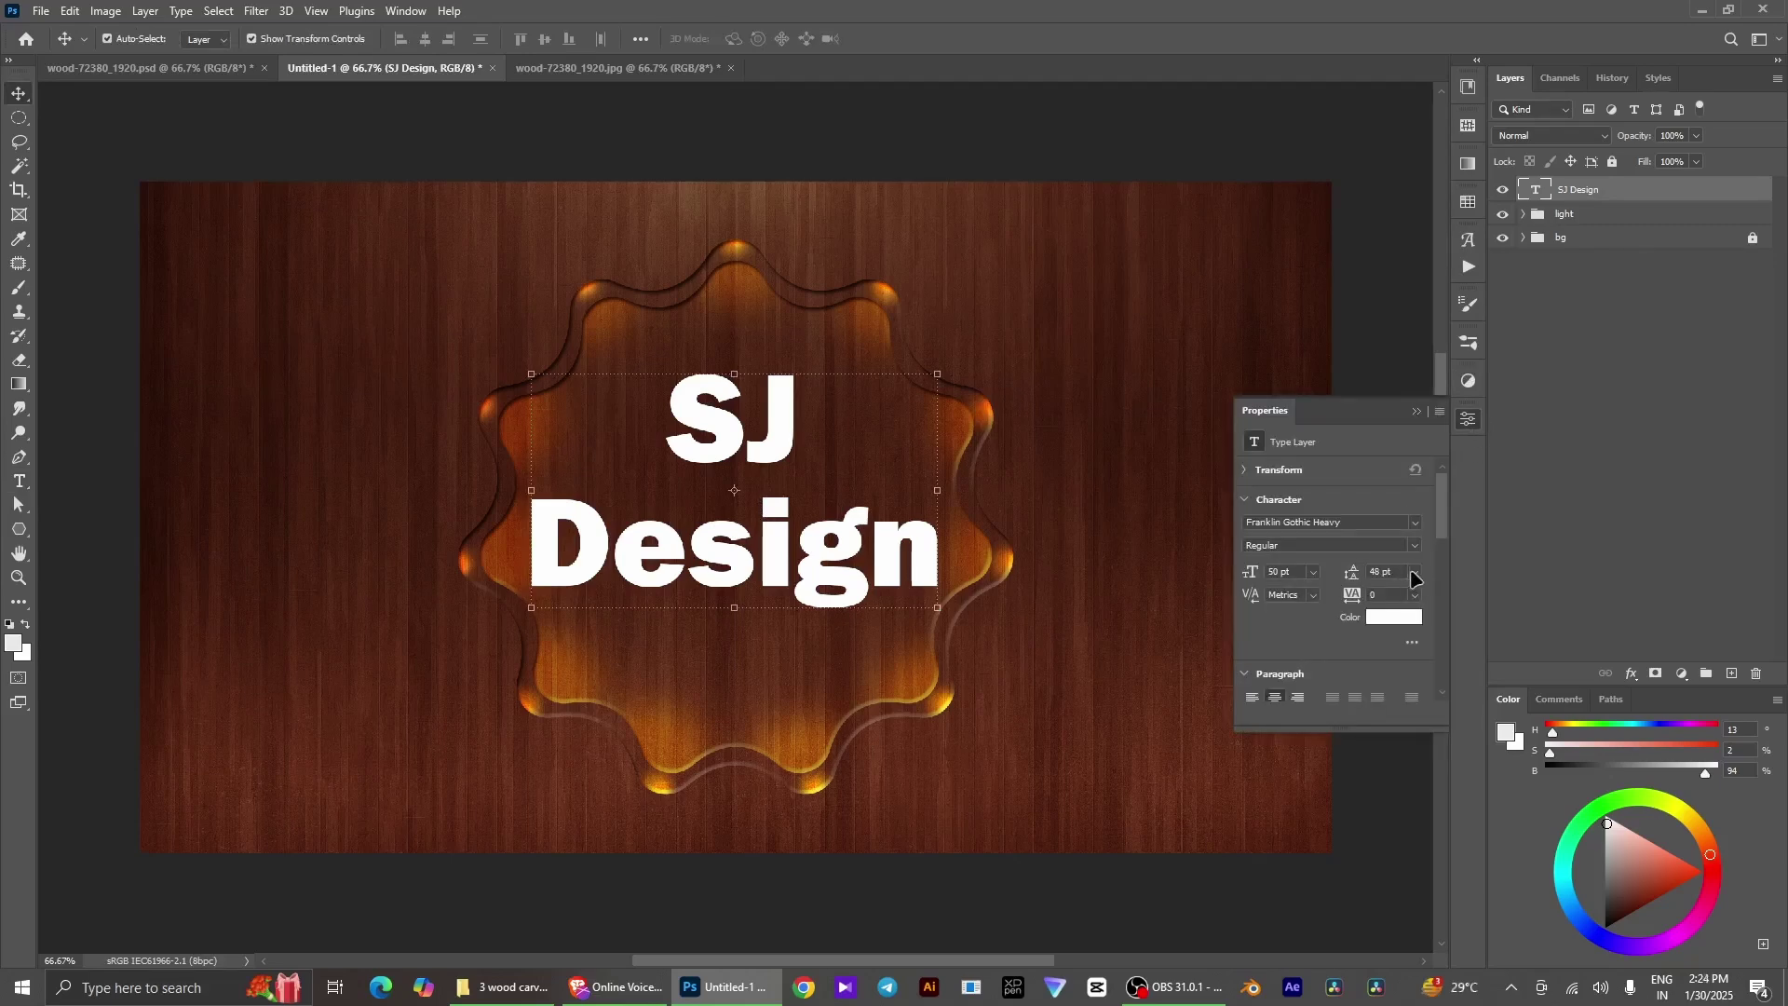
click(1412, 572)
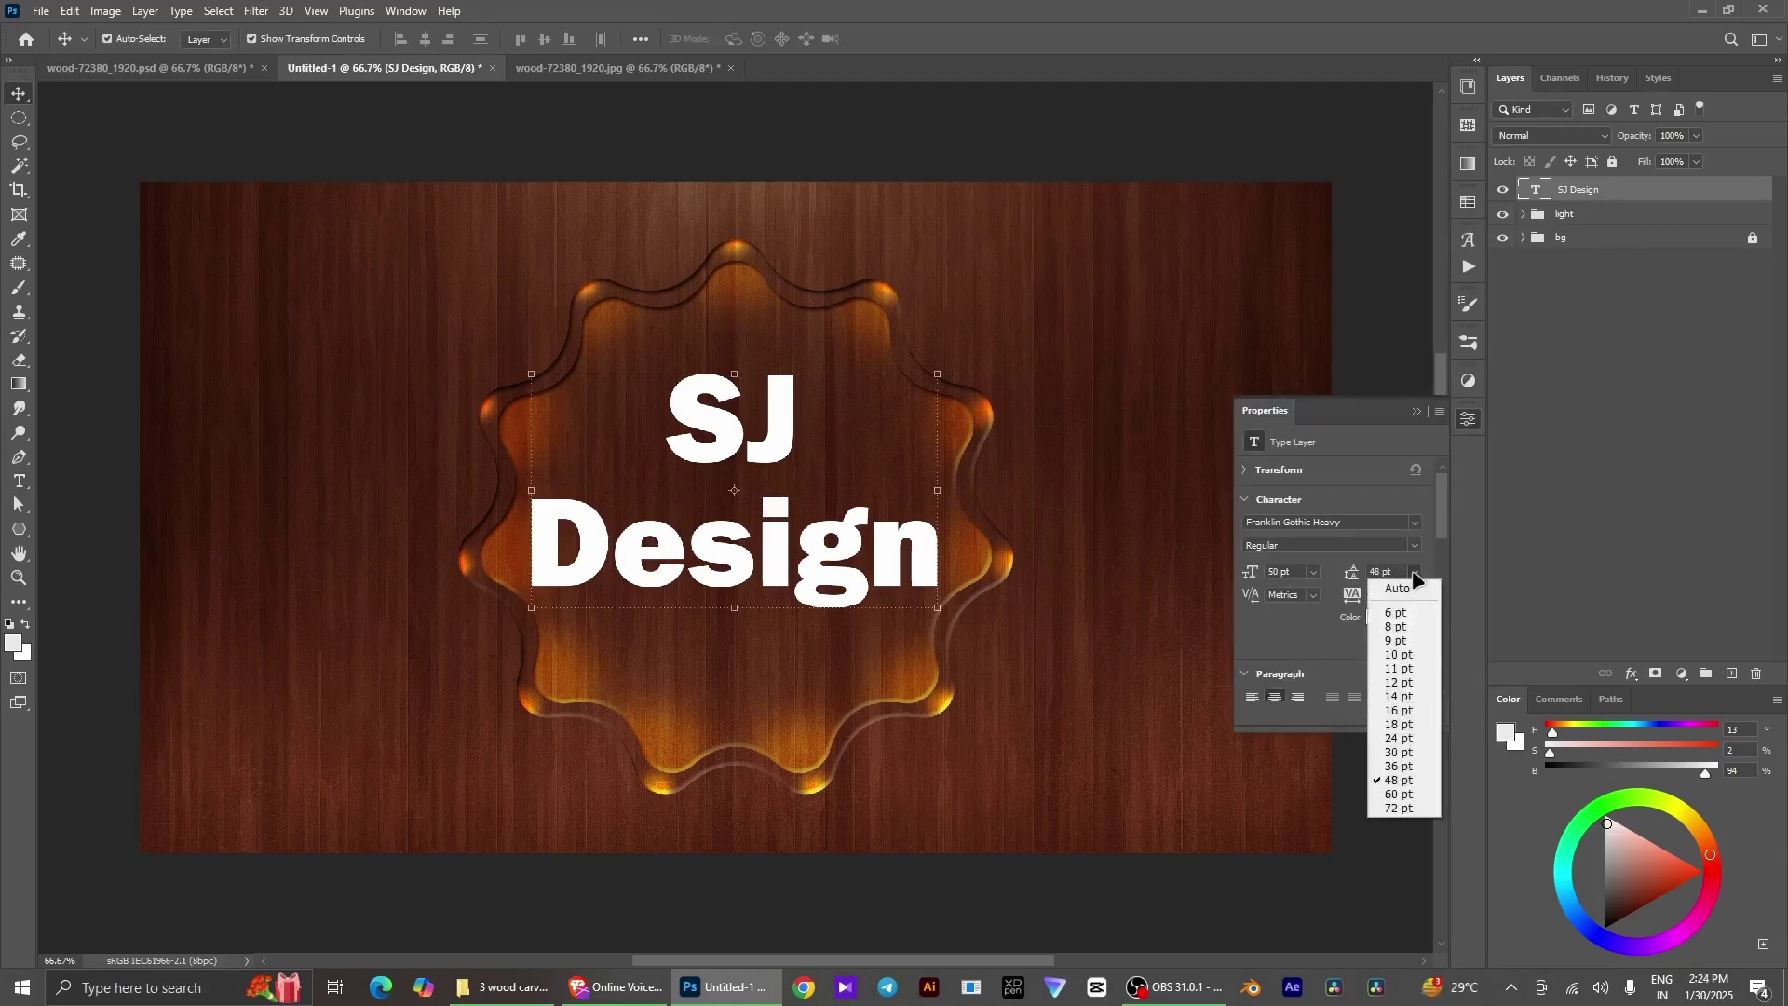
click(1409, 768)
click(745, 653)
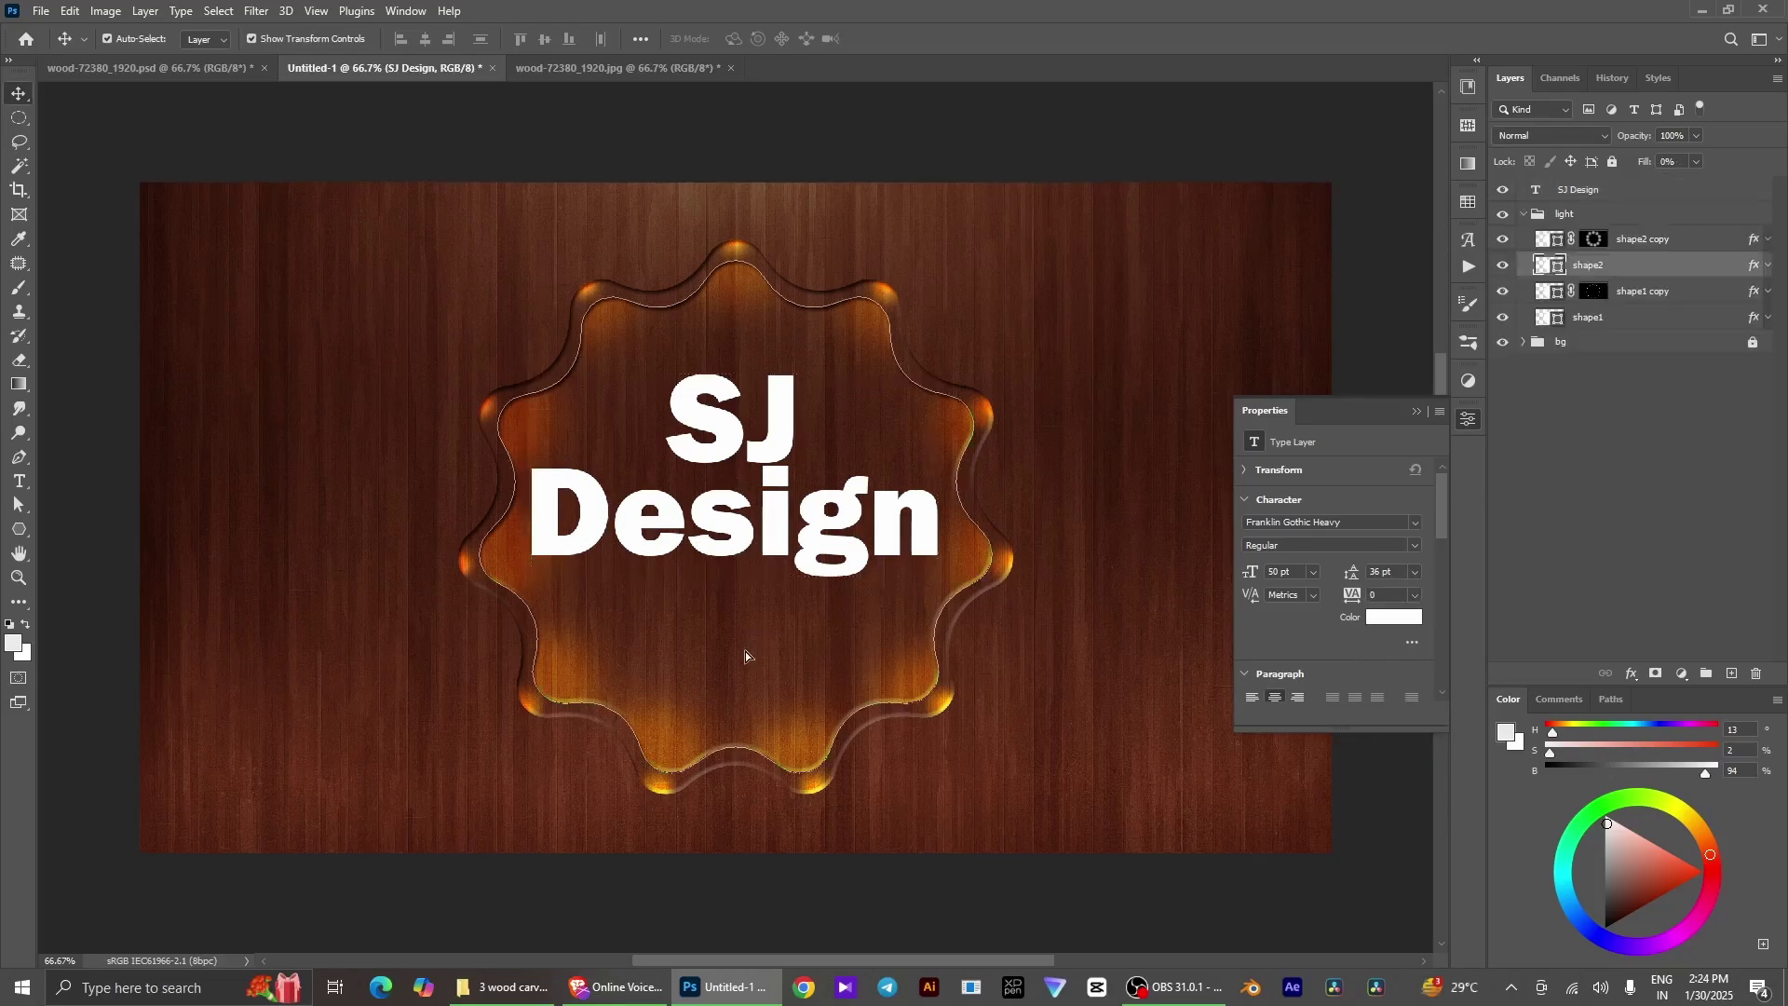
drag(745, 651, 745, 661)
key(ctrl+z)
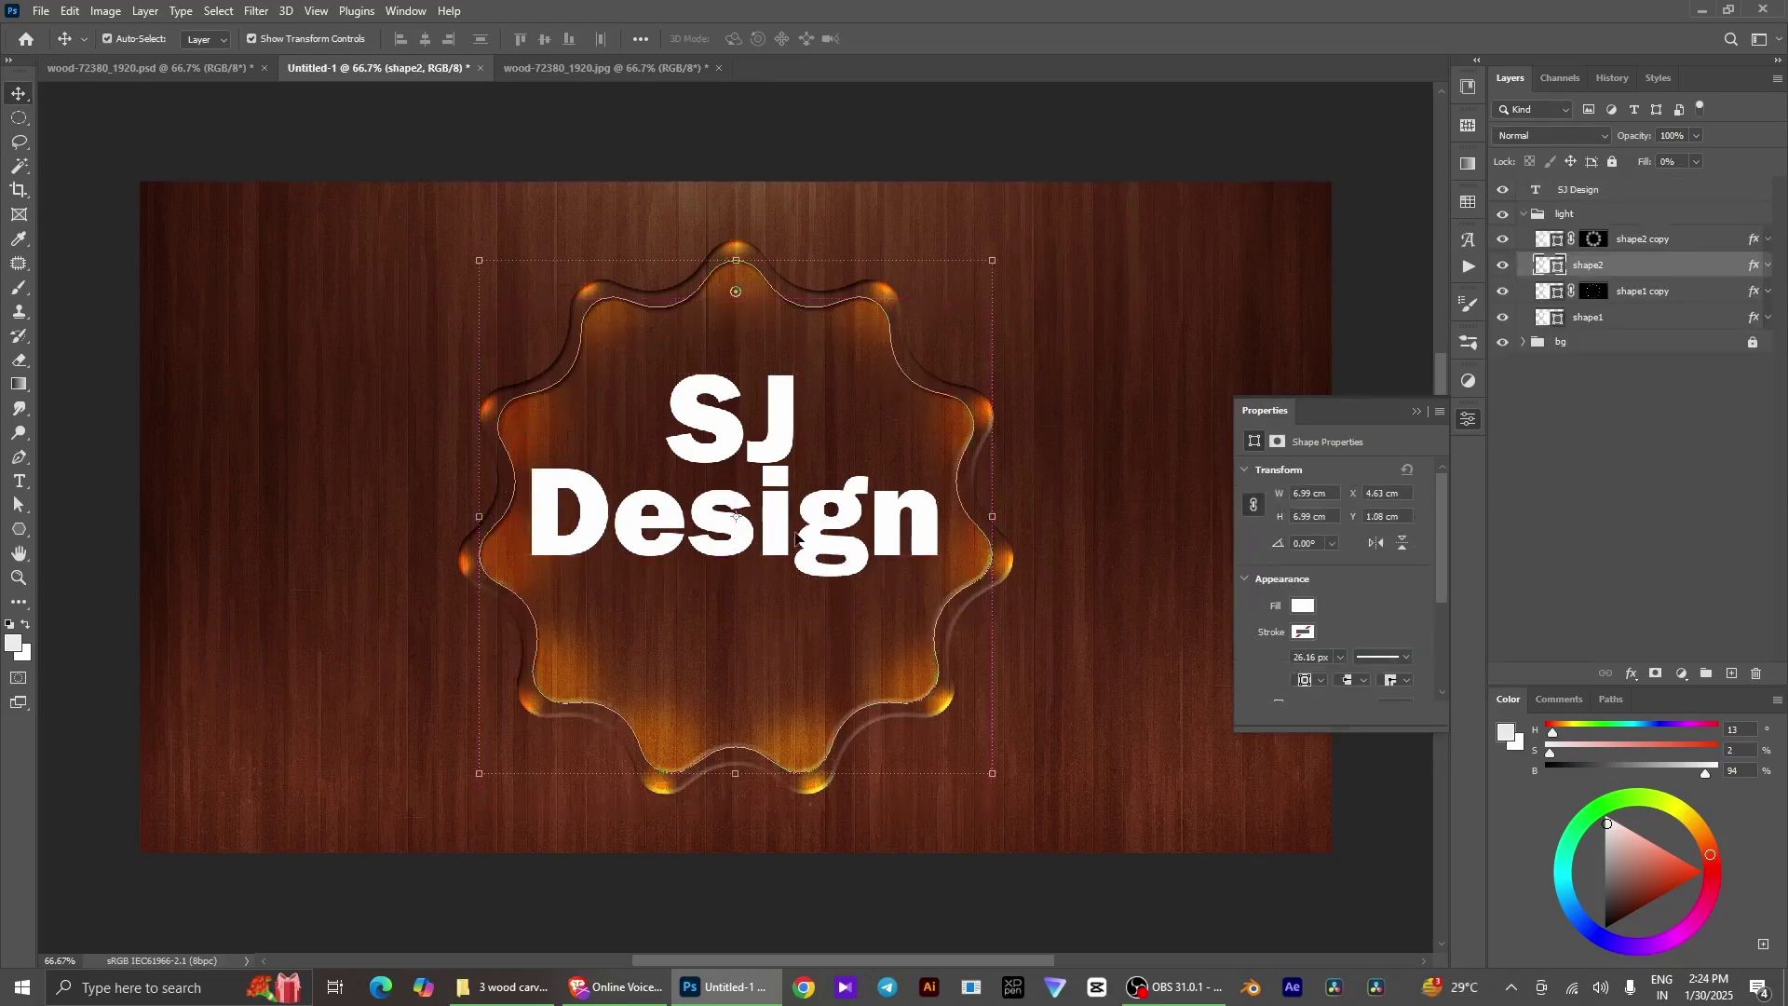
Move the SJ Design text slightly down toward the middle of the badge and collapse the properties
drag(773, 532, 770, 564)
drag(772, 564, 772, 565)
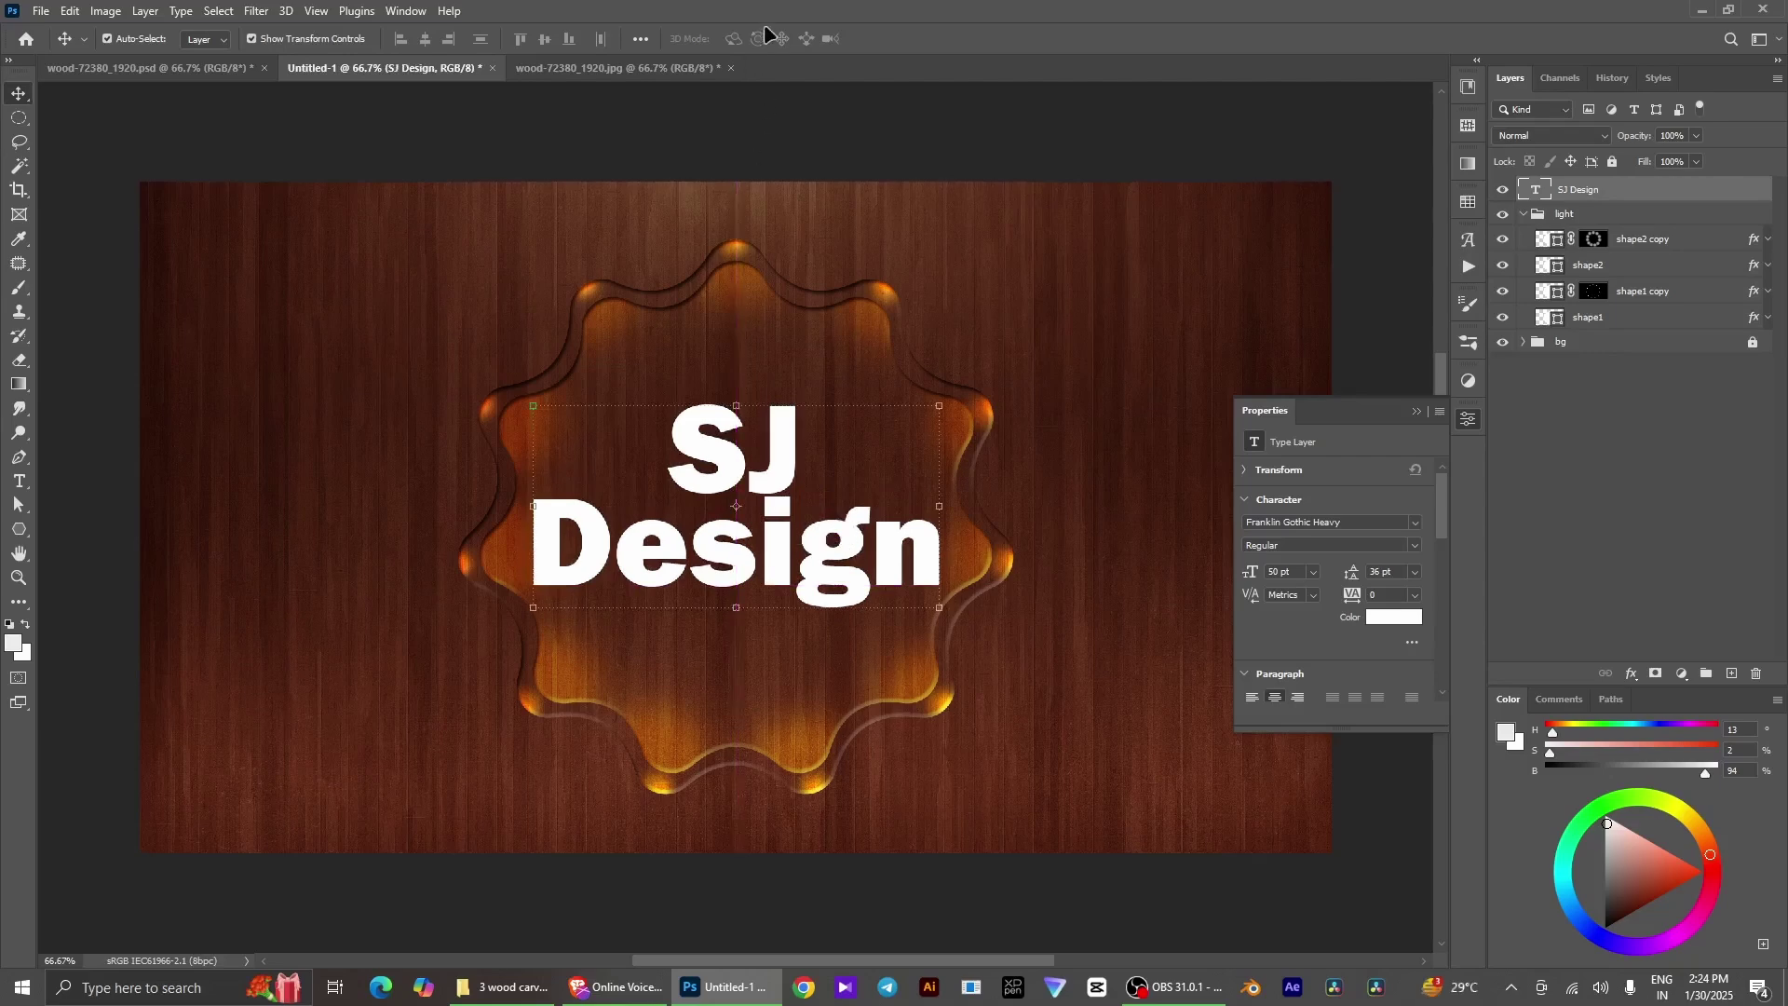
click(1418, 413)
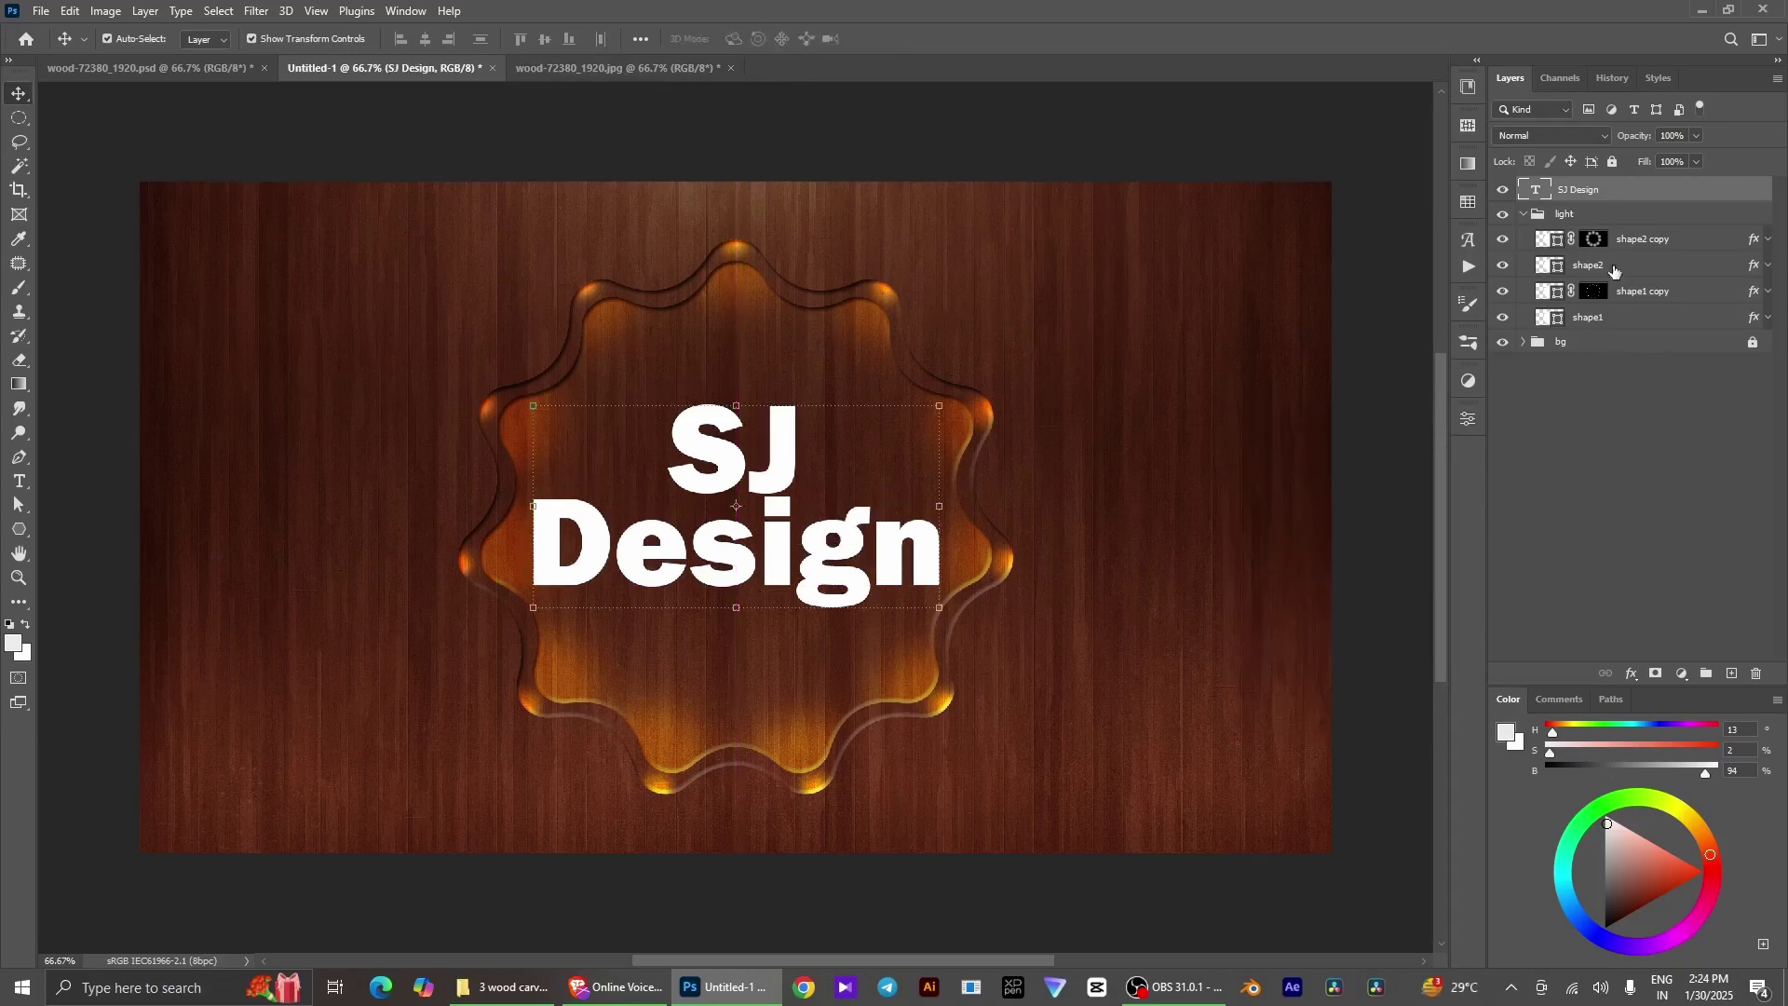
Add an off-white Solid Color fill layer above the SJ Design text and convert both layers into one smart object
click(1690, 681)
click(1684, 355)
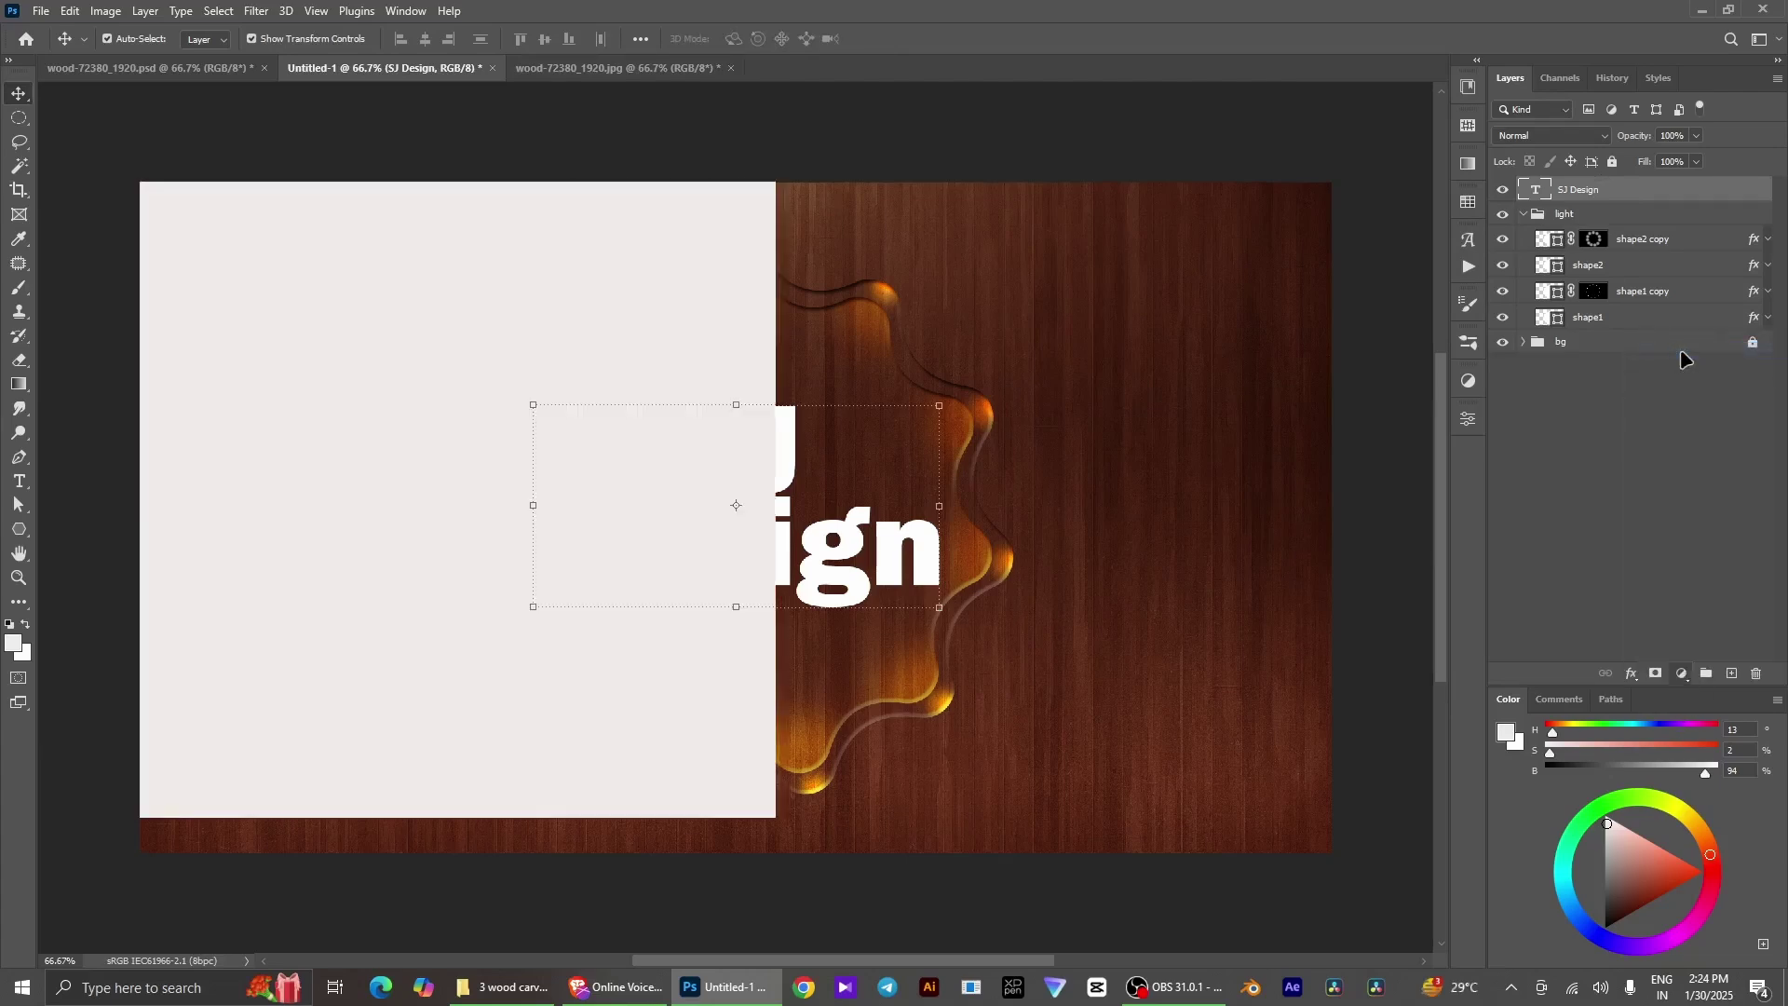
click(1709, 643)
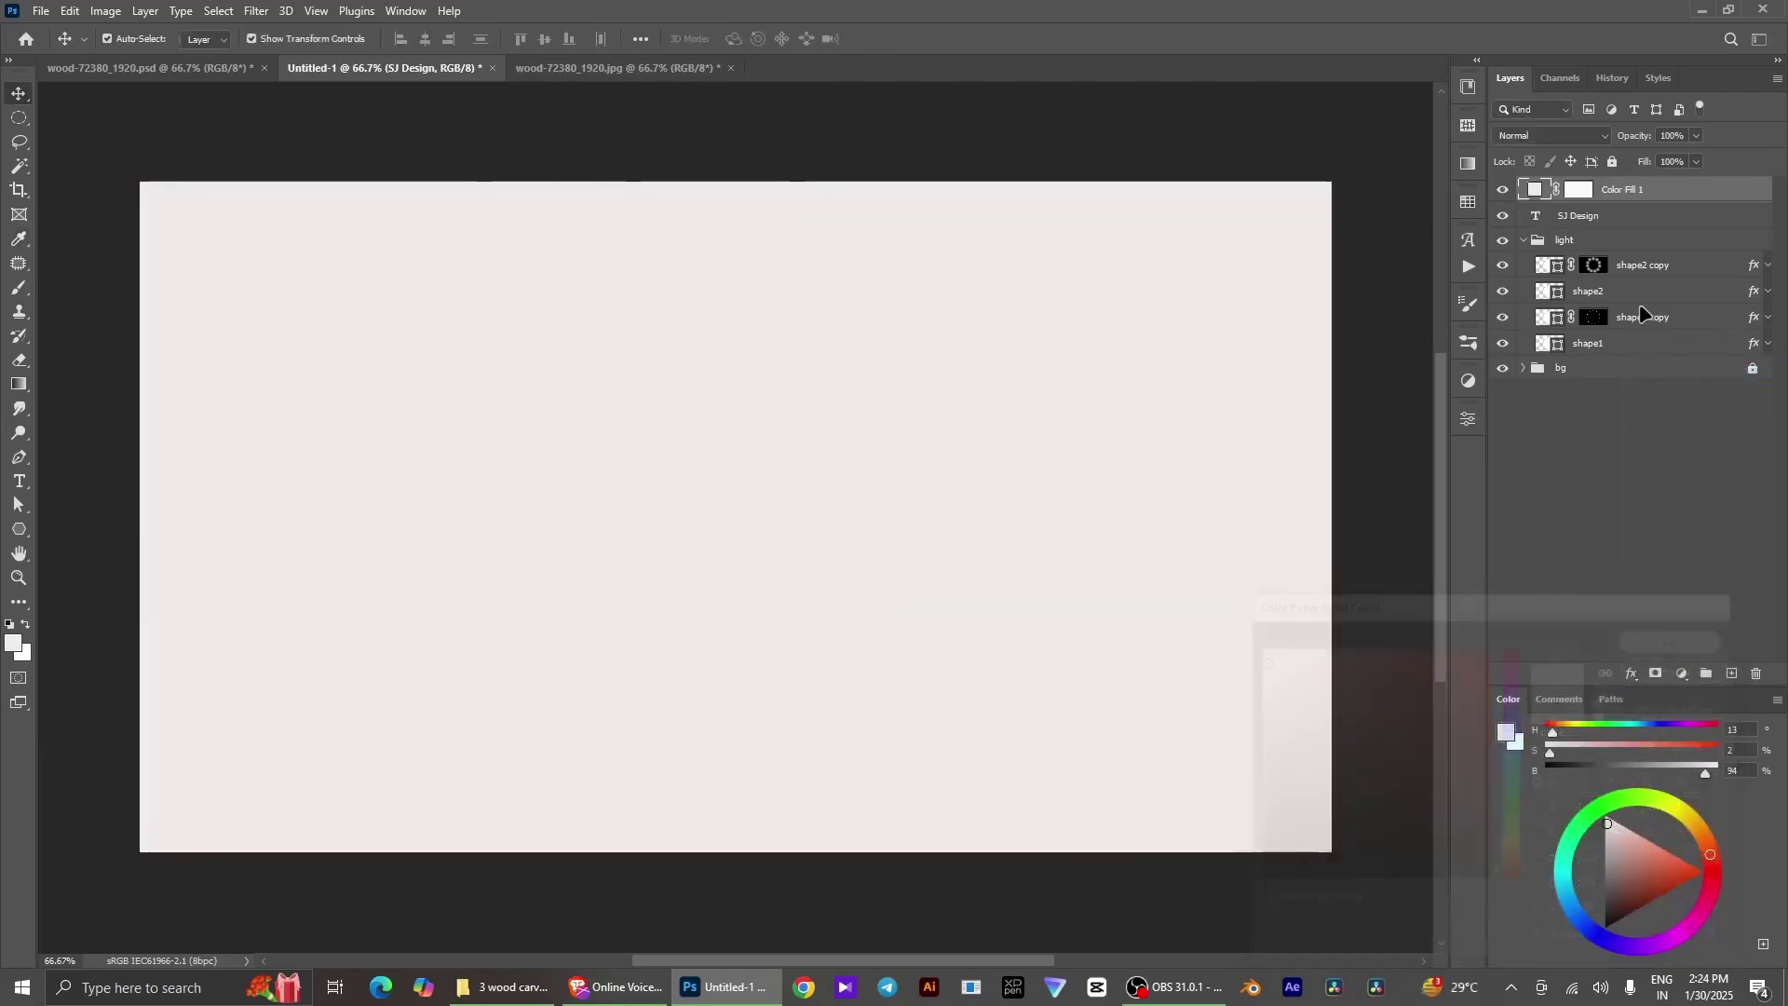
shift+click(1622, 219)
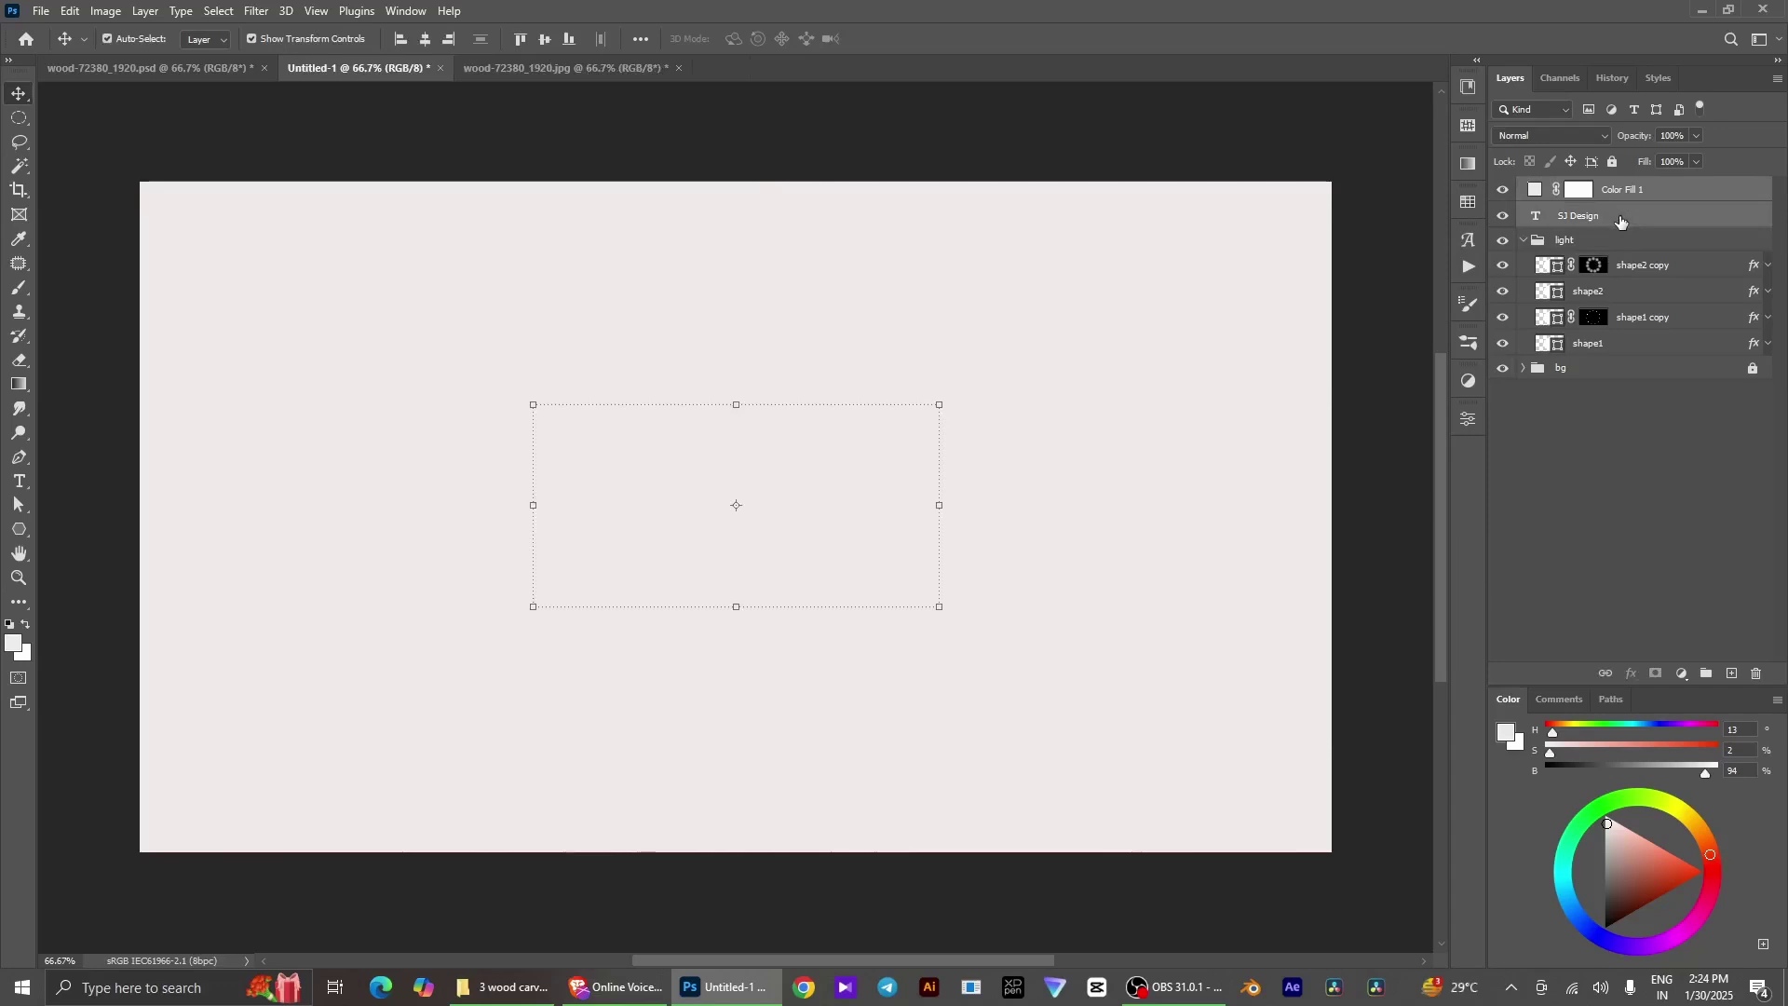
right_click(1622, 222)
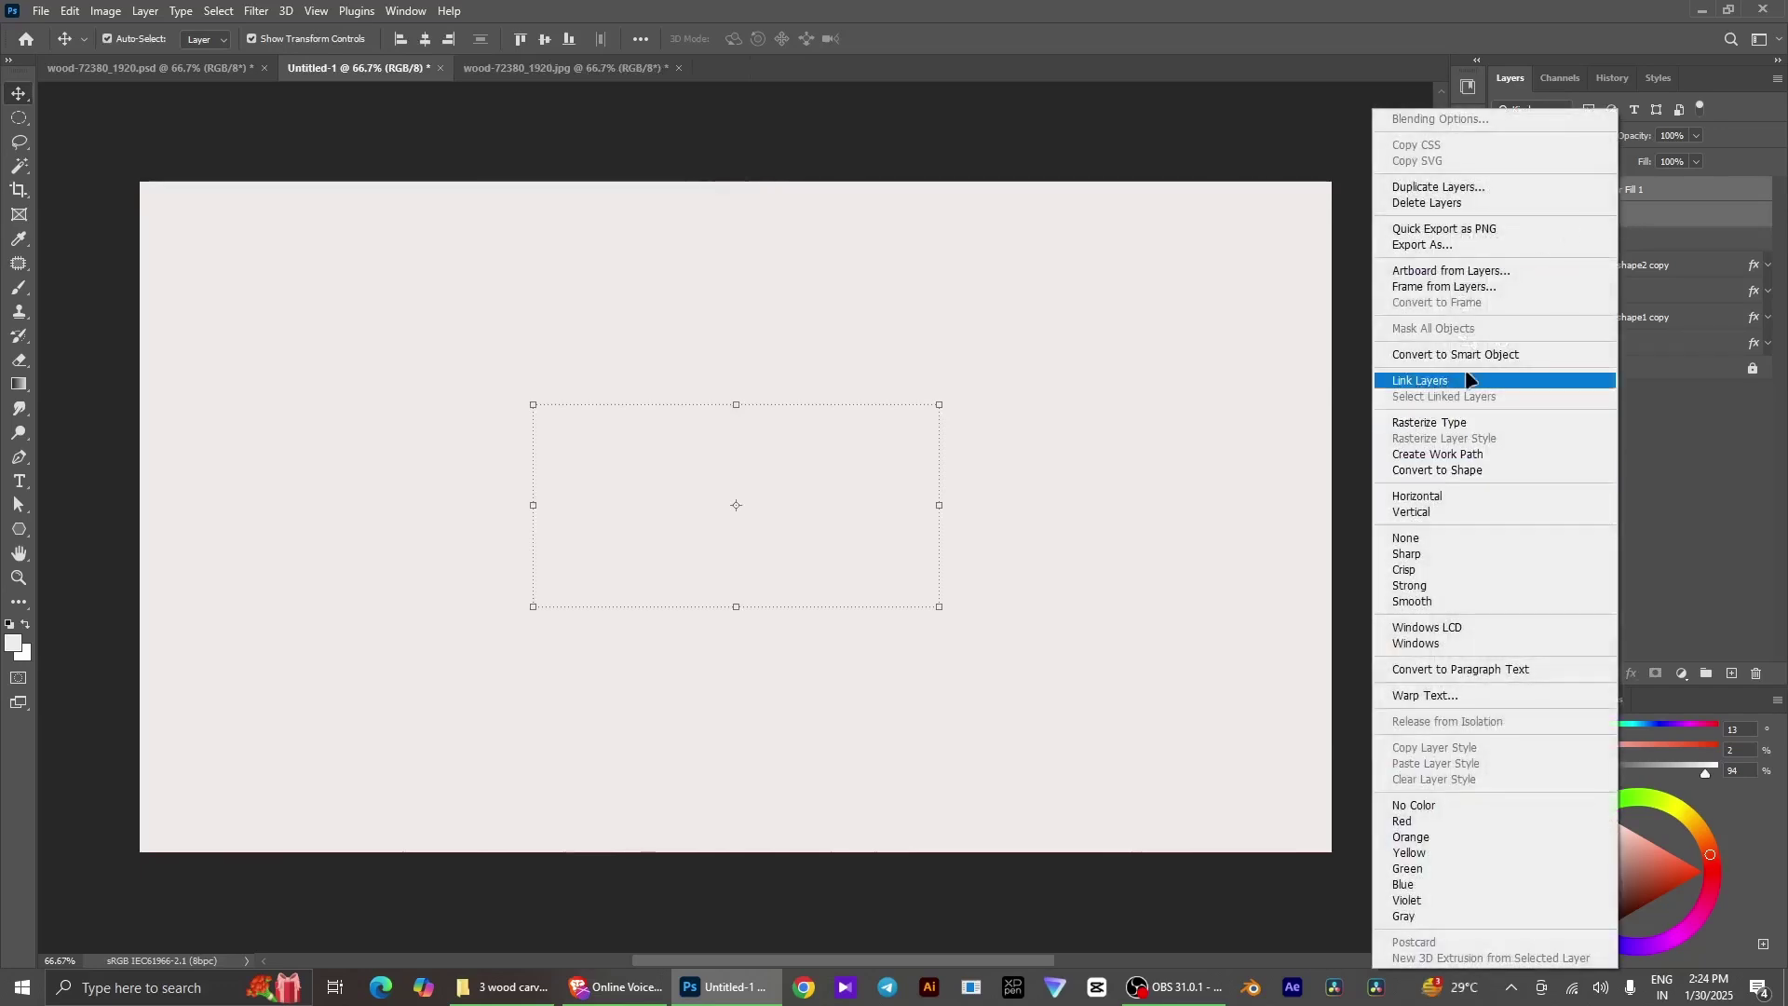
click(1468, 354)
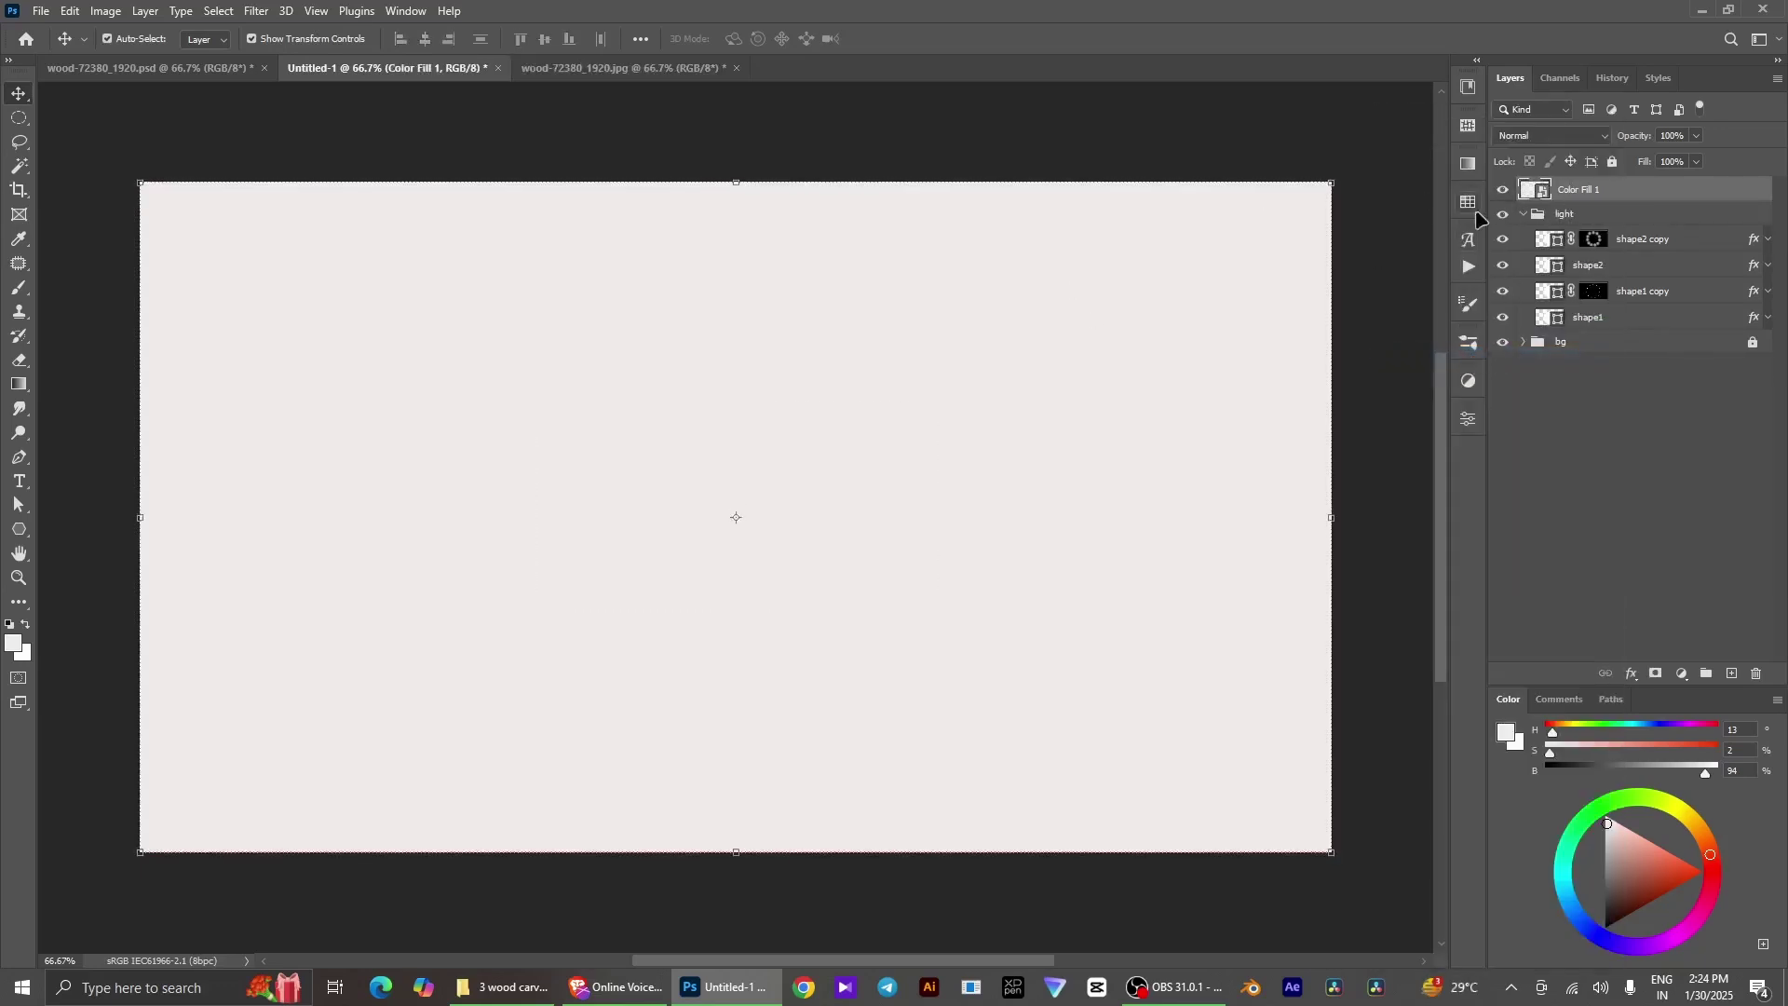
Rename the Color Fill 1 smart object layer as logo
double_click(1577, 190)
text(b)
text(ogo)
key(Return)
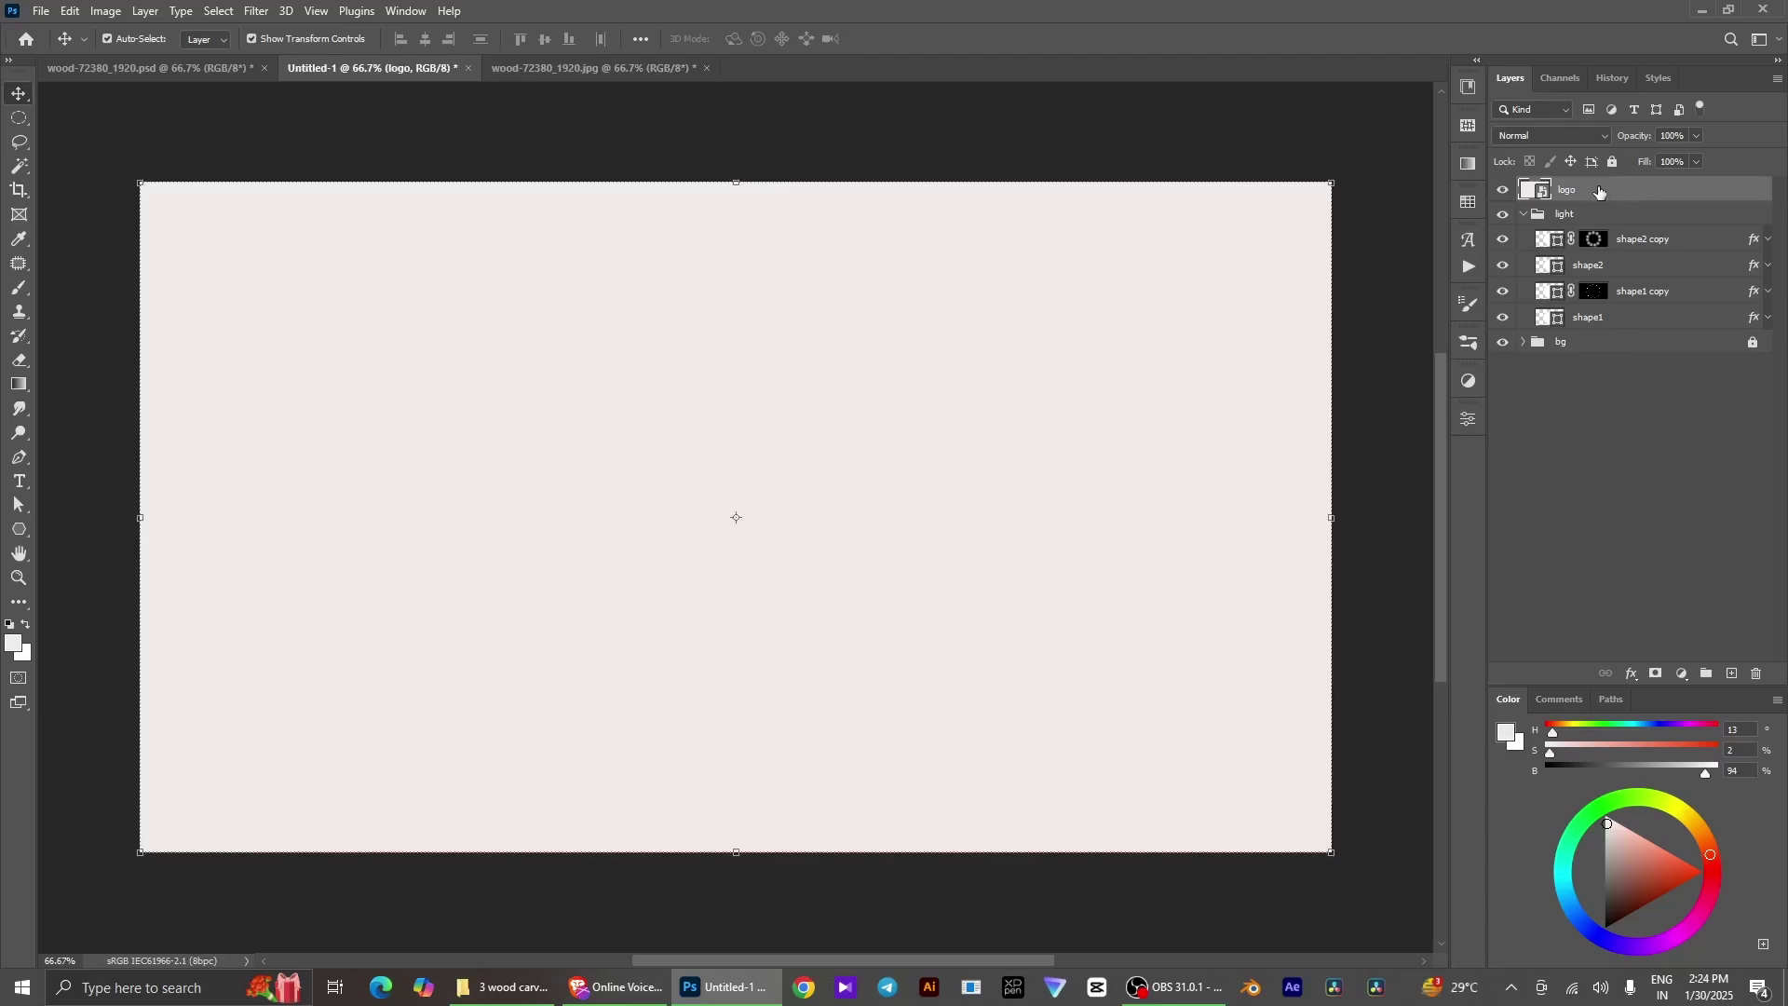
double_click(1599, 192)
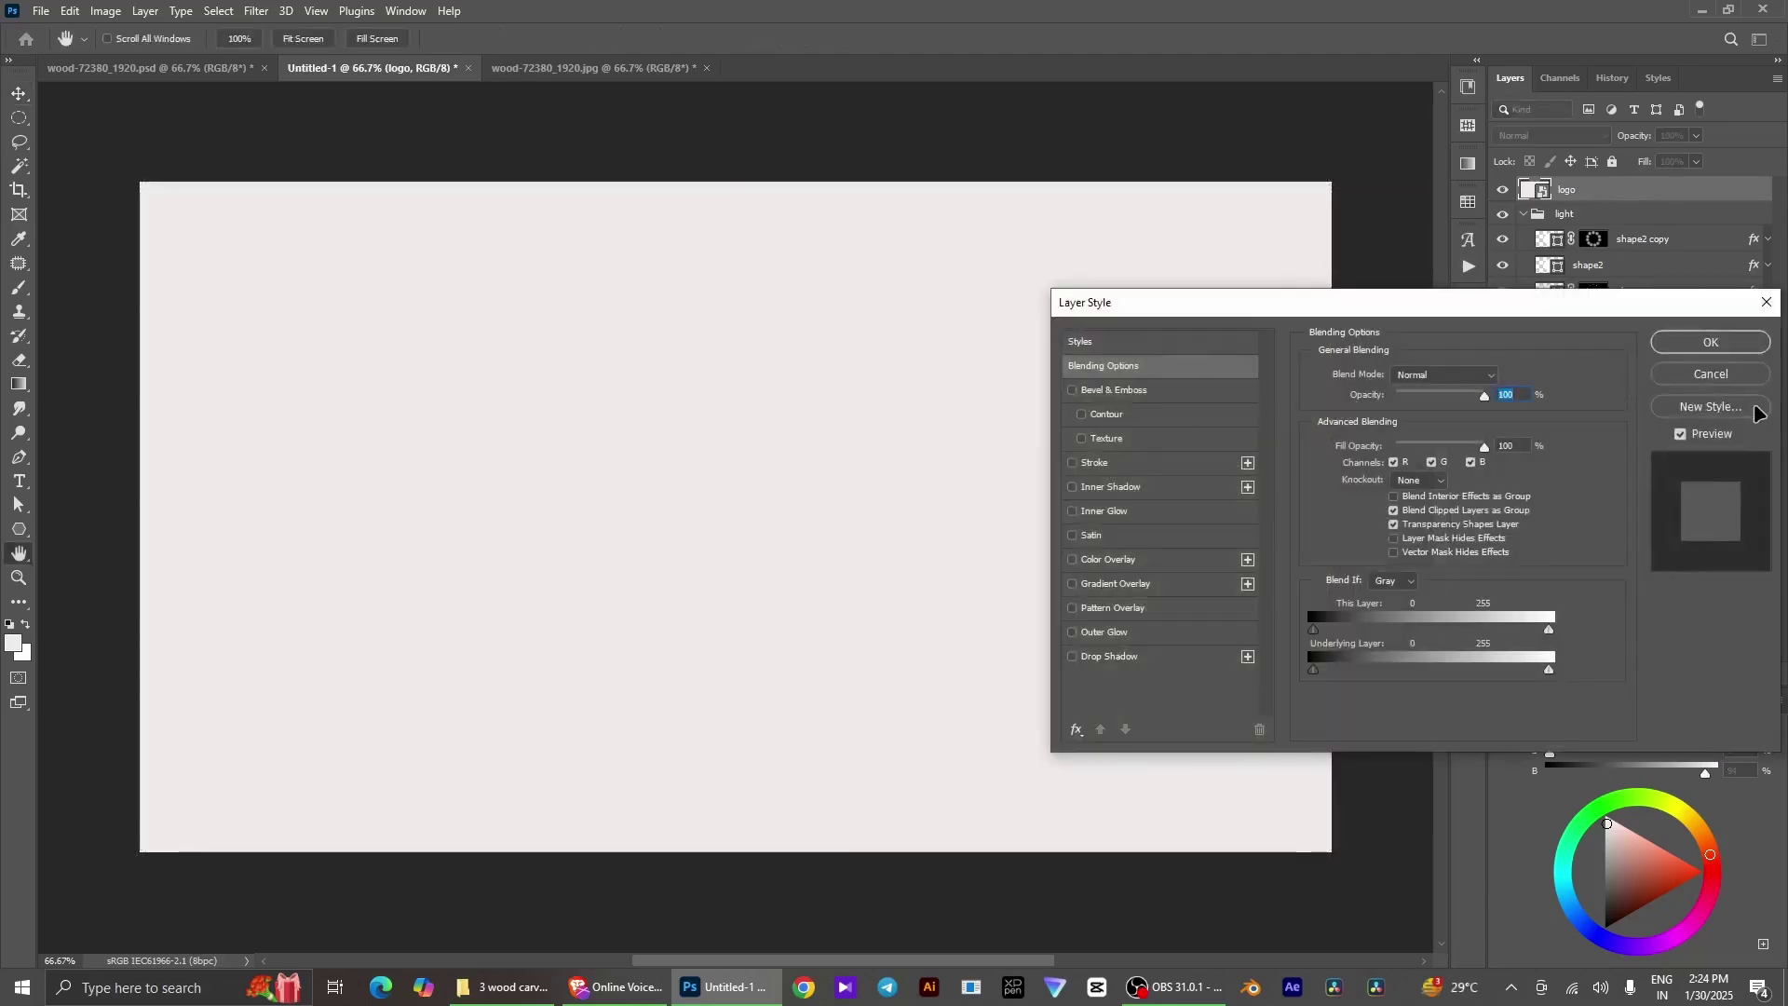
click(1738, 373)
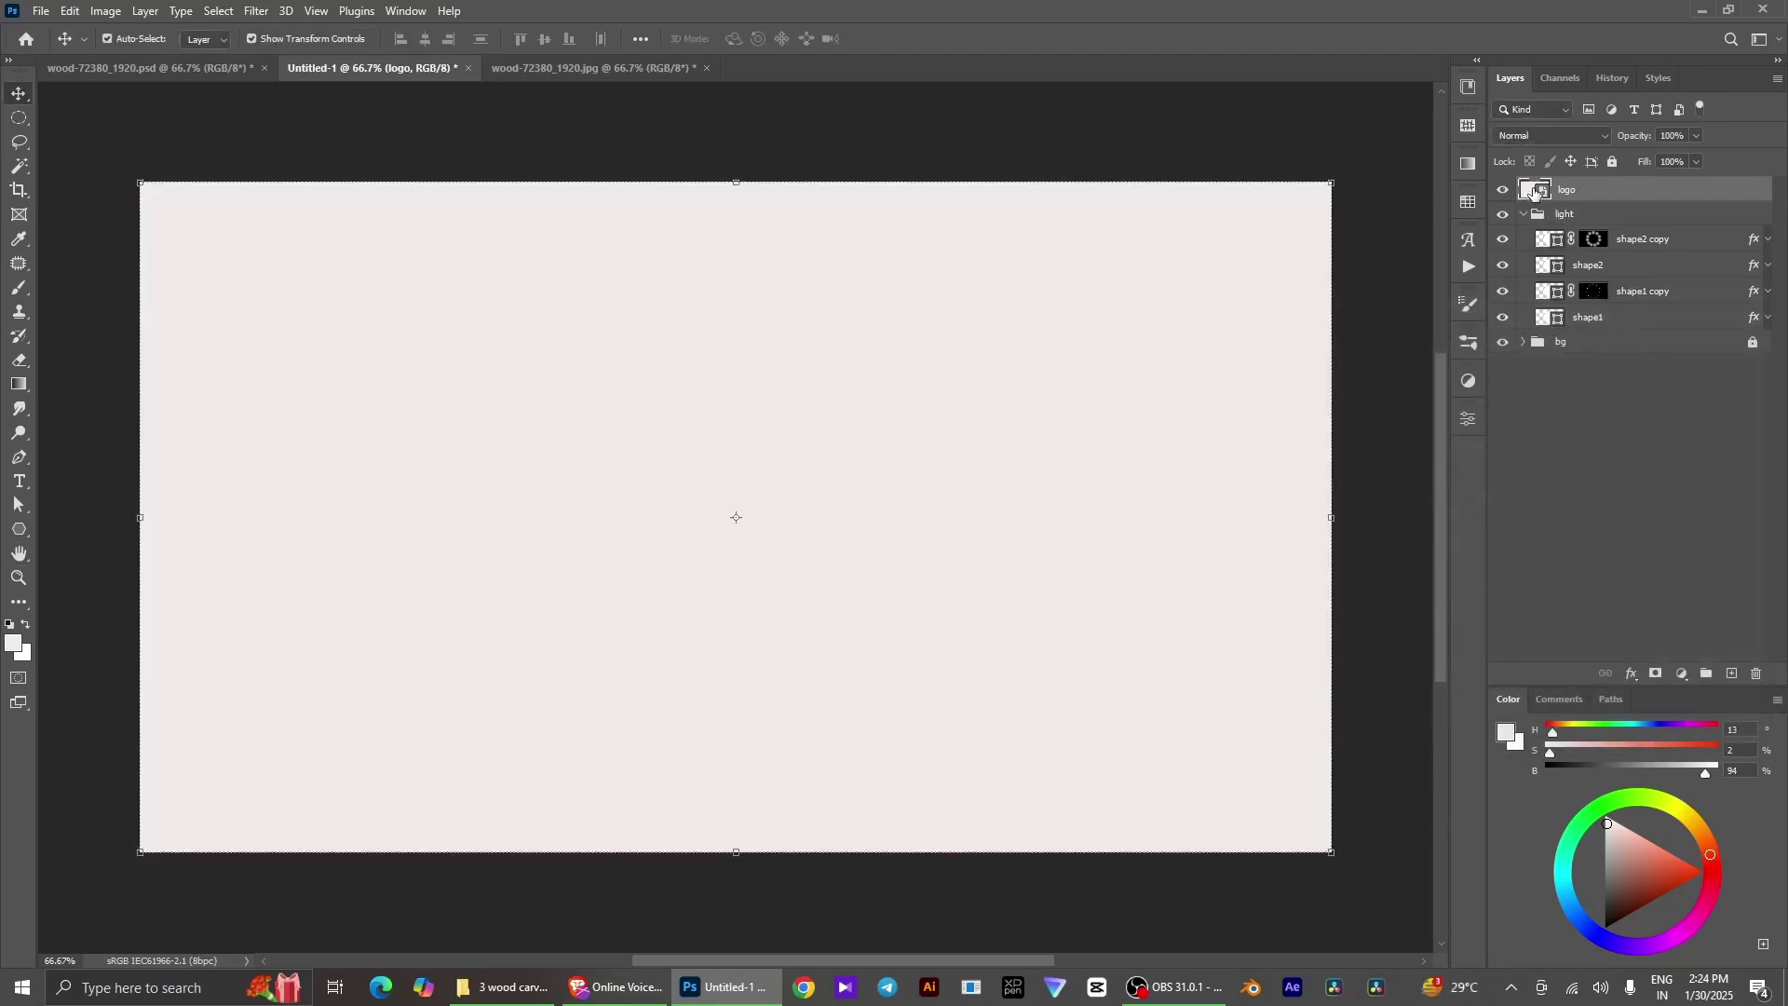
Open the logo smart object's contents, delete its Color Fill 1 layer, and close the file with the change saved
double_click(1535, 192)
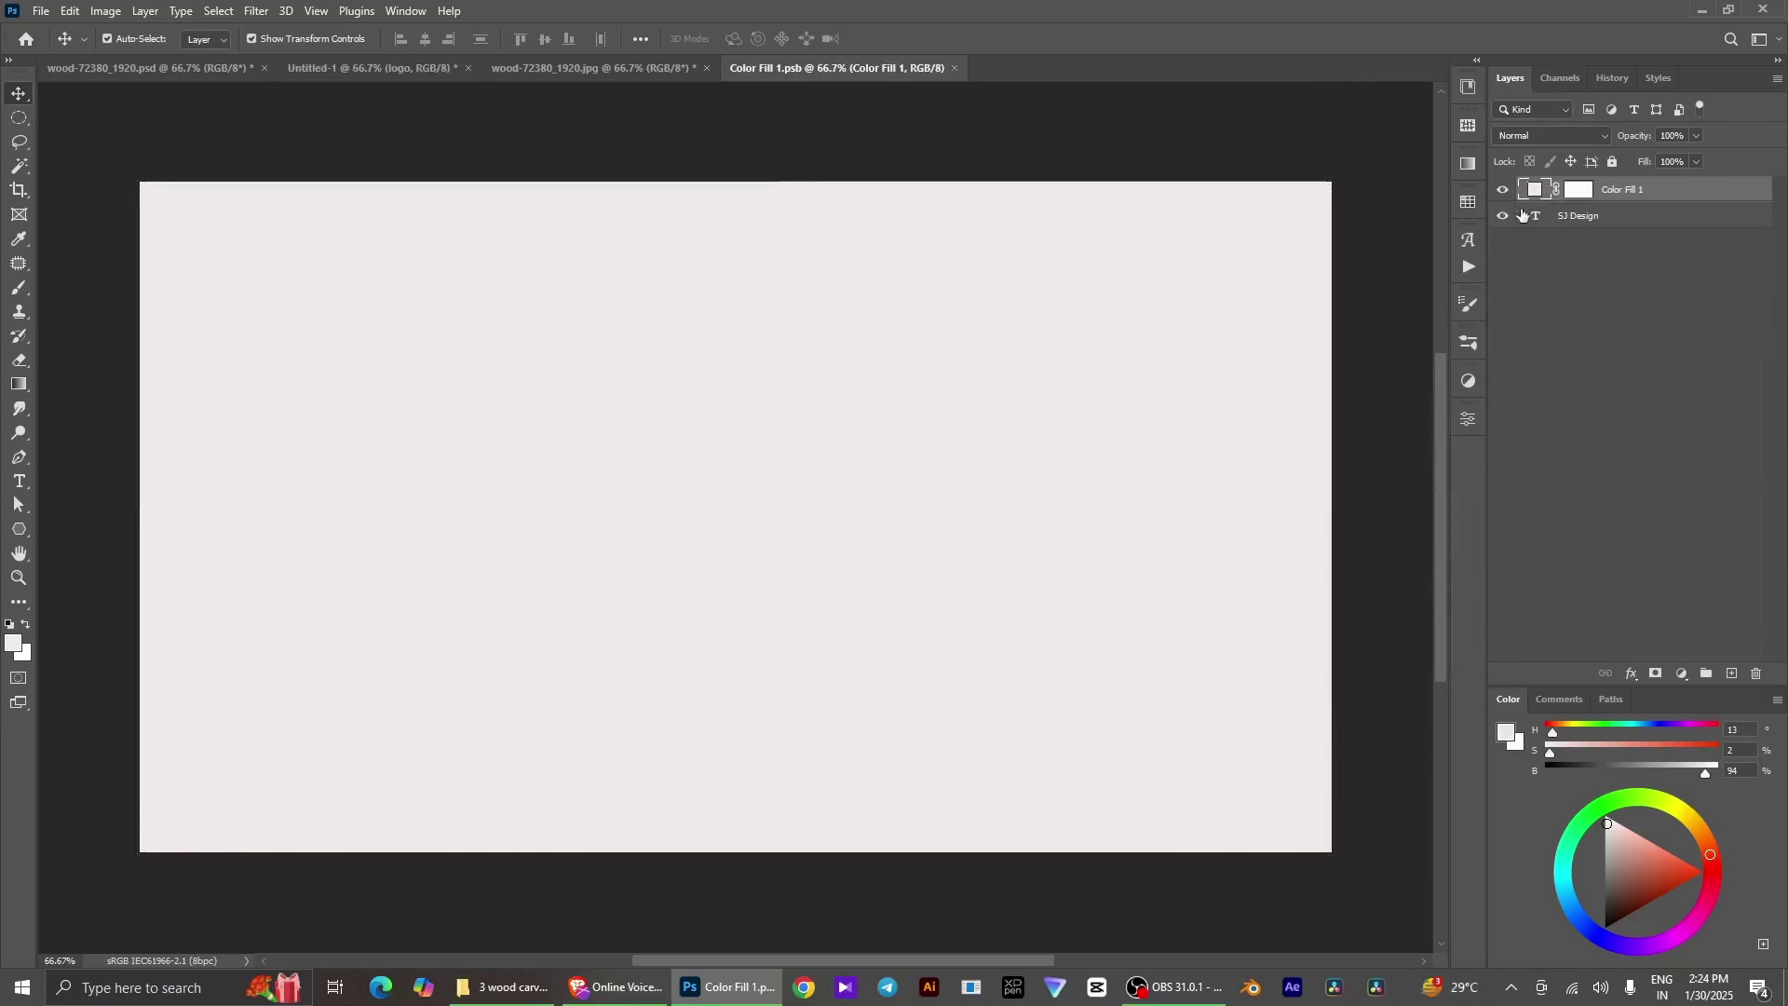
key(Delete)
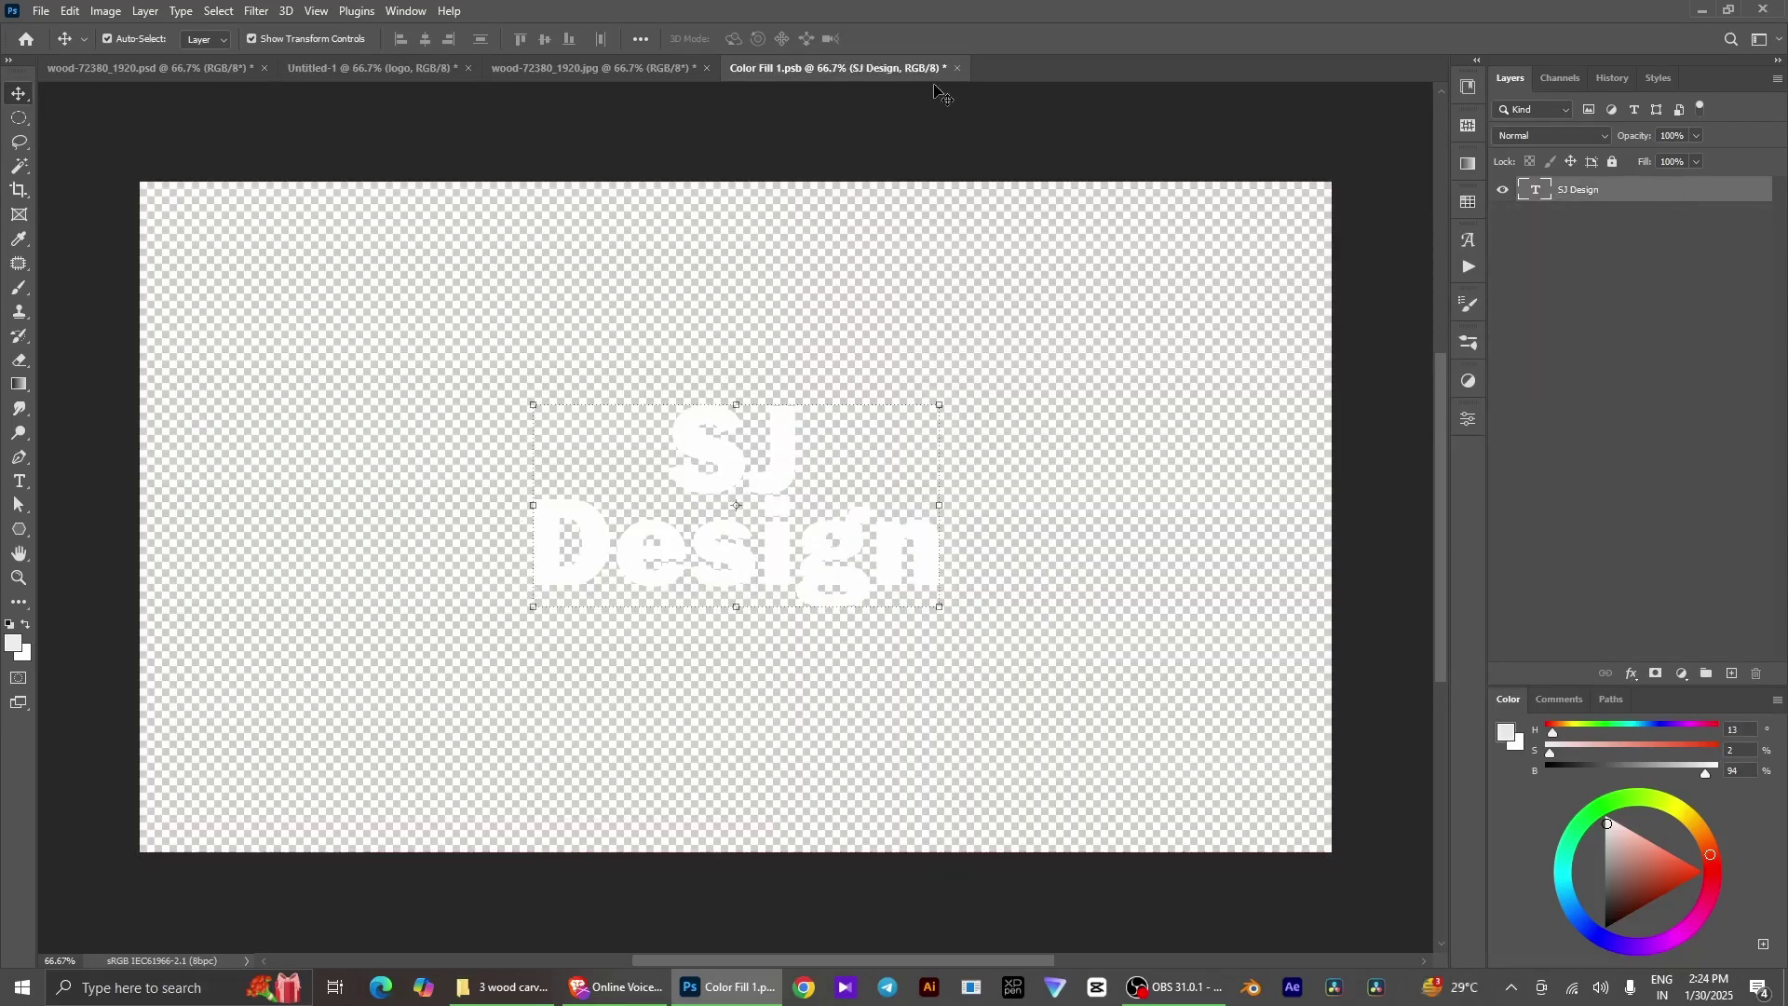
click(958, 68)
click(814, 370)
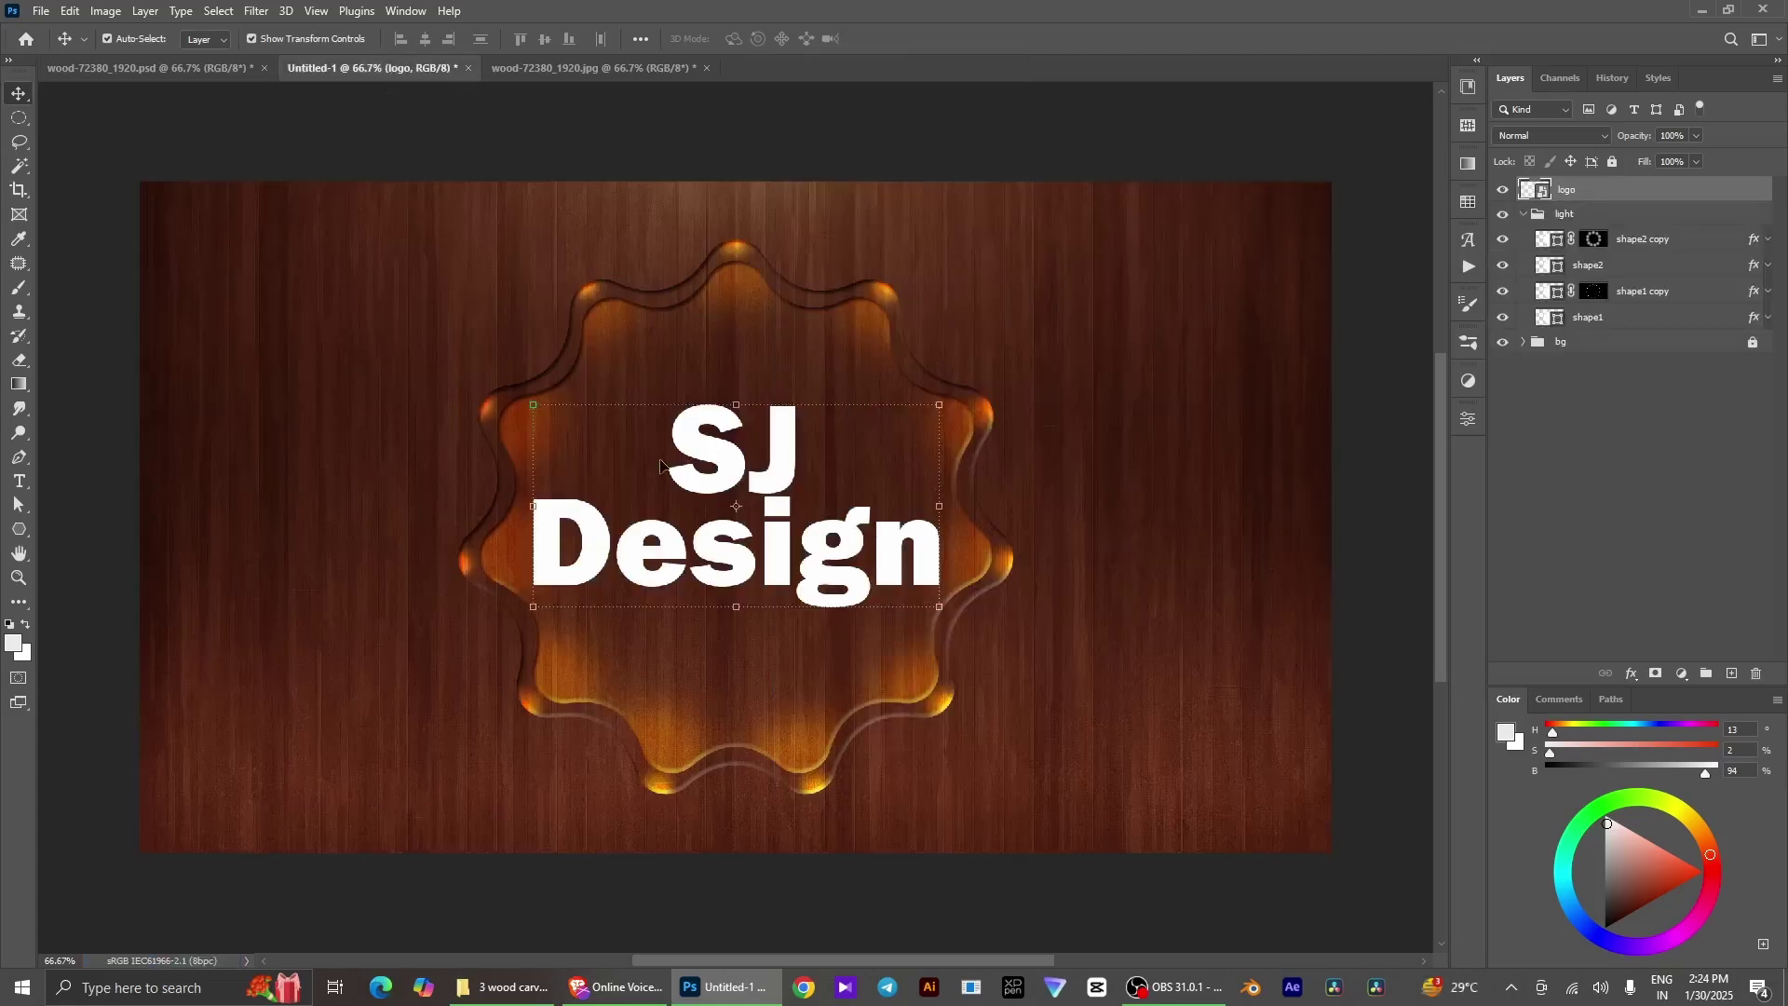
Set the logo layer's fill to 0% and its blend mode to Overlay
drag(1642, 167, 1323, 175)
click(1539, 137)
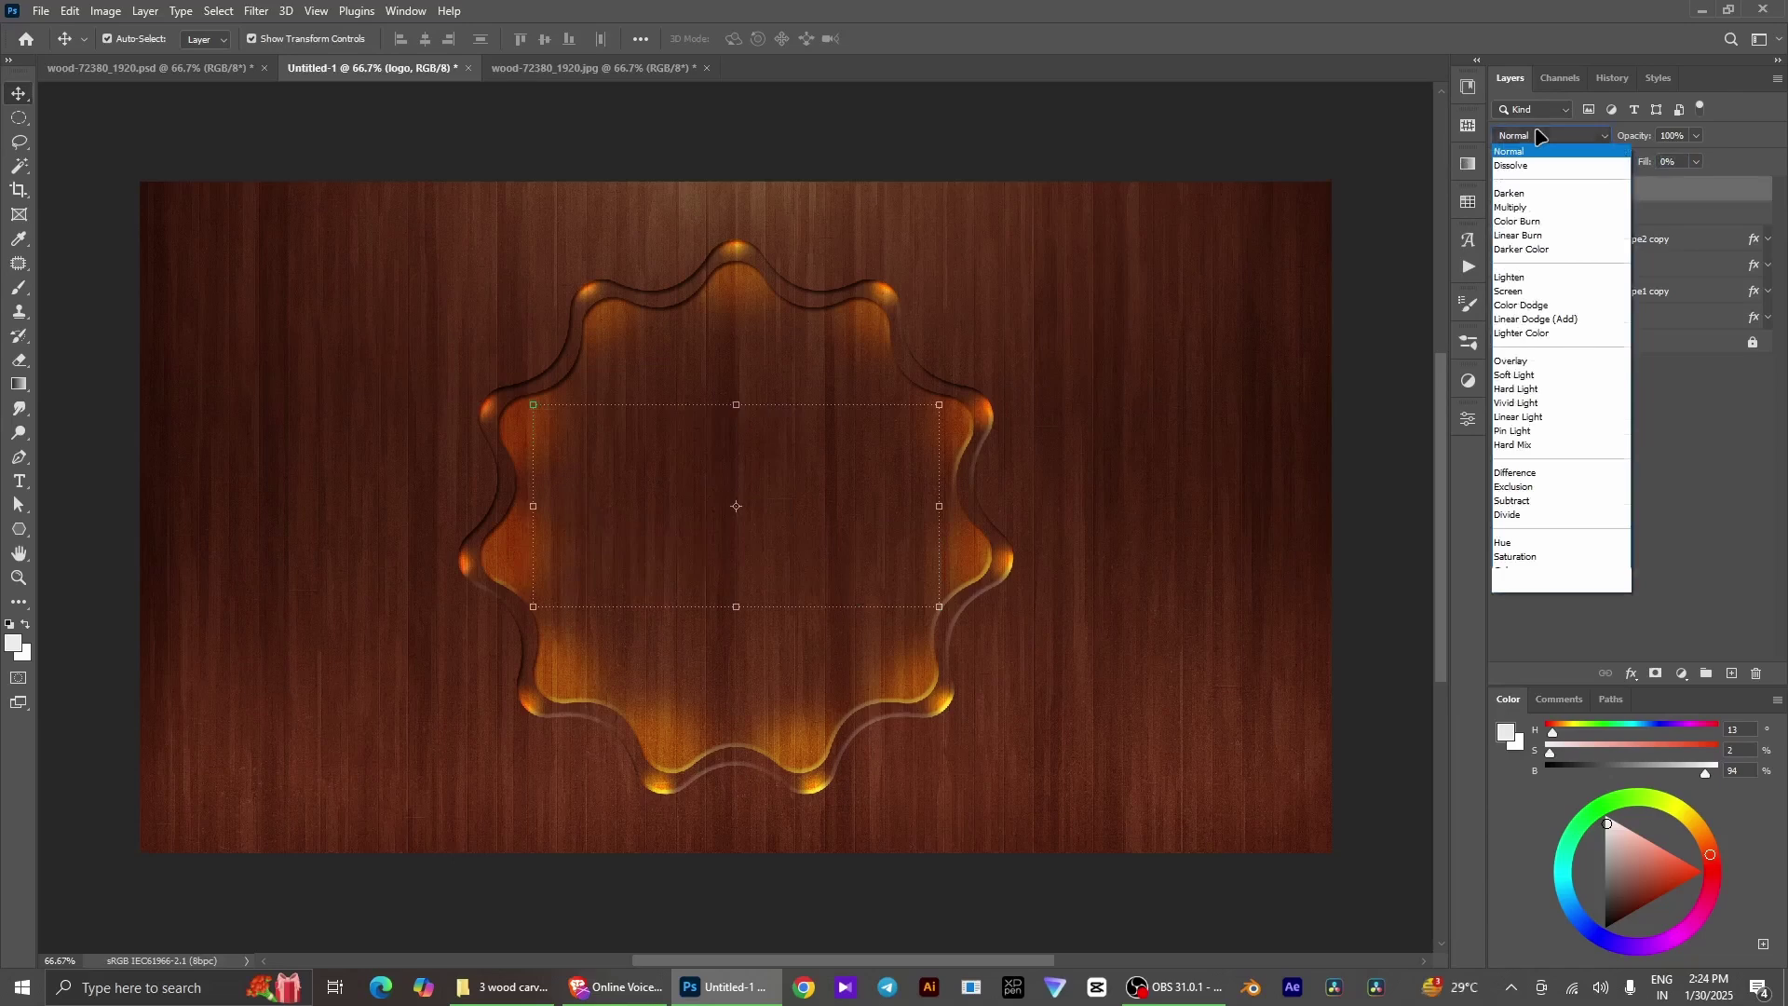
click(1515, 362)
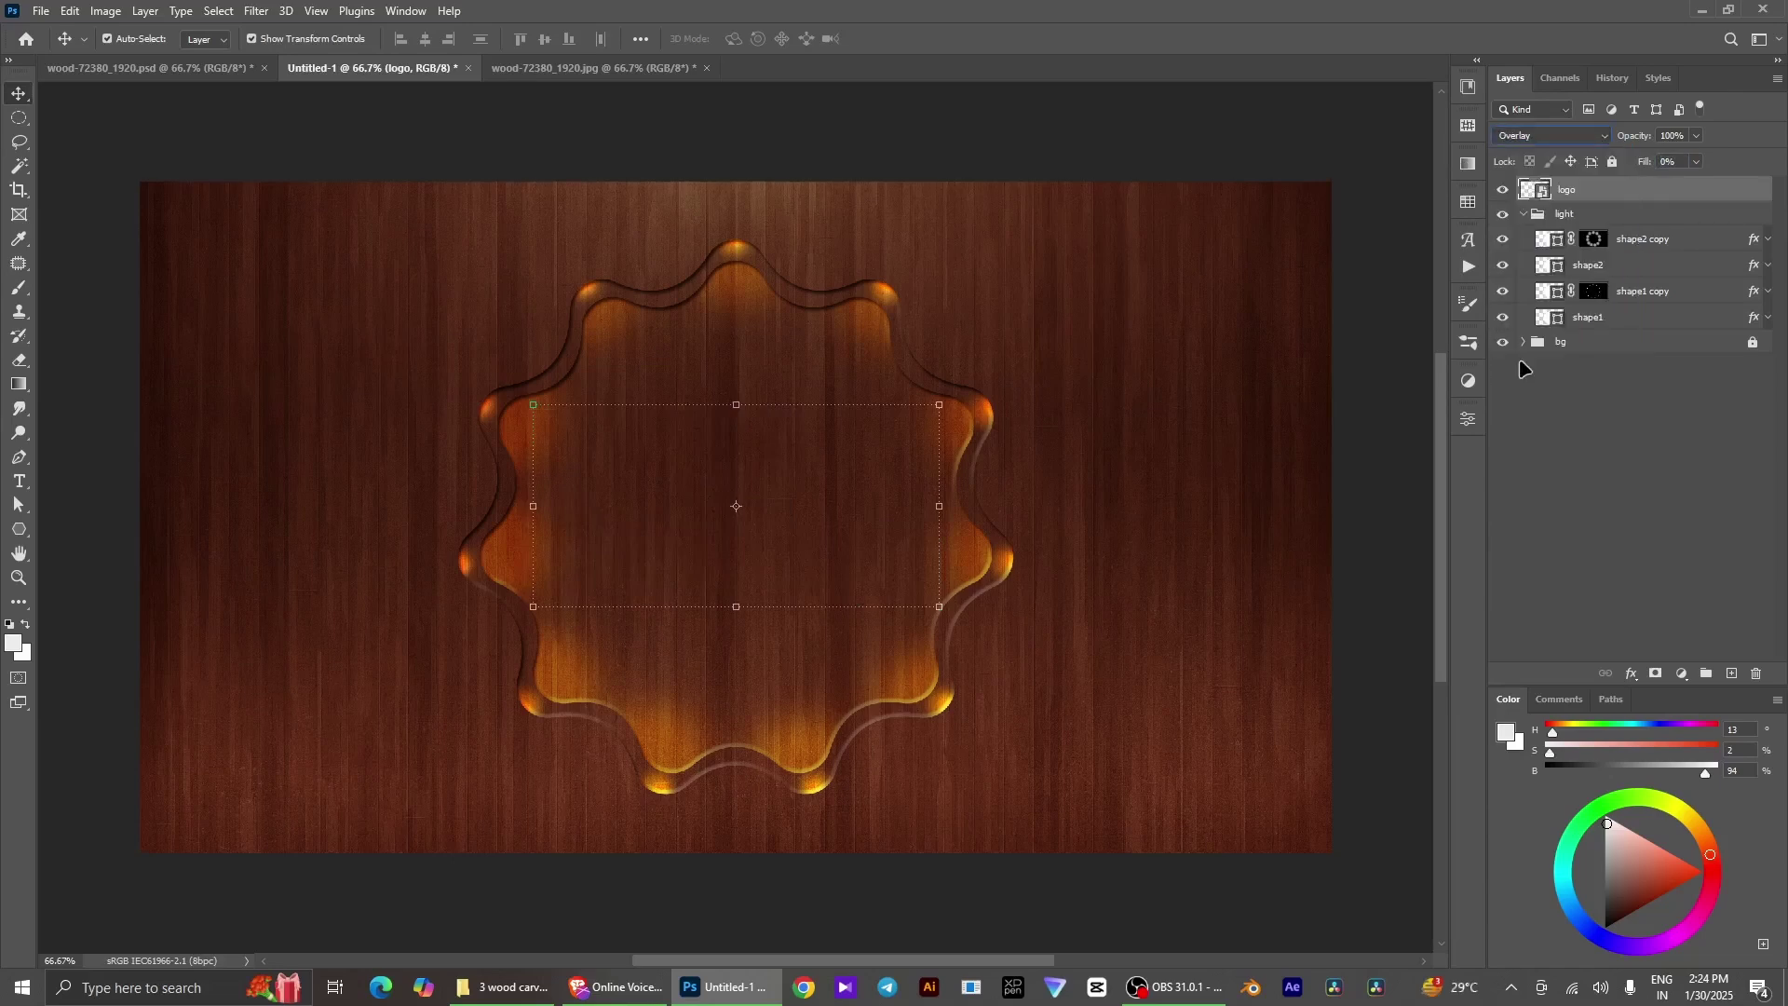
Add a Bevel & Emboss effect to the logo layer with the Outer Bevel style and direction Up
double_click(1618, 194)
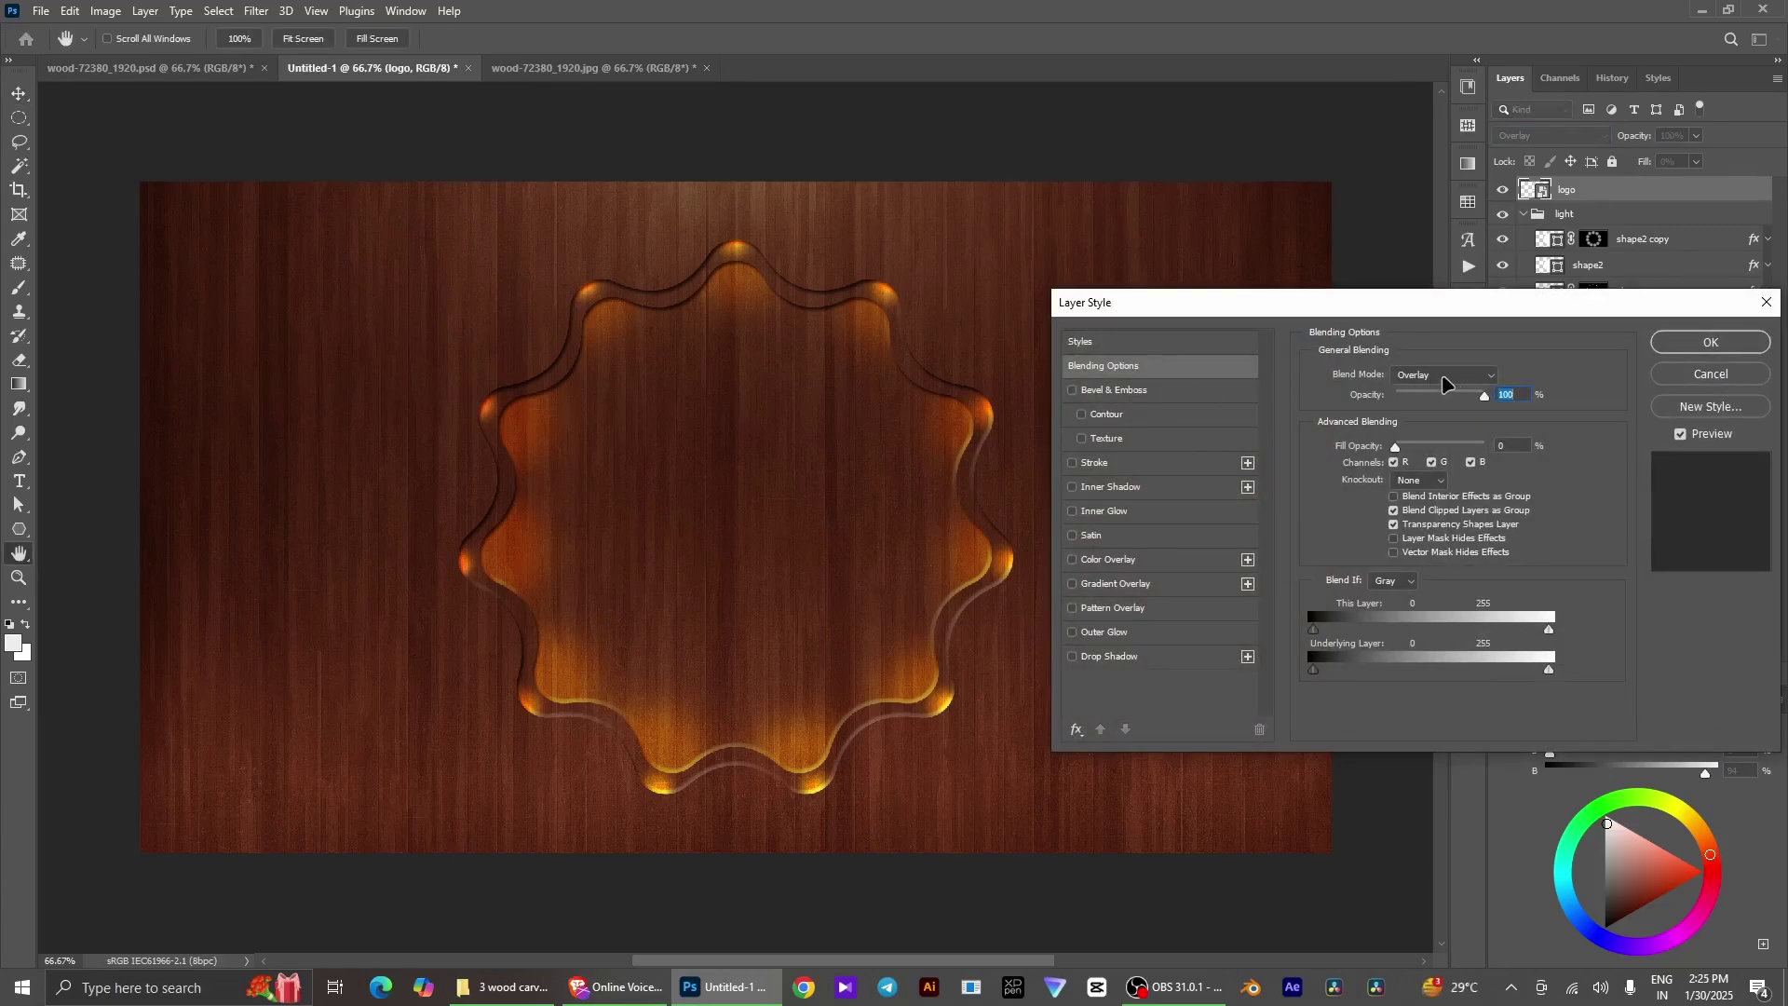
click(1131, 395)
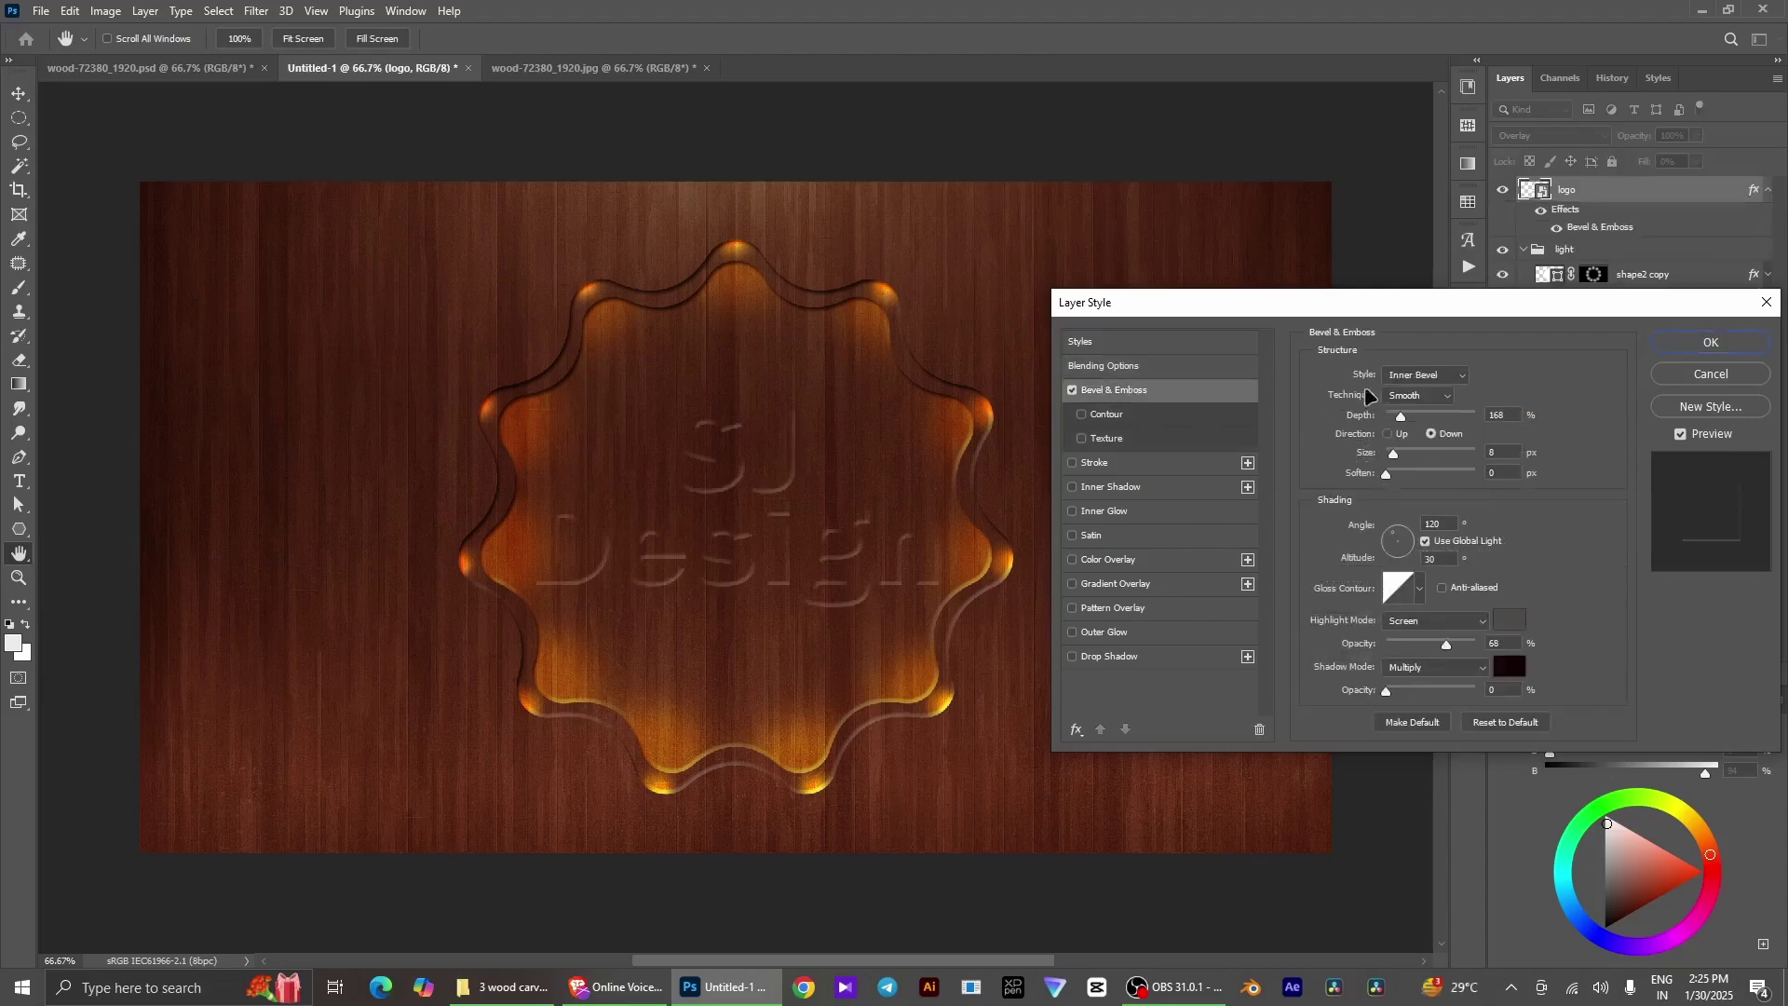
click(1434, 375)
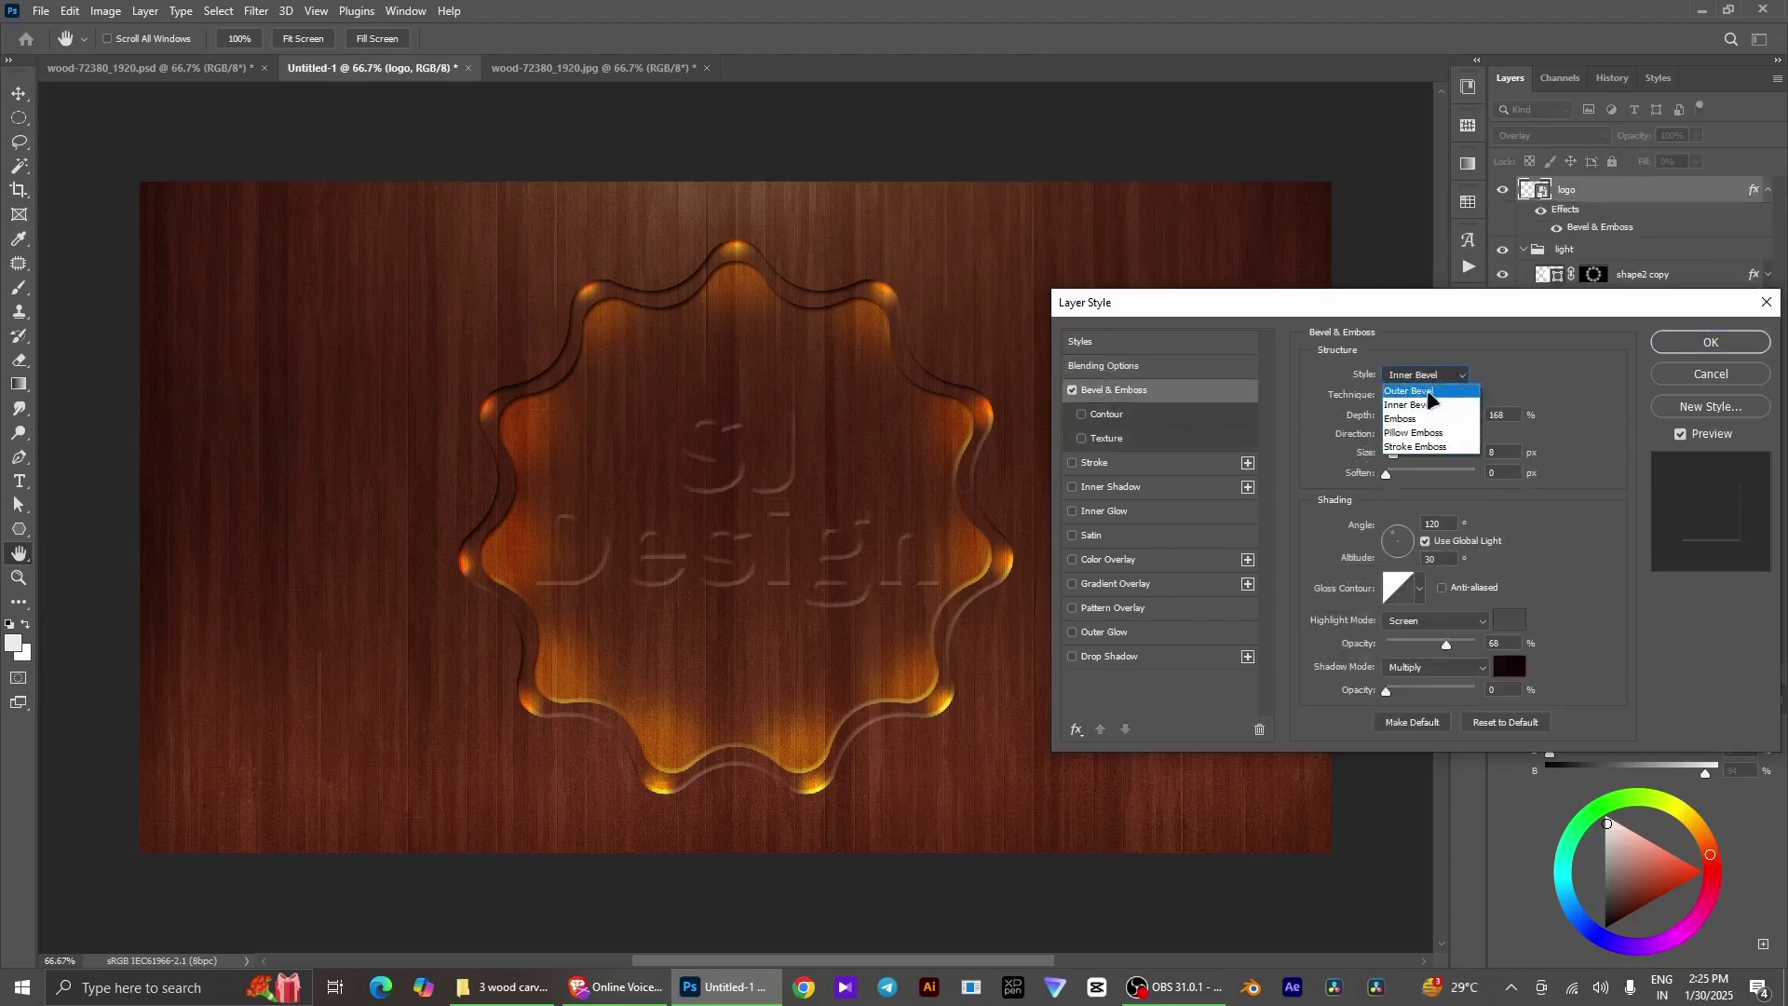
click(1414, 391)
click(1389, 435)
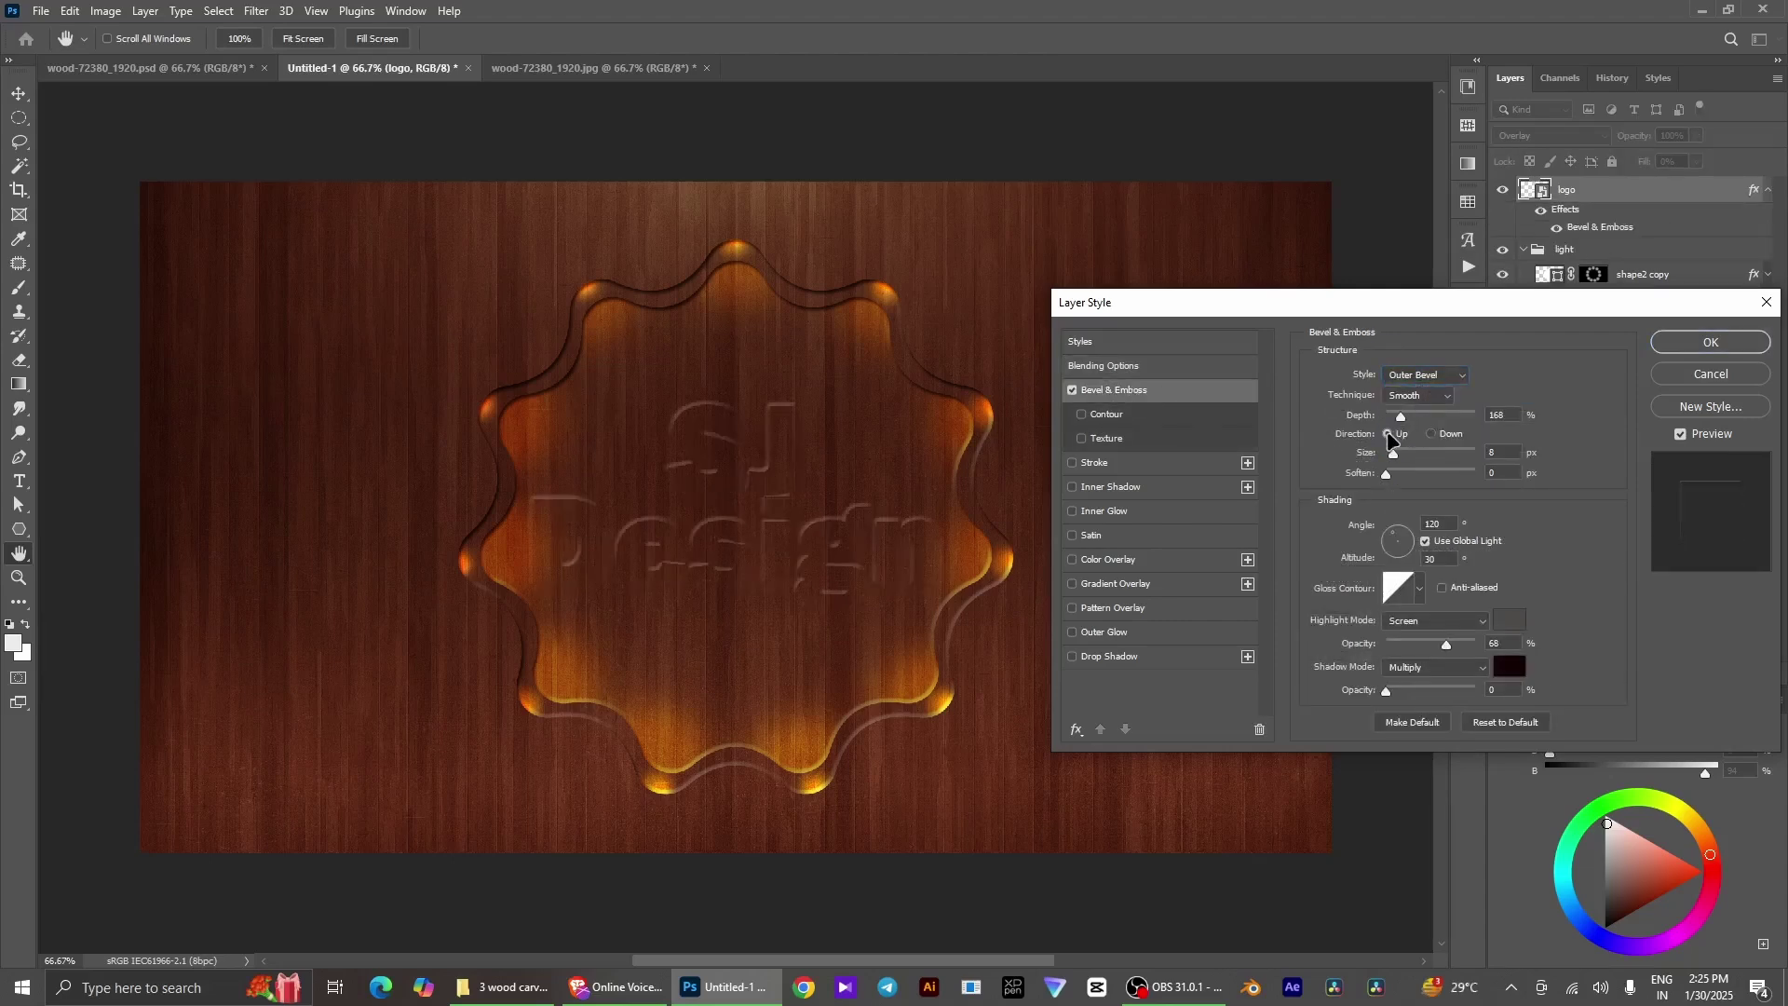
Set the bevel's depth to 366%, reduce its size, raise the shadow opacity and lower the highlight opacity
drag(1505, 415, 1348, 464)
text(366)
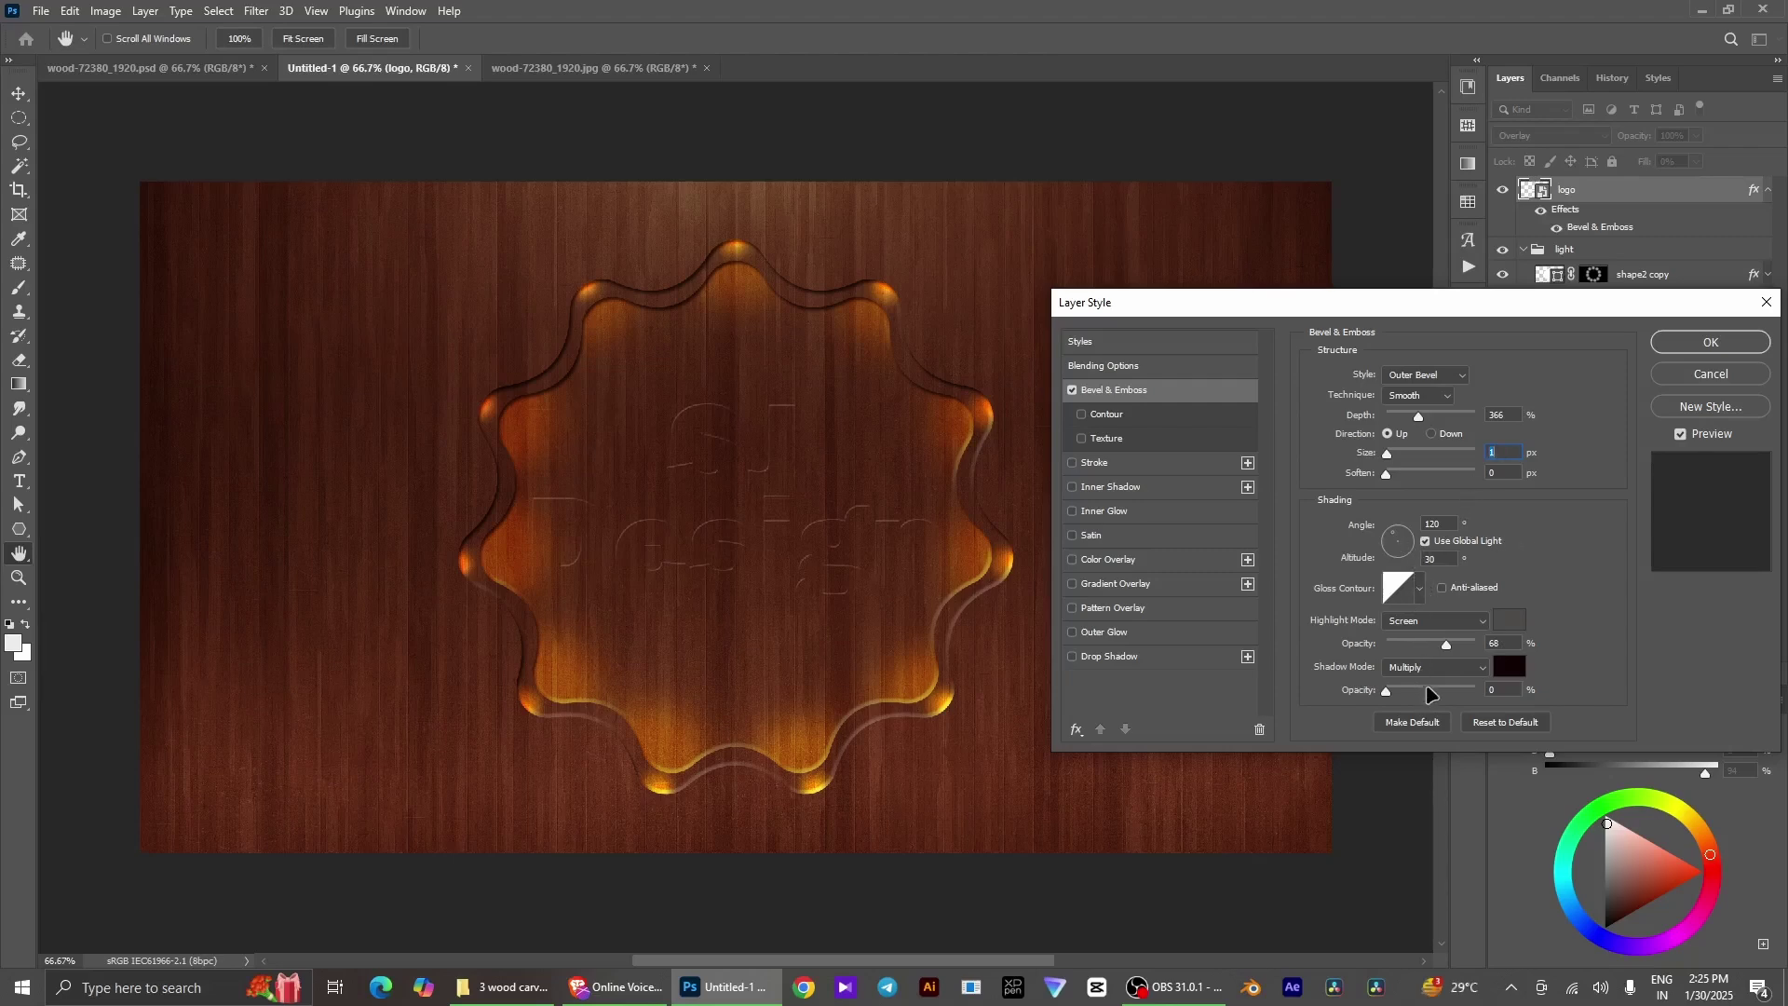
drag(1431, 695, 1431, 698)
drag(1447, 645, 1431, 646)
Add a Multiply Color Overlay to the logo in a darker, more saturated brown at 17% opacity
click(1105, 561)
click(1502, 377)
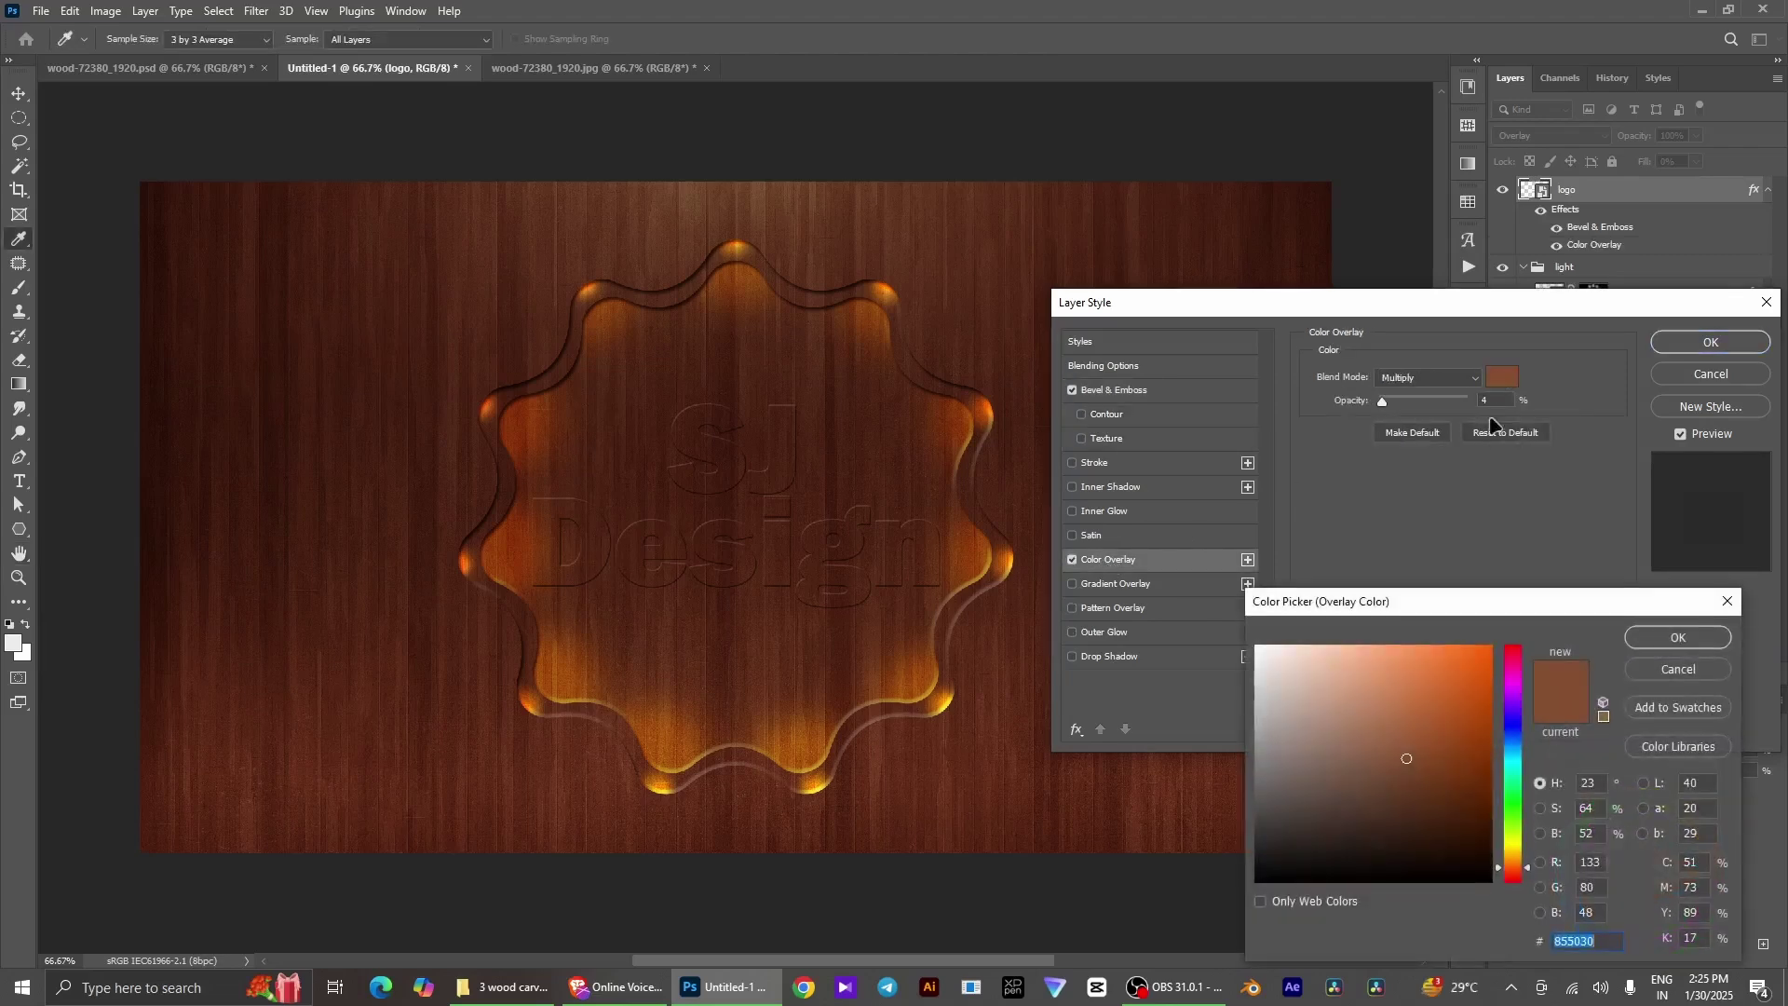
click(1450, 778)
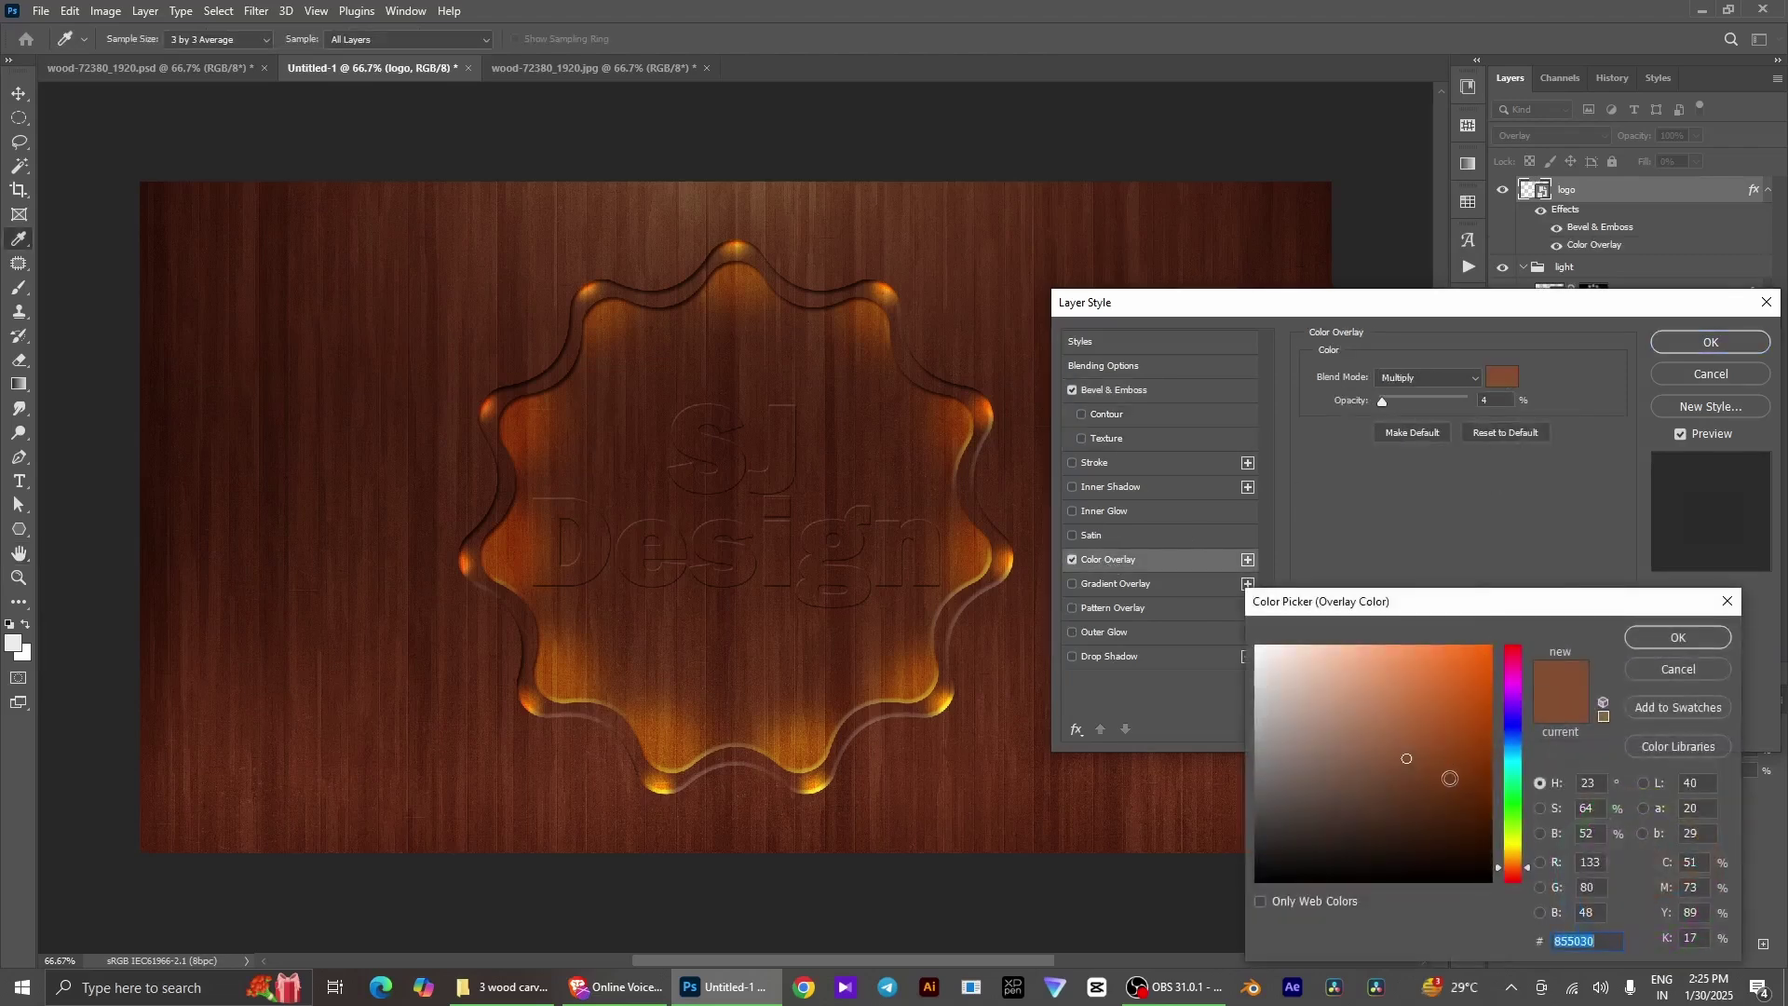
click(1682, 639)
drag(1382, 400, 1396, 406)
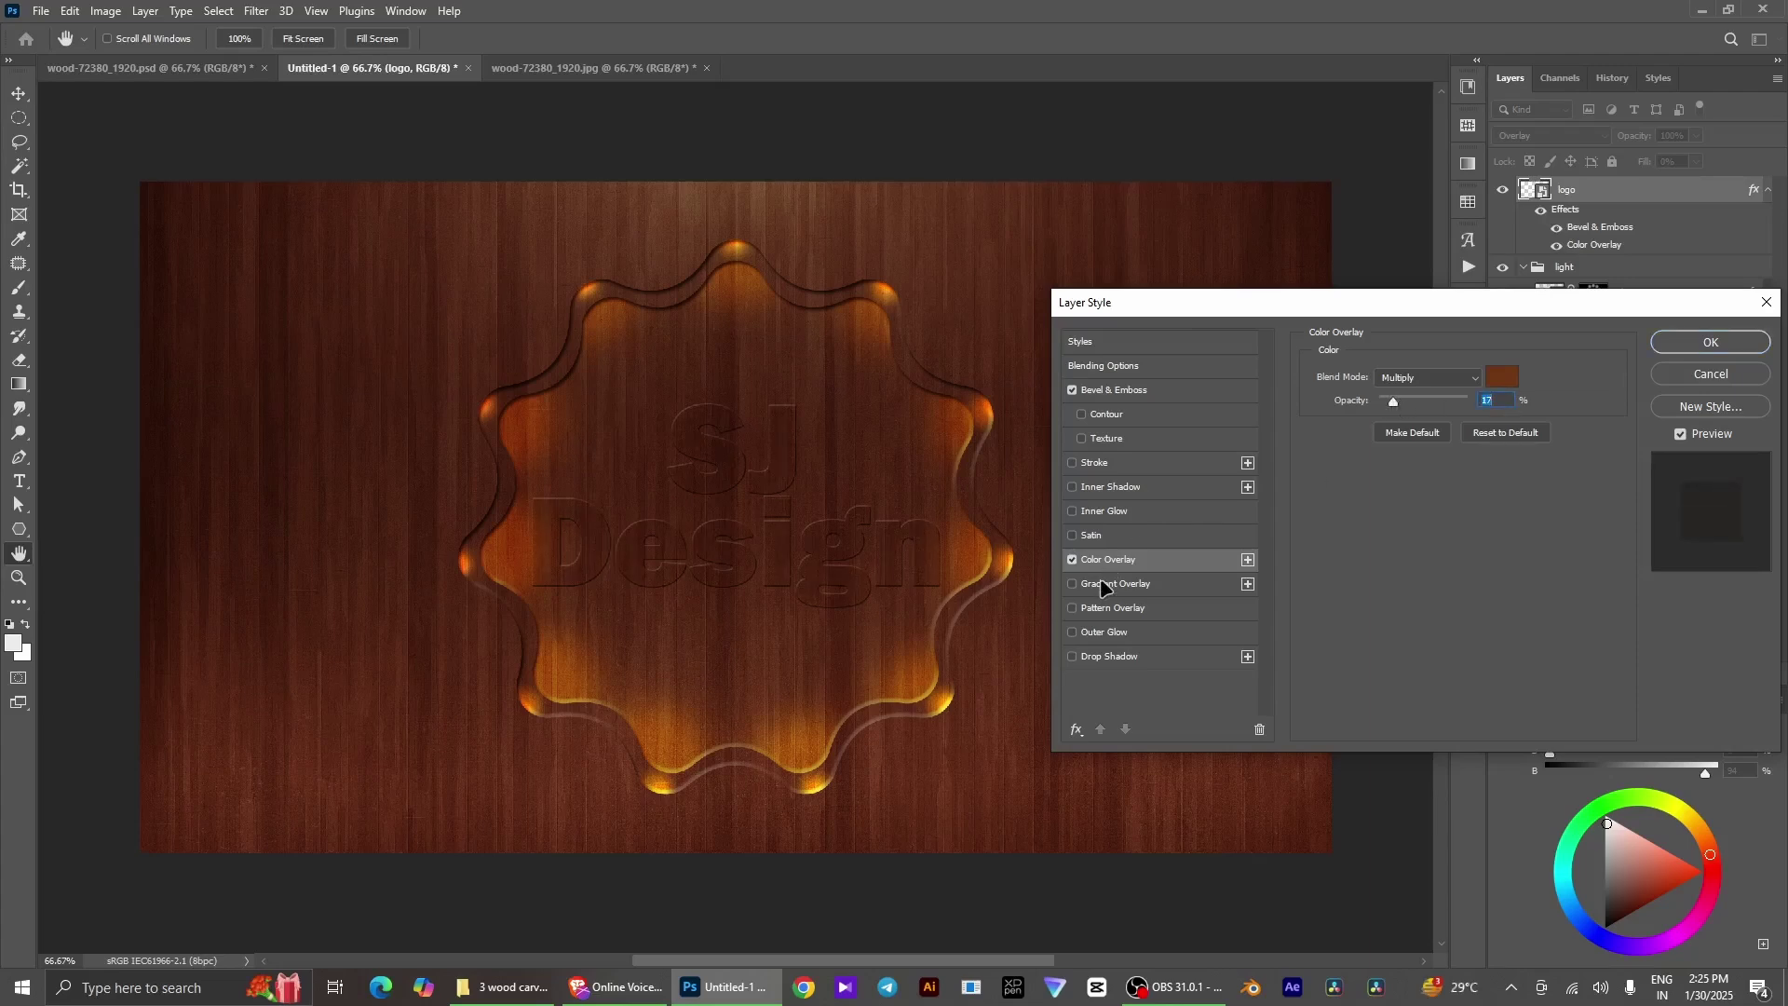
Add an Outer Glow to the logo in Multiply mode at 30% opacity with dark brown 5c2c1a sampled from the wood
click(1108, 633)
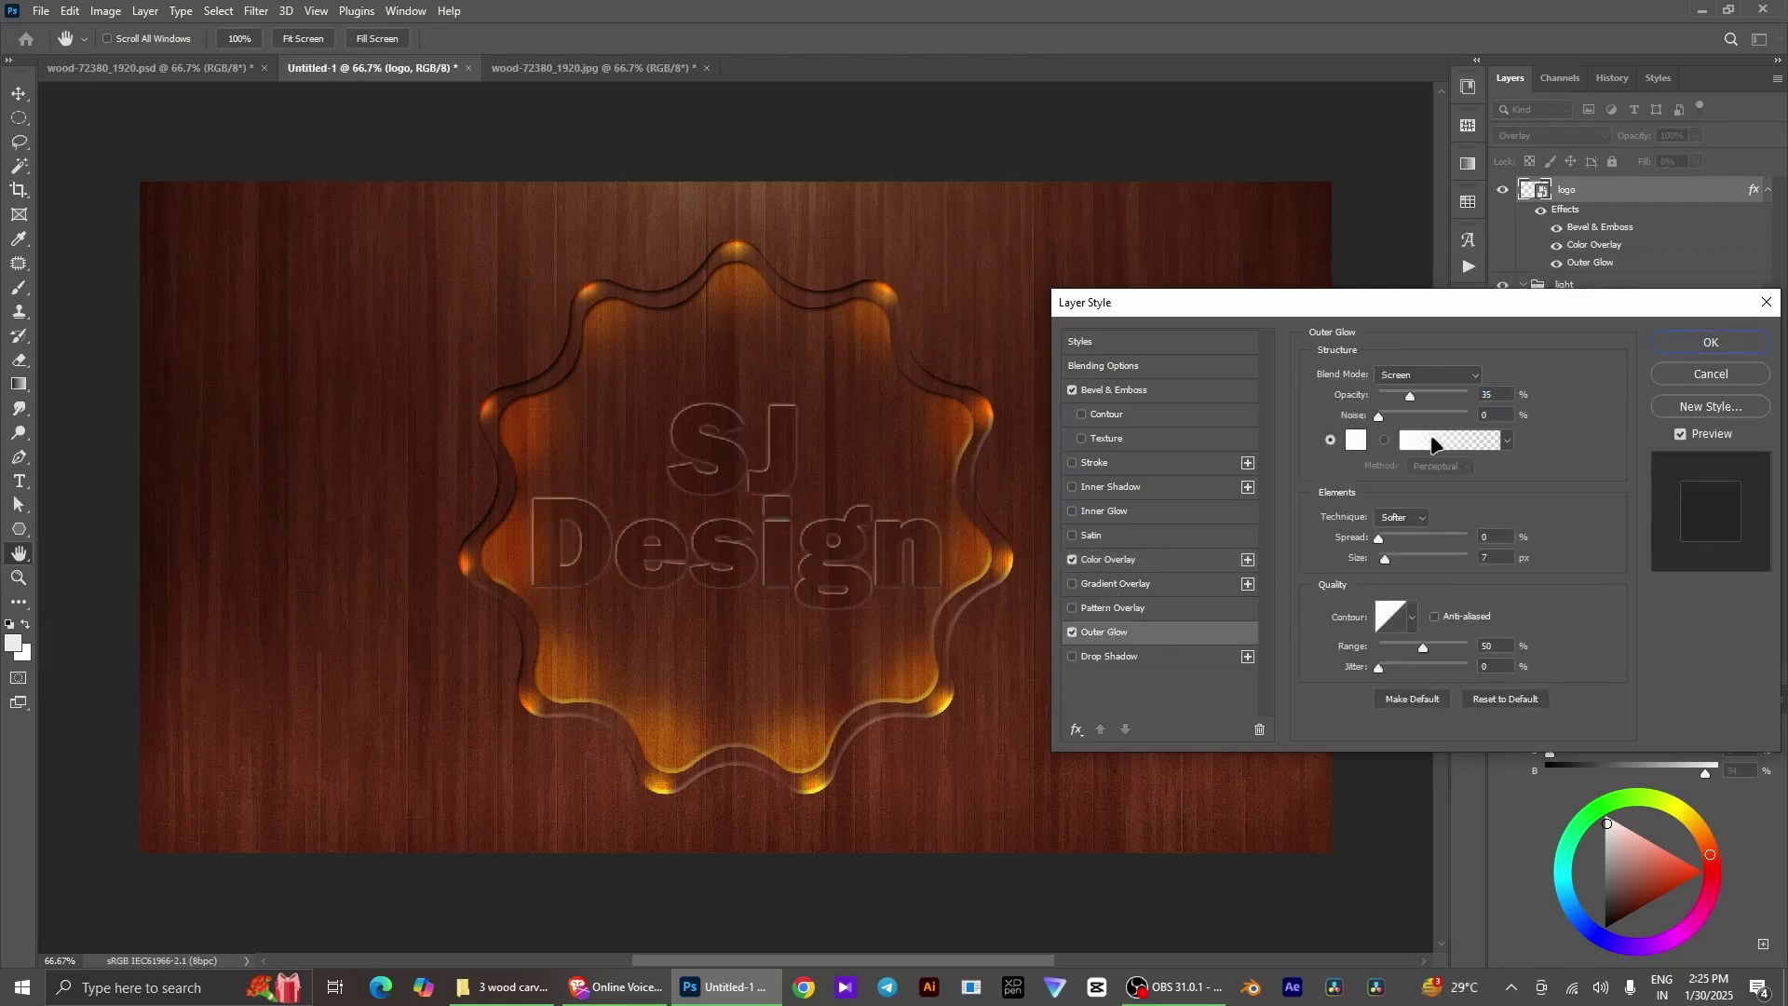
click(1433, 374)
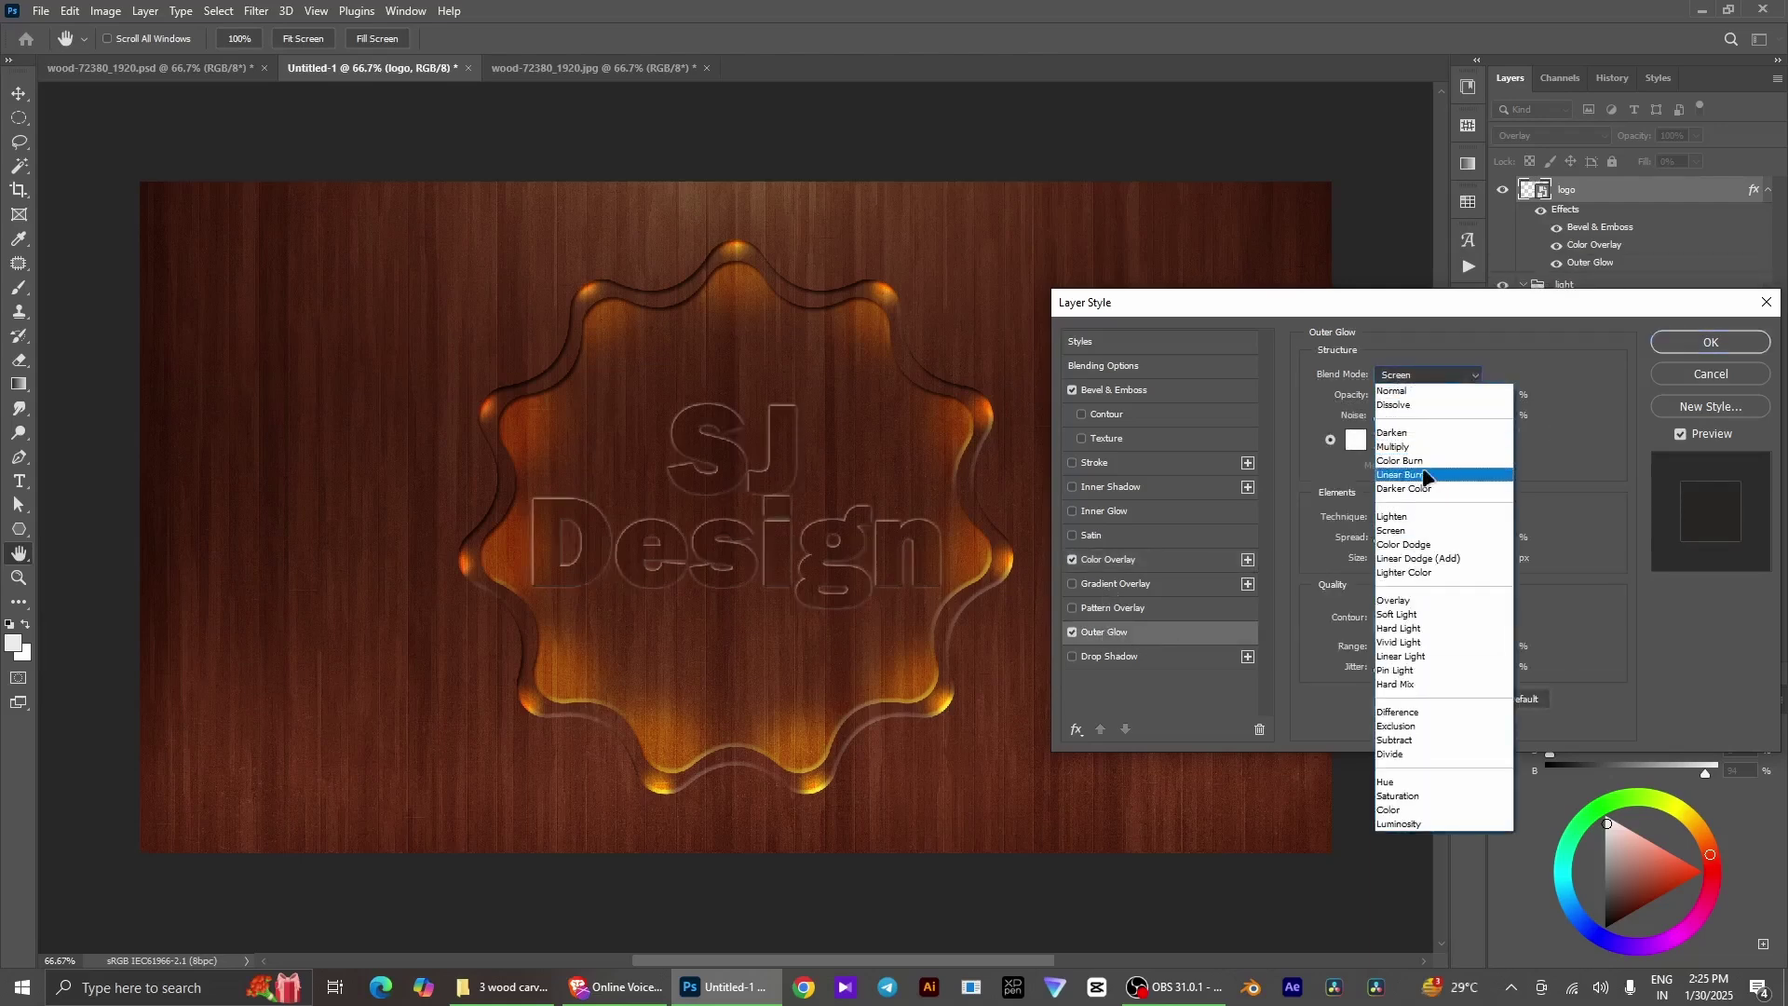
click(1425, 447)
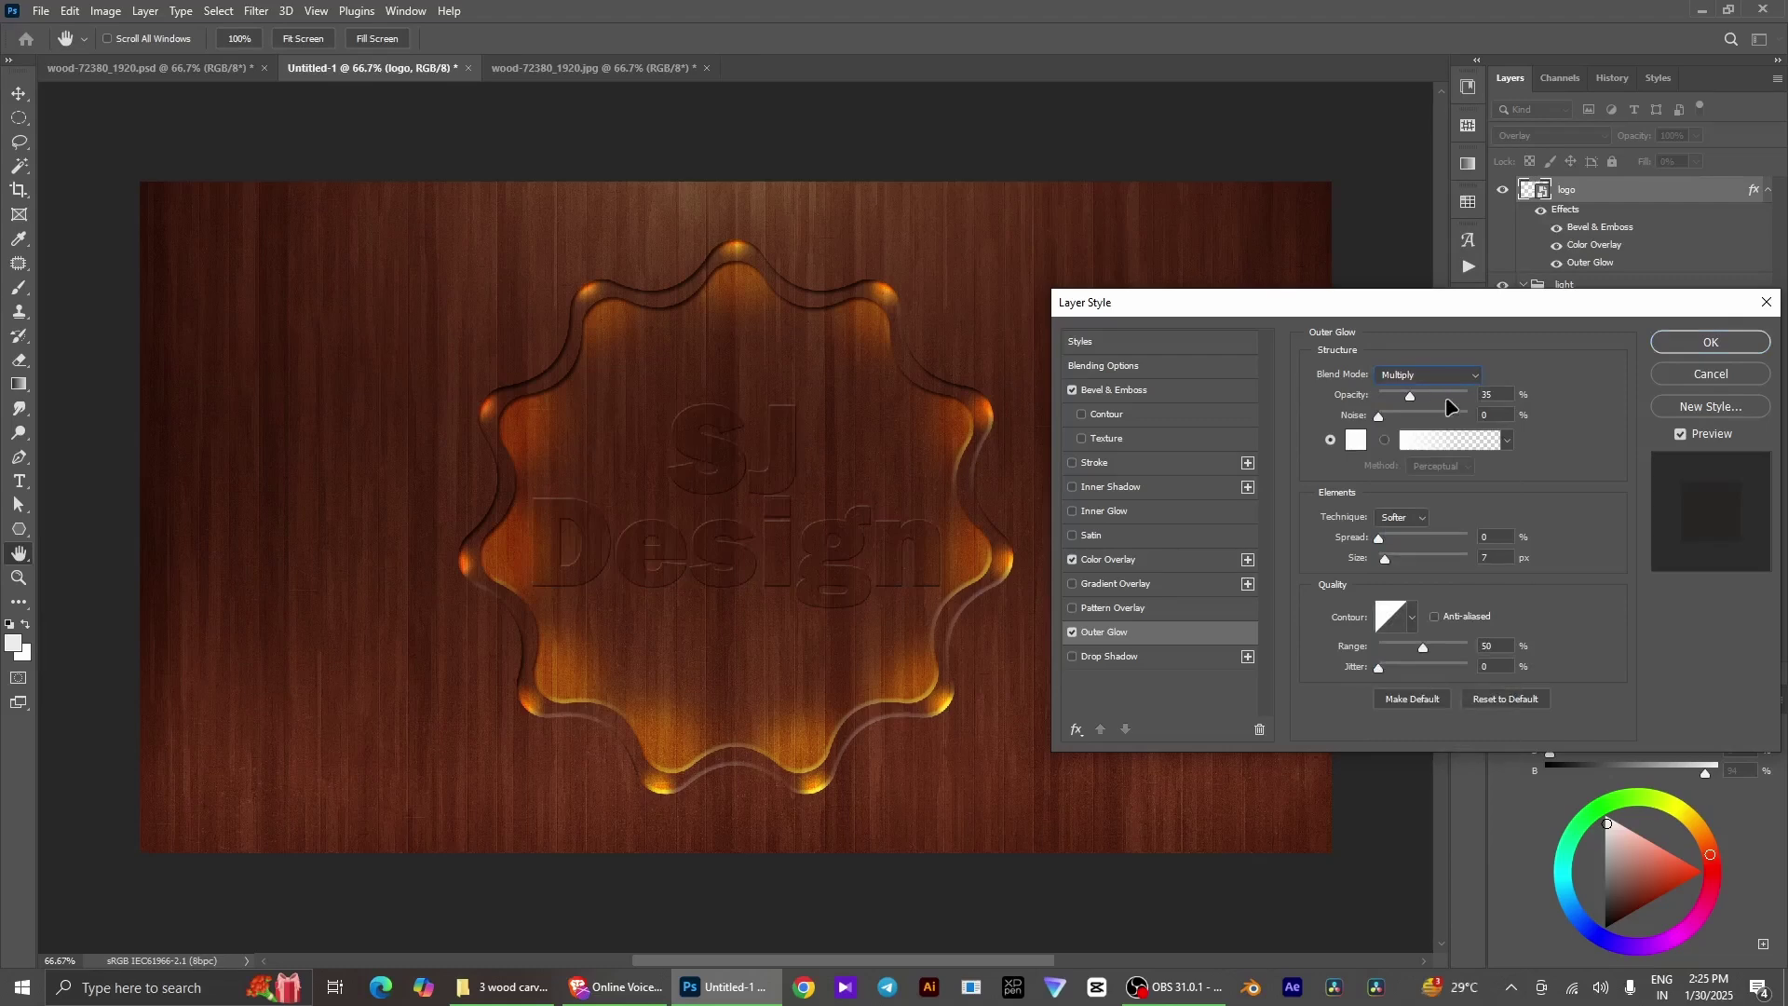
drag(1408, 398, 1403, 397)
click(1358, 442)
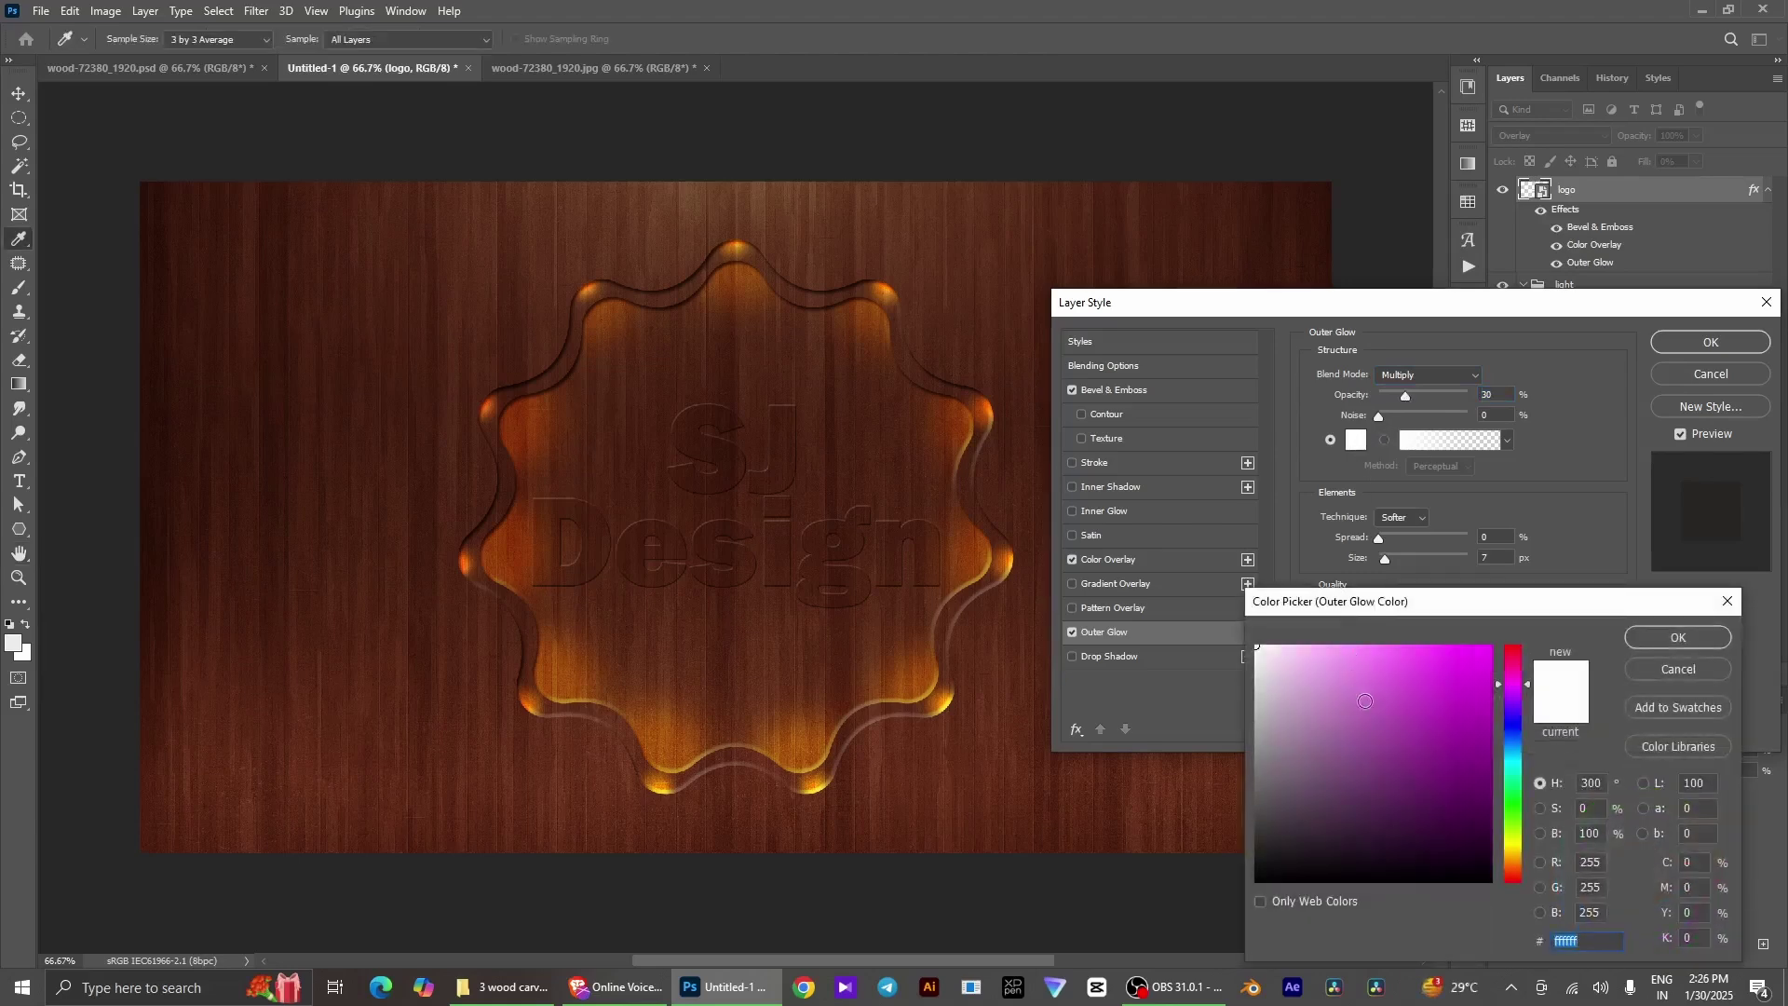
click(1011, 601)
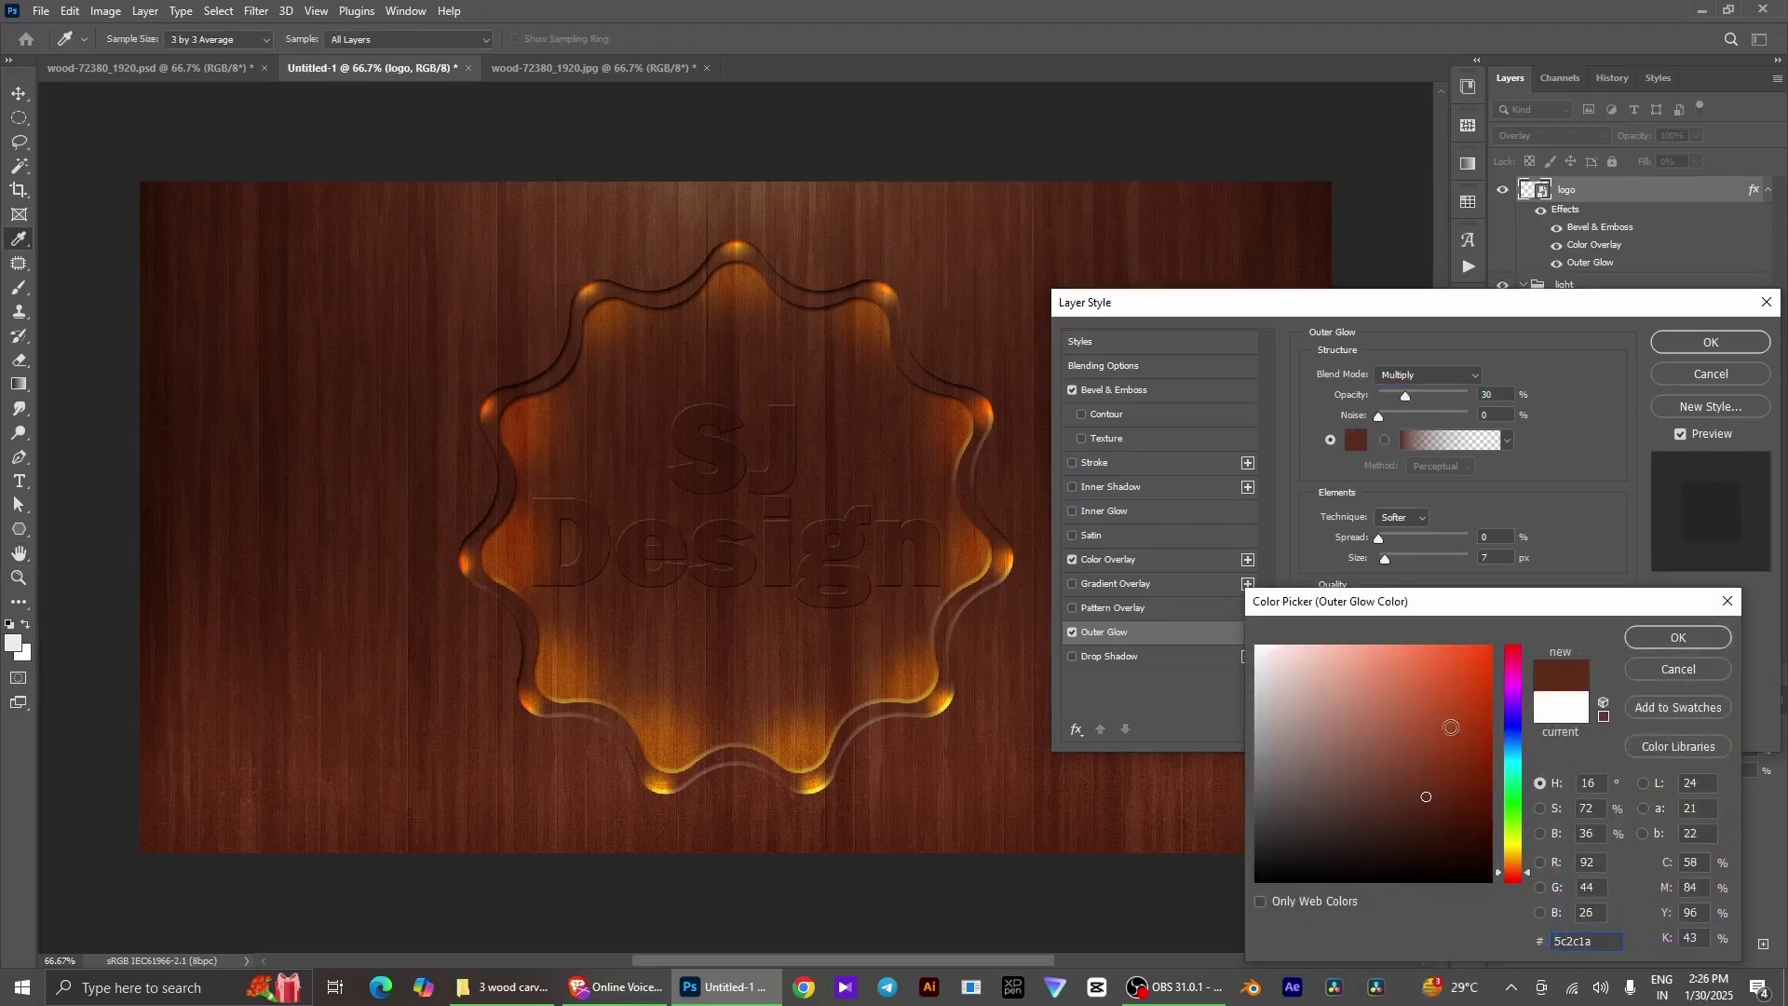
click(1640, 638)
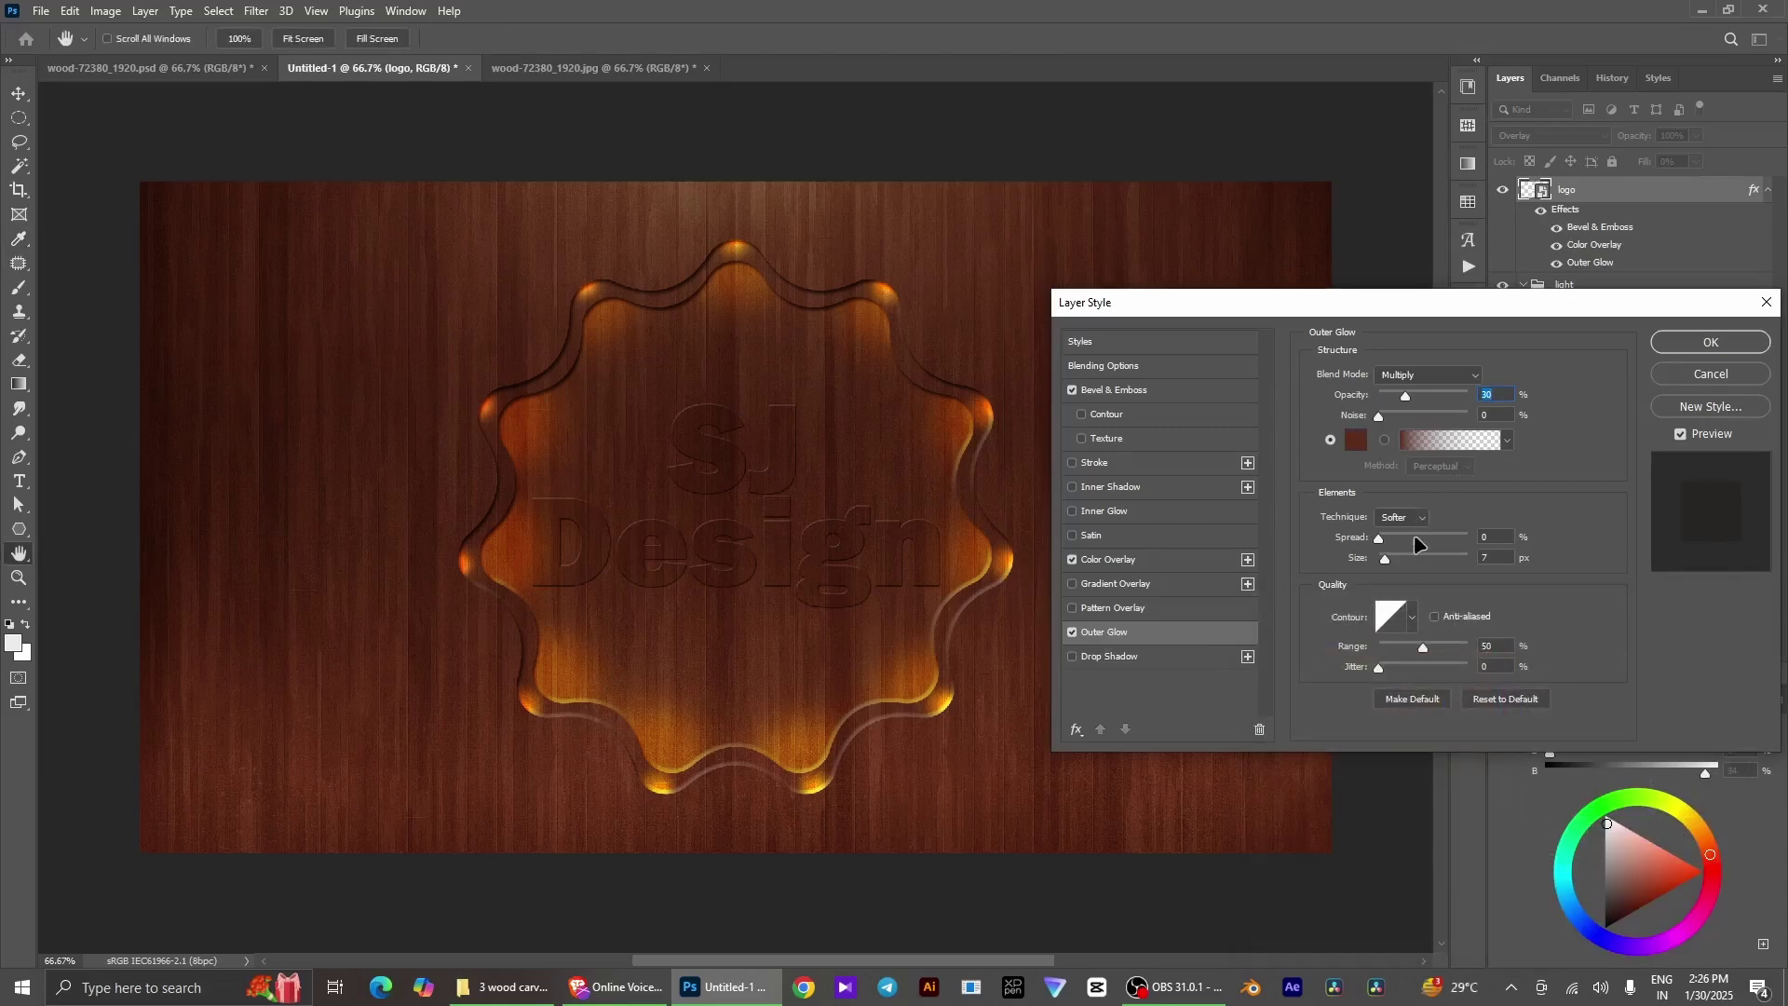
Set the outer glow's size to 140 px and apply the layer style to the logo
drag(1388, 561, 1435, 559)
text(10)
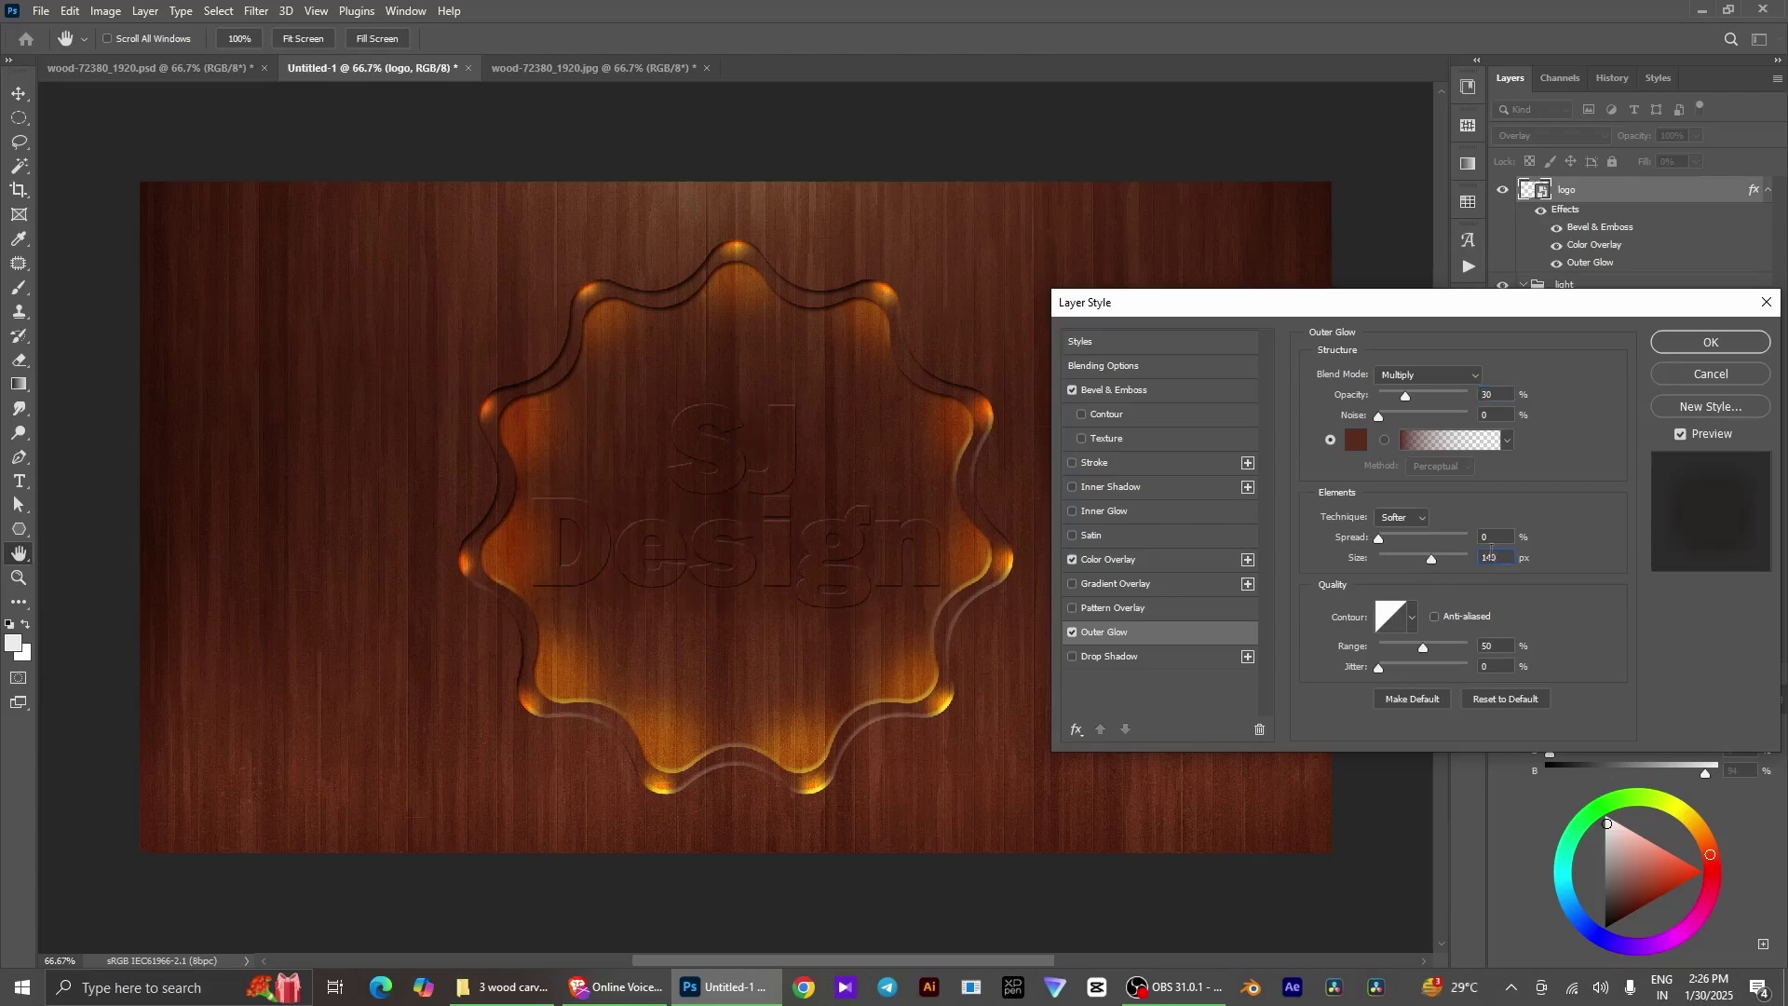
click(1565, 573)
click(1433, 376)
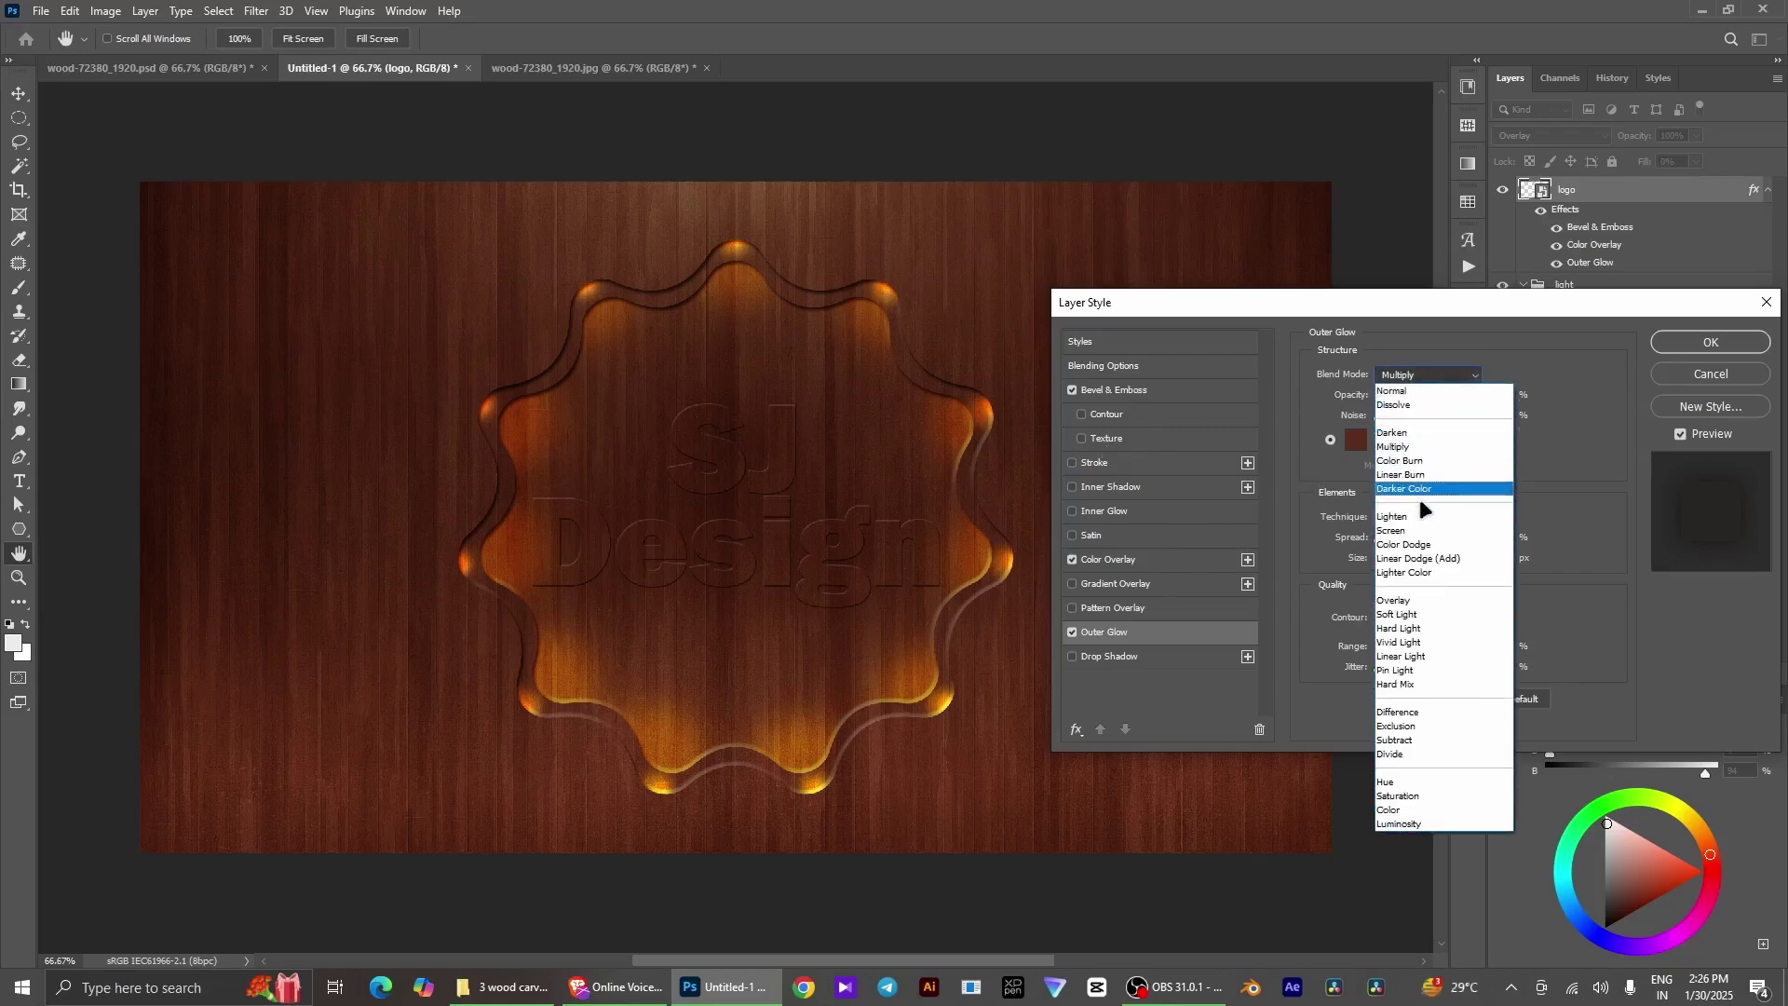
click(1530, 382)
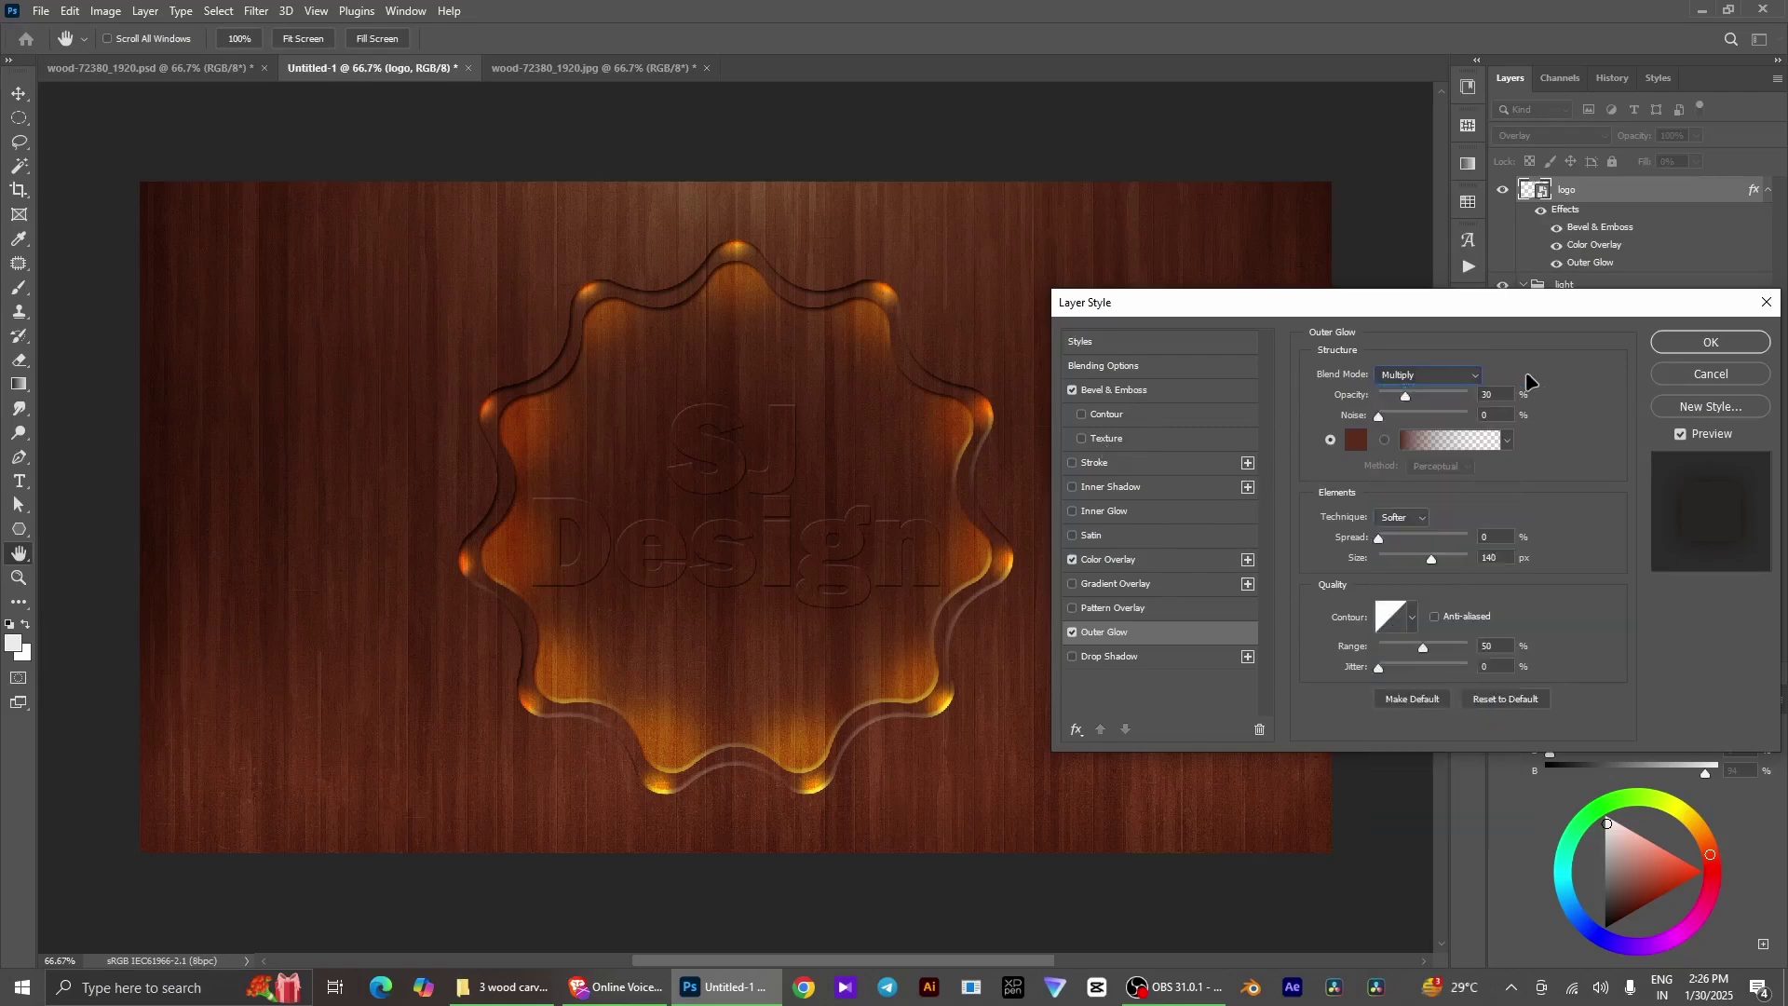
click(1749, 350)
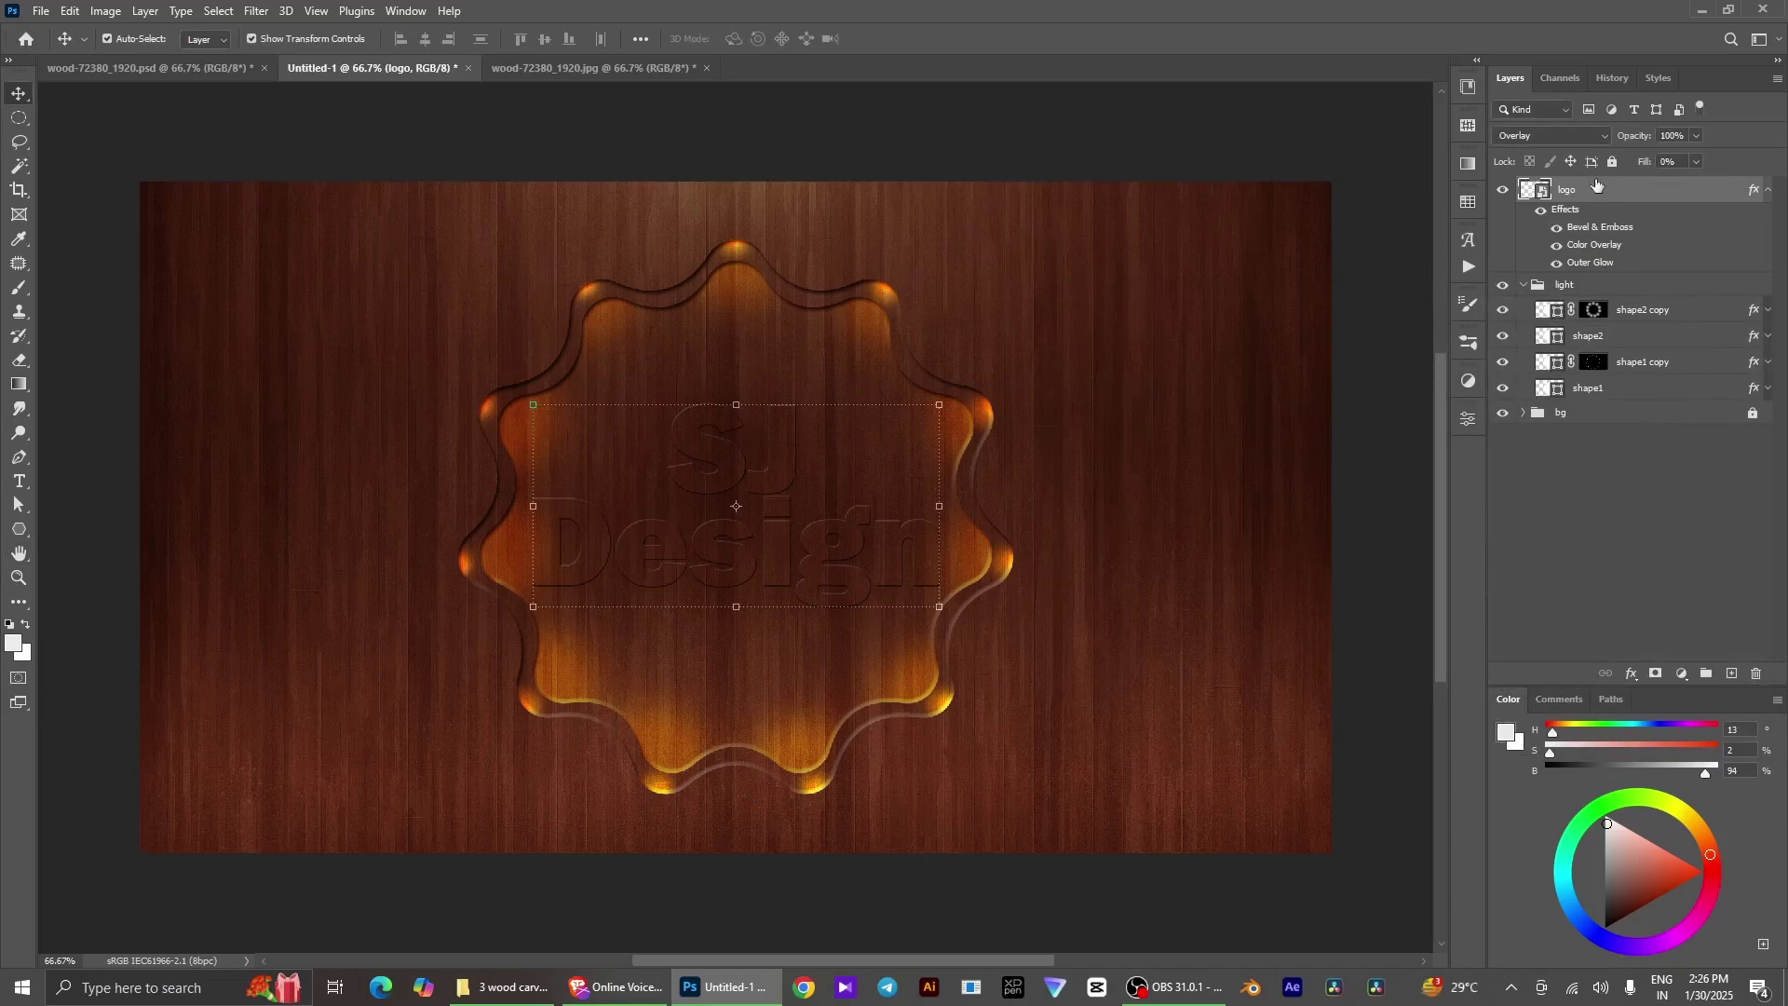
Raise the logo layer's fill to 100%
scroll(1592, 187, up, 1)
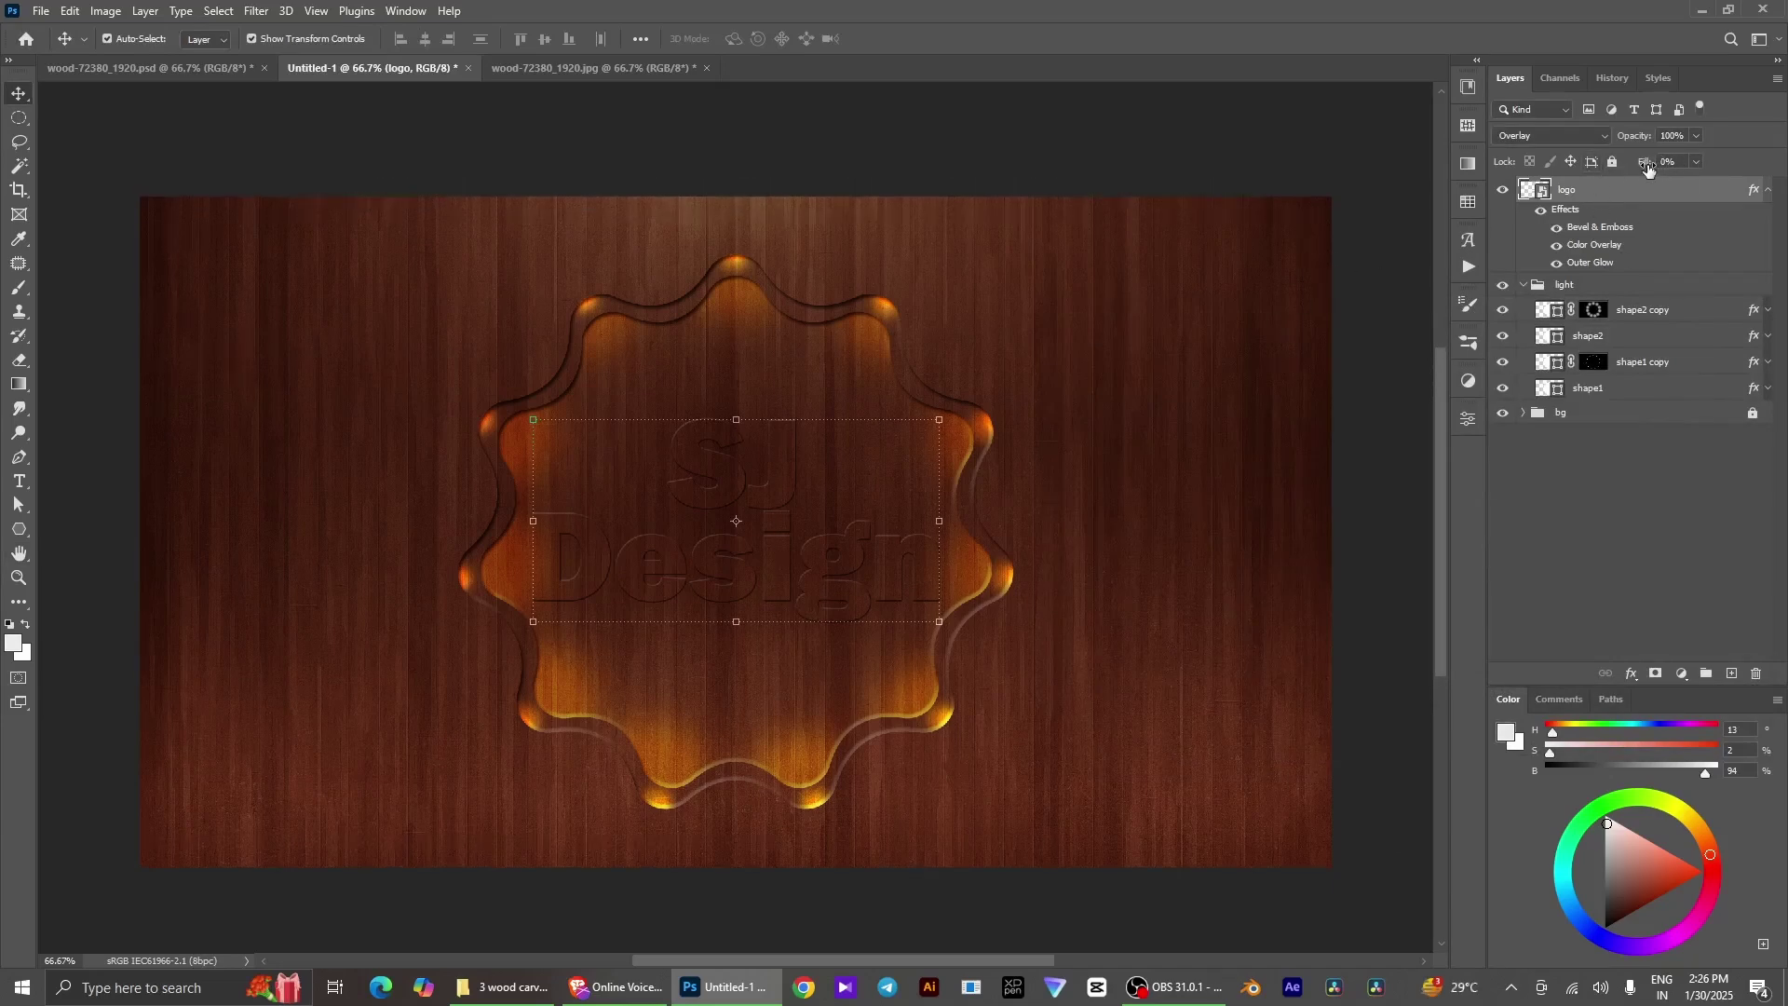
click(1394, 247)
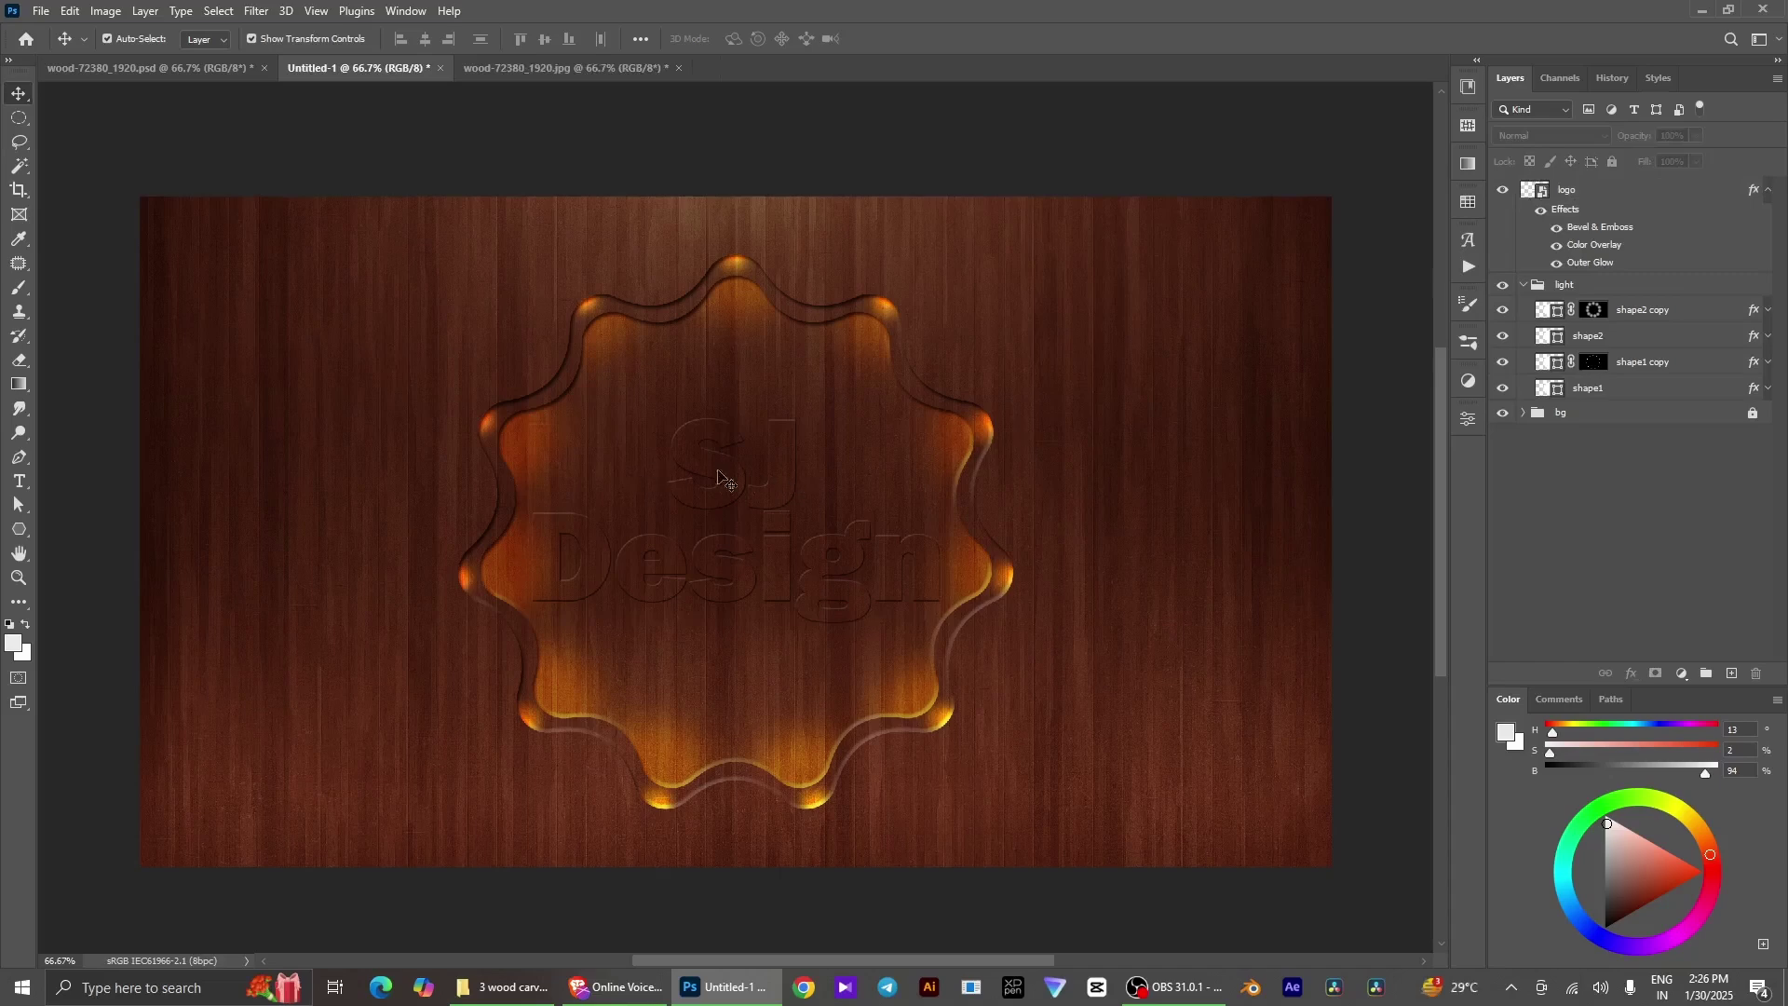
click(1654, 192)
drag(1651, 167, 1725, 166)
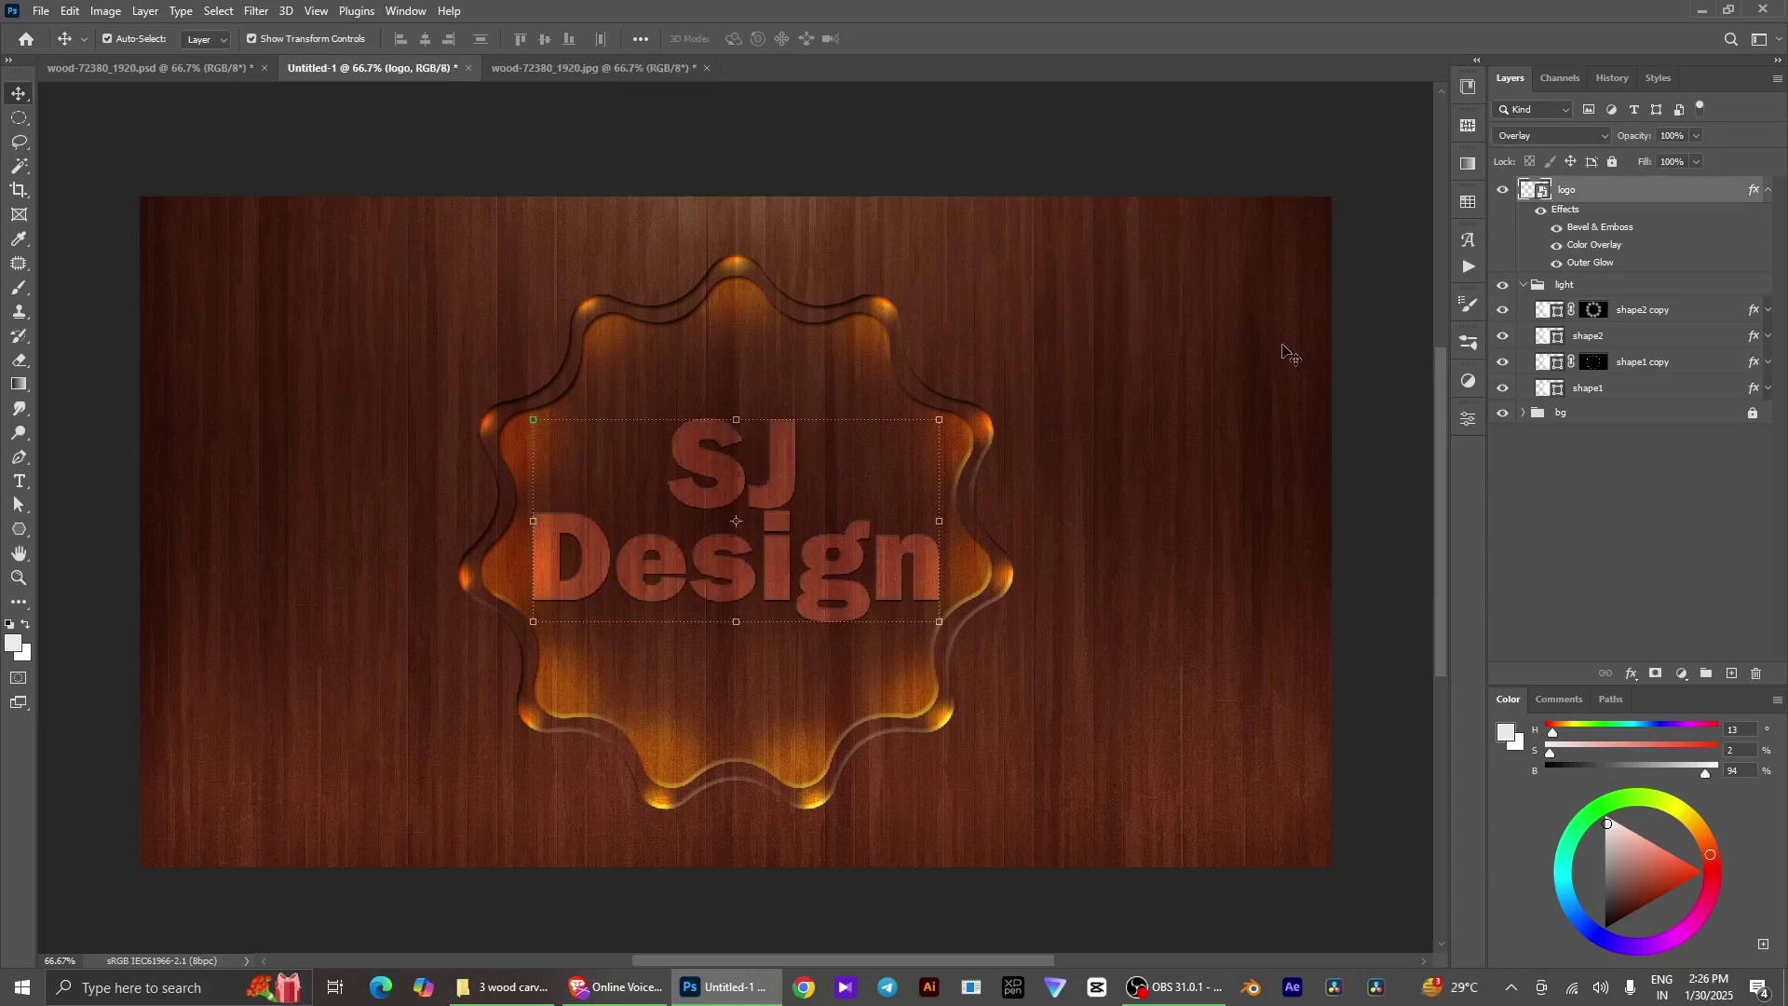
Collapse the logo layer's effects, duplicate the layer, and add a black layer mask that hides the copy
click(1769, 193)
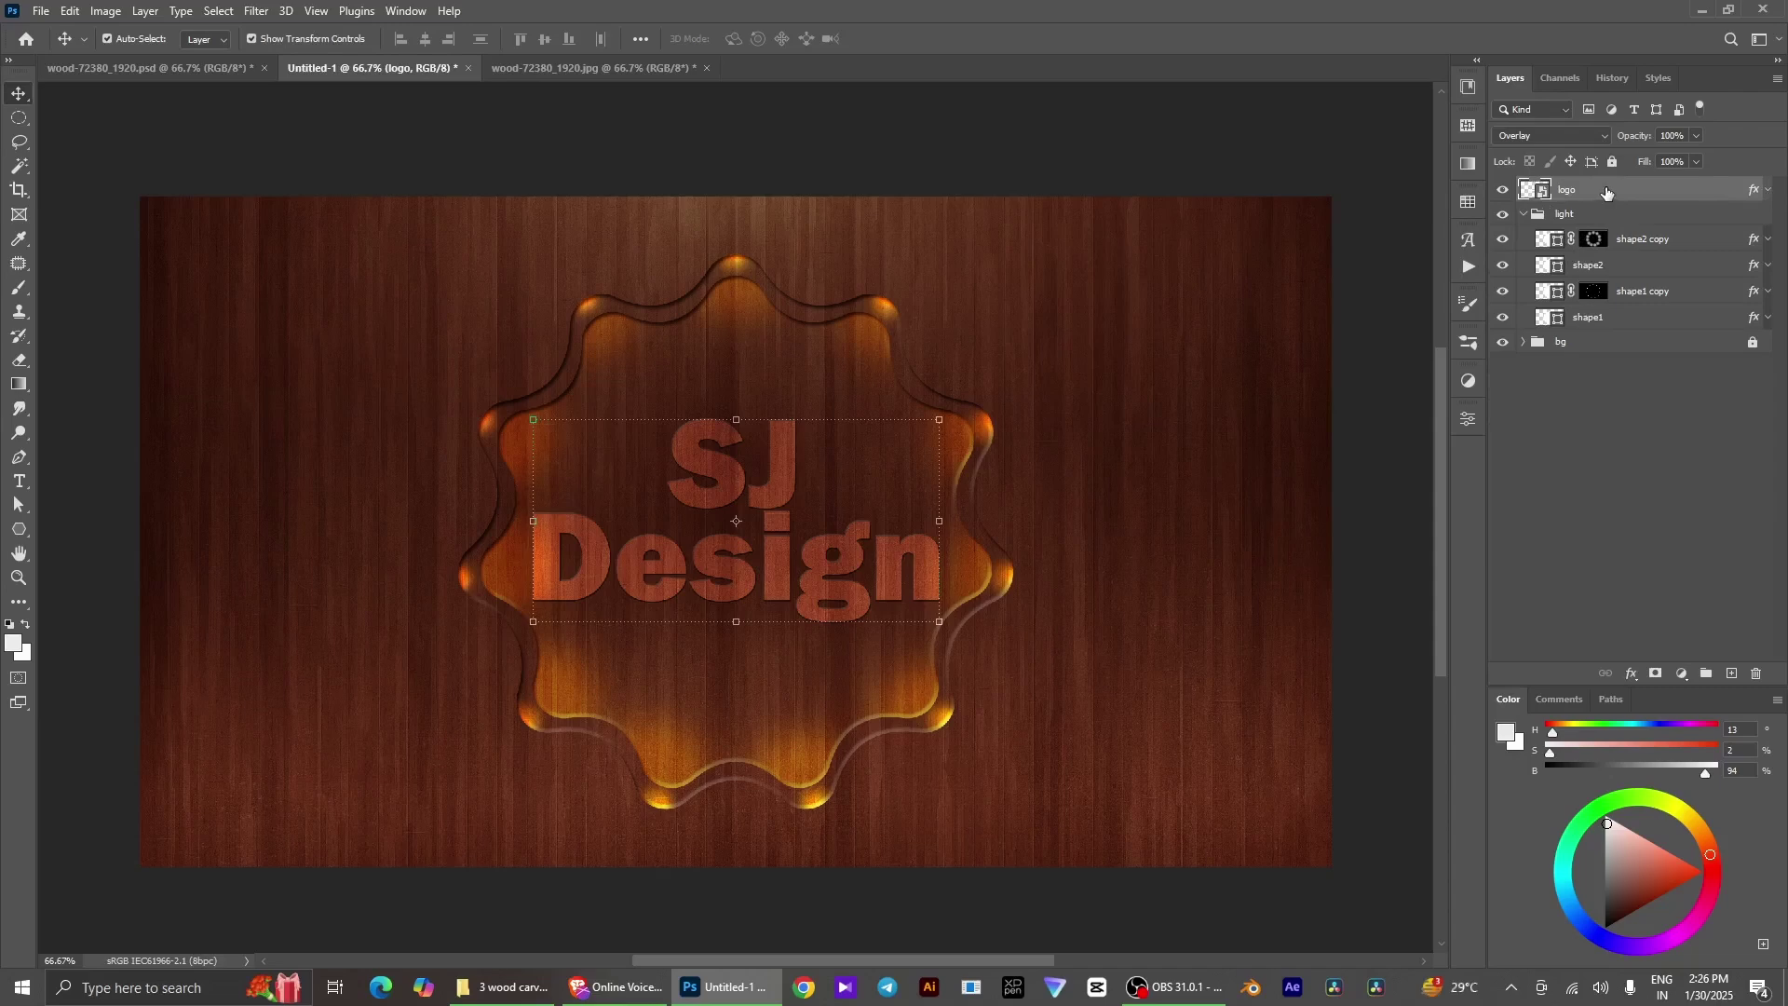
key(ctrl+j)
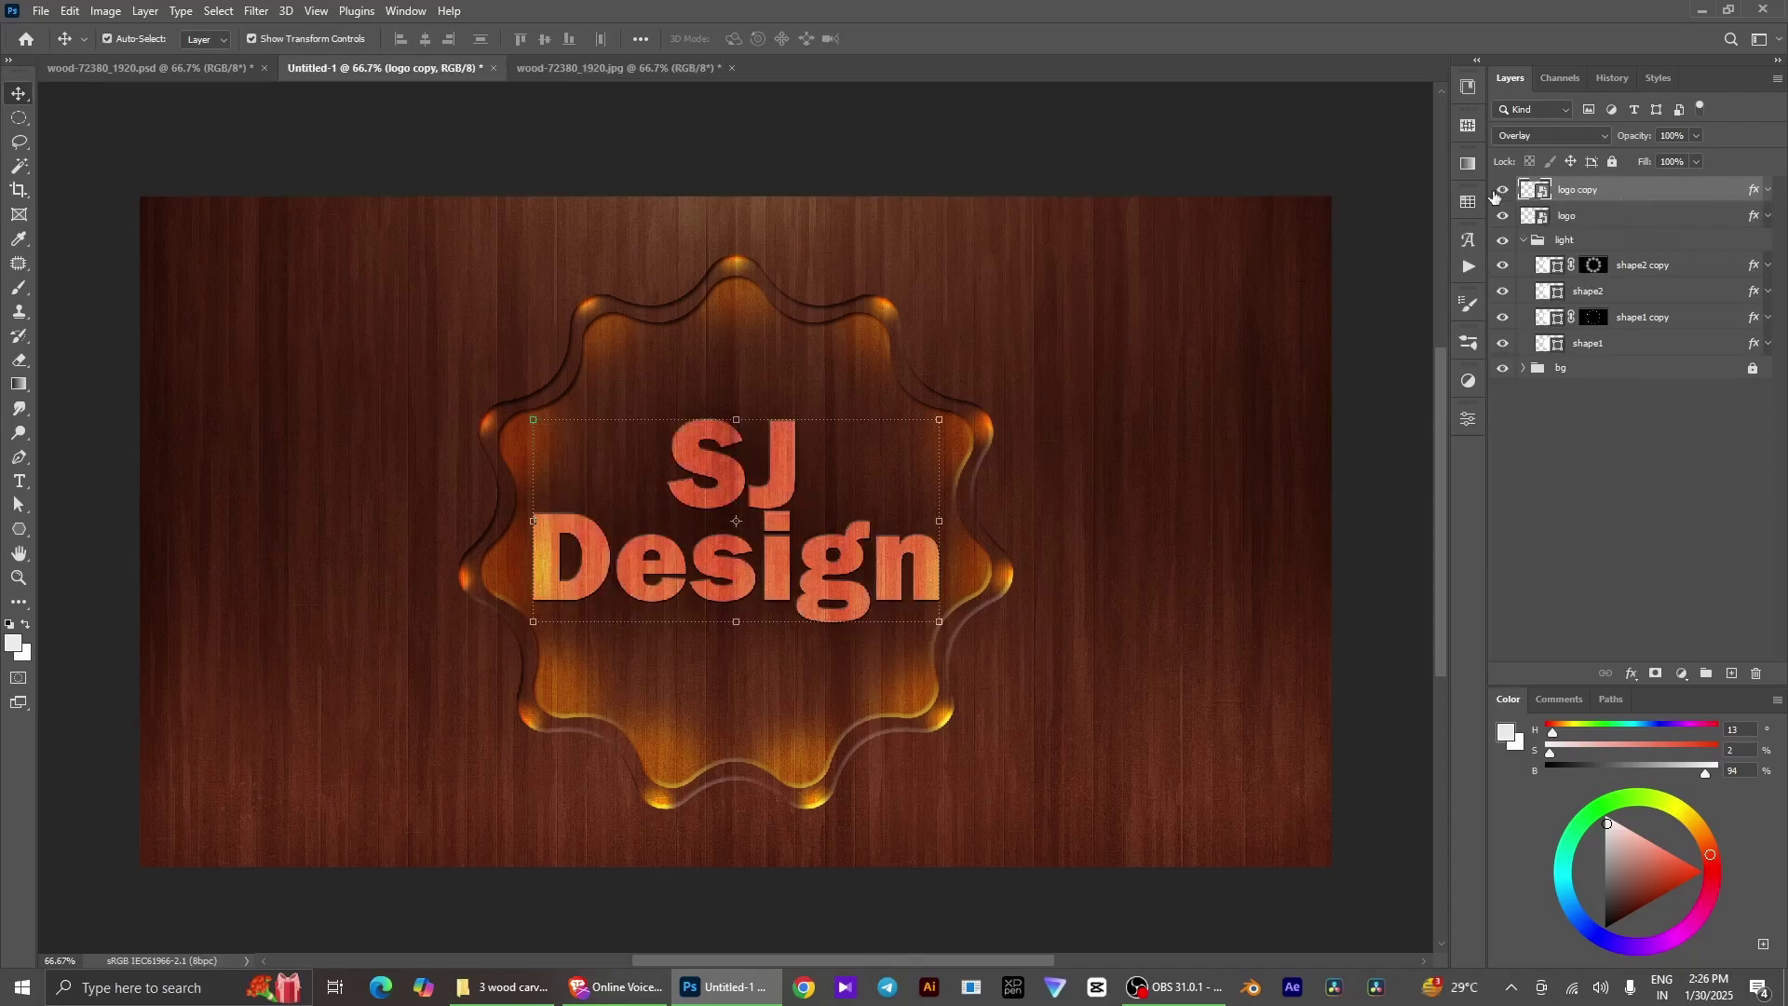
alt+click(1654, 674)
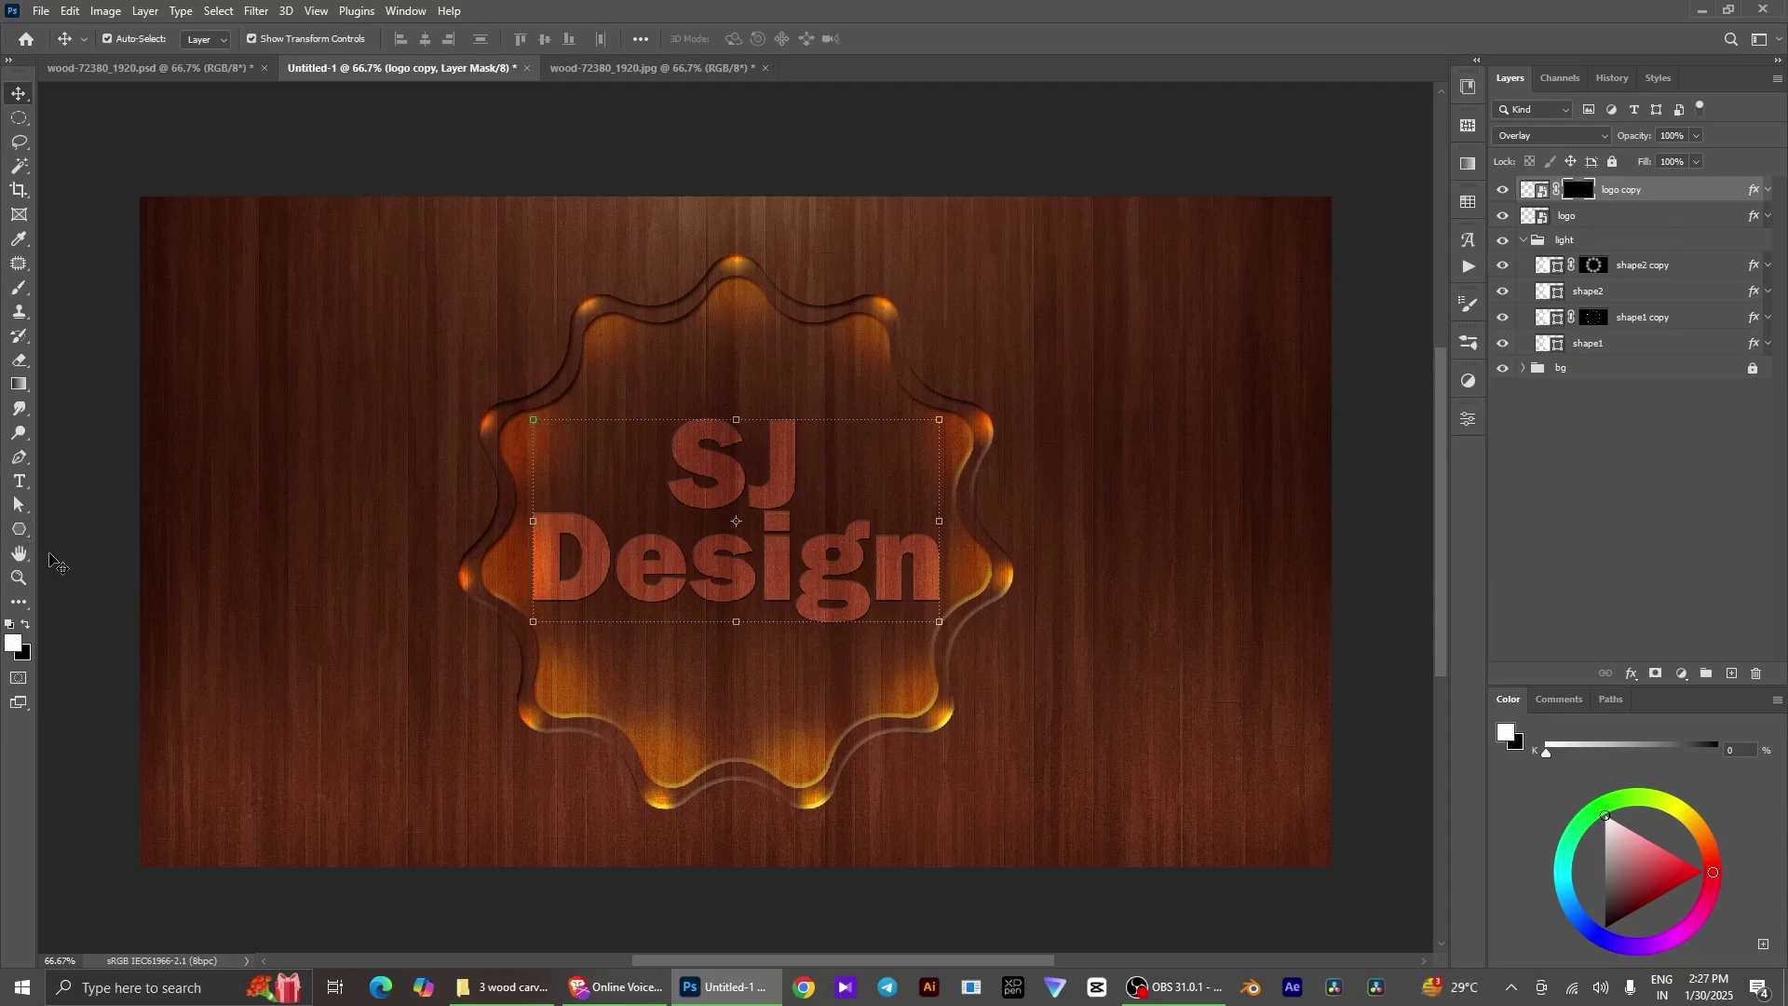
Try soft white brush strokes at 50% opacity on the logo copy's mask, including one diagonally across the lettering, and undo them
key(b)
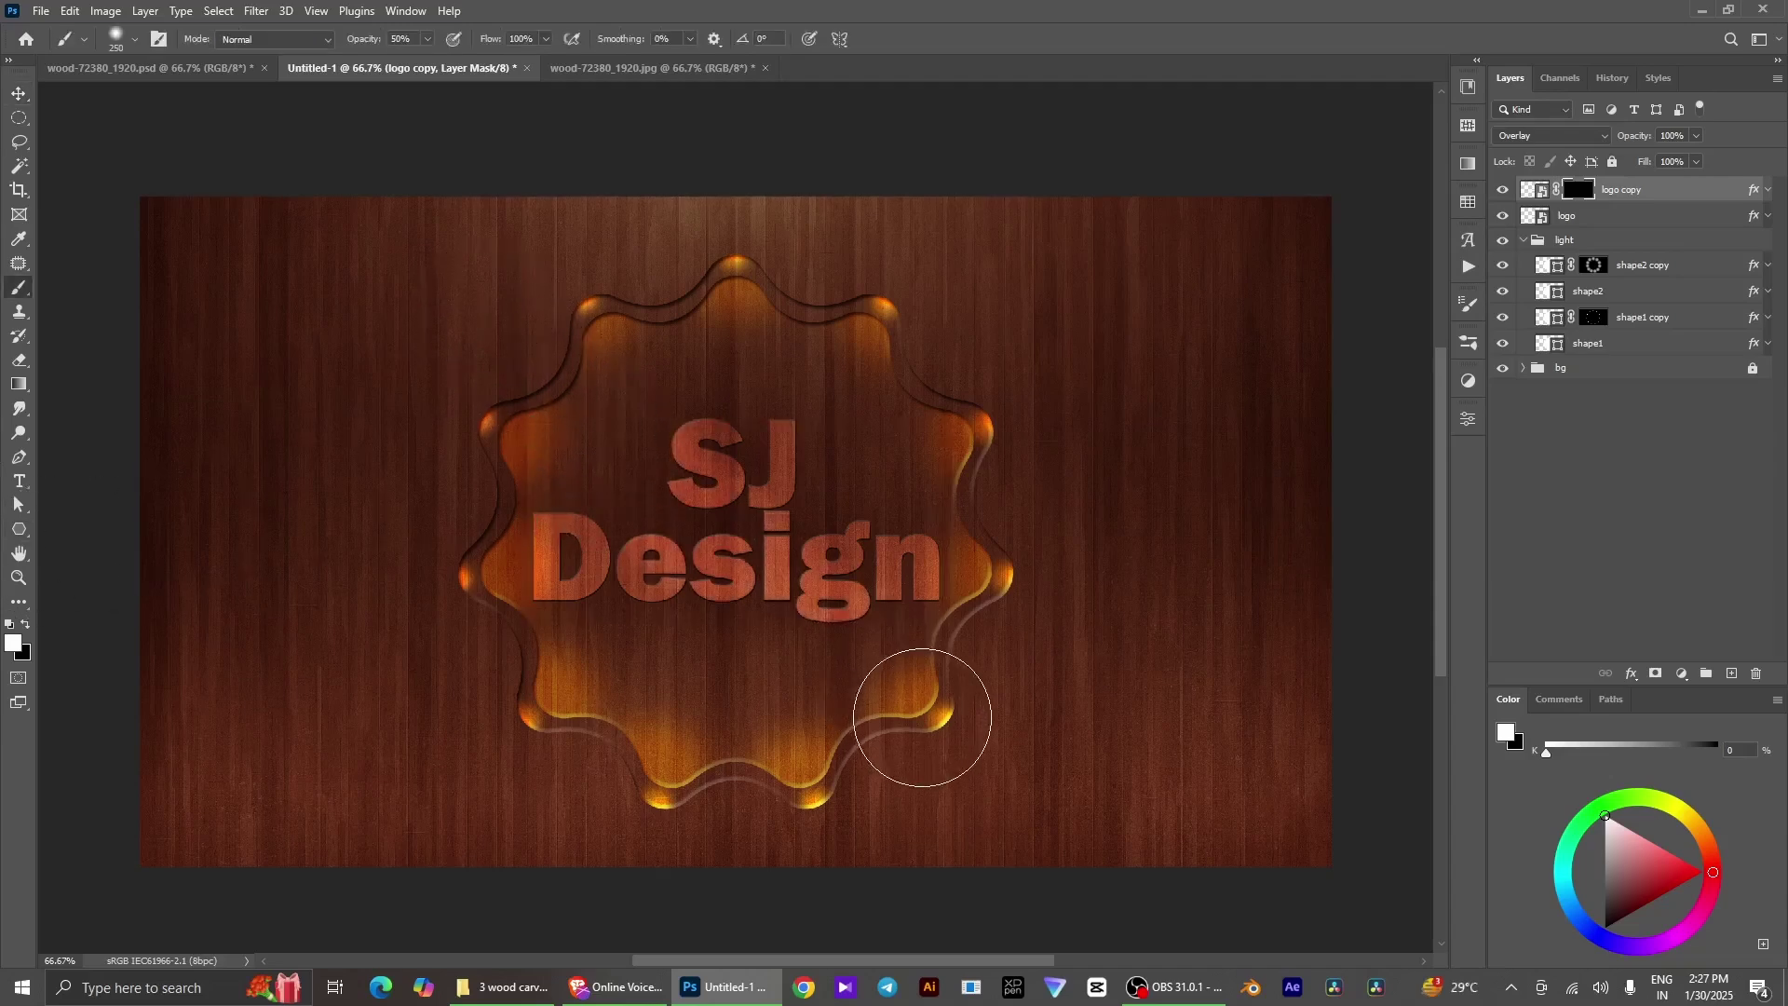
drag(923, 718, 993, 743)
key(ctrl+z)
mouse_move(491, 348)
mouse_down()
mouse_move(854, 588)
mouse_move(1035, 662)
mouse_up()
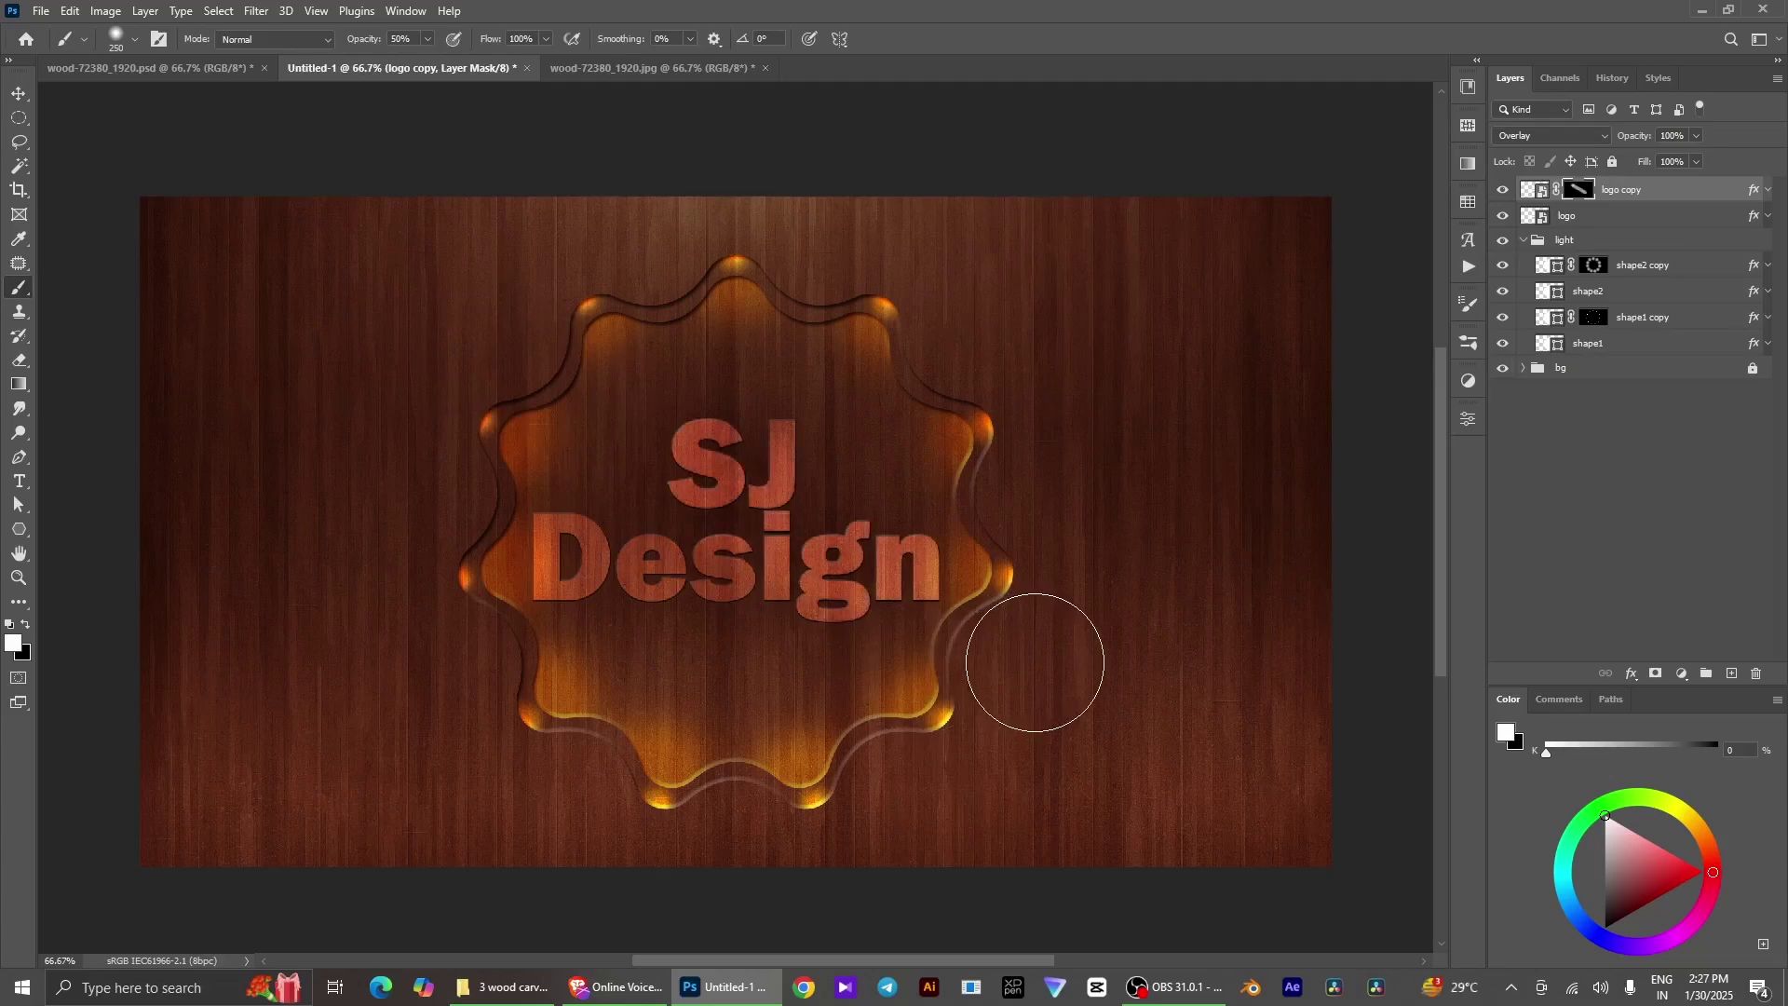
key(ctrl+z)
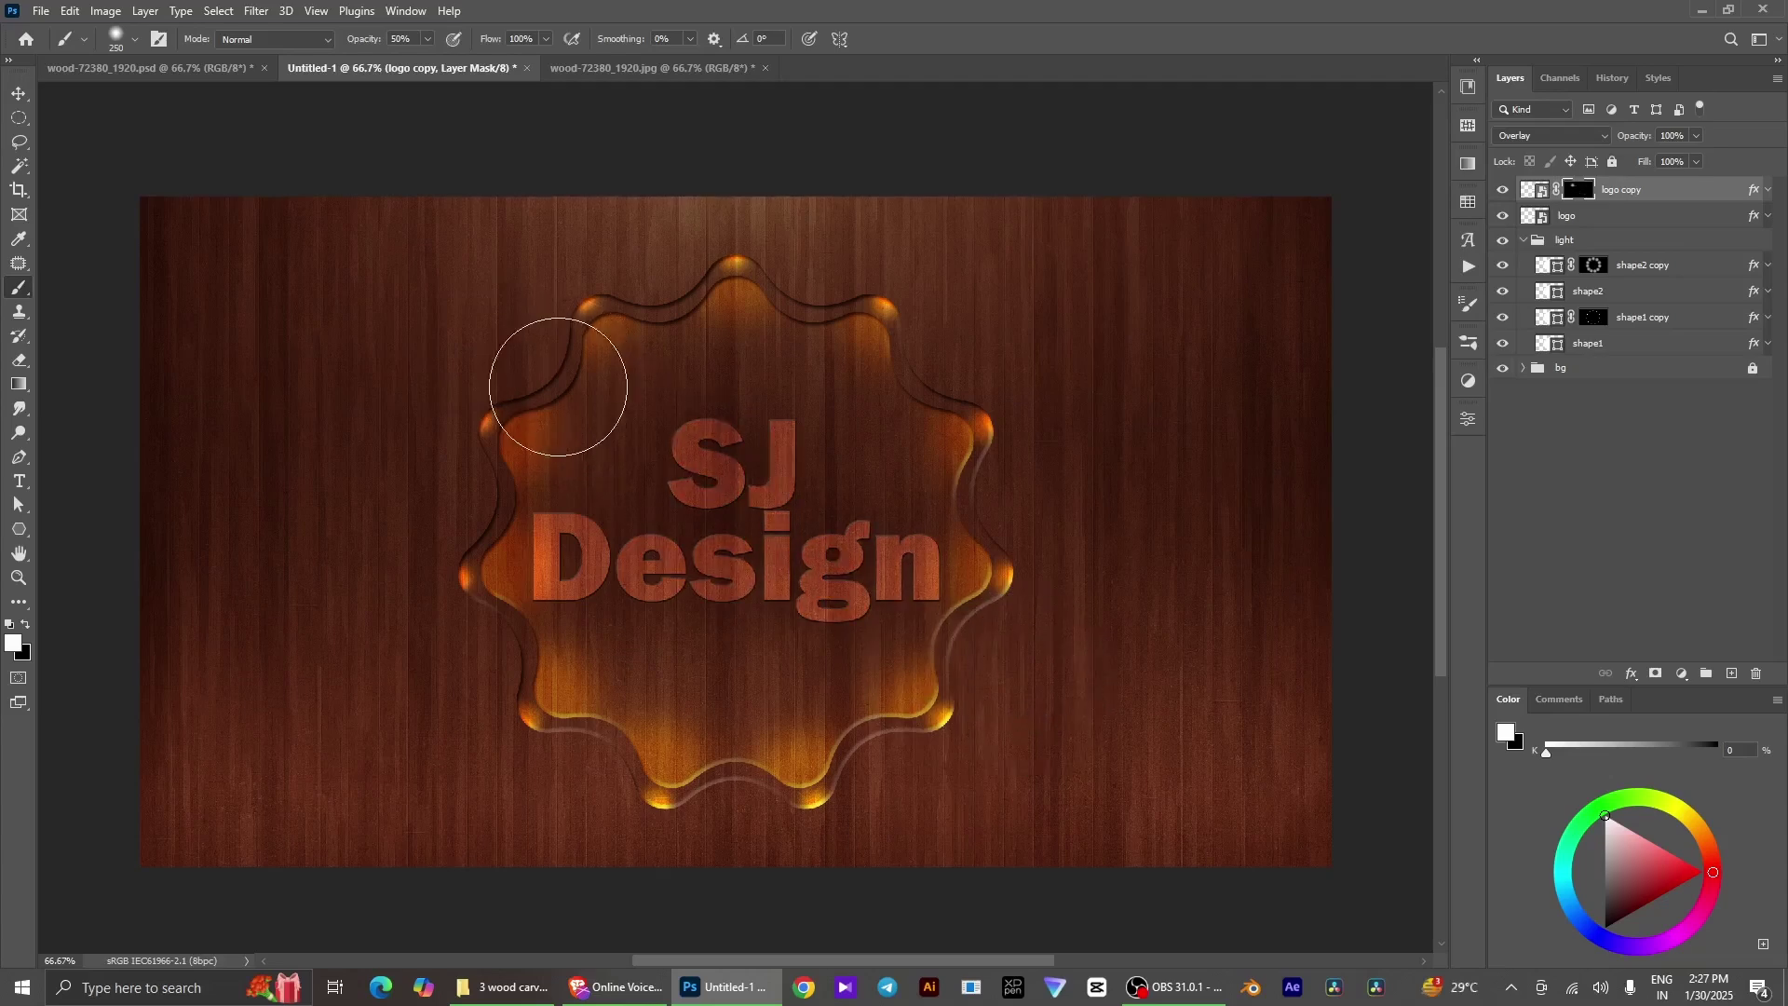
Paint a soft white diagonal stroke at 50% opacity across the lettering on the logo copy's mask, replacing a shorter first attempt
drag(471, 348, 1054, 709)
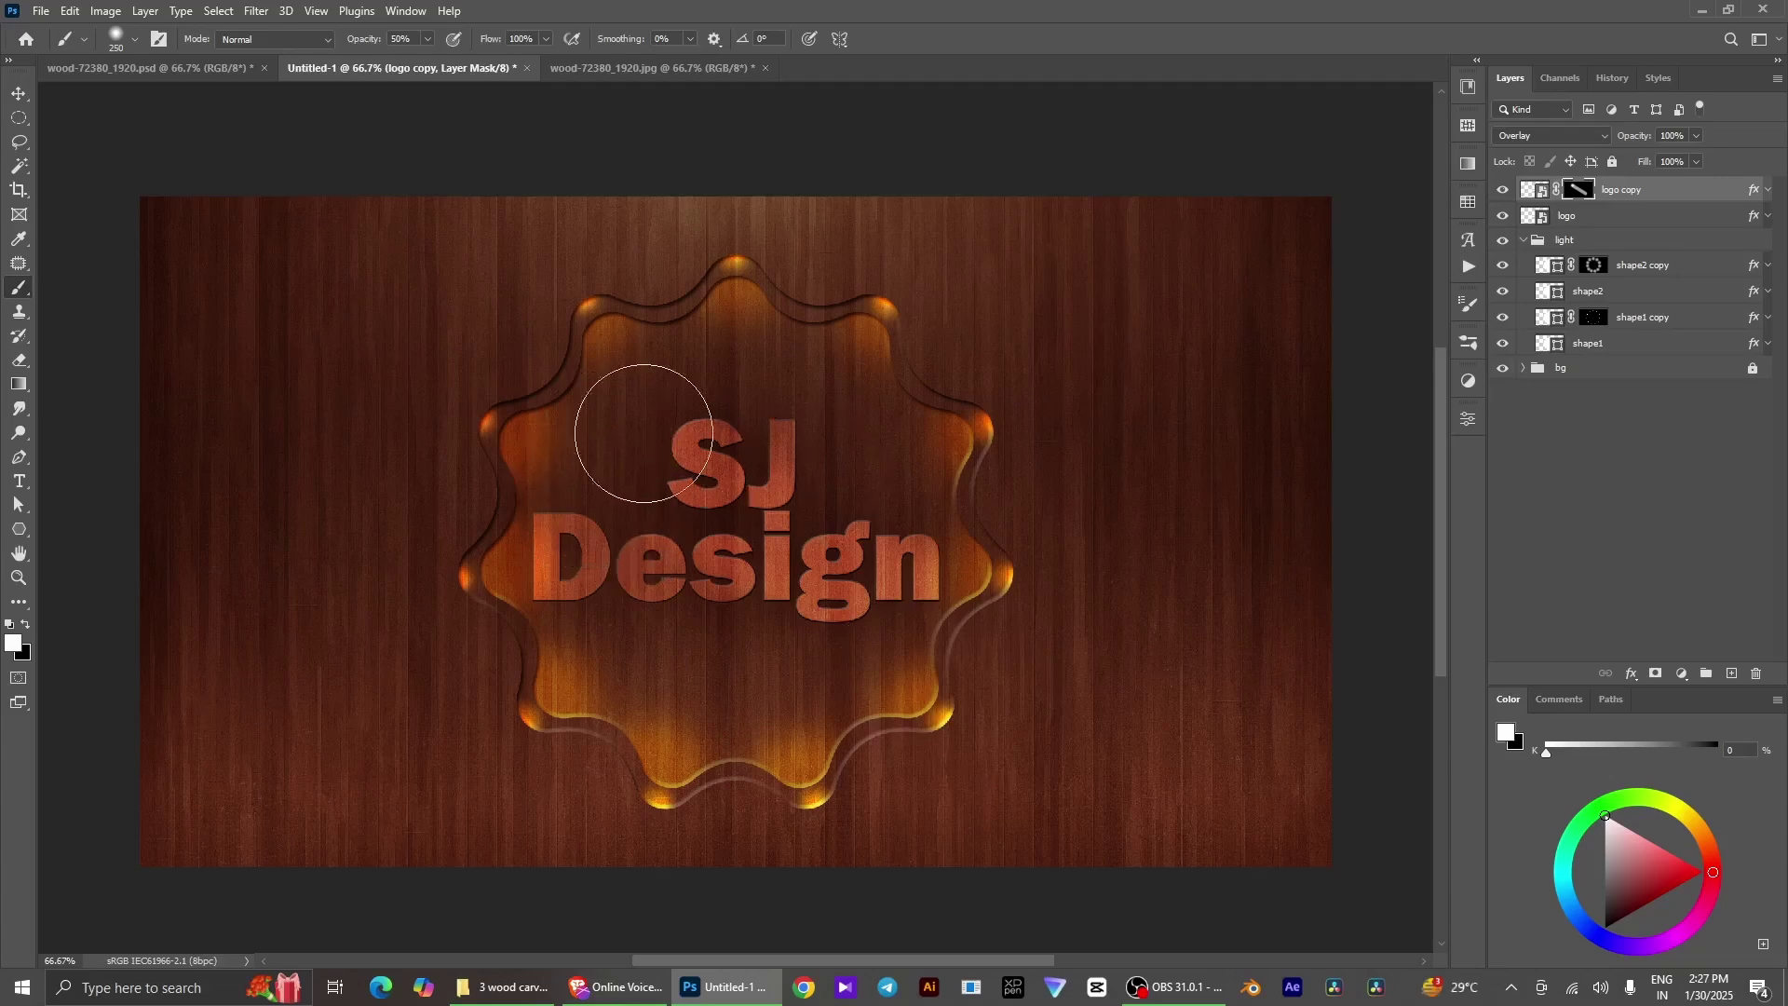
key(ctrl+z)
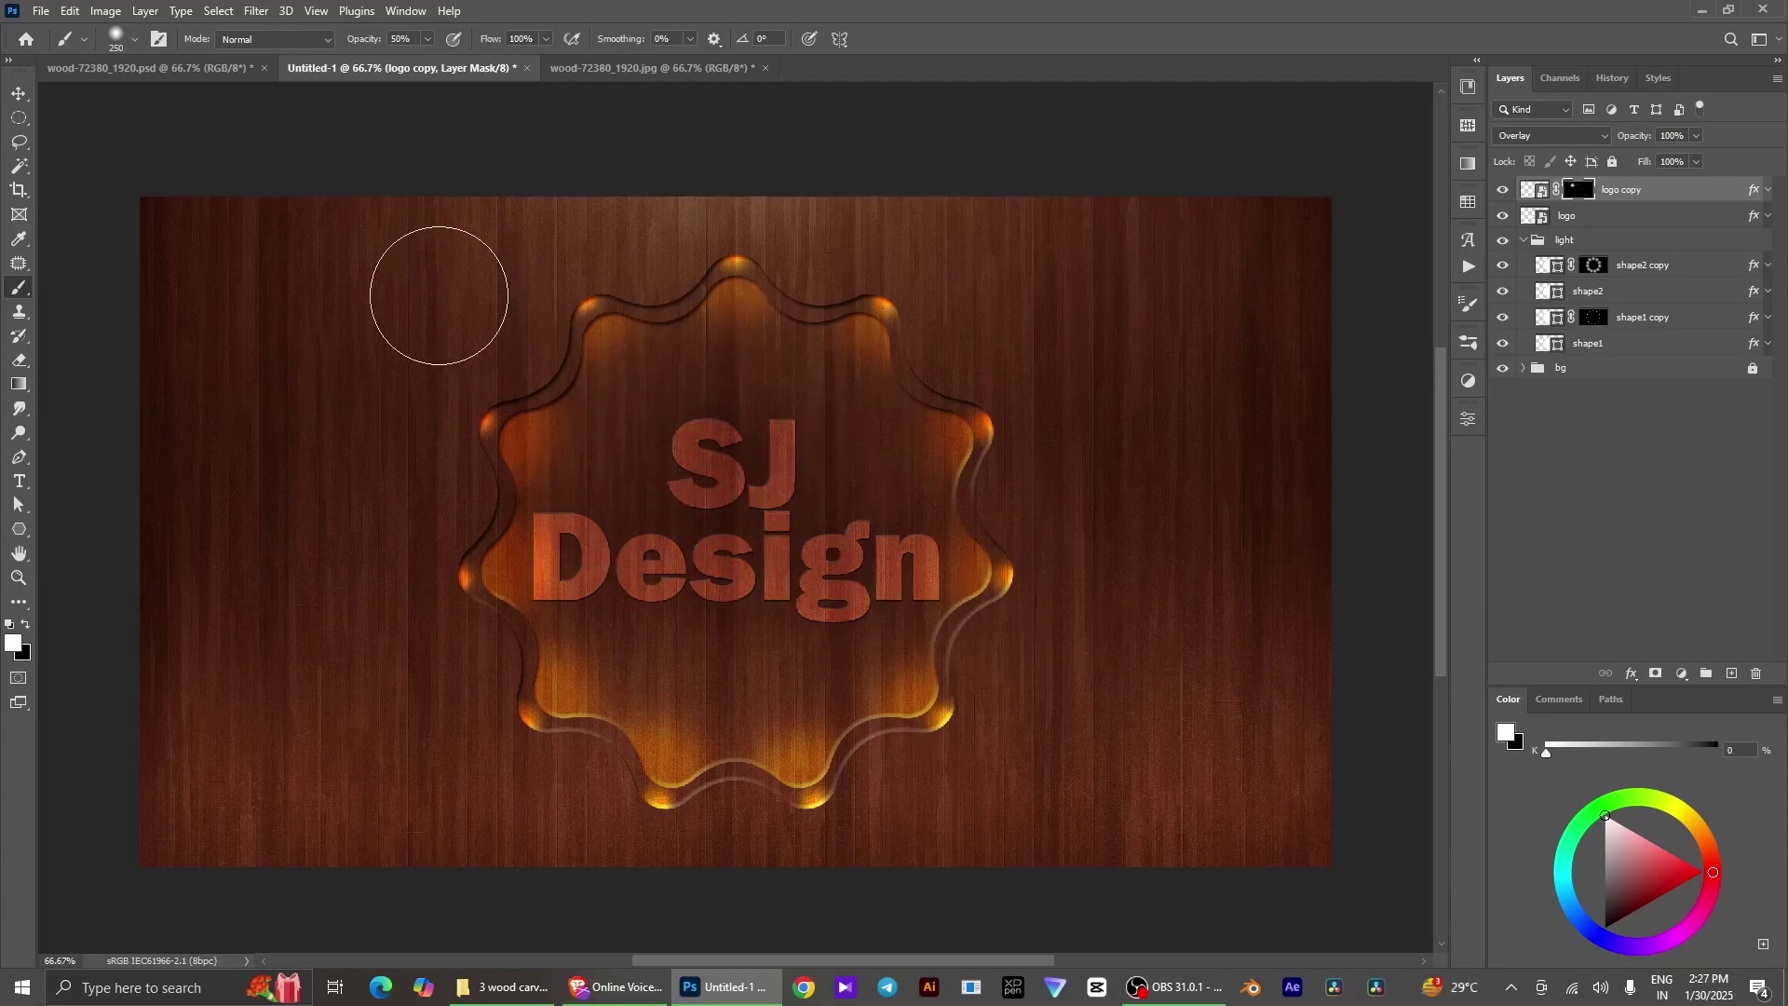
drag(438, 295, 1319, 824)
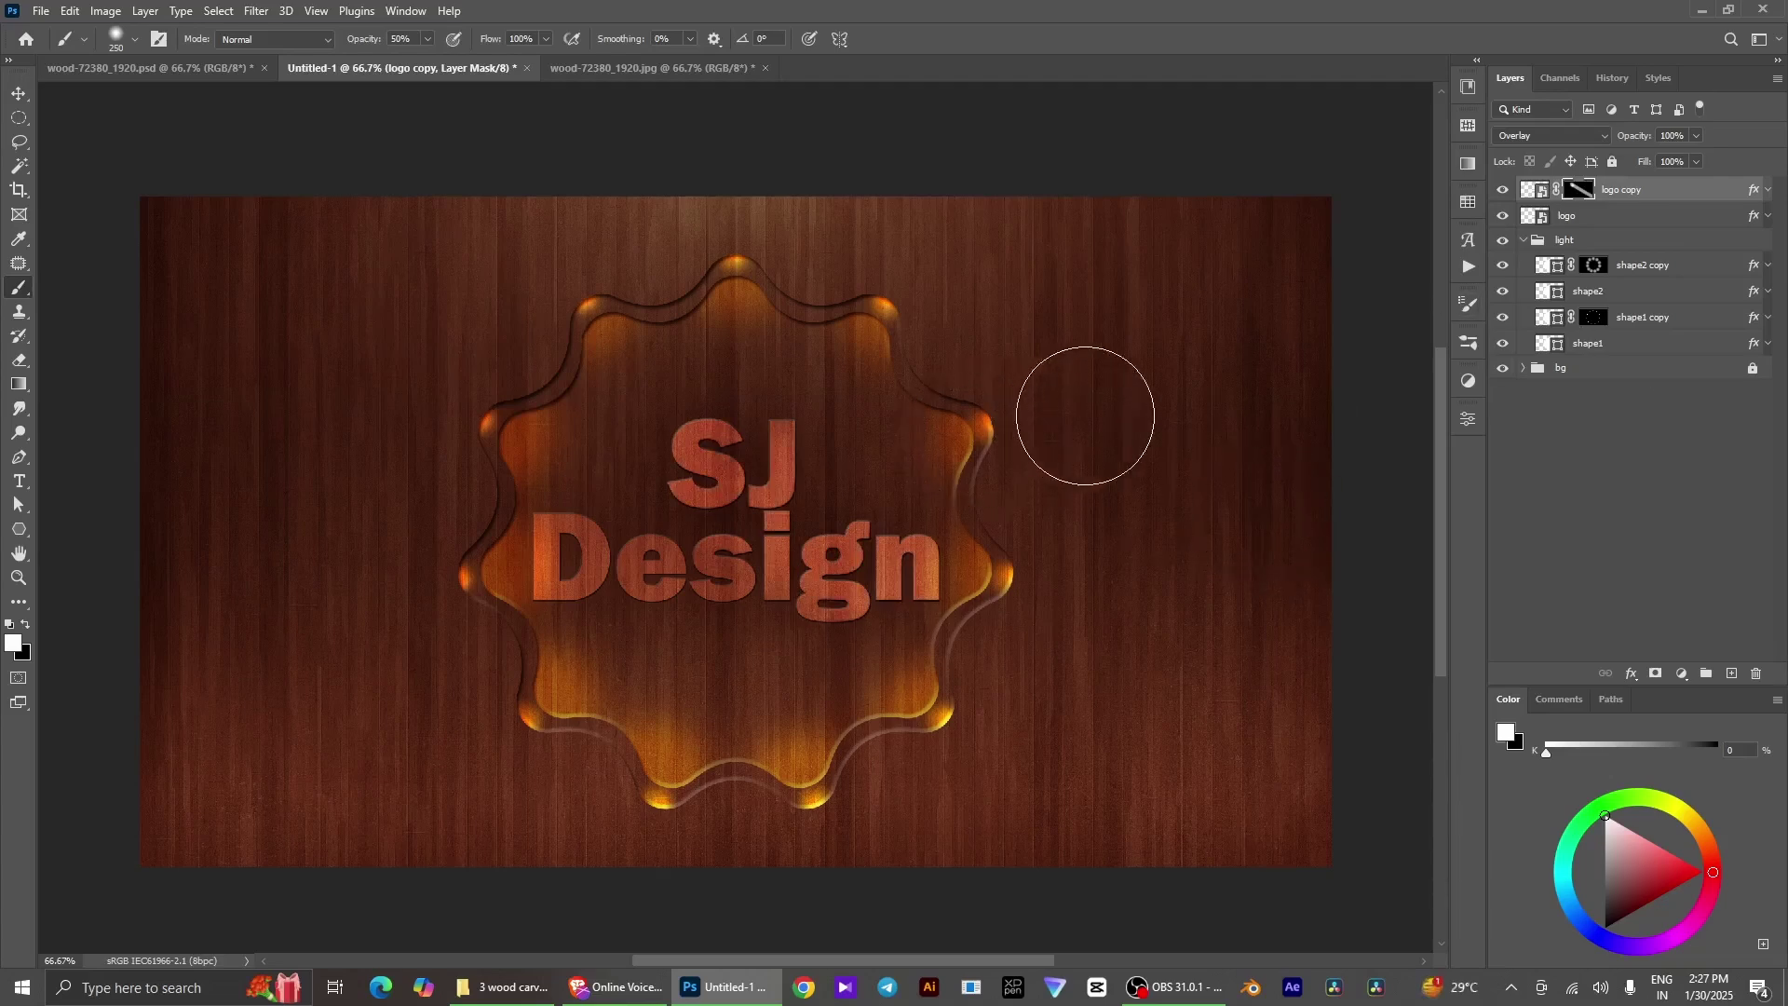
Link the logo layer and its masked copy, and leave only the logo layer selected
click(1641, 218)
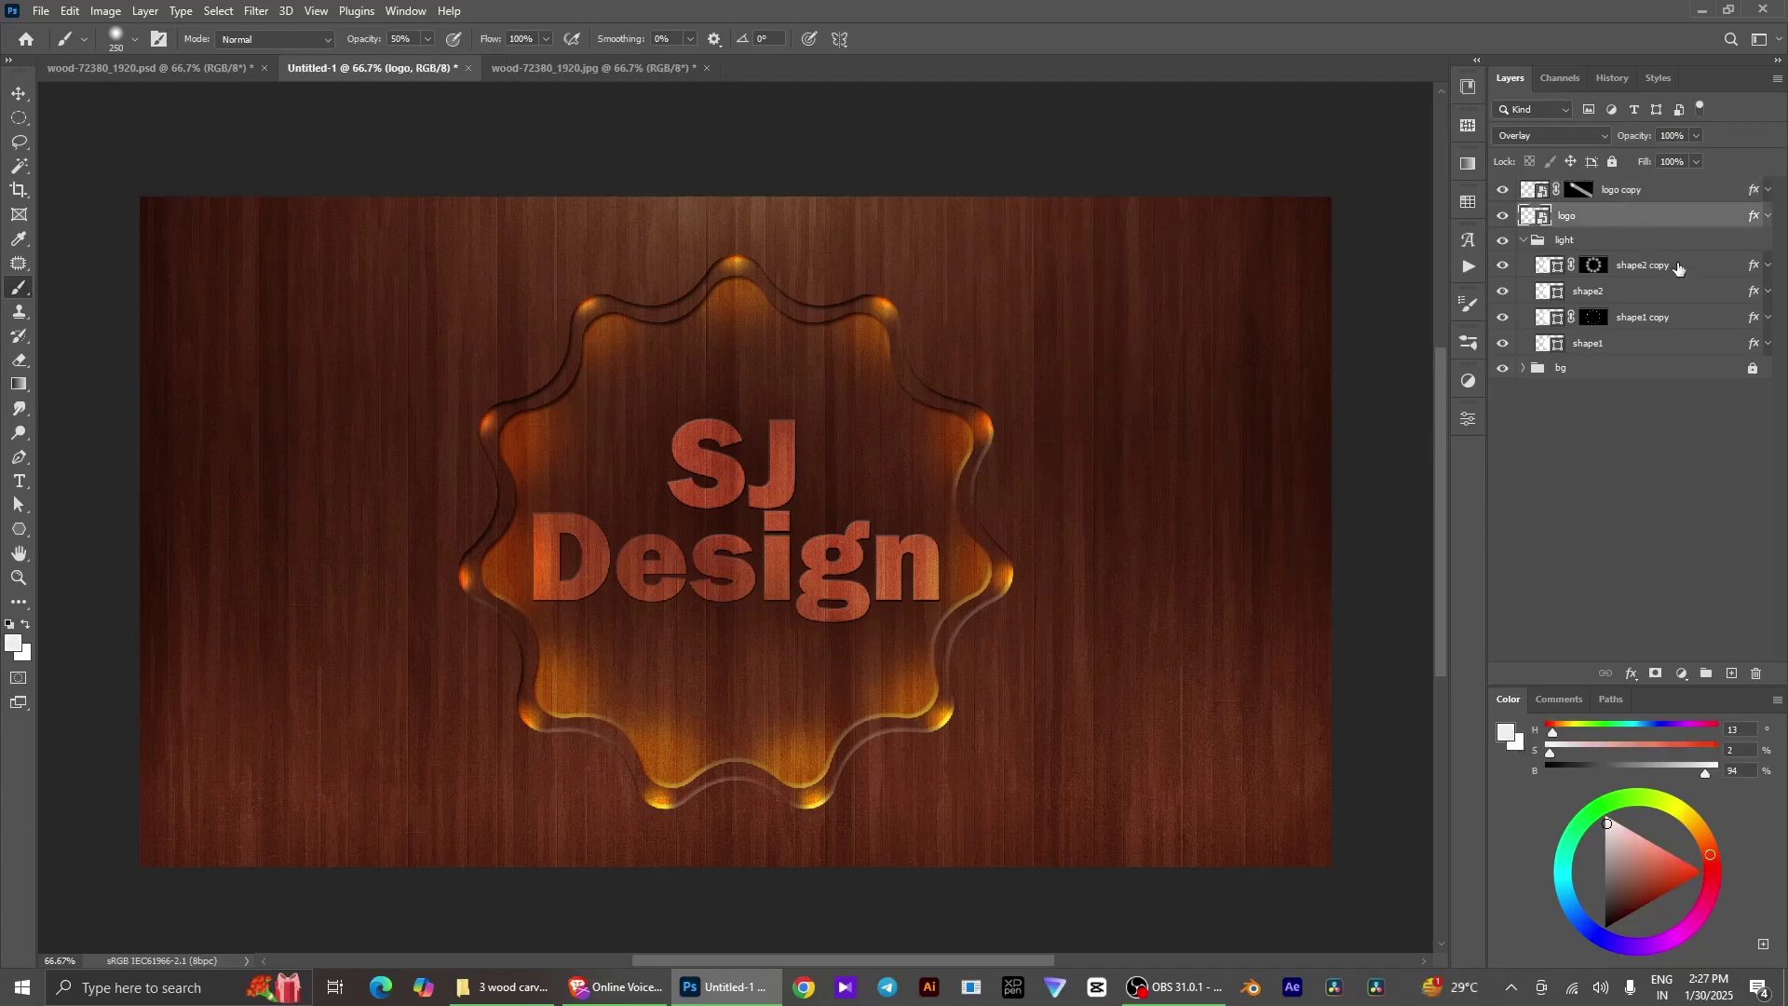
click(1681, 269)
click(1652, 190)
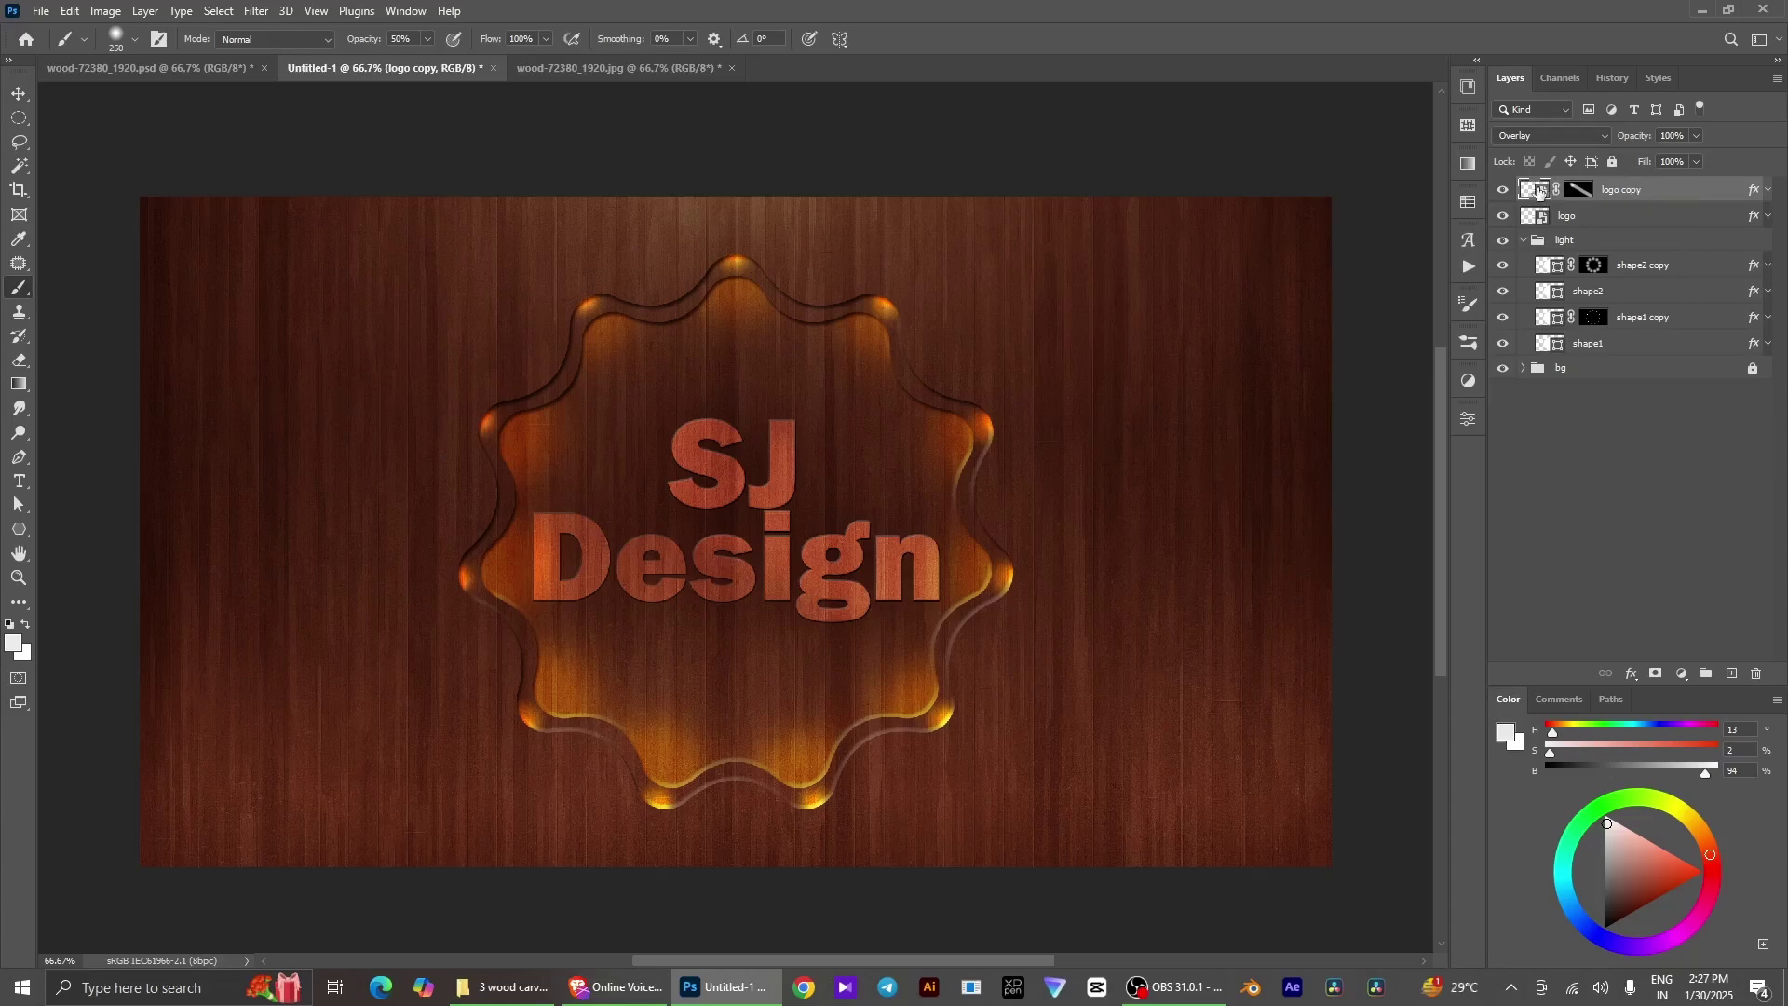
shift+click(1668, 214)
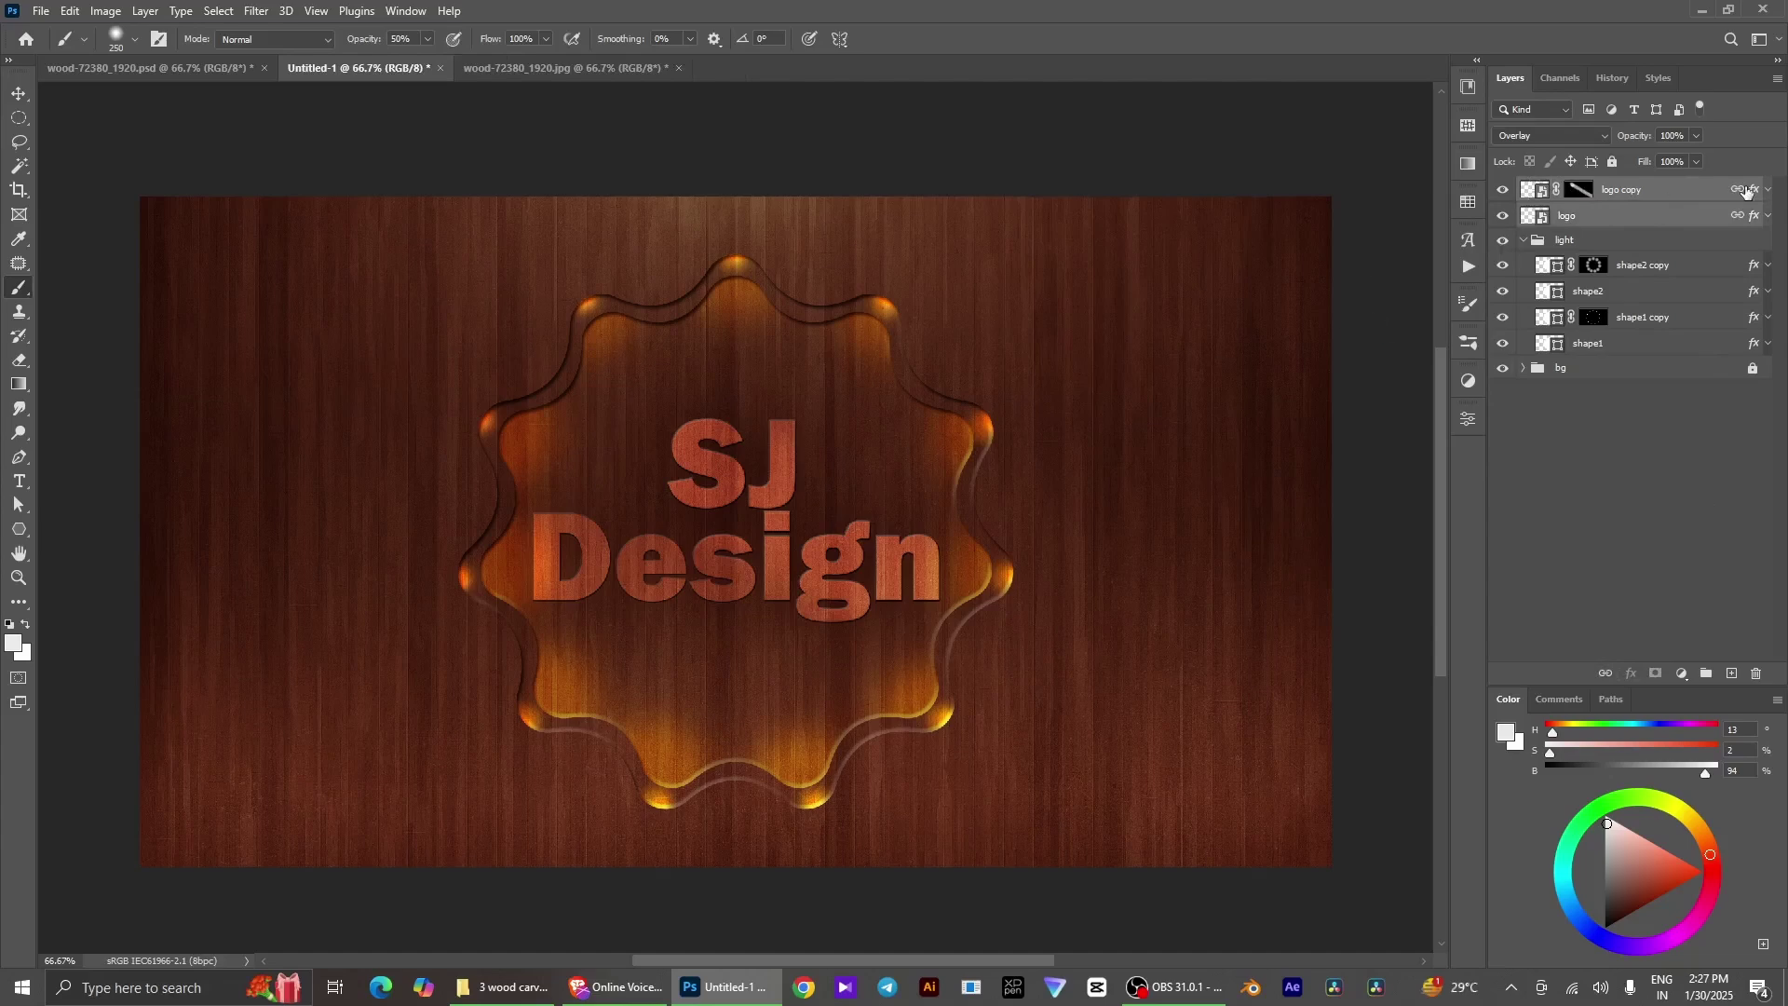
click(1614, 217)
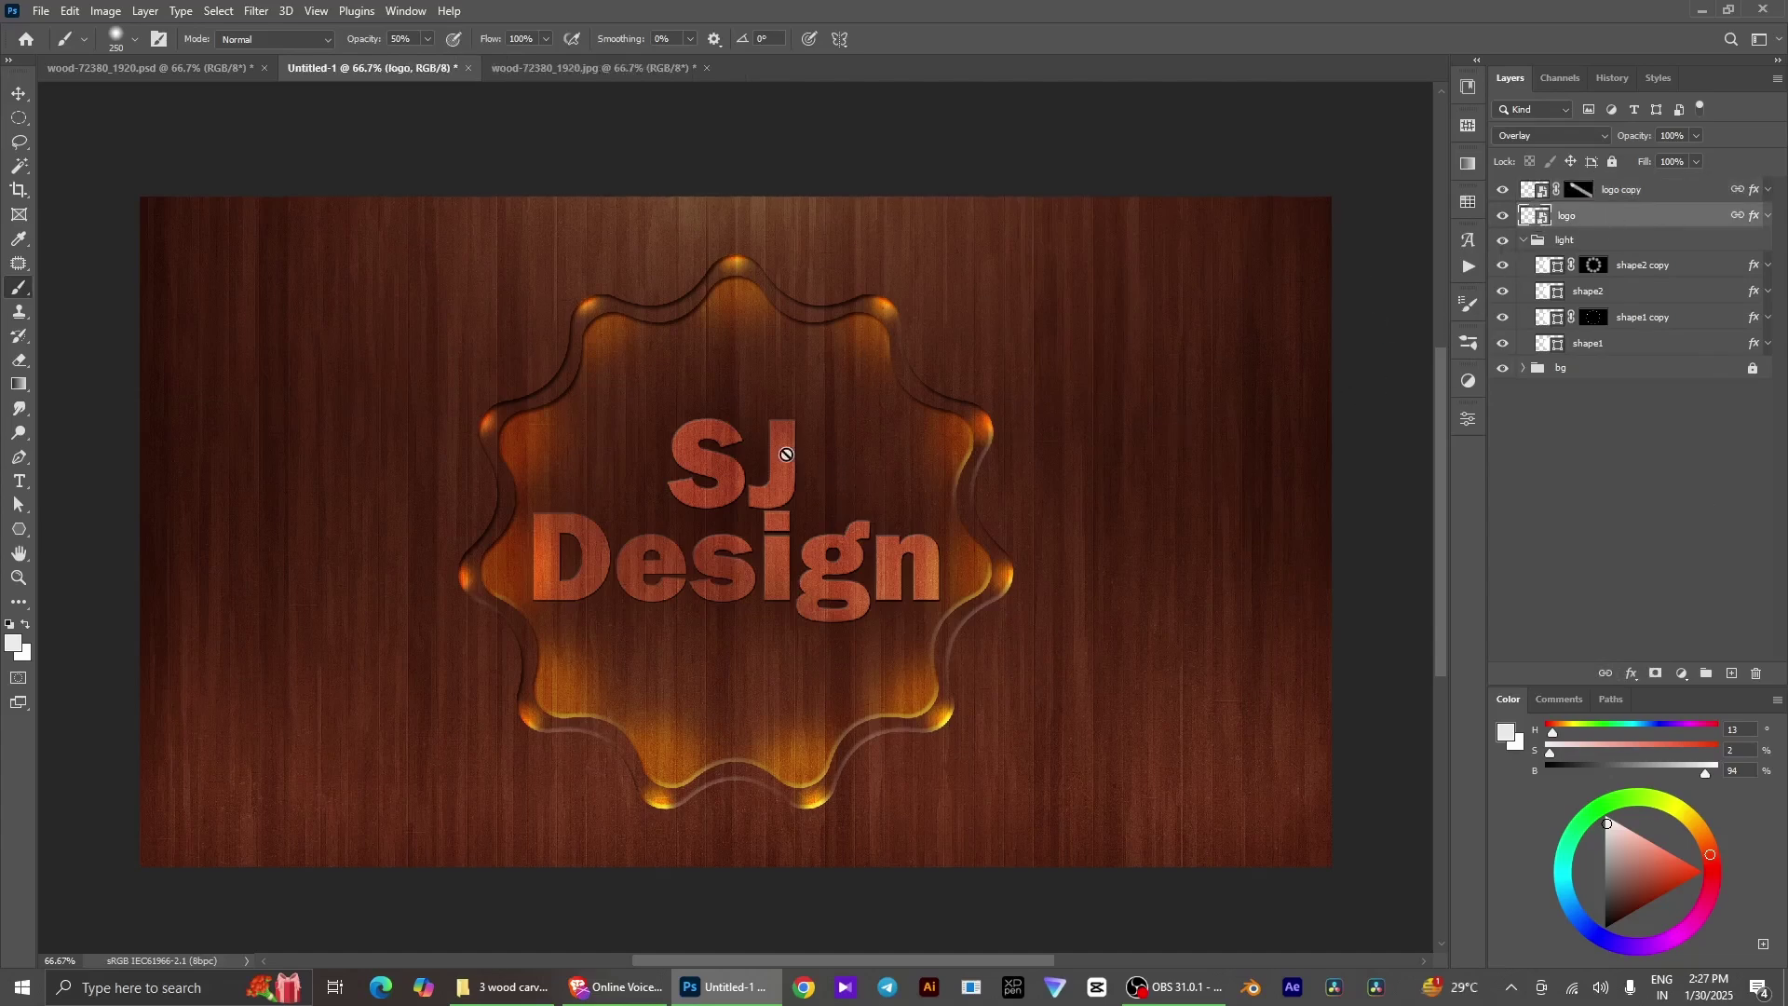
Place the Asset 6dd logo in the logo smart object, hide the SJ Design text, save it, and return to the mockup document
double_click(1543, 218)
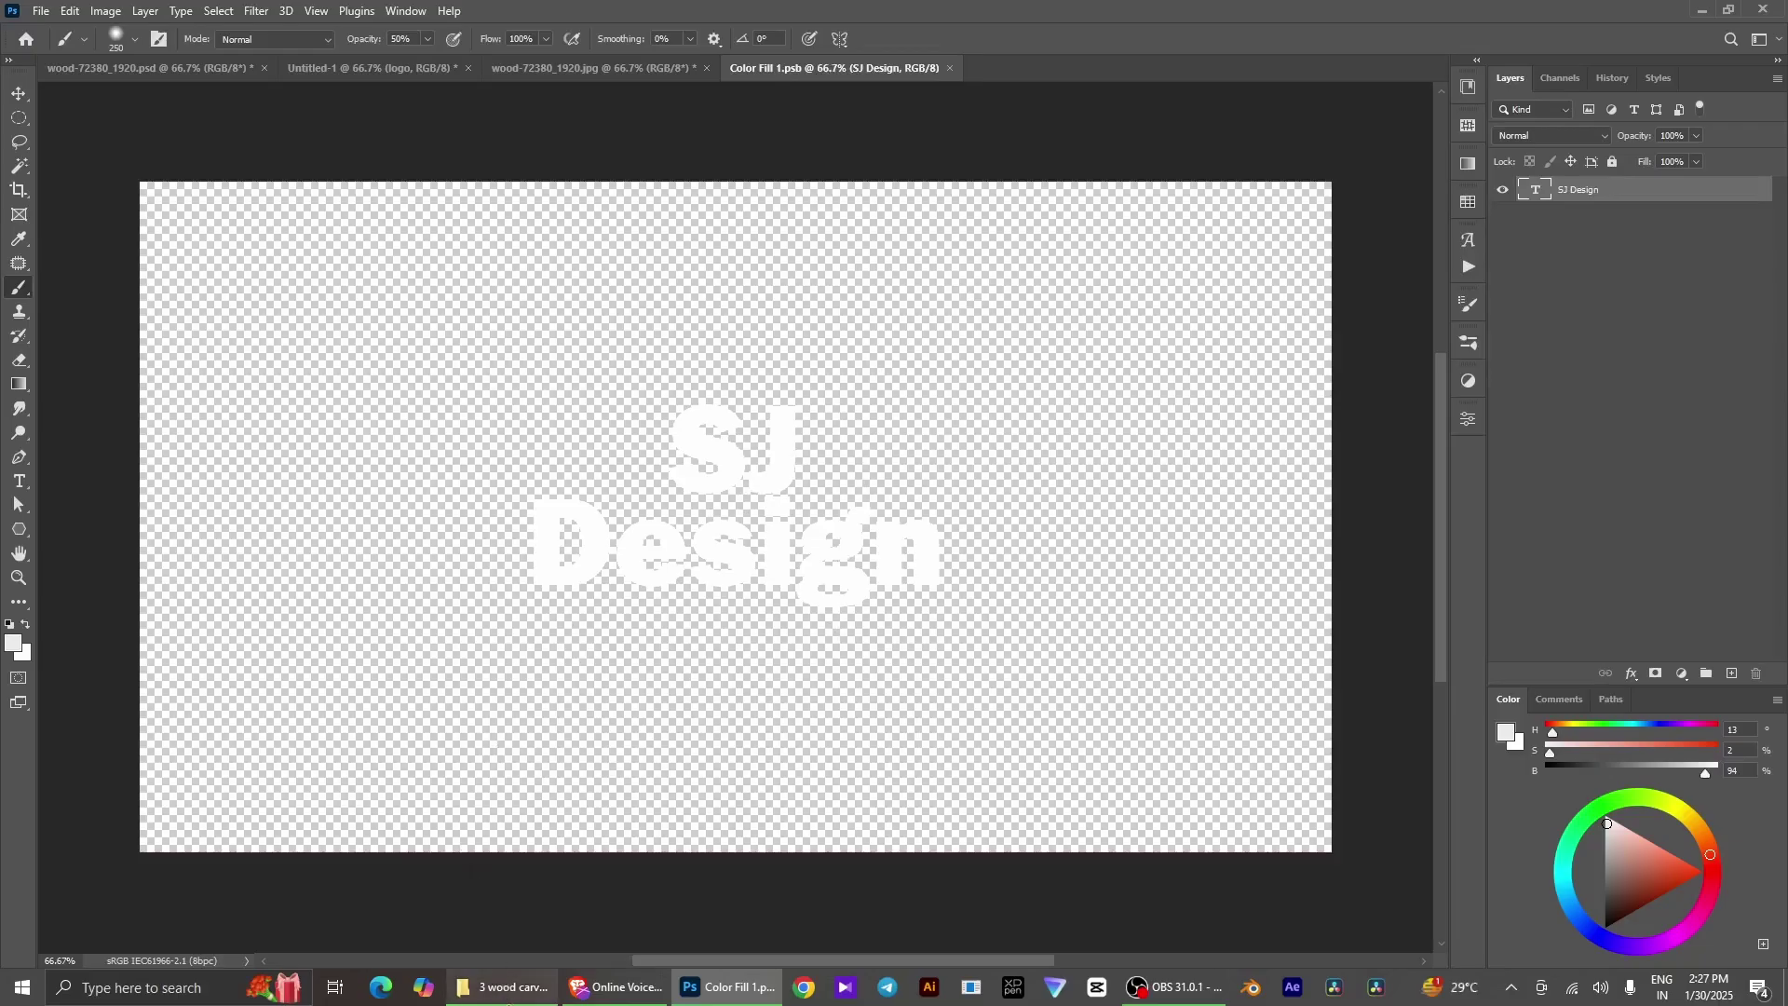
click(503, 987)
drag(224, 131, 777, 510)
key(alt+Tab)
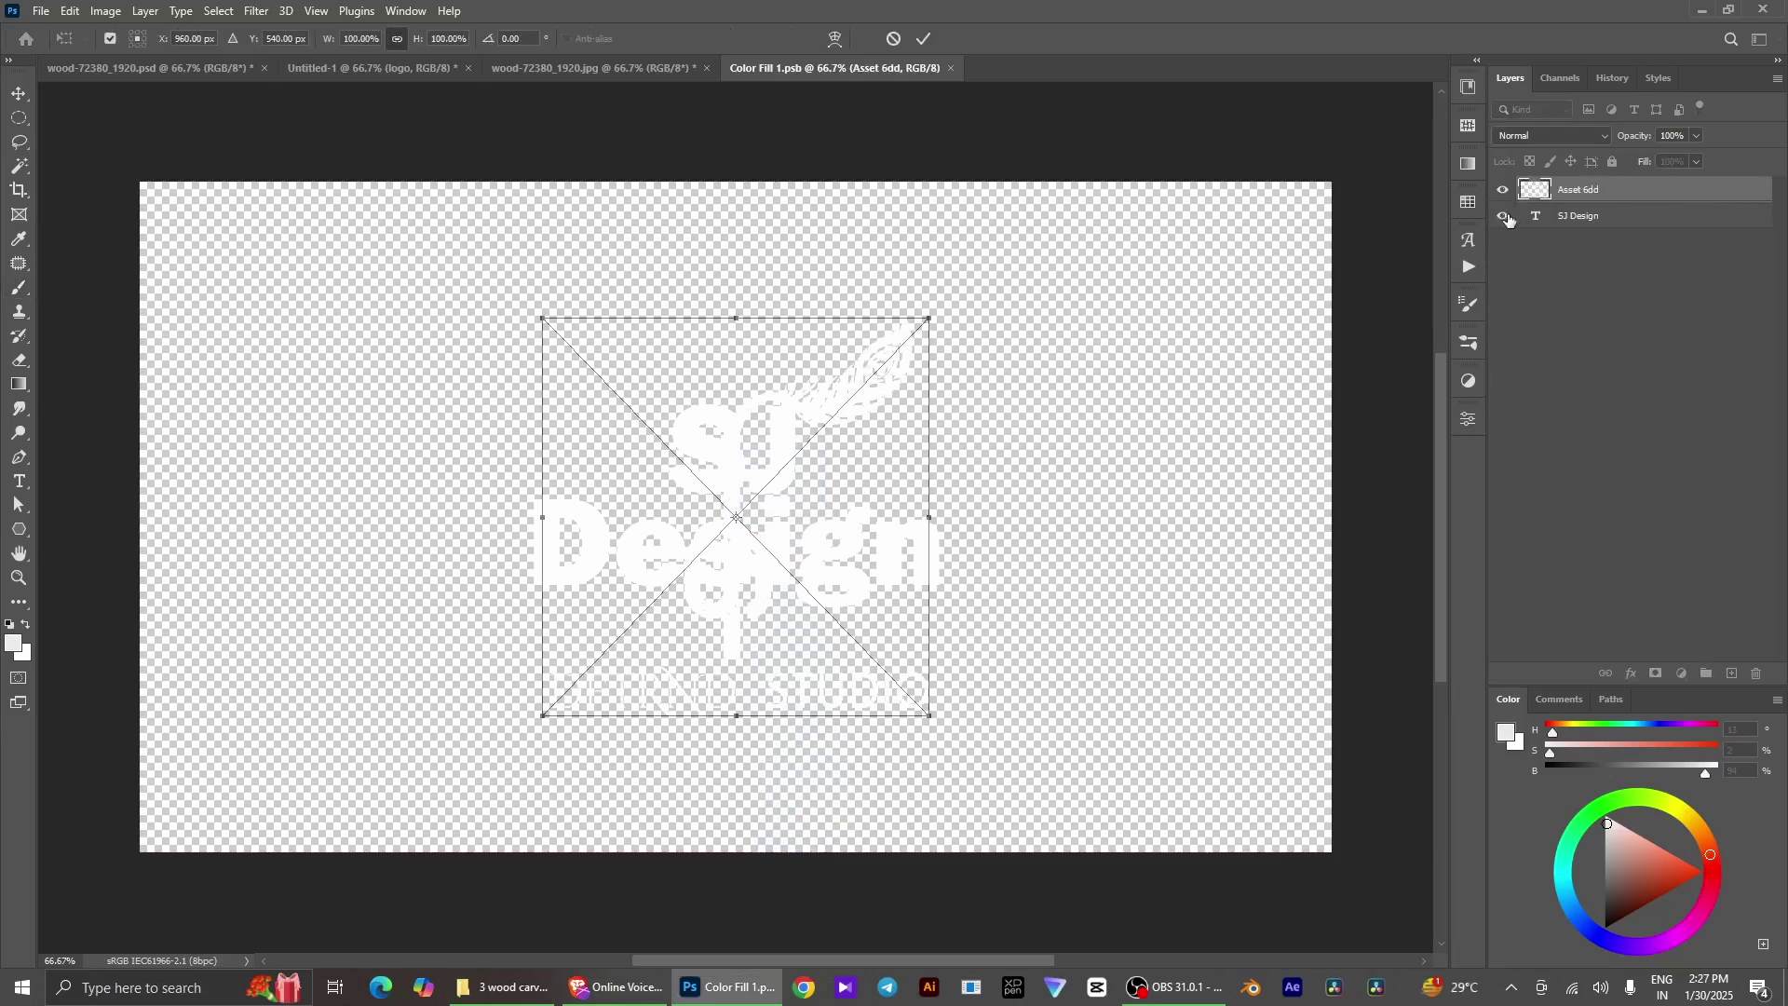
click(1504, 217)
key(b)
key(ctrl+s)
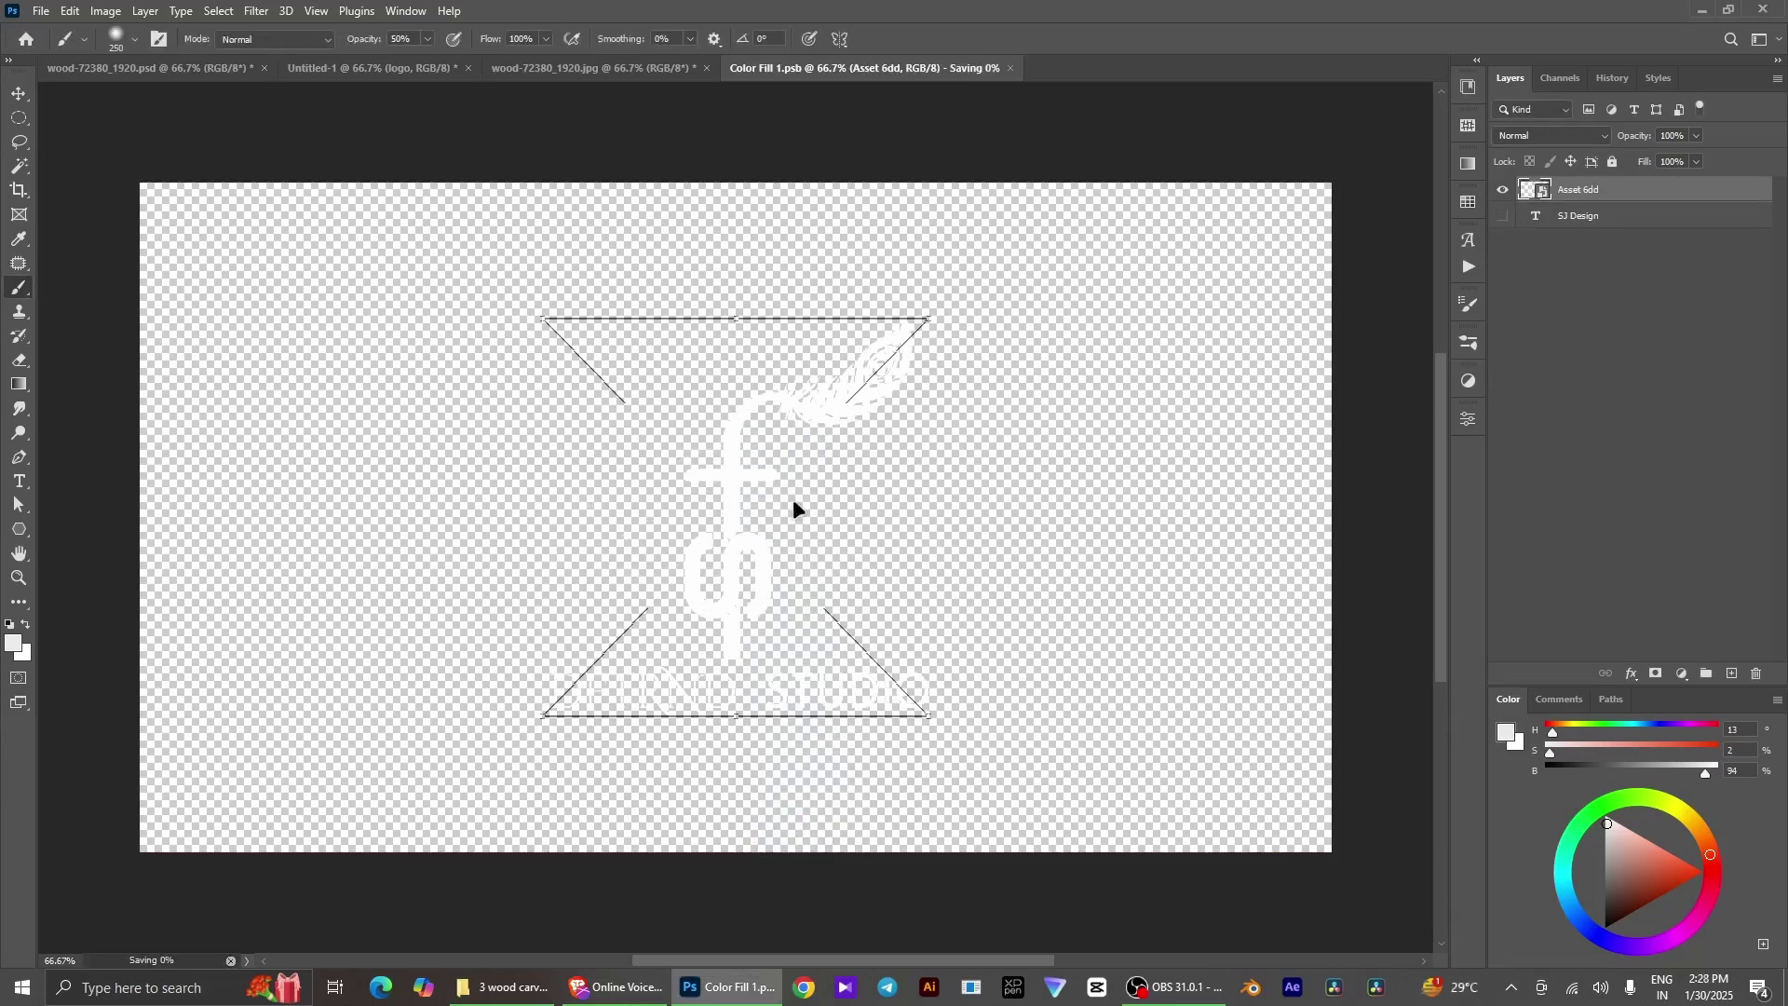
click(399, 71)
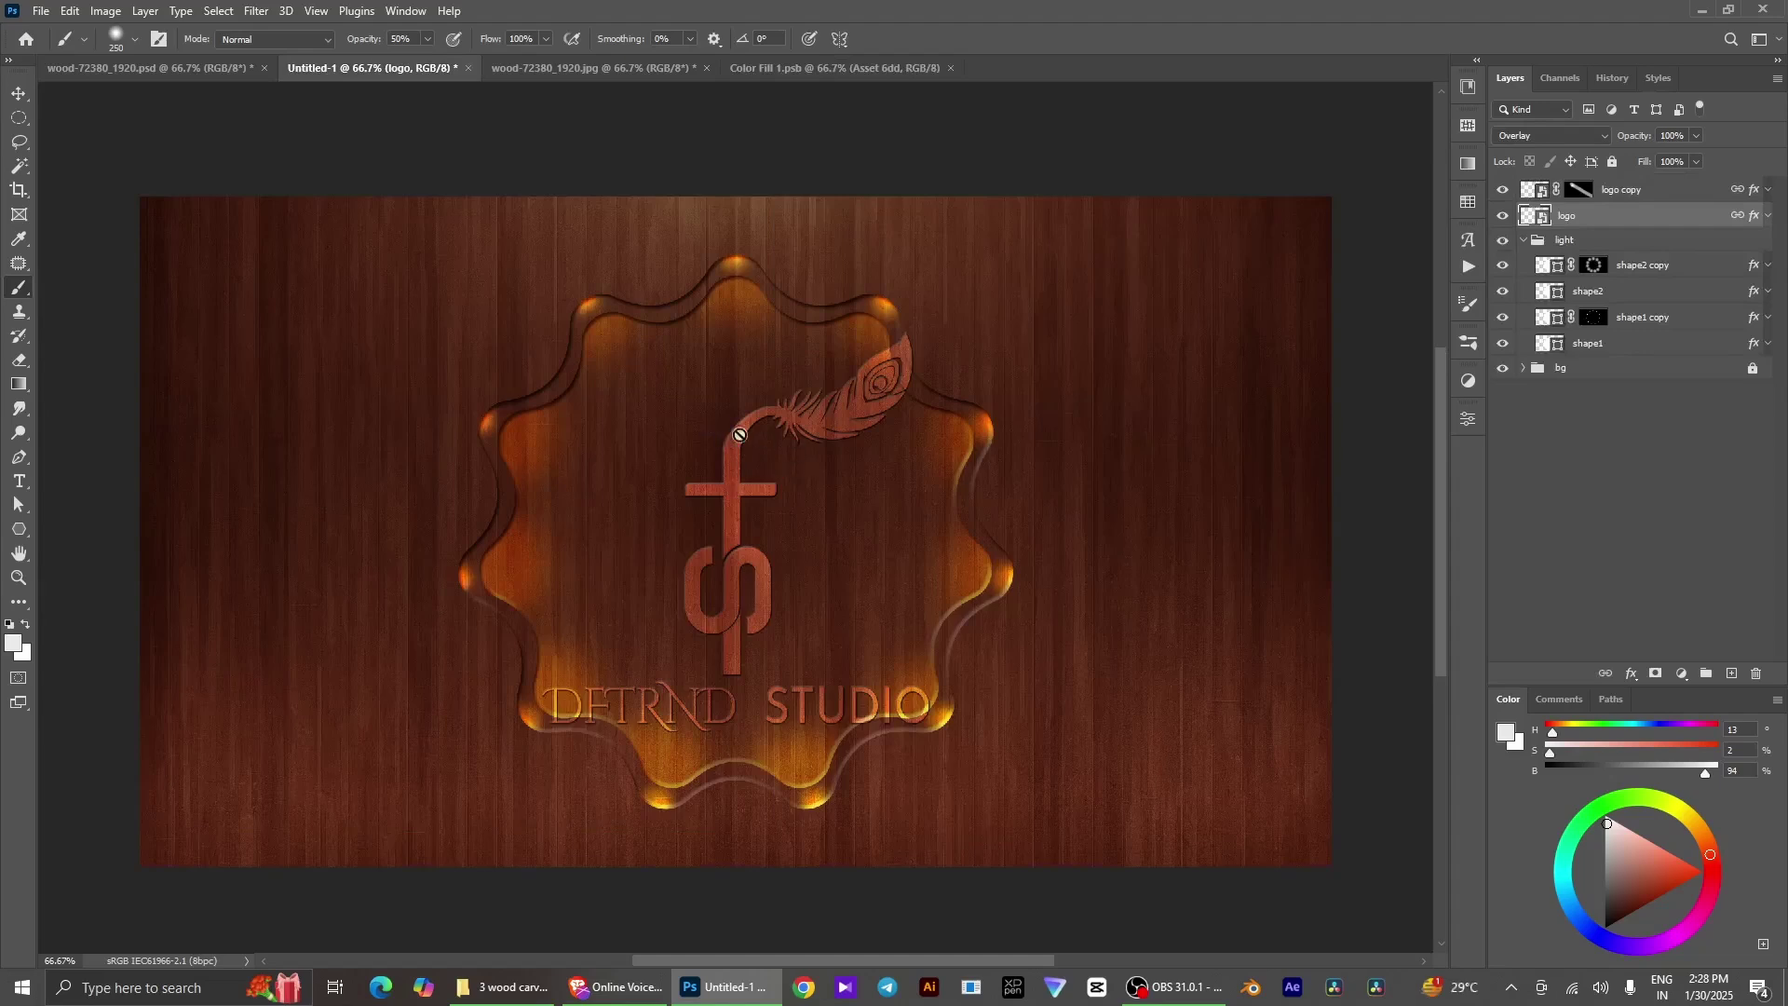
Scale the logo and its linked copy down proportionally so the artwork fits centered inside the badge
key(v)
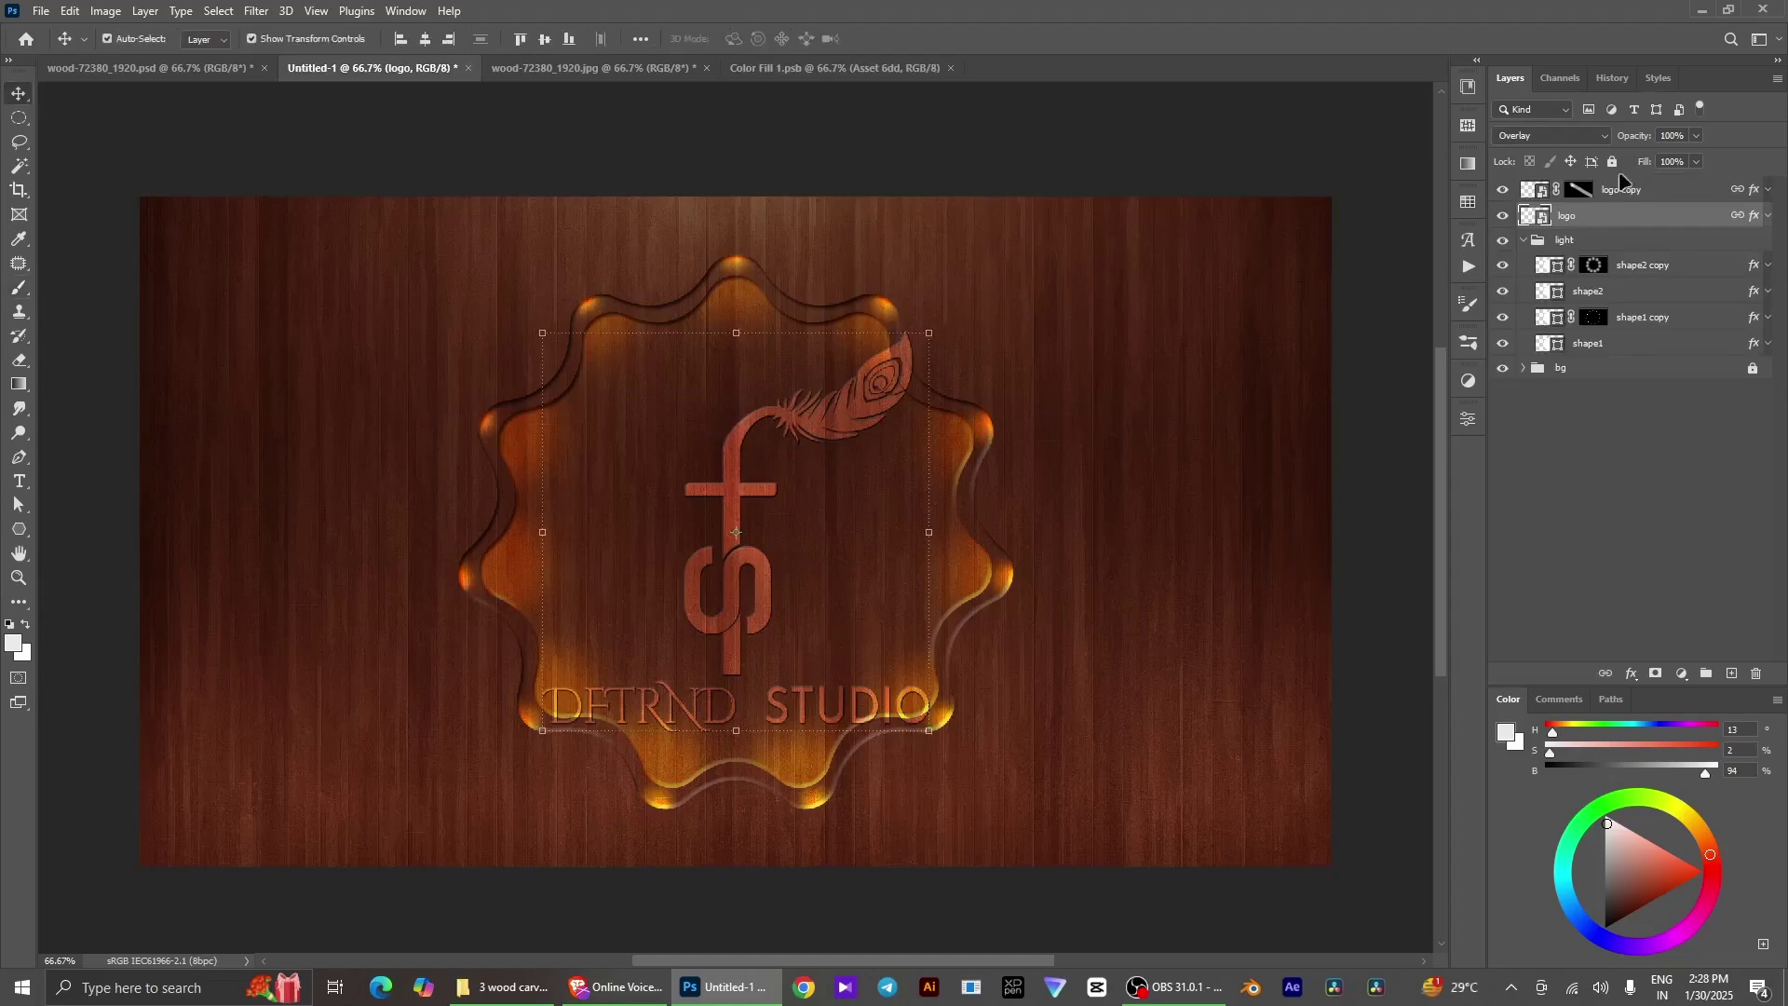
drag(928, 332, 886, 377)
mouse_move(800, 434)
mouse_down()
mouse_move(779, 434)
mouse_move(799, 446)
mouse_up()
click(921, 40)
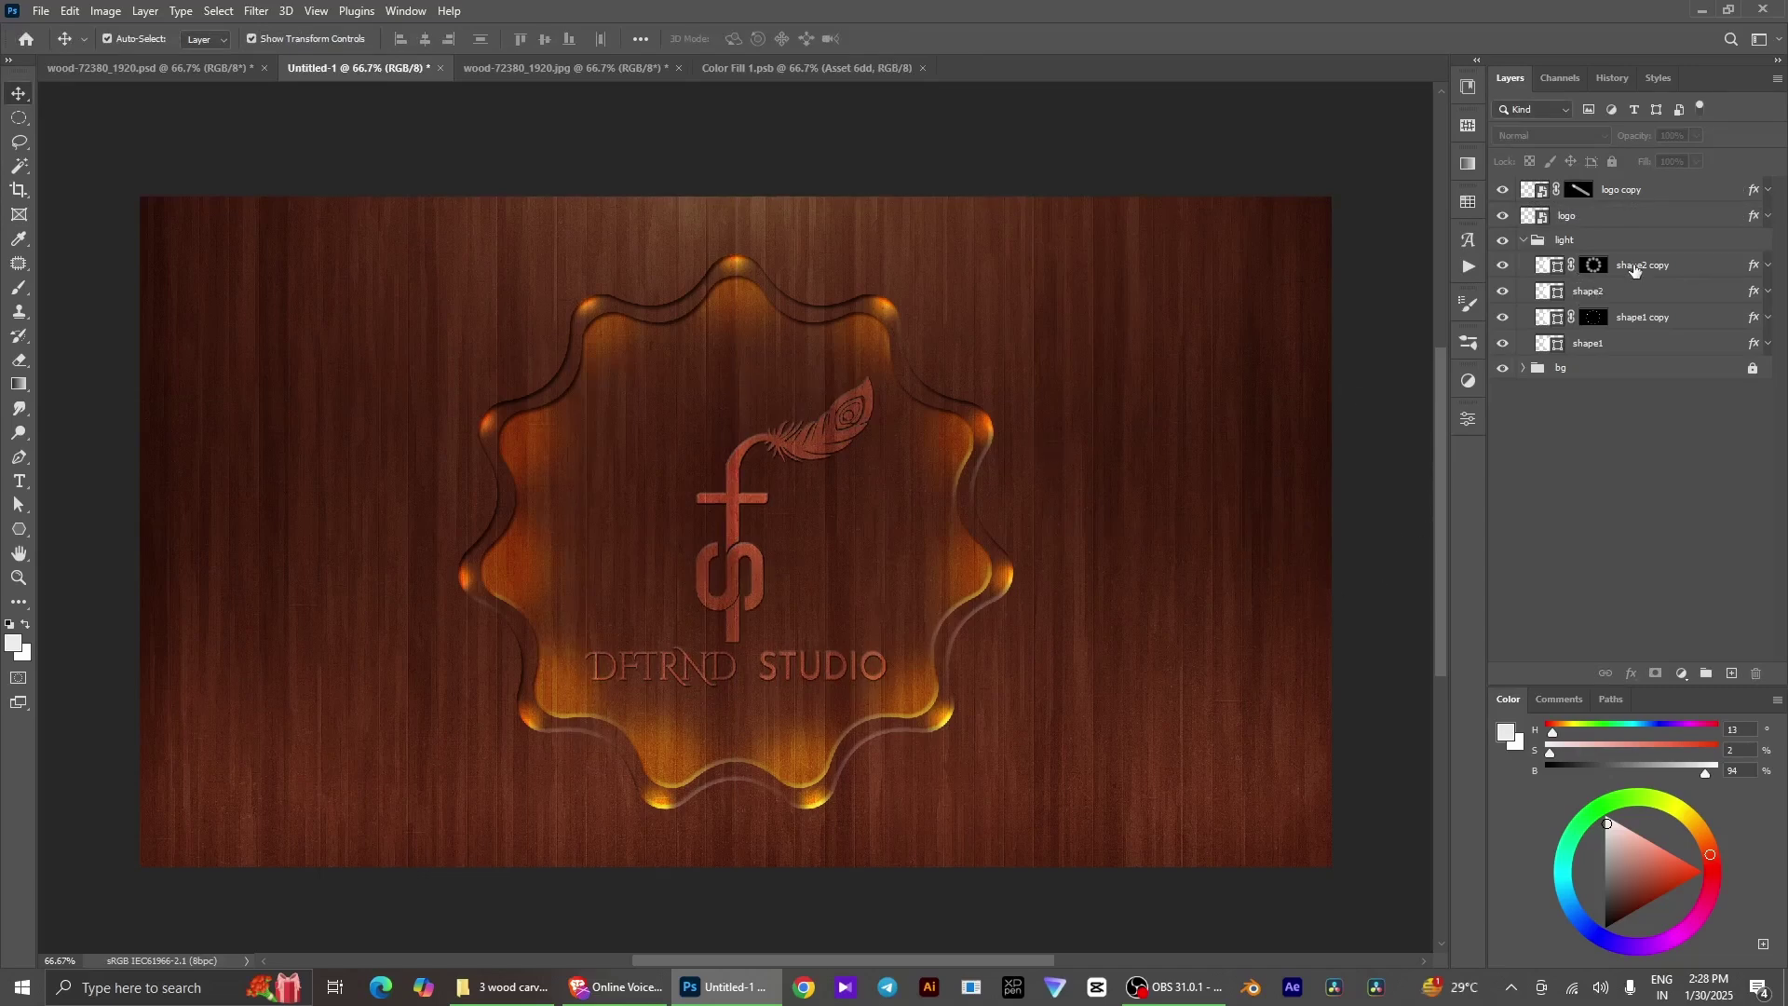
Enable an inner glow on the shape1 copy layer with Linear Dodge (Add) blending at 100% opacity
click(1506, 266)
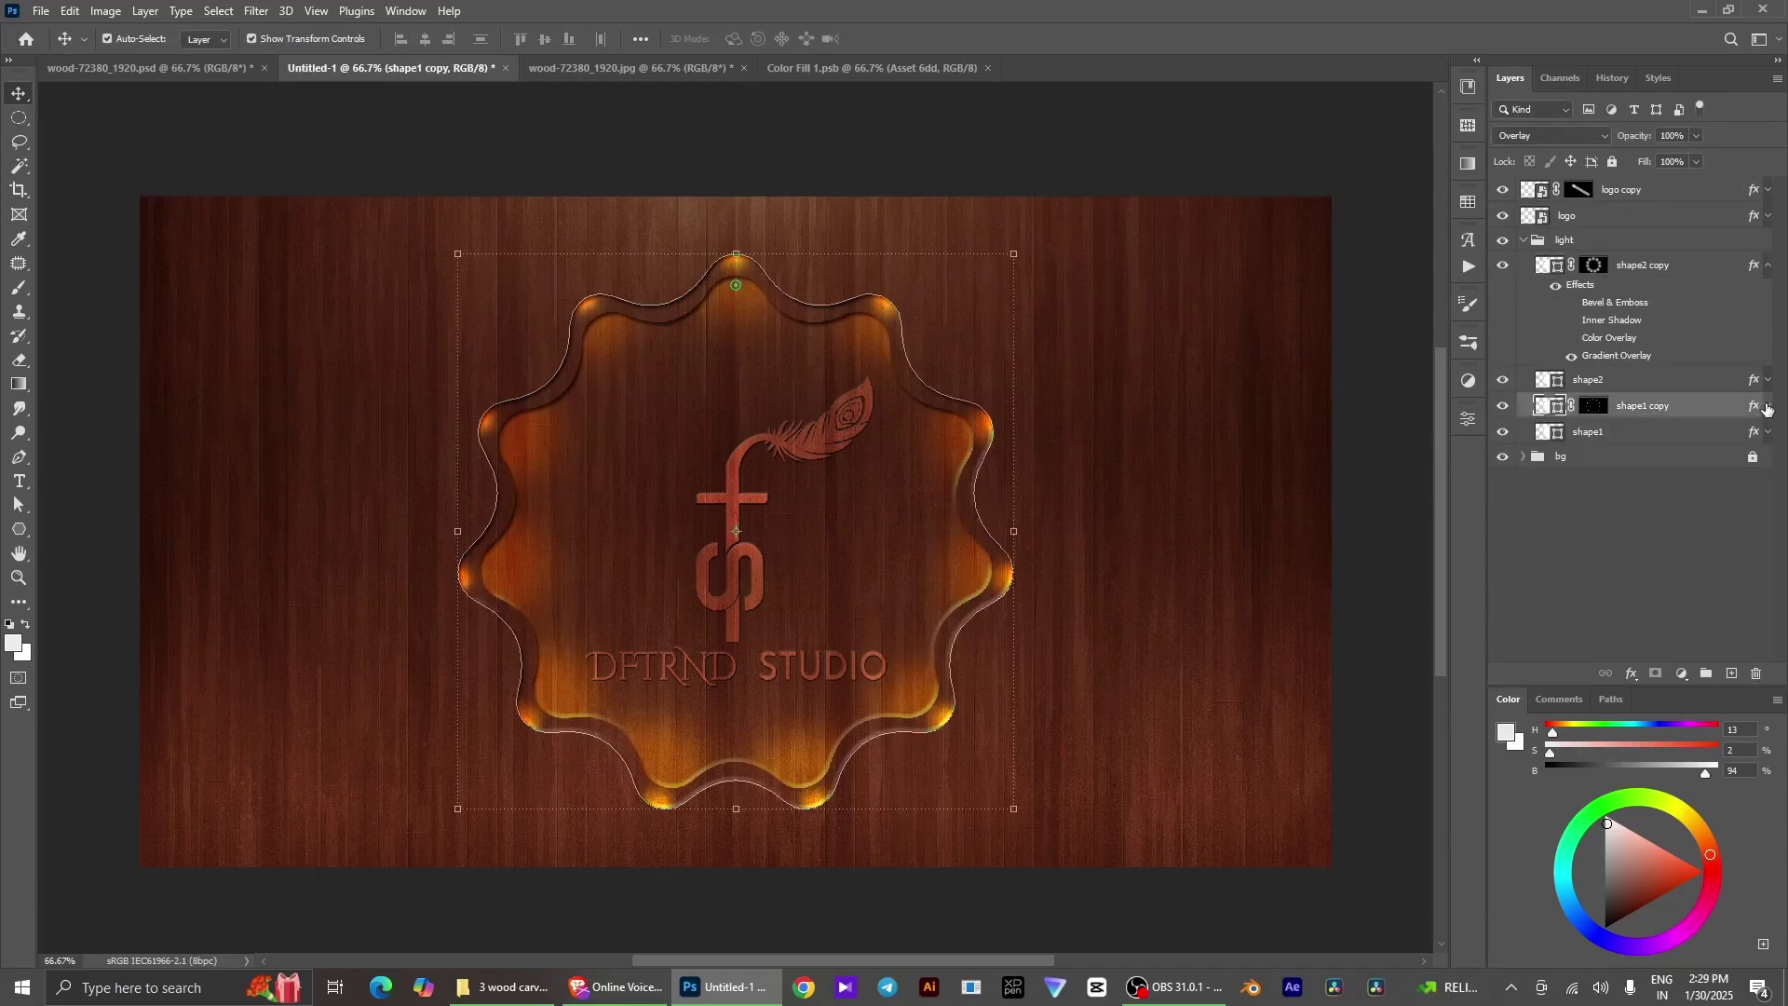
click(1768, 407)
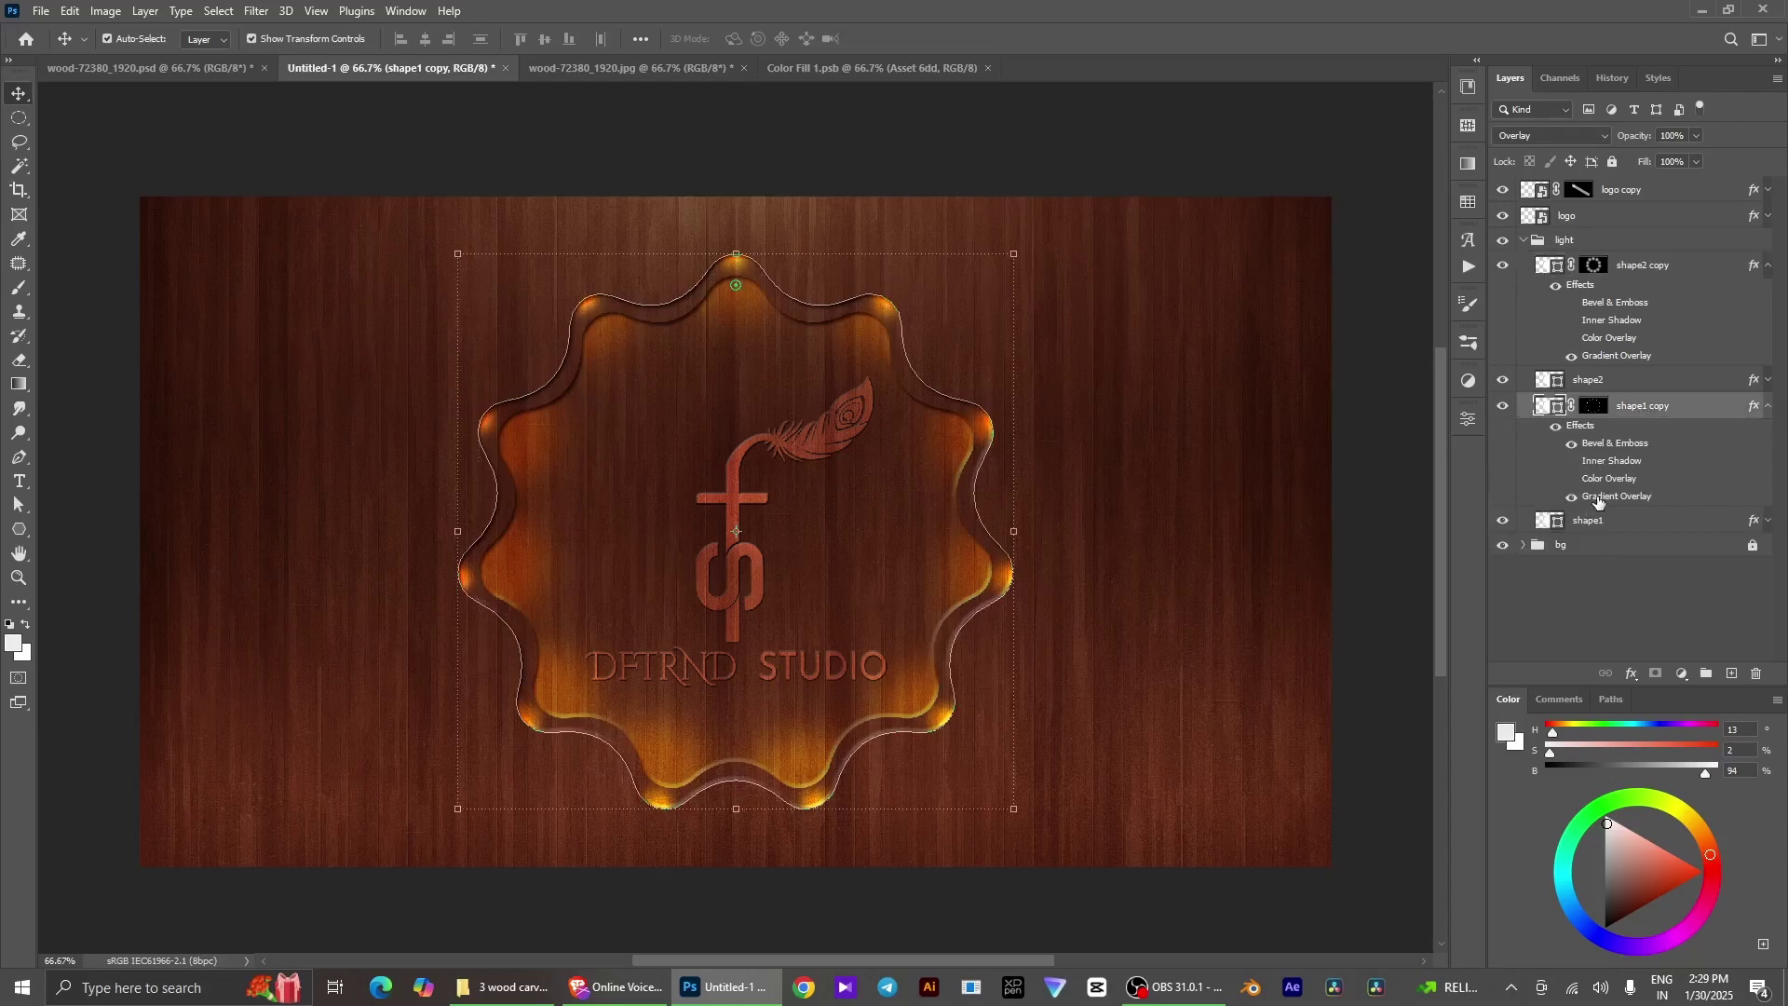
double_click(1600, 497)
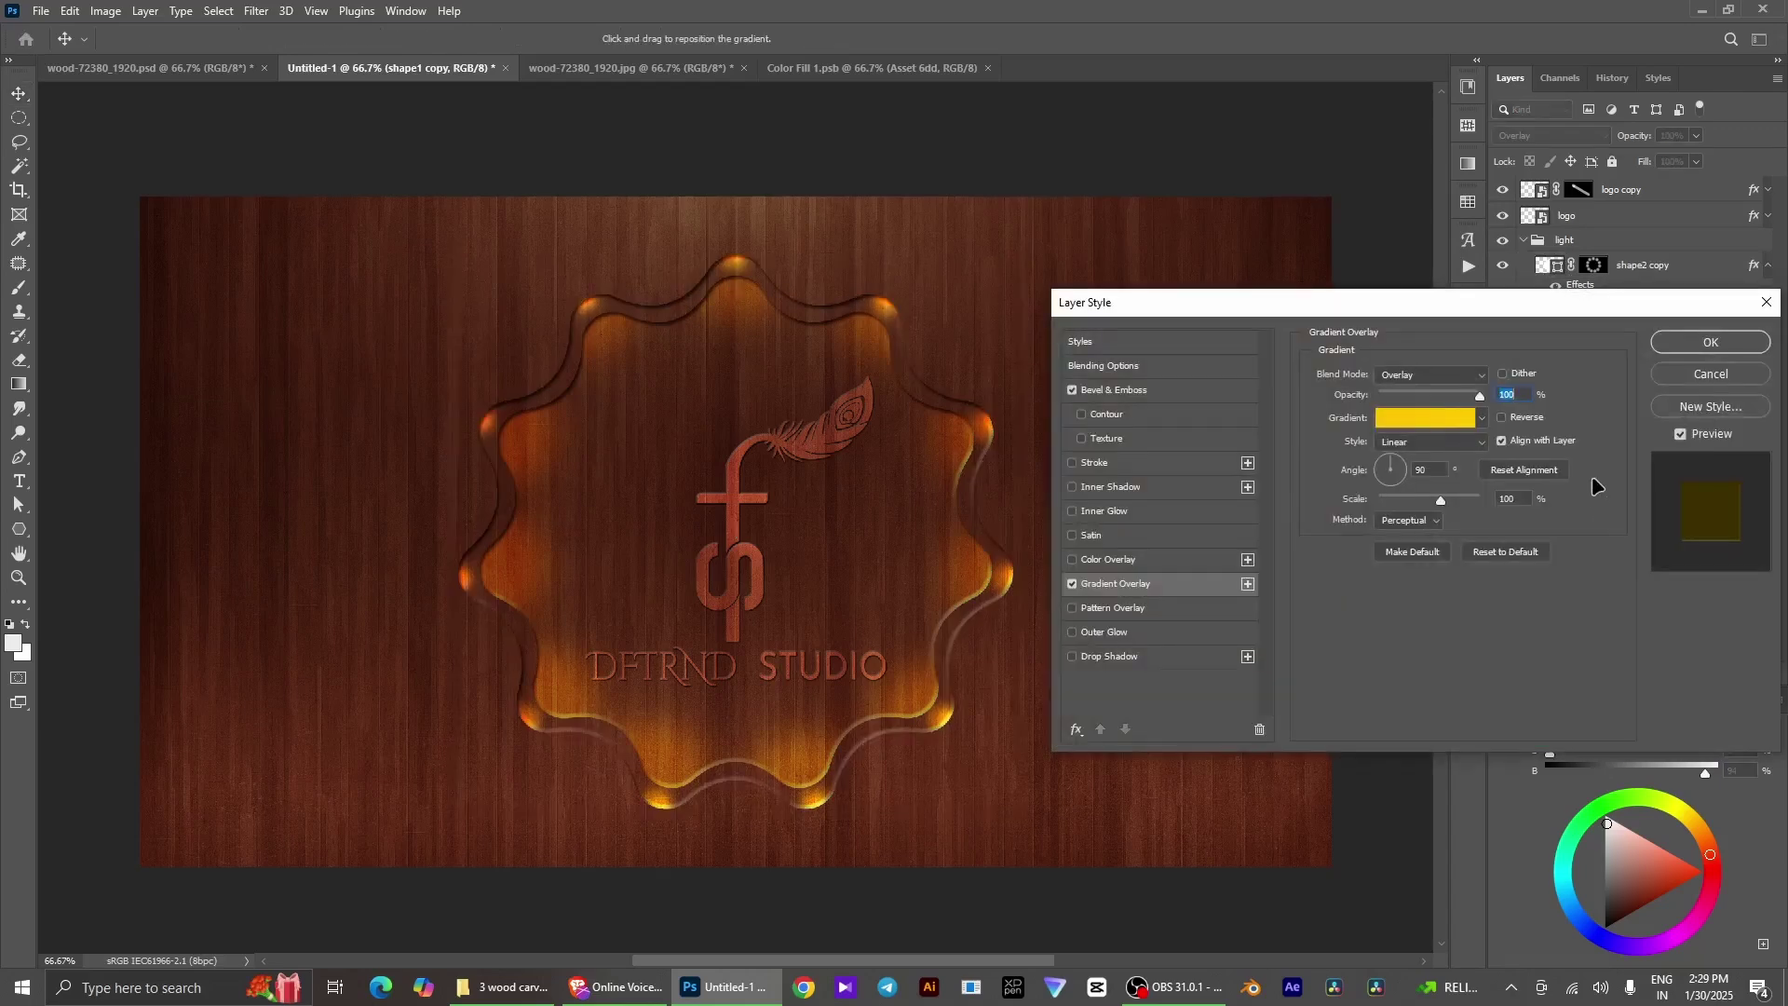
click(1123, 512)
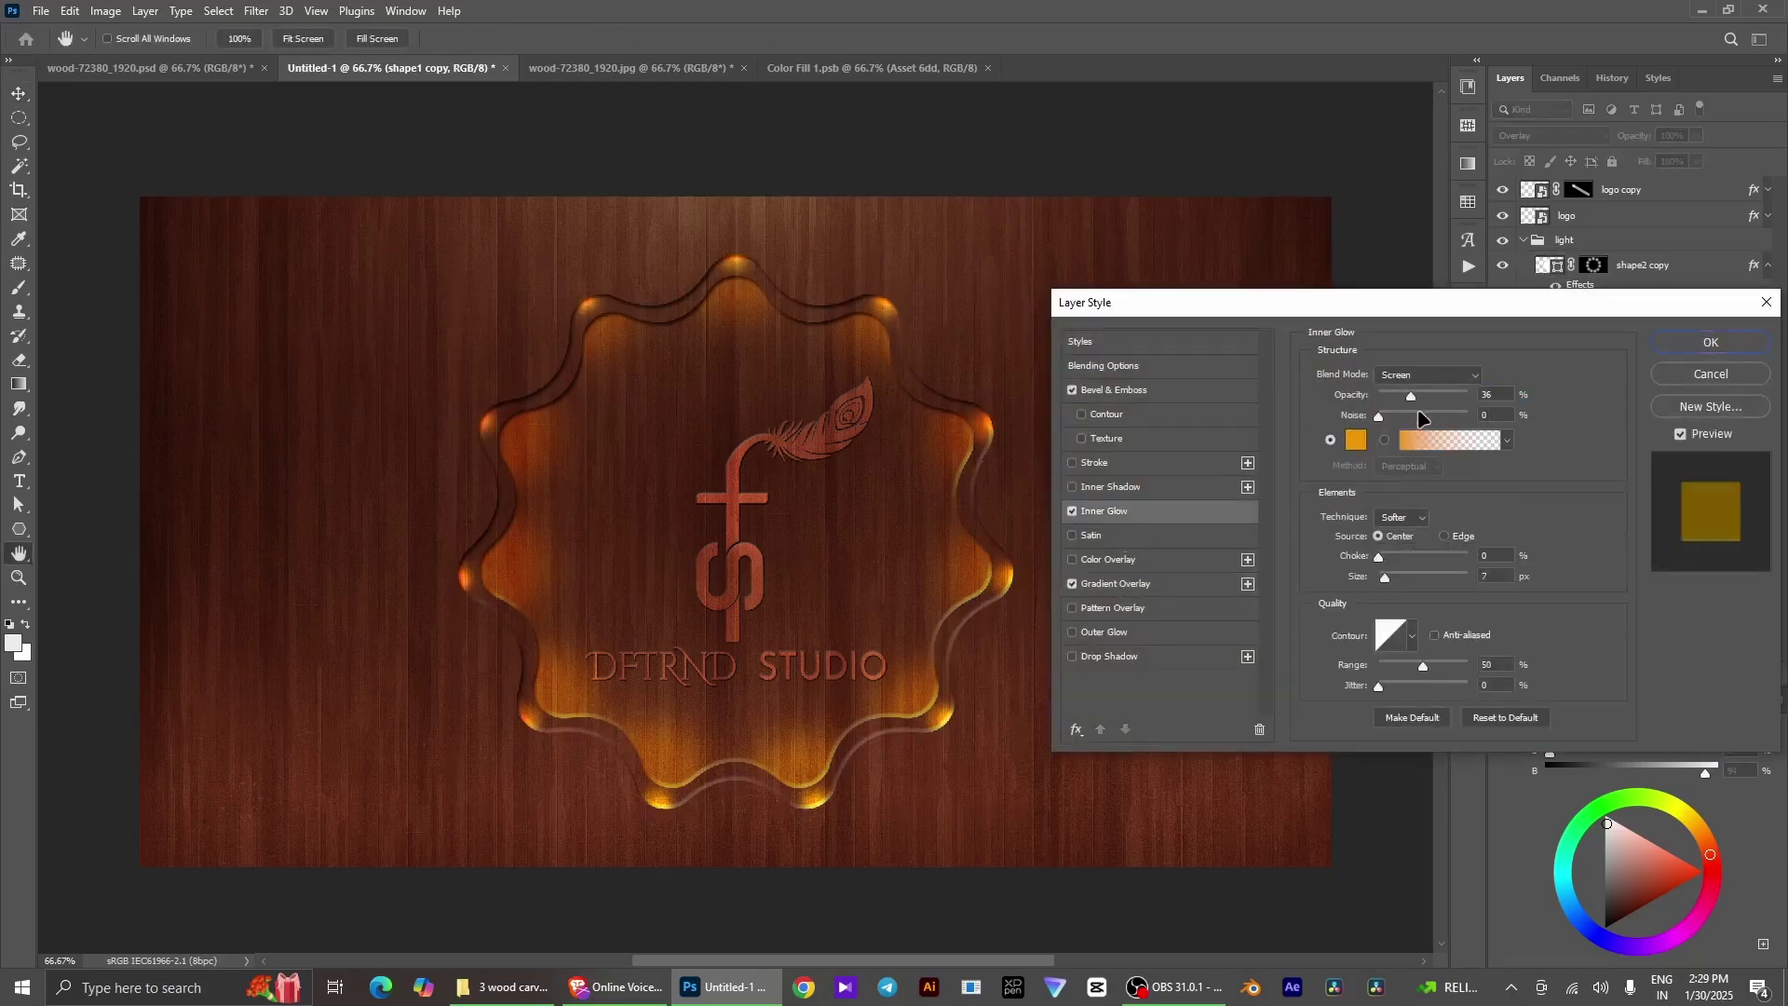
click(1430, 376)
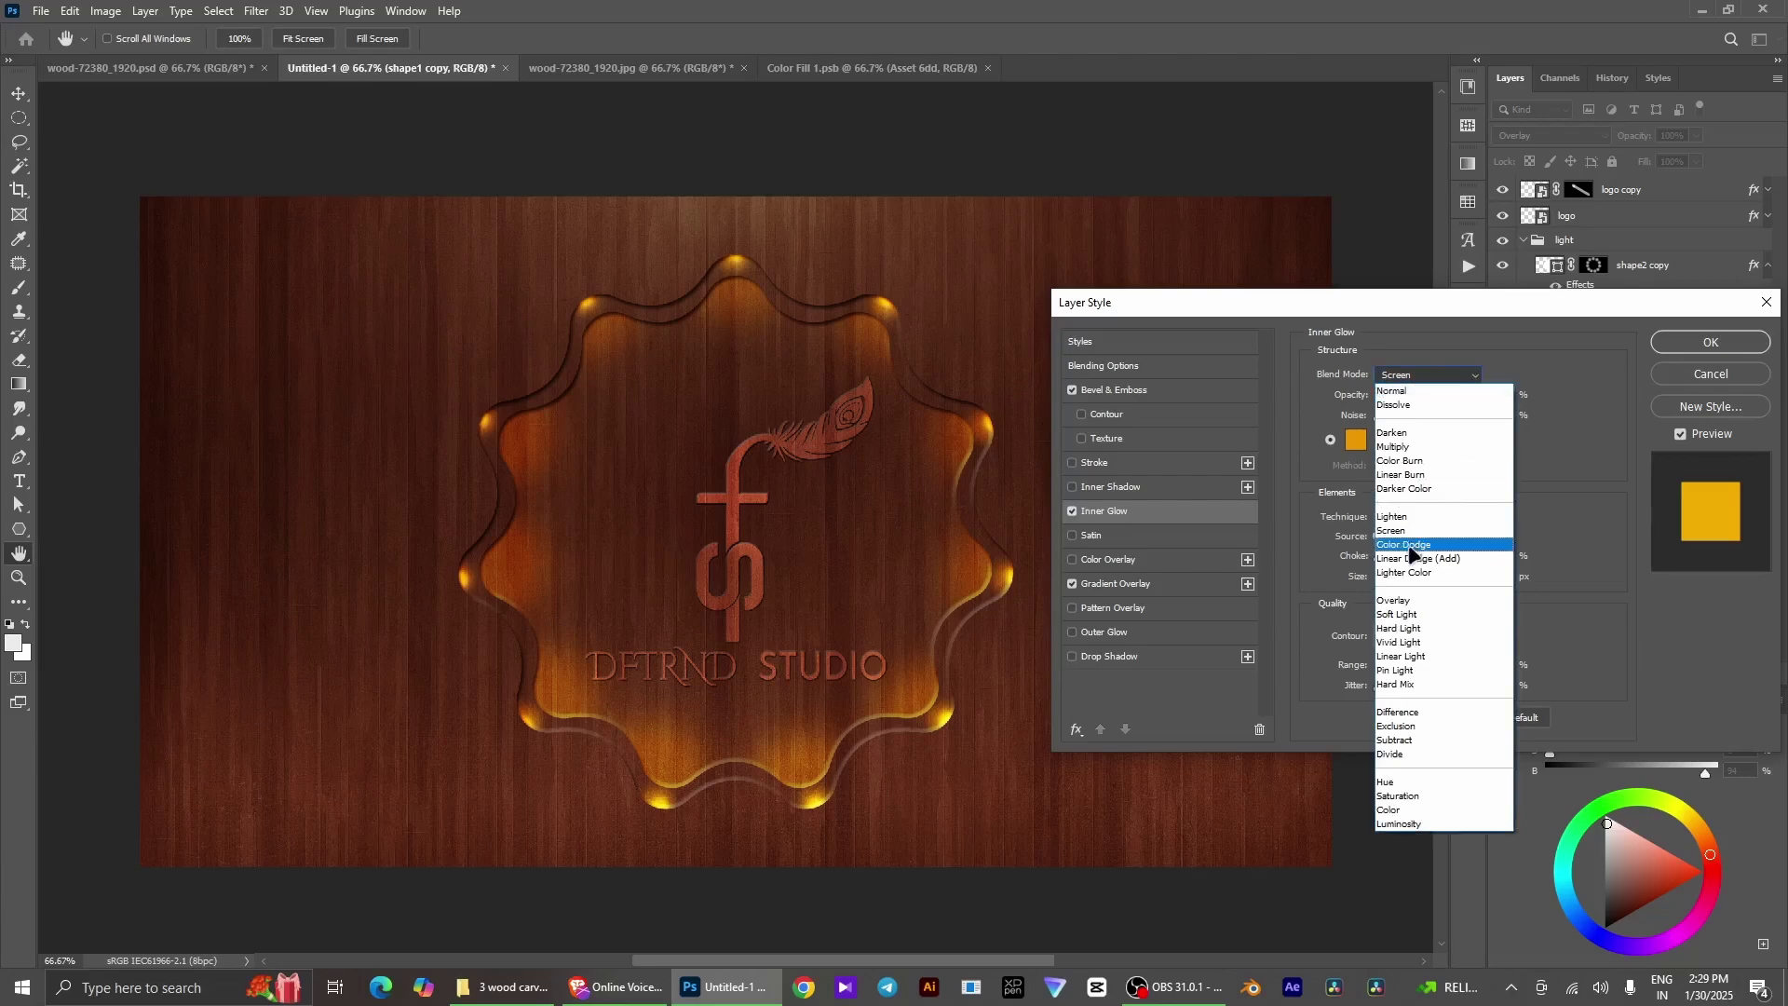
click(1413, 559)
Change the inner glow's color to white, apply the layer style to shape1 copy, and deselect the layer
click(1356, 439)
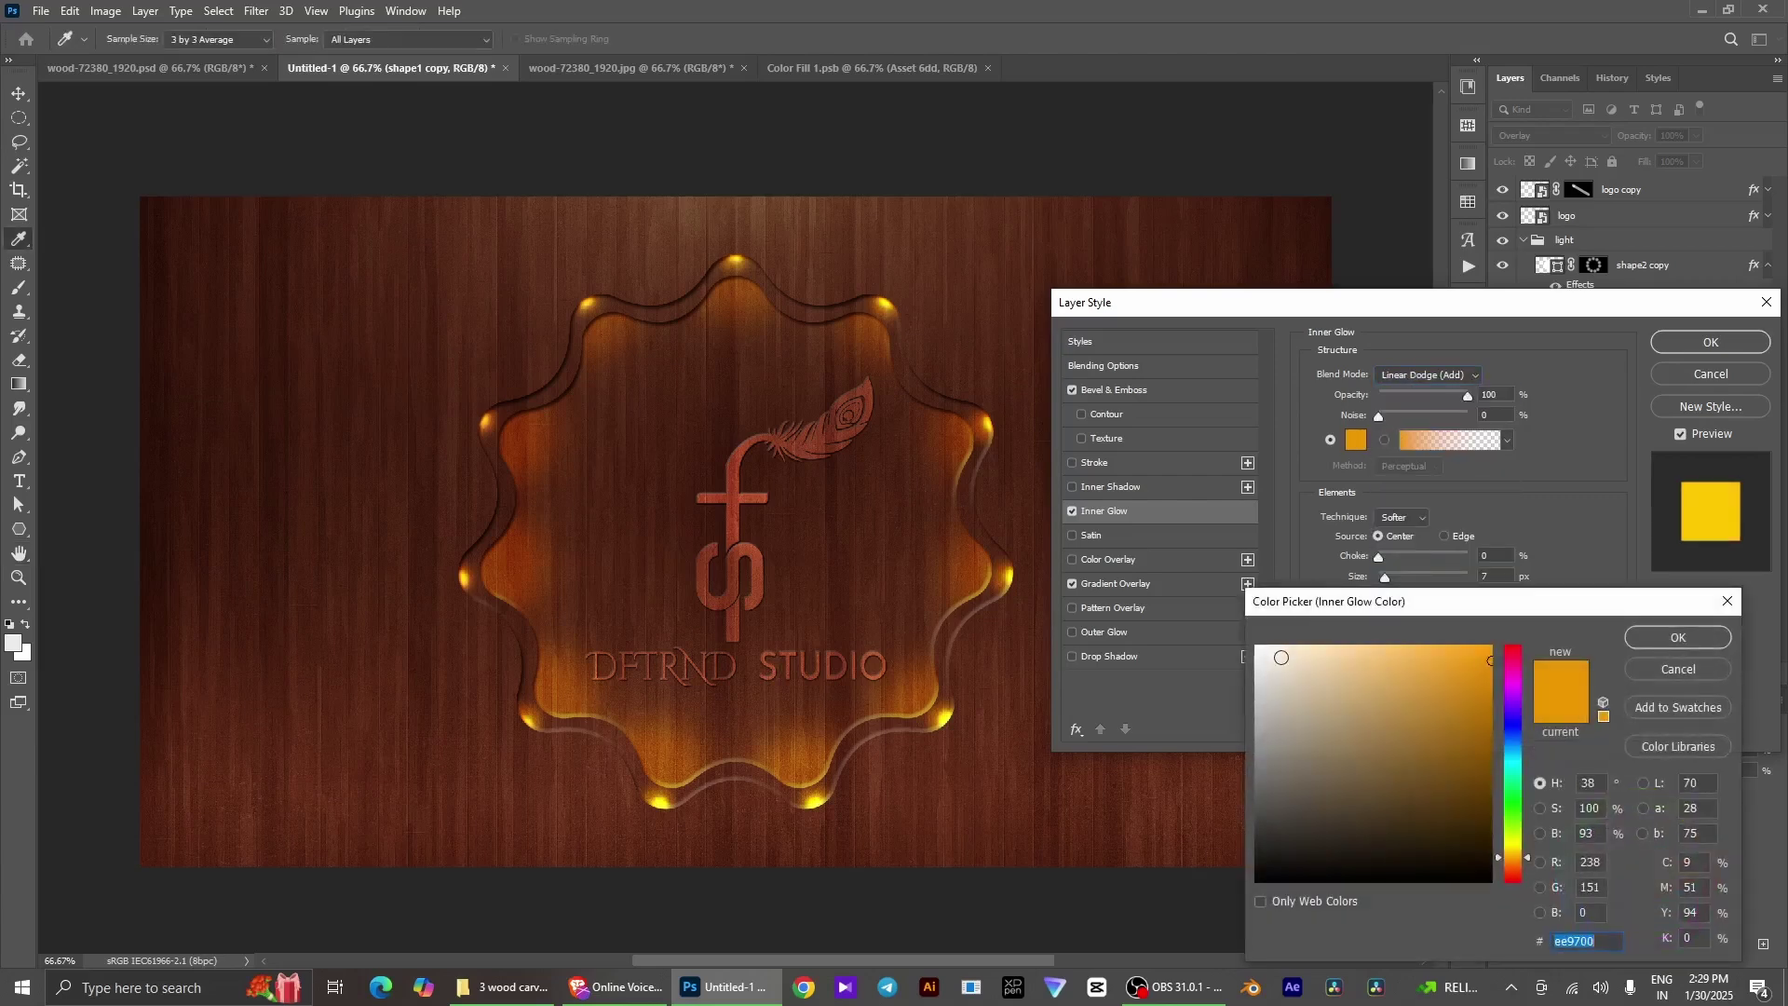
drag(1278, 655, 1265, 629)
click(1668, 638)
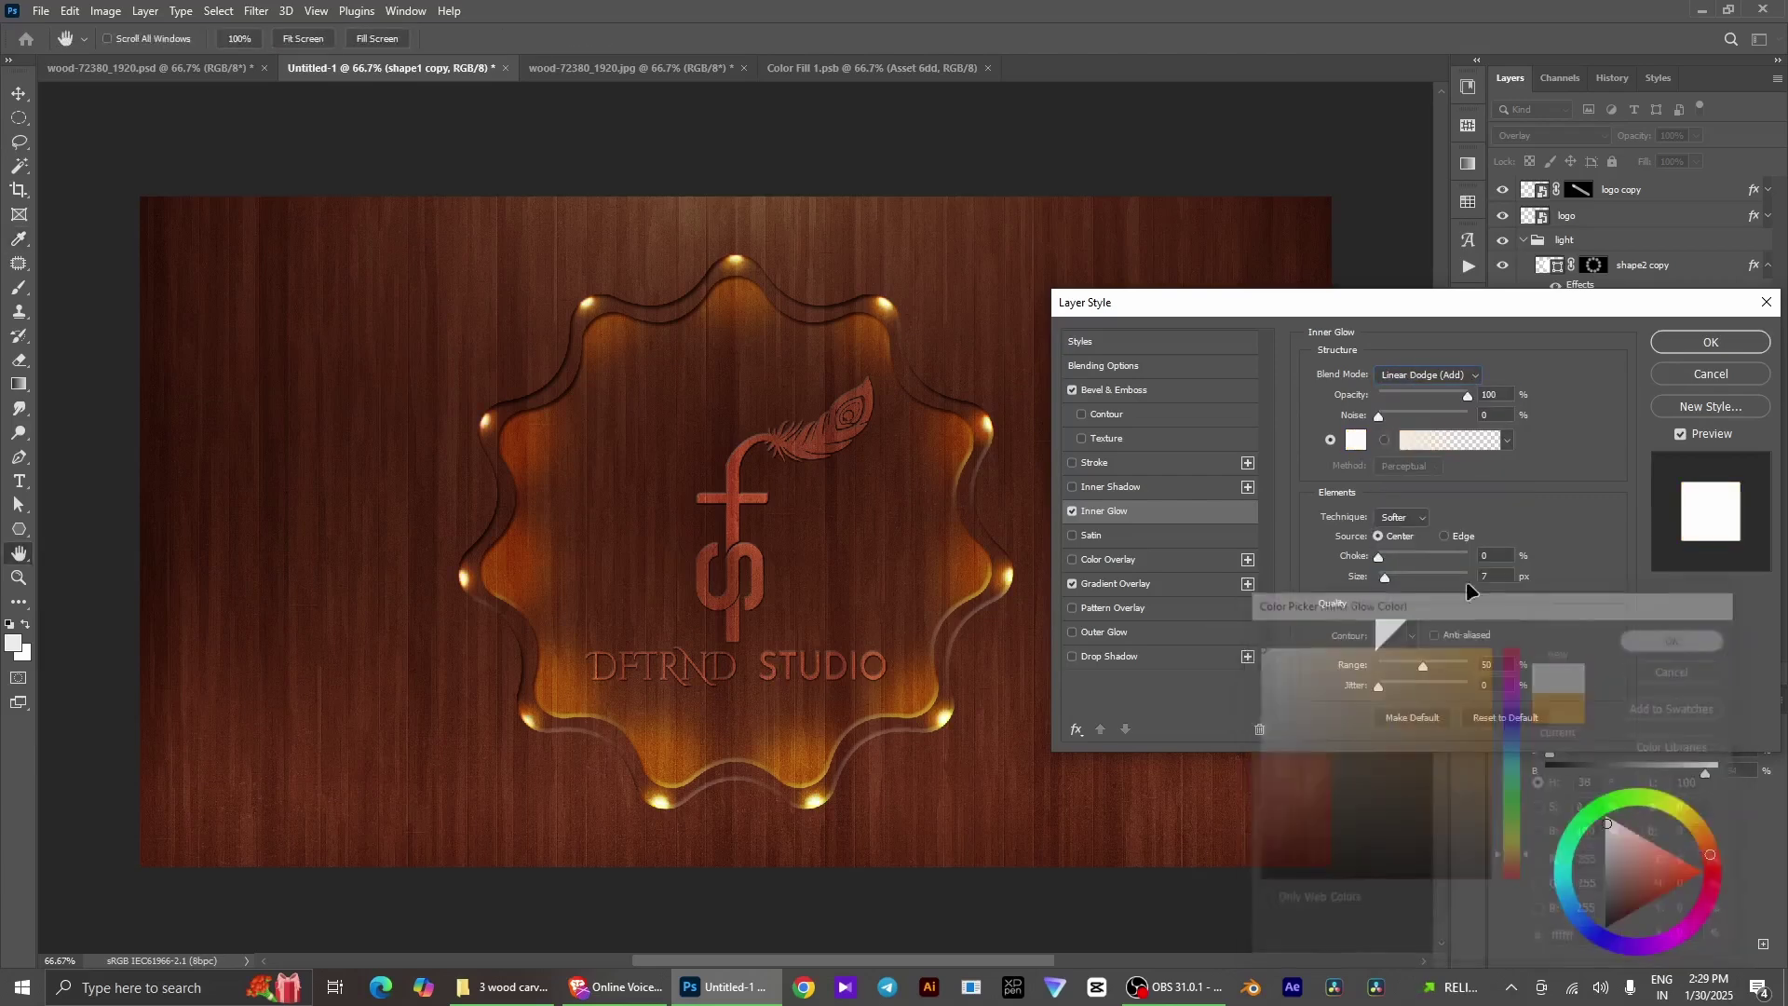
key(space)
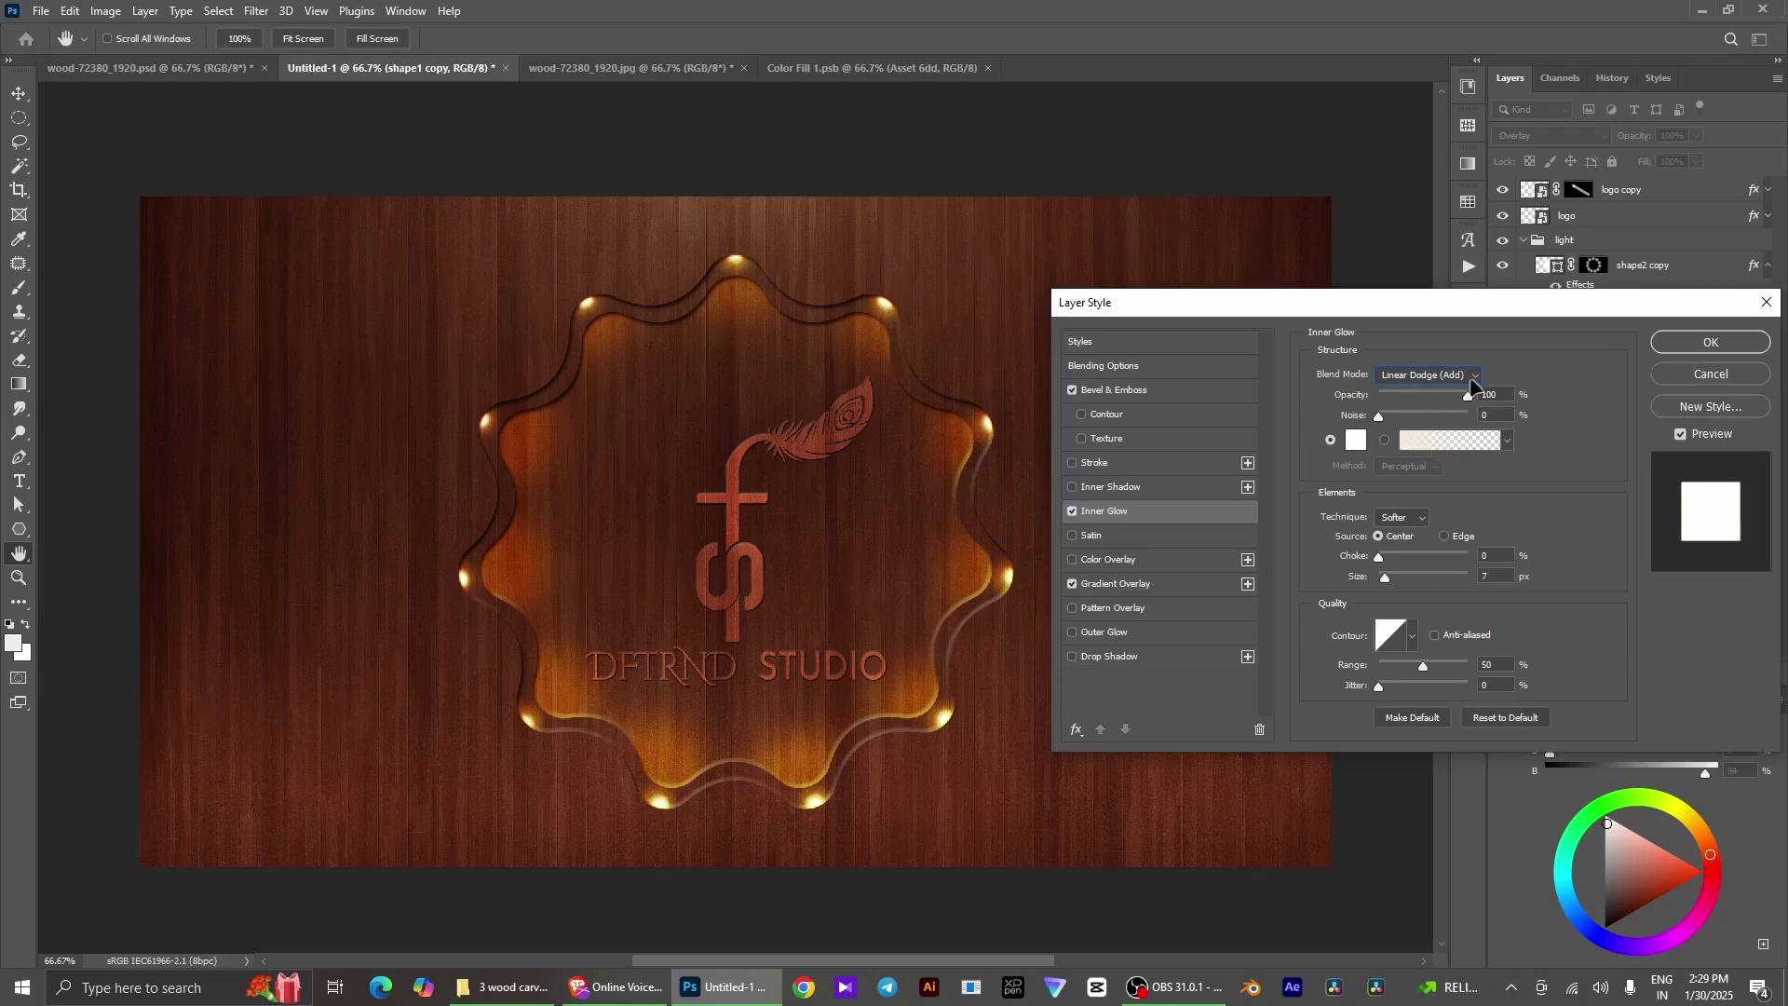
click(1682, 341)
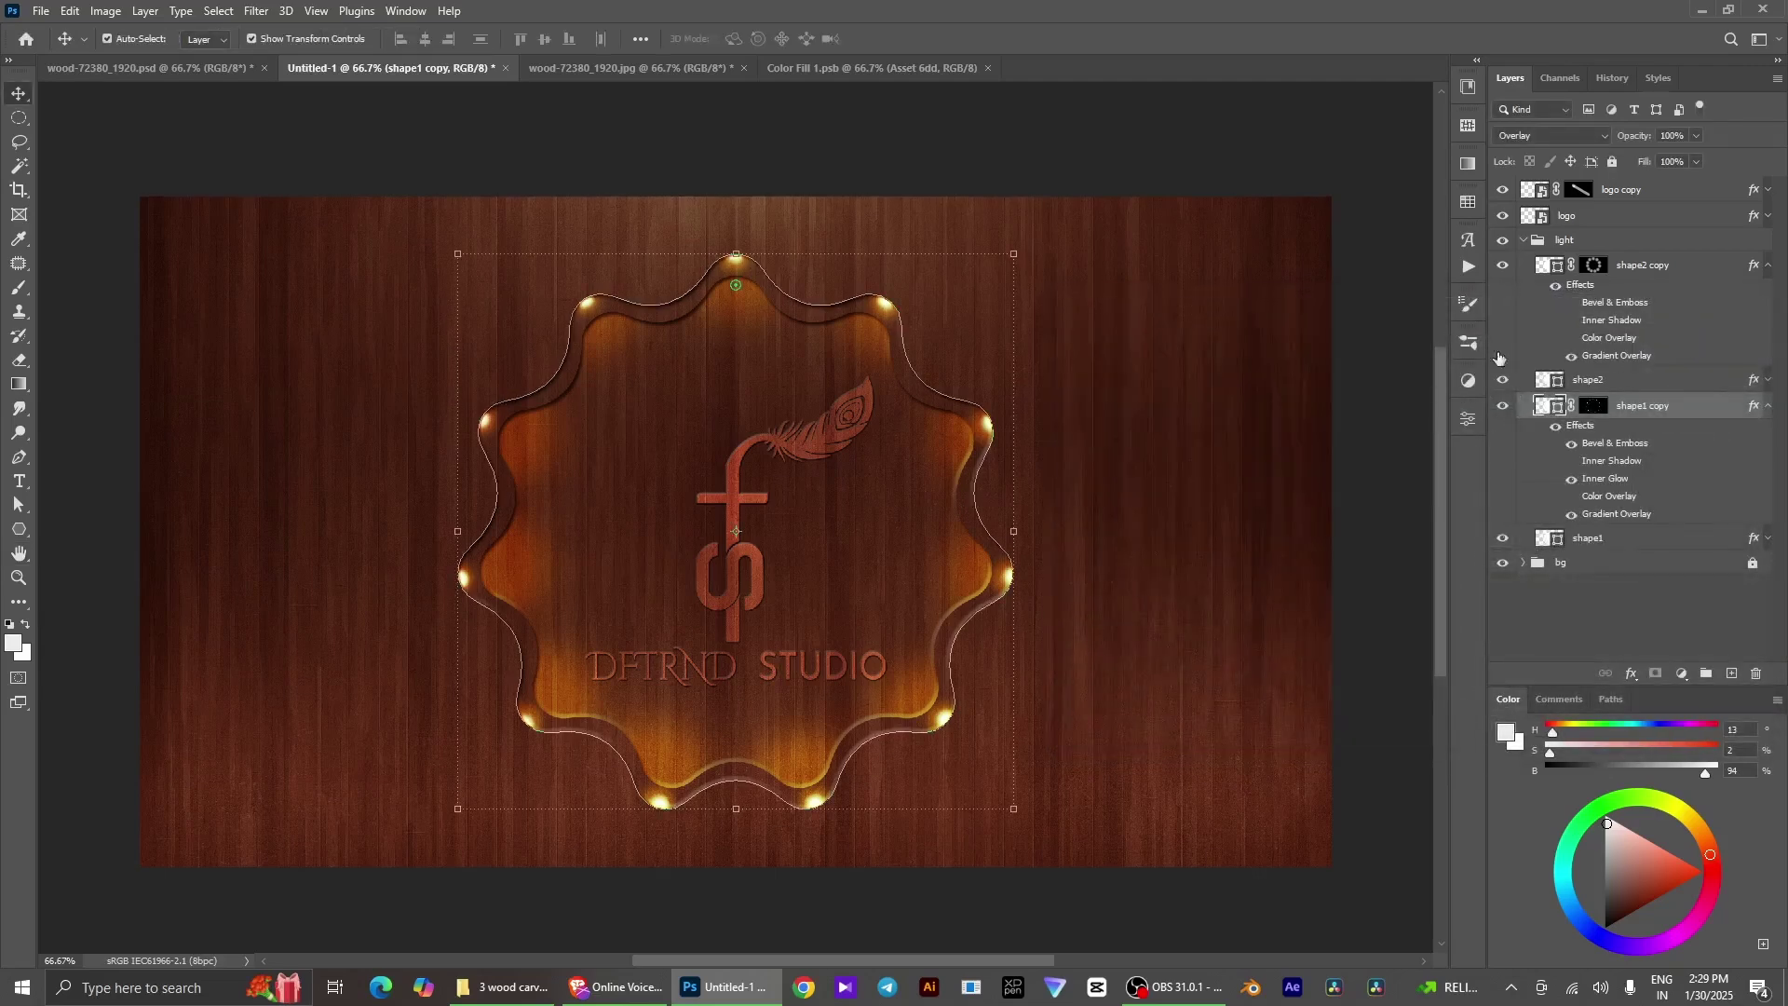
click(1362, 255)
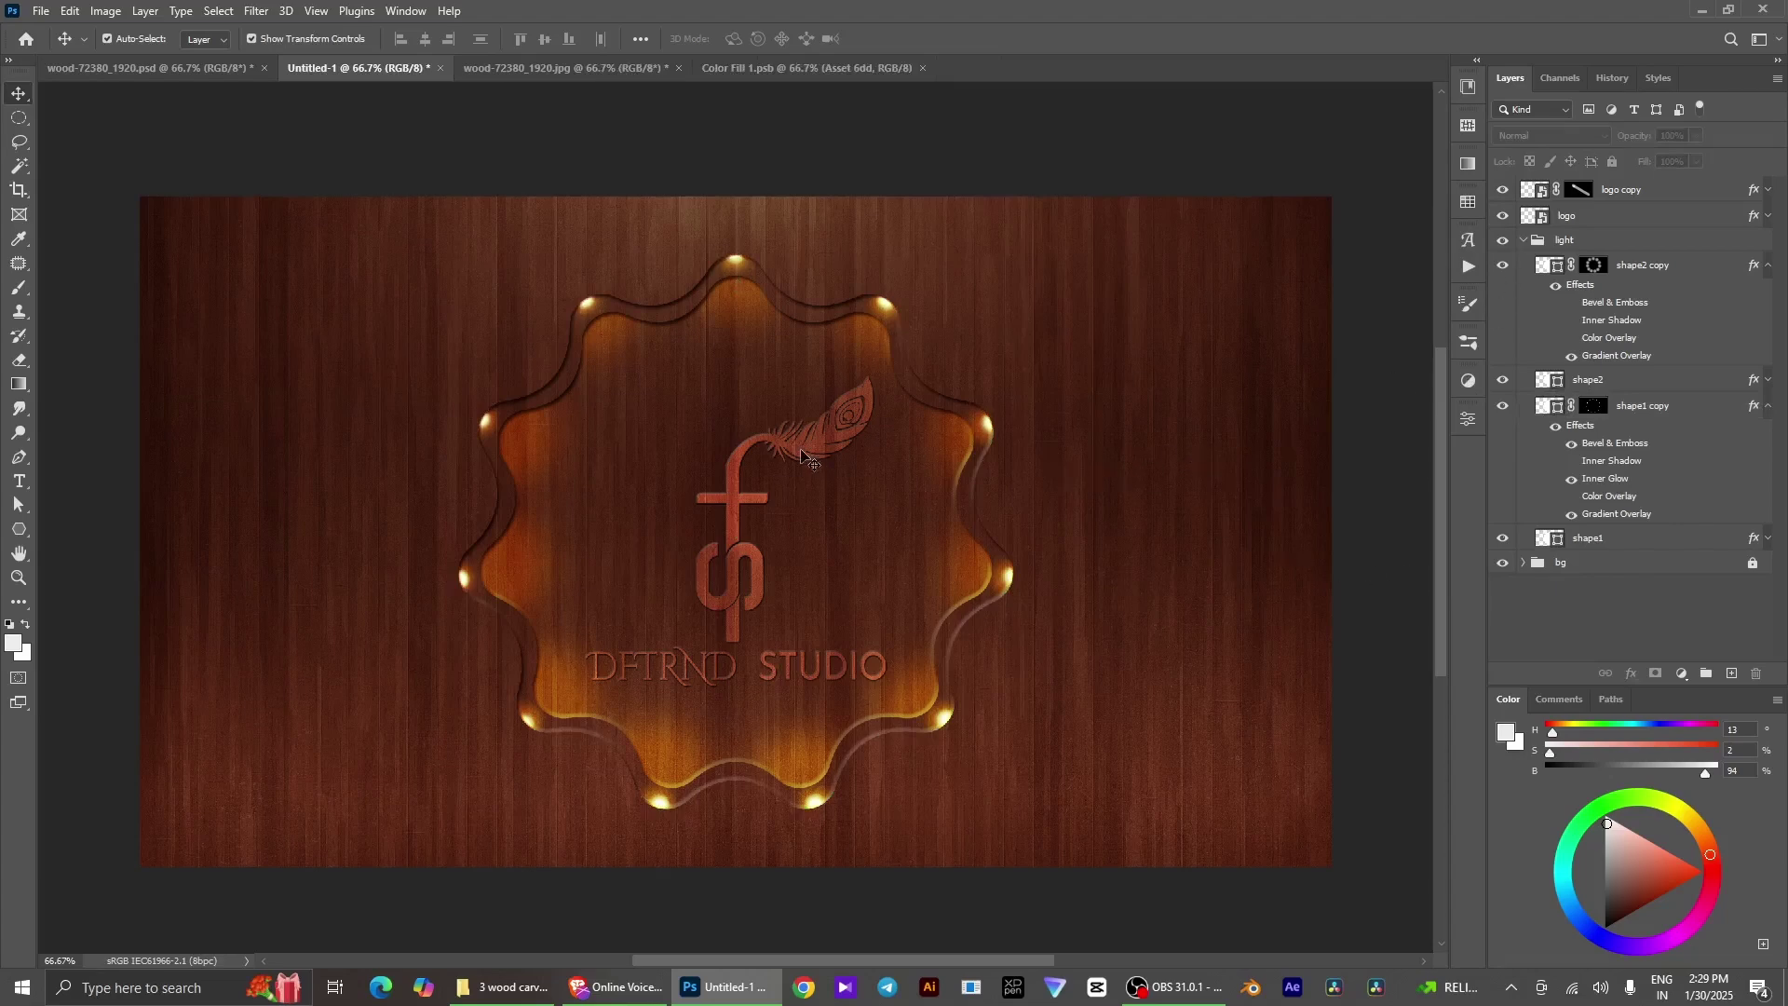
Try the logo layer at 0% fill, restore it to 100%, and deselect the layer
click(1567, 222)
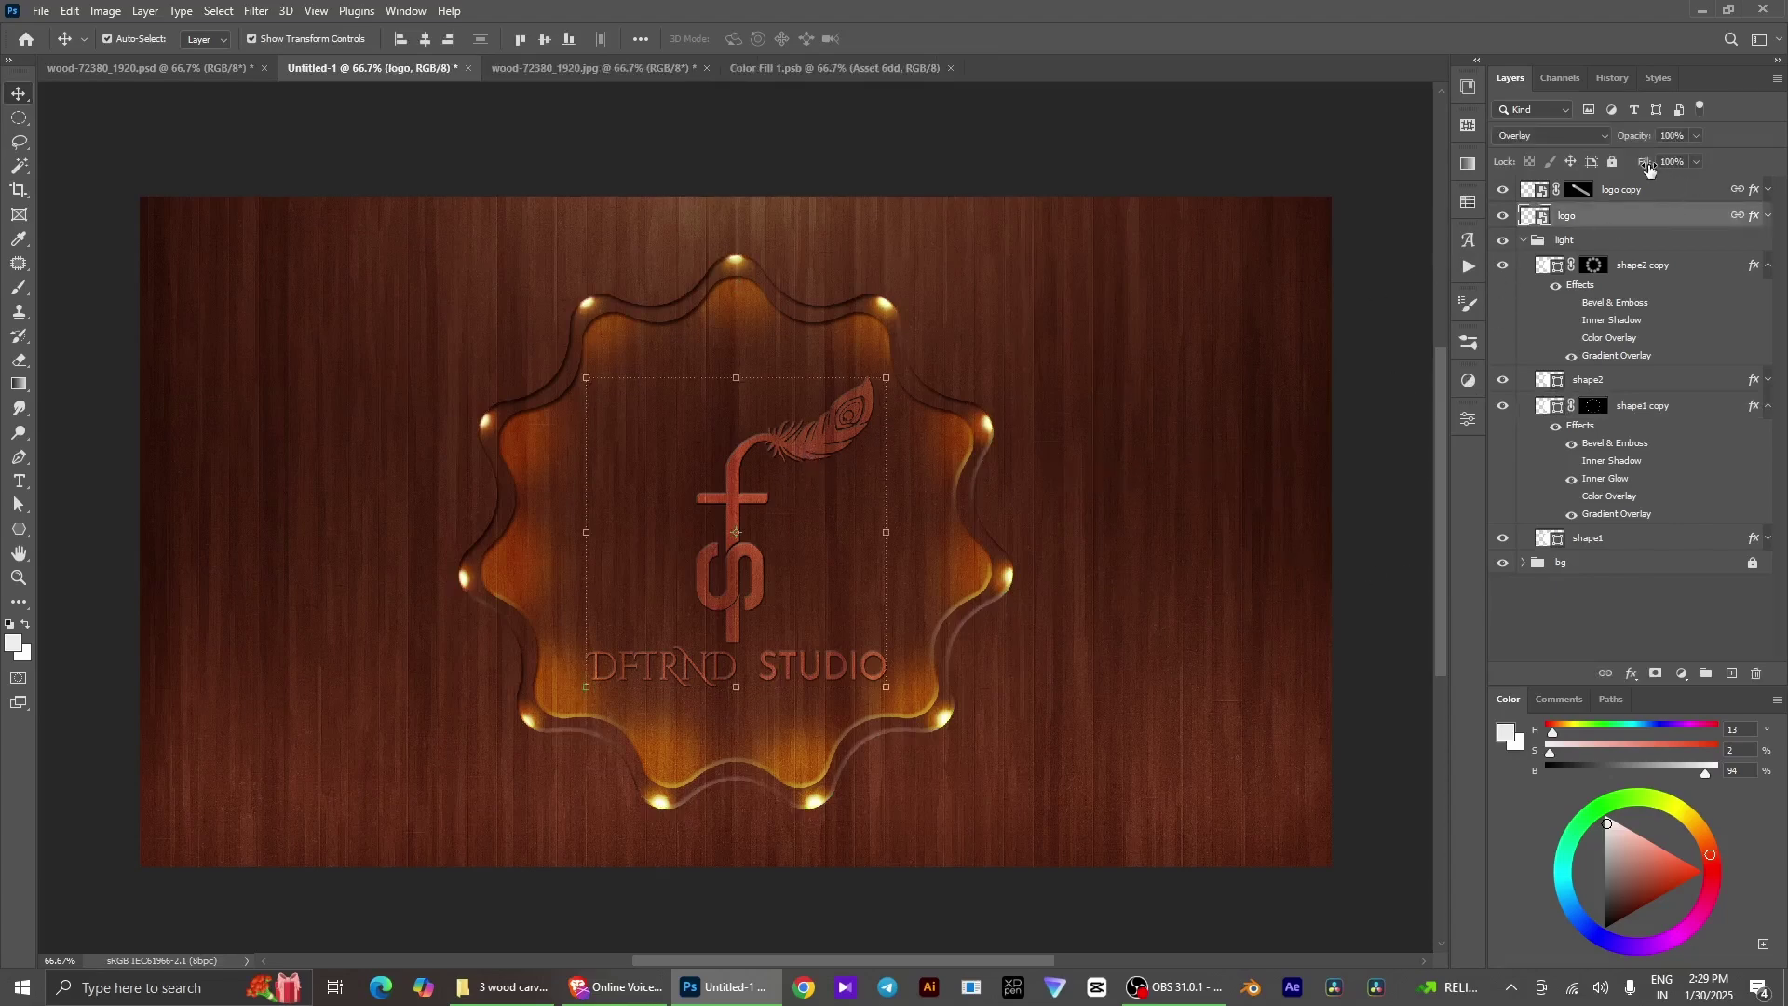
drag(1649, 166, 1578, 159)
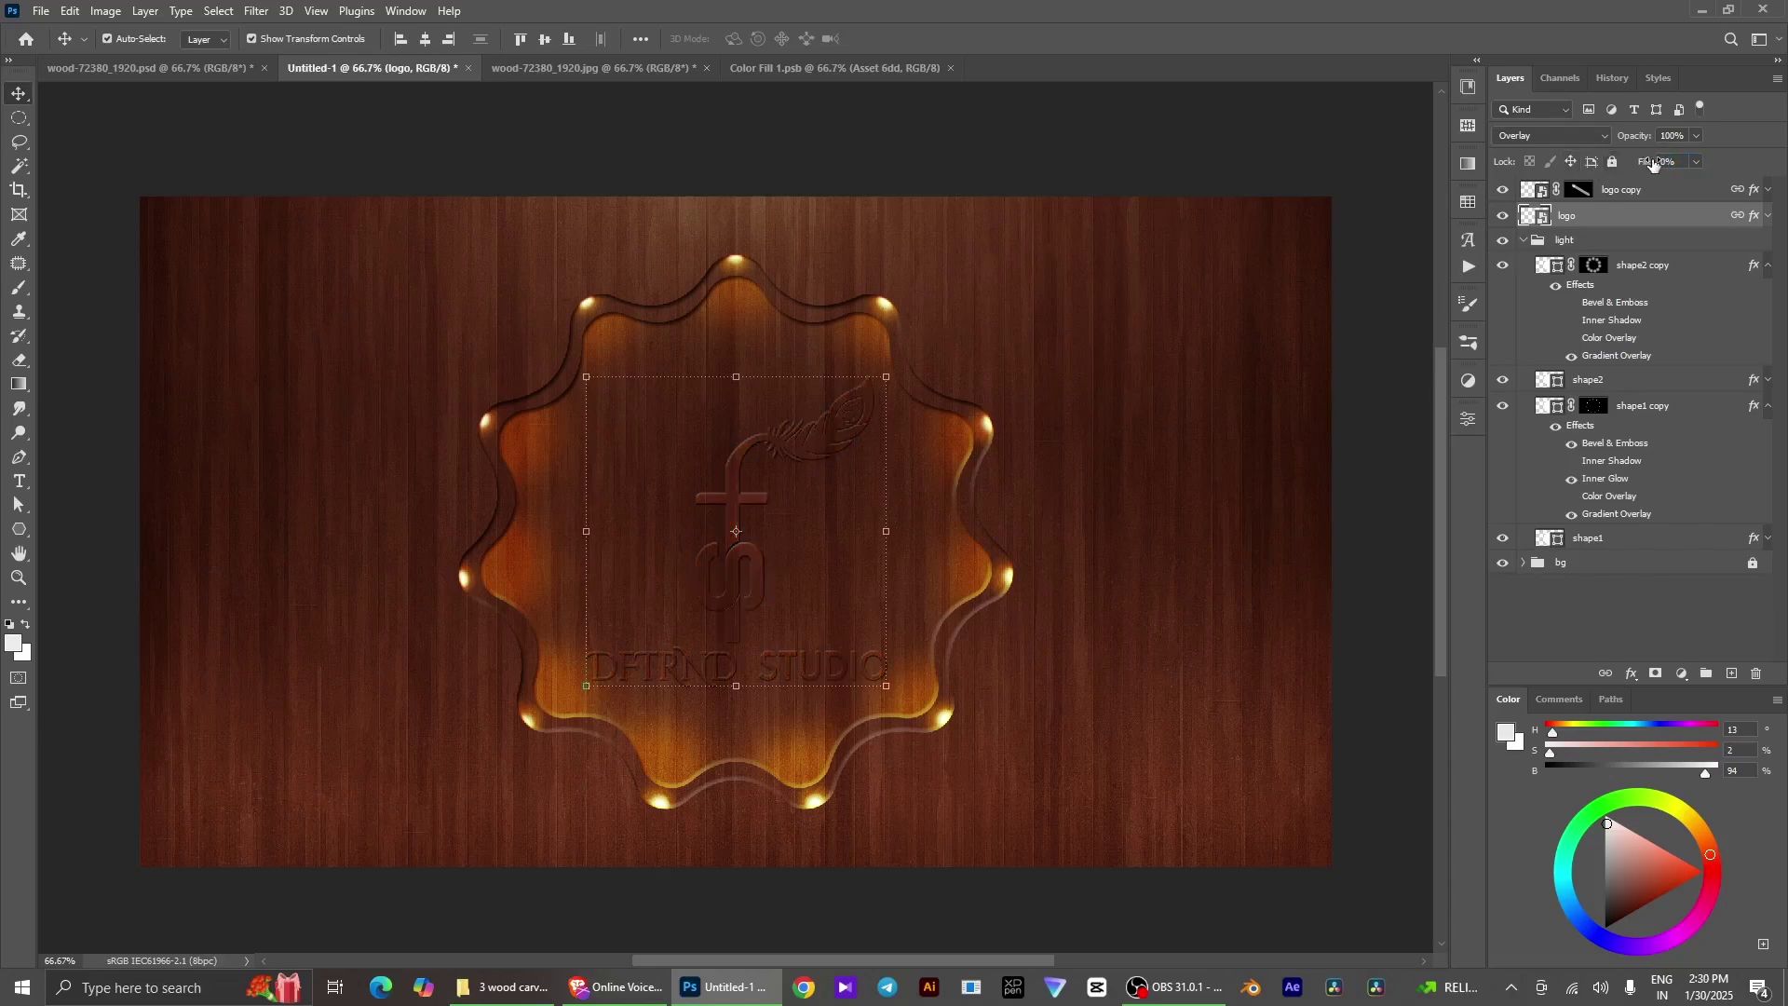
drag(1644, 164, 1750, 166)
click(1318, 133)
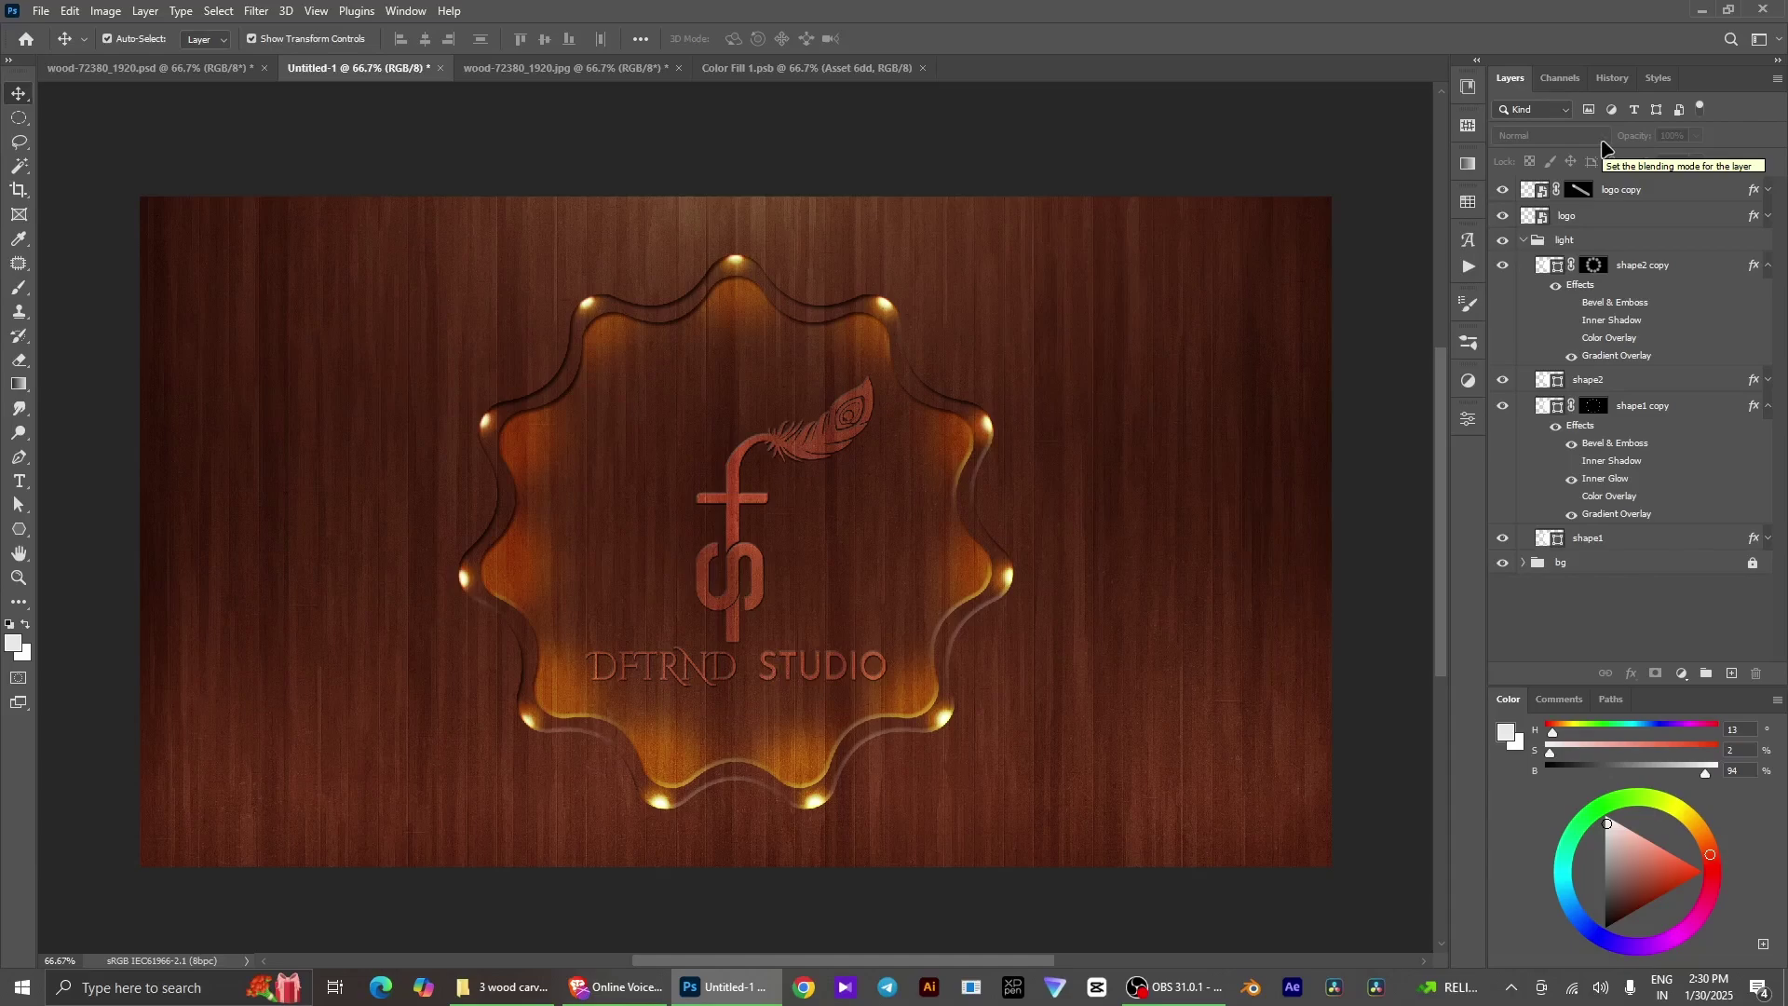
click(1175, 987)
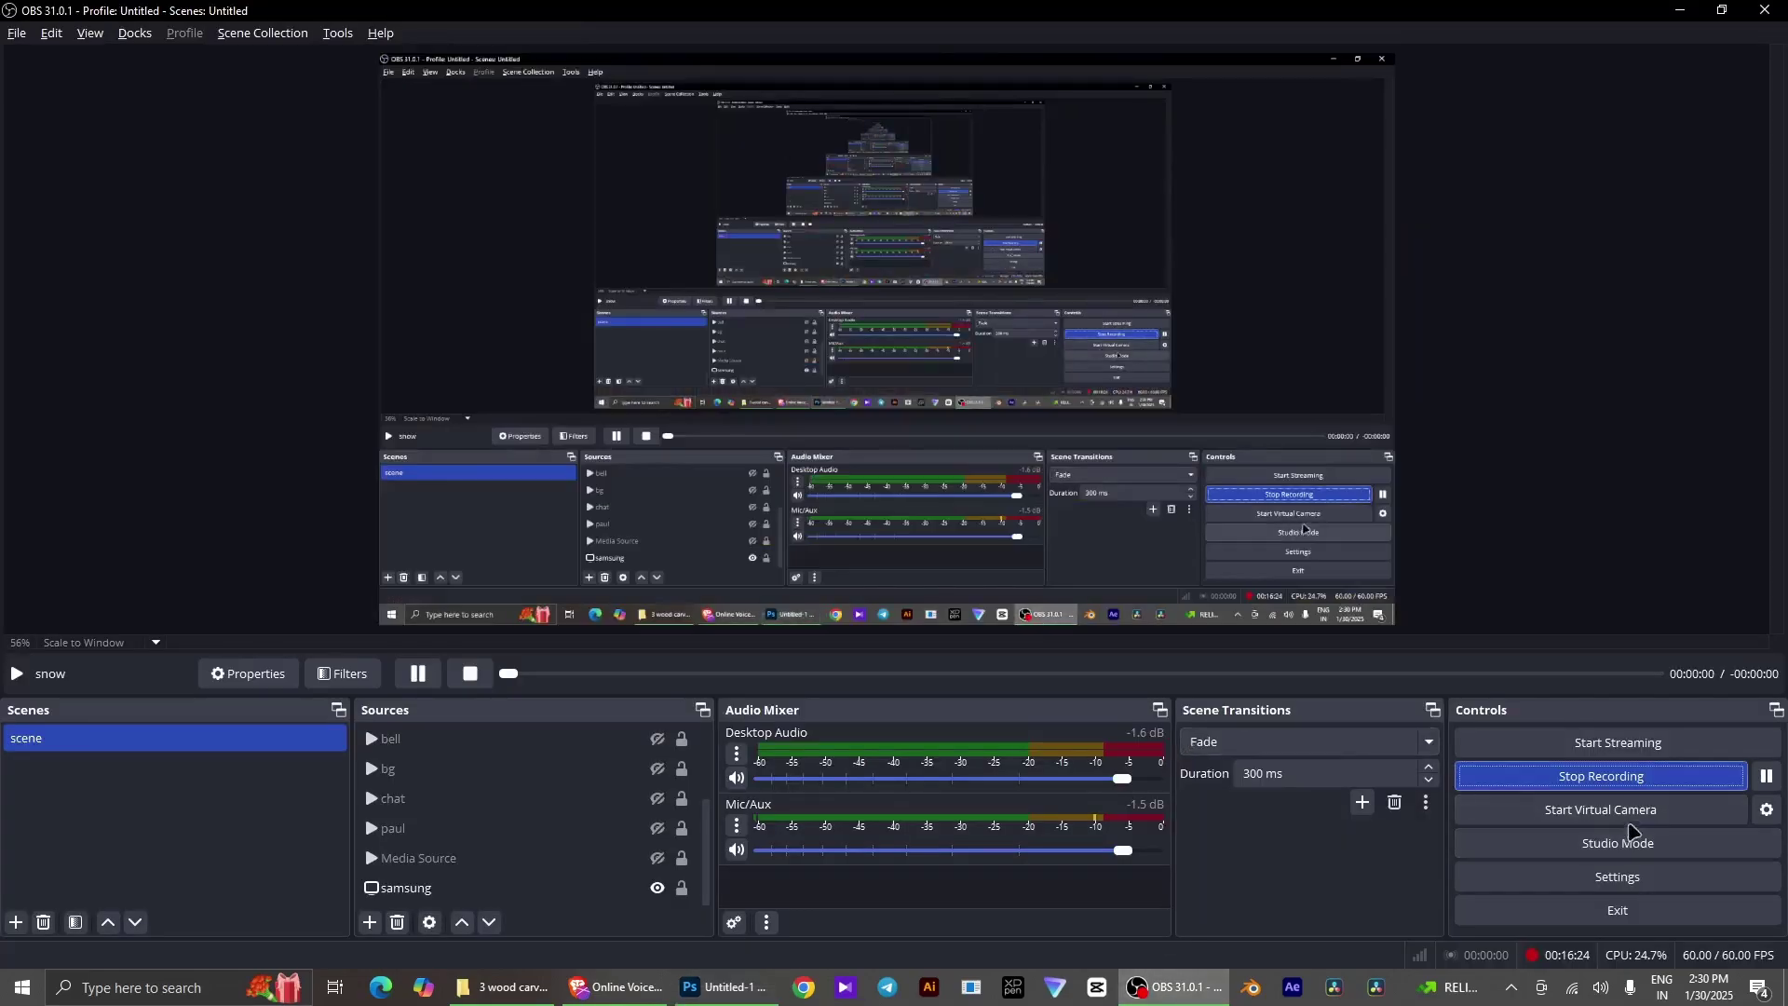